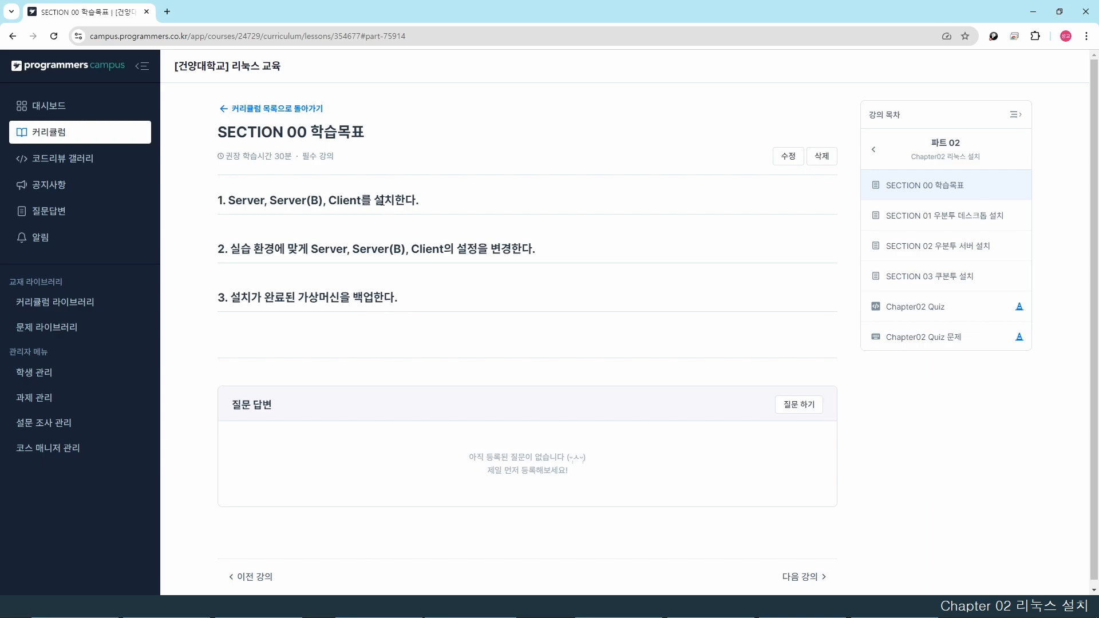
- Highlight key phrases in the three SECTION 00 learning objectives, then clear the highlight
drag(230, 249, 271, 248)
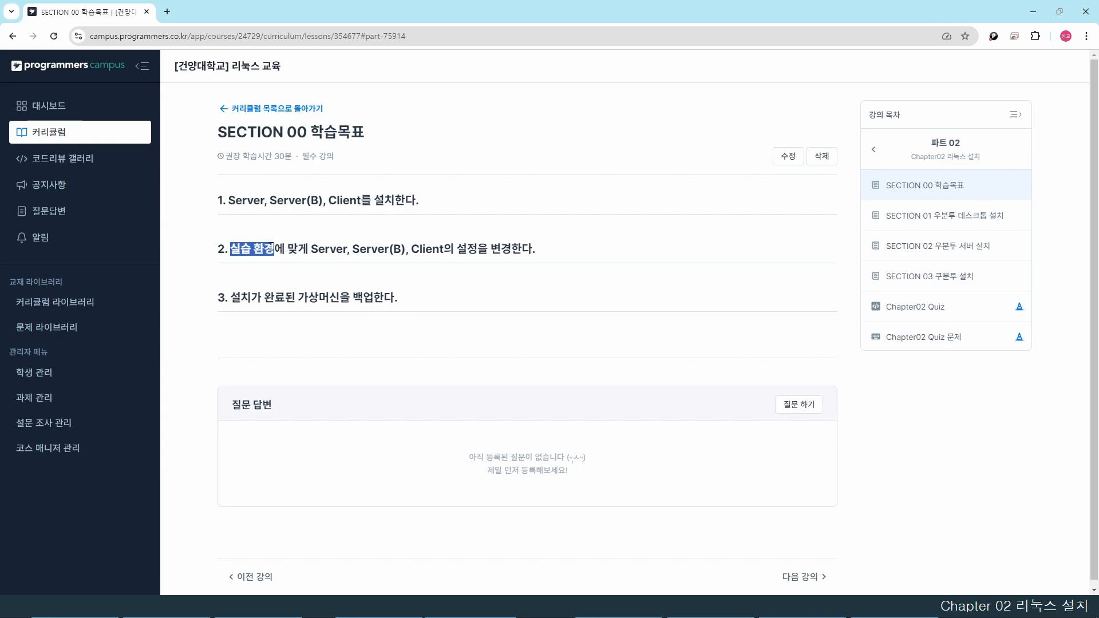
drag(454, 248, 509, 248)
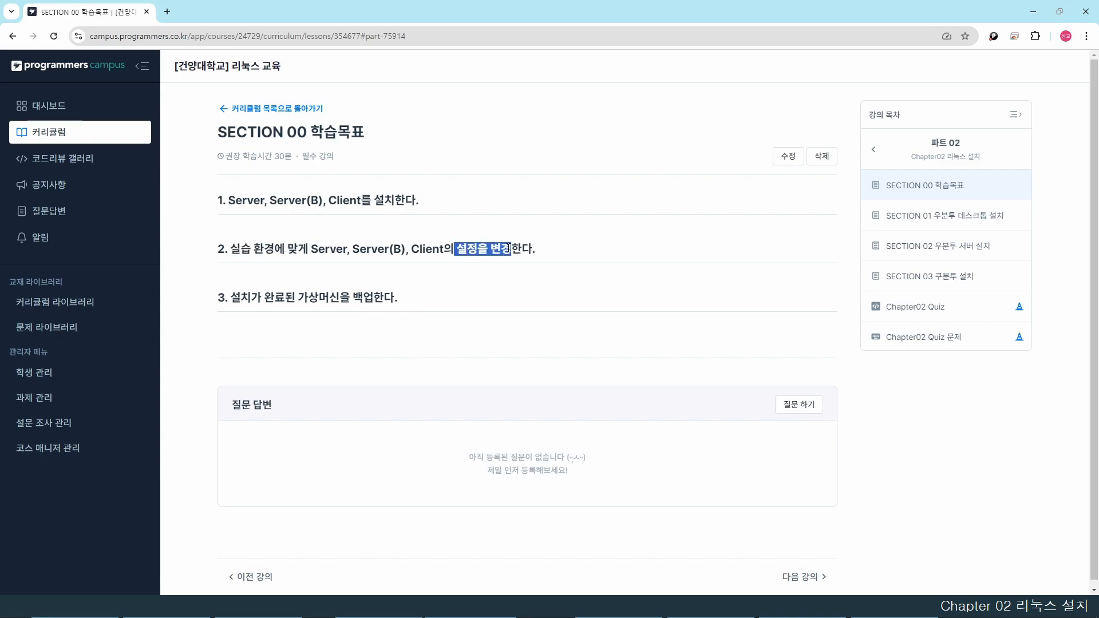
drag(329, 300, 385, 300)
click(407, 300)
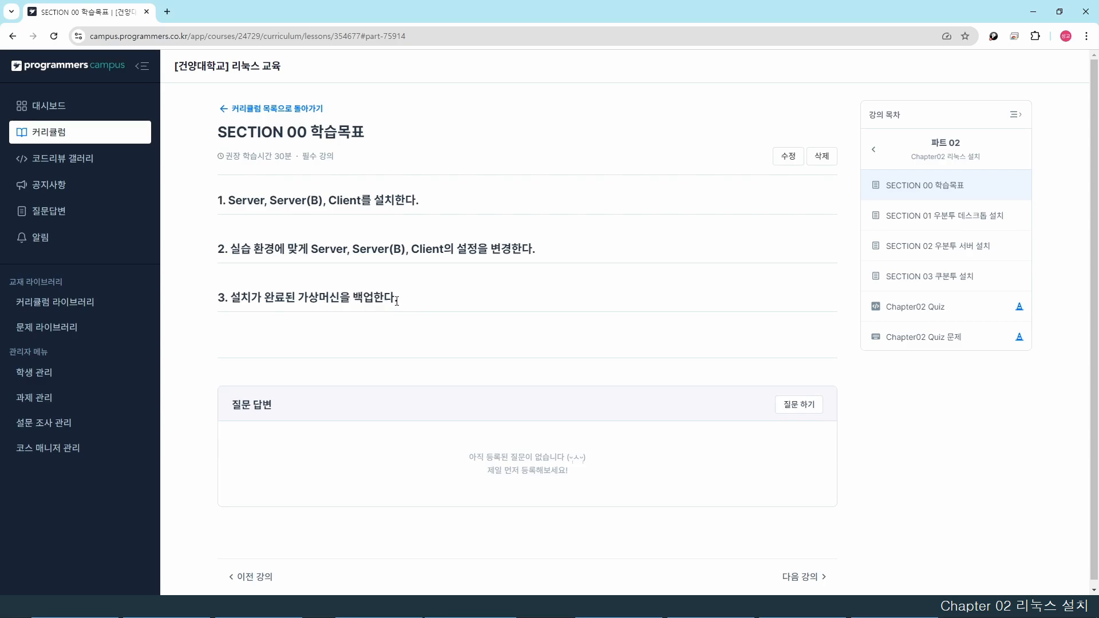
- Open ubuntu.com in a new tab and browse its download page at ubuntu.com/download
key(ctrl+t)
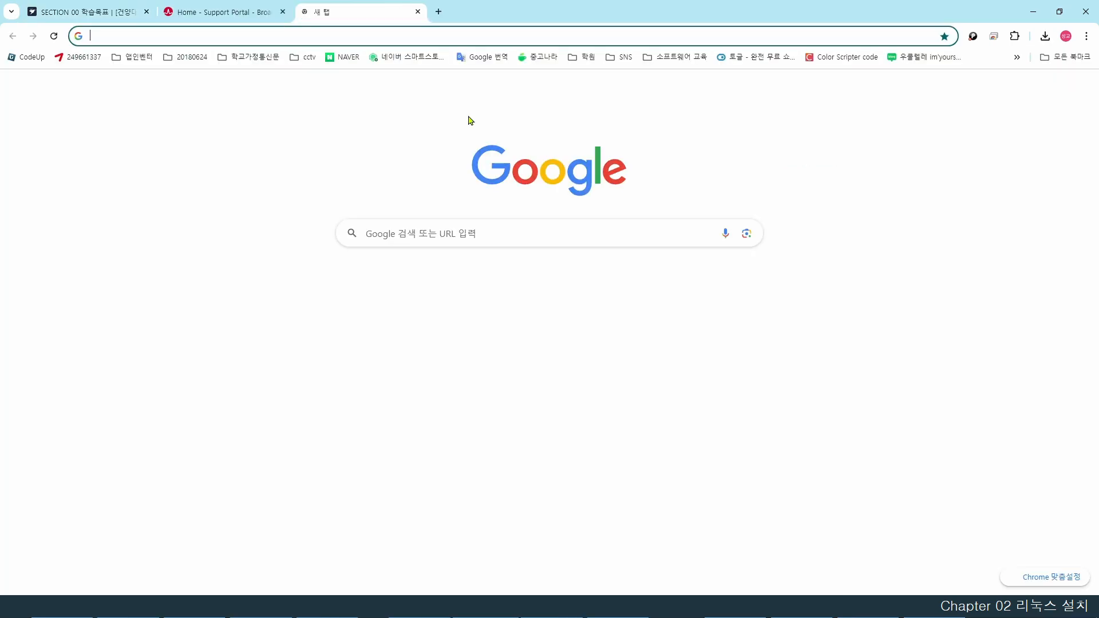
text(ubuntu)
key(Return)
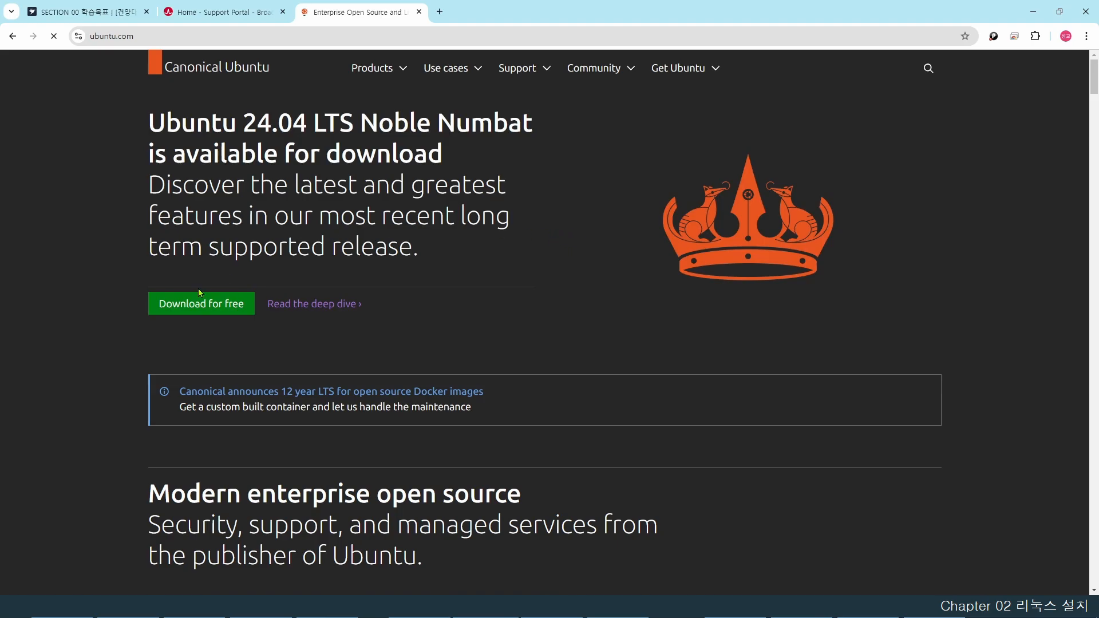
click(215, 303)
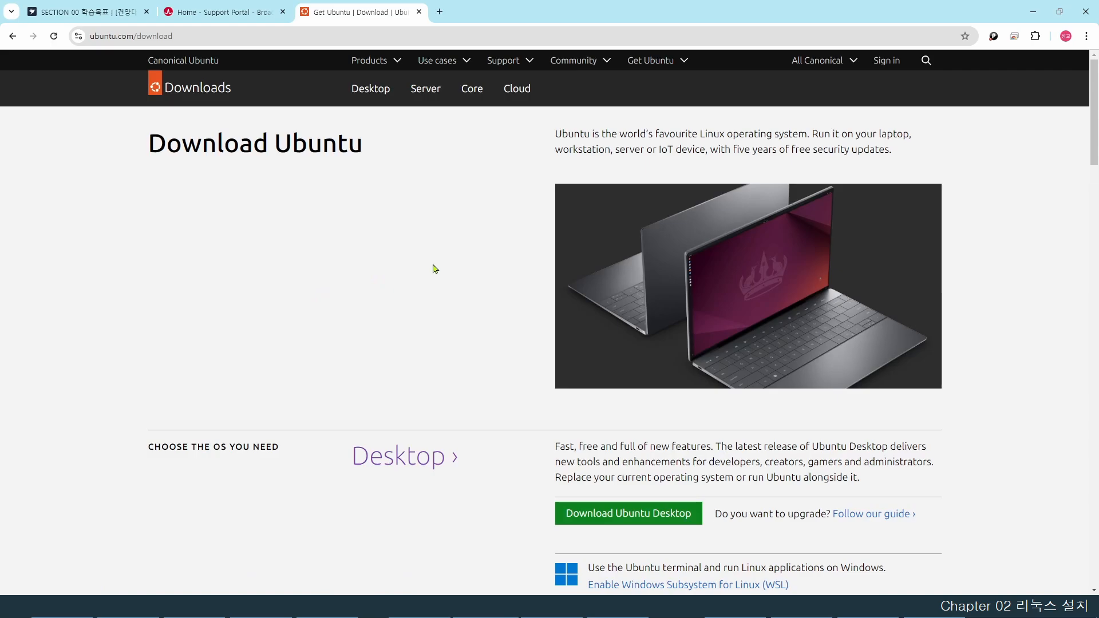
scroll(435, 268, down, 12)
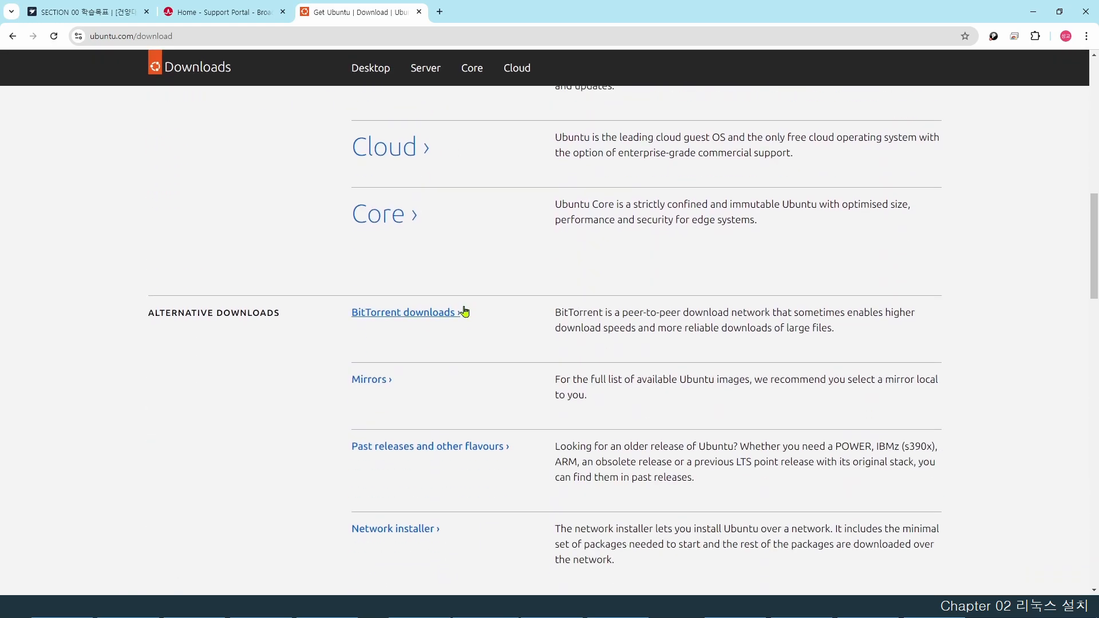
scroll(464, 312, down, 5)
scroll(465, 311, up, 17)
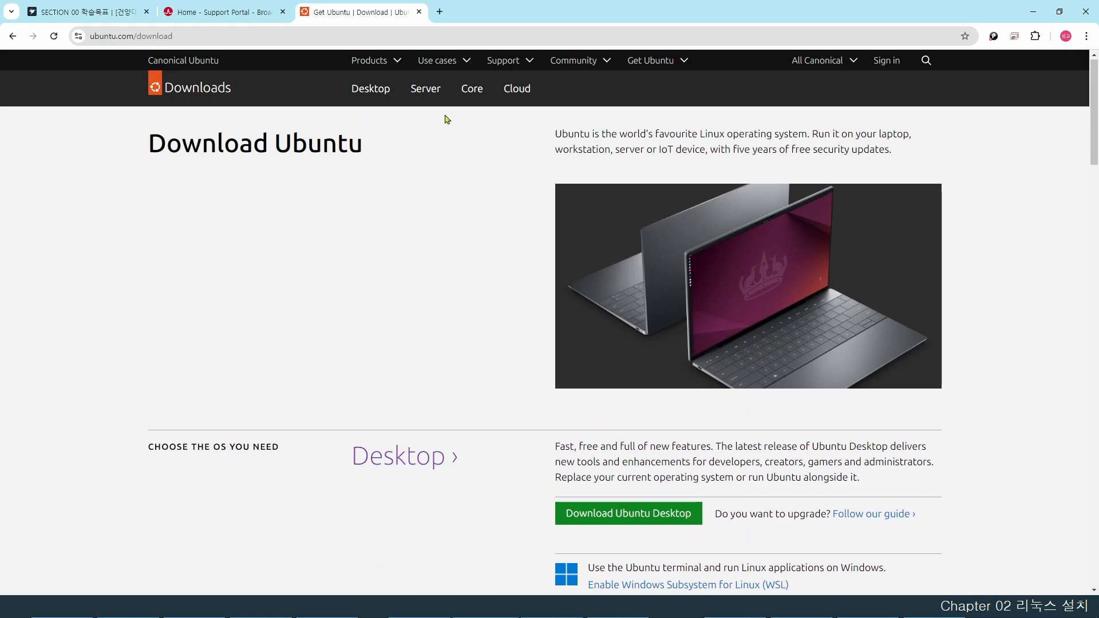
- Search Google for 'old ubuntu' in a new tab and open the Old Ubuntu Releases index
click(440, 12)
click(438, 36)
text(o)
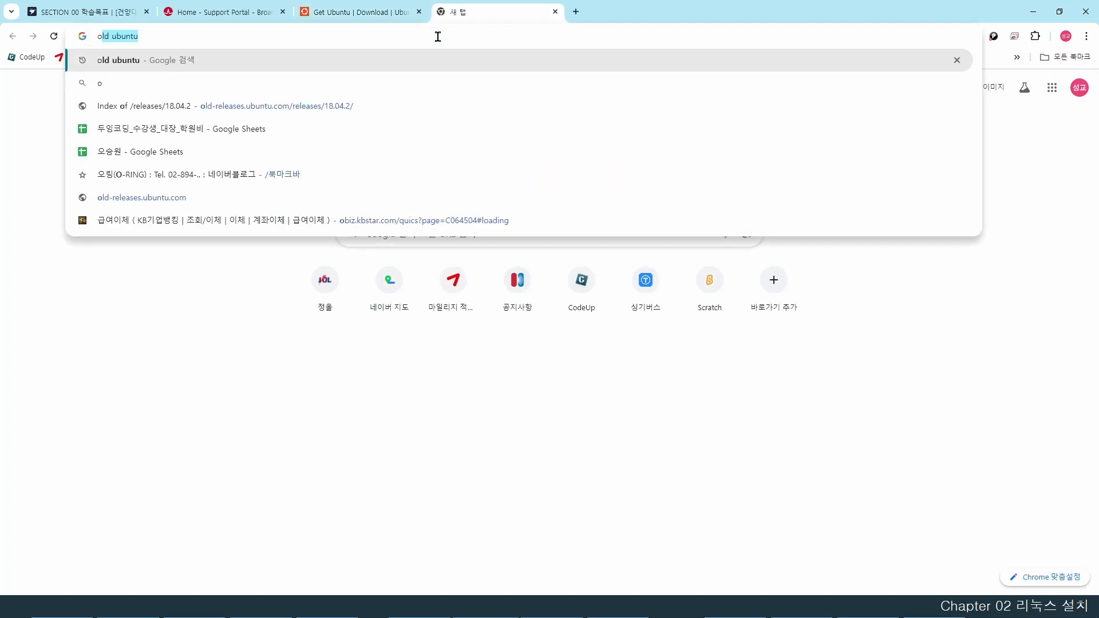
text(ld ubuntu)
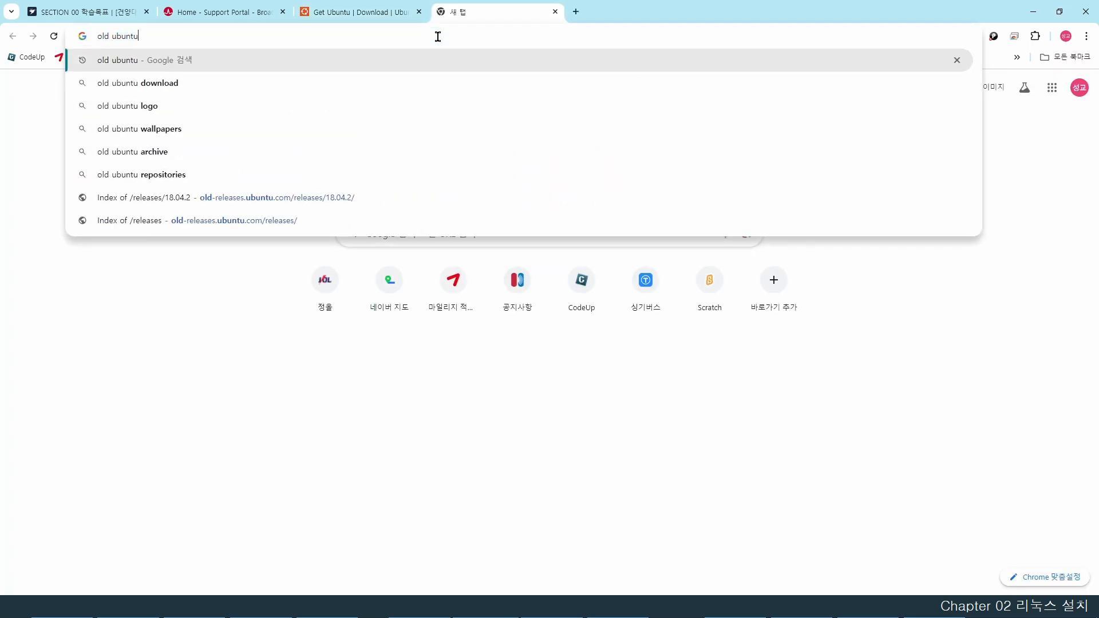
key(Return)
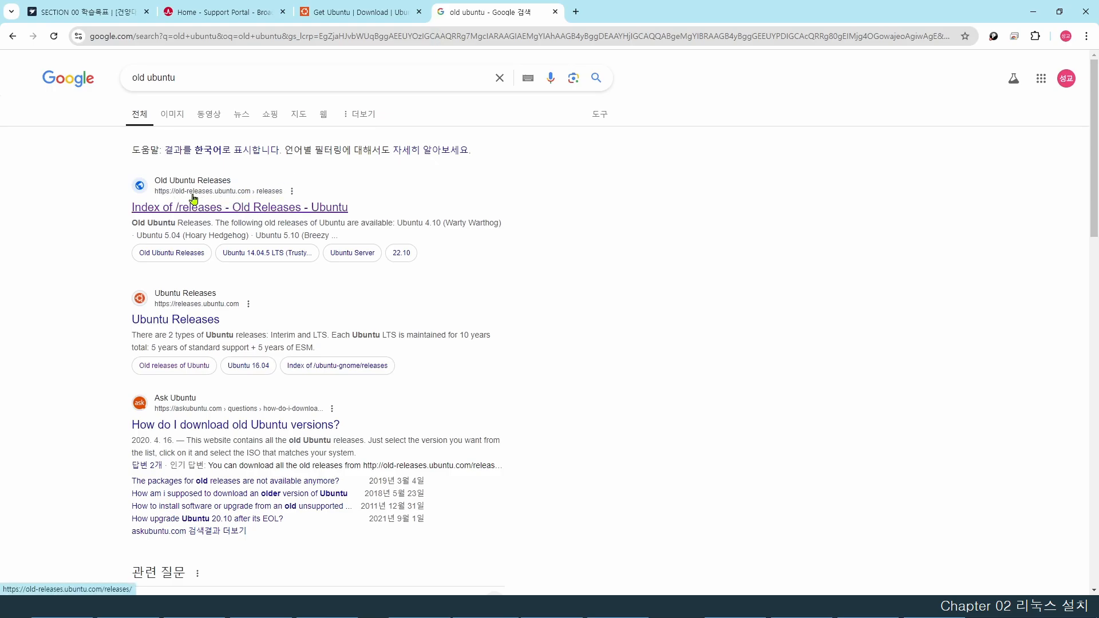
click(215, 209)
drag(129, 163, 179, 444)
click(213, 363)
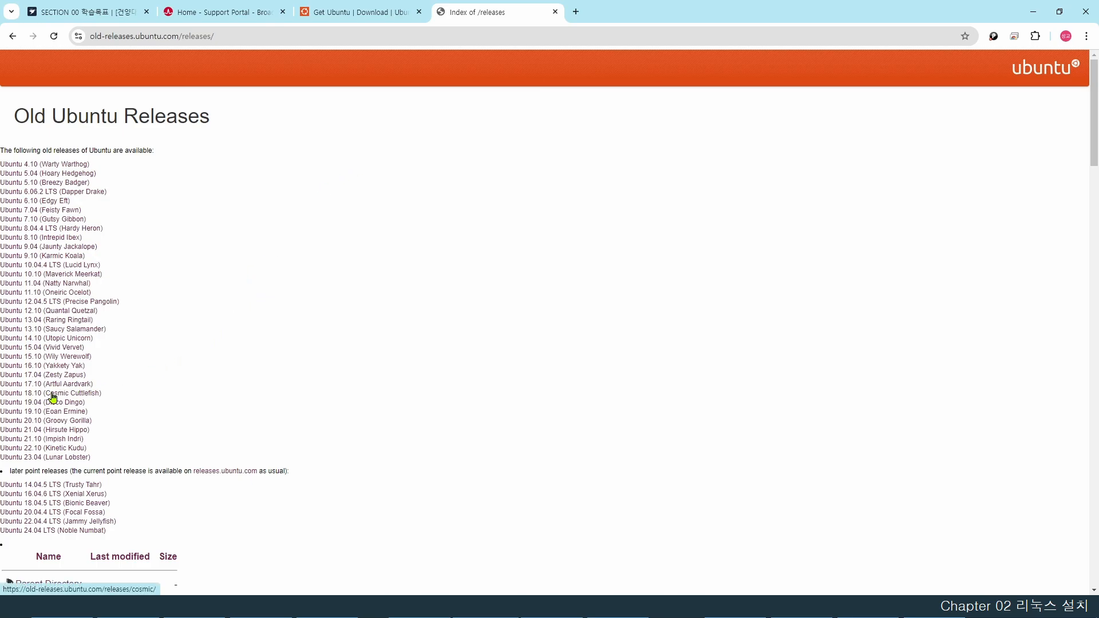
- From the 18.04 Bionic Beaver page, download ubuntu-18.04.2-desktop-amd64.iso and check the downloads list
click(55, 506)
drag(103, 129, 153, 127)
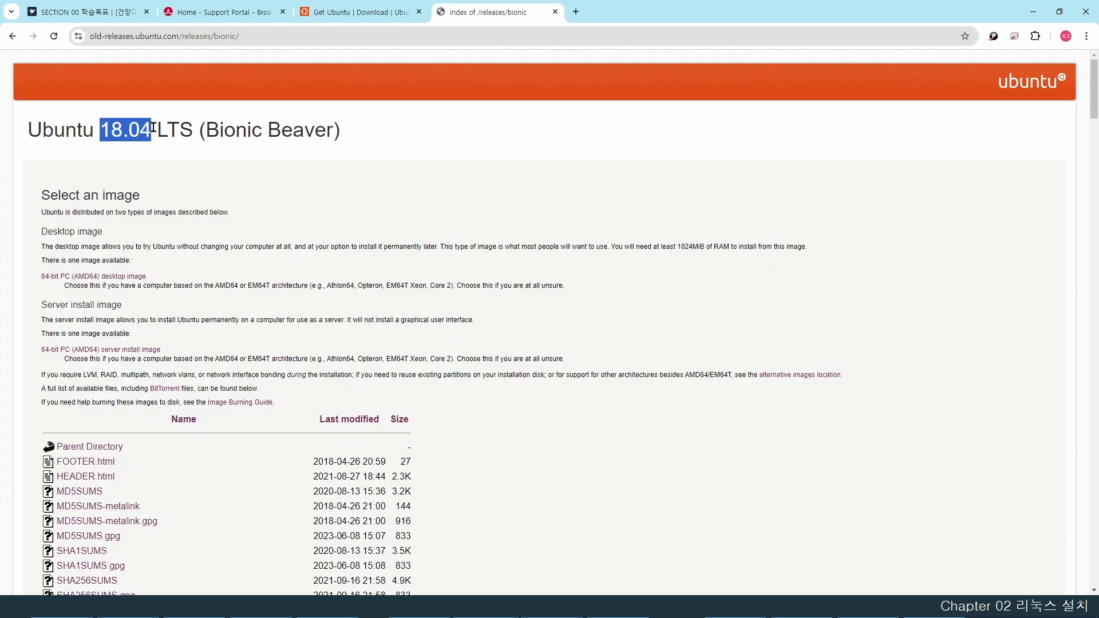
click(277, 166)
scroll(312, 212, down, 10)
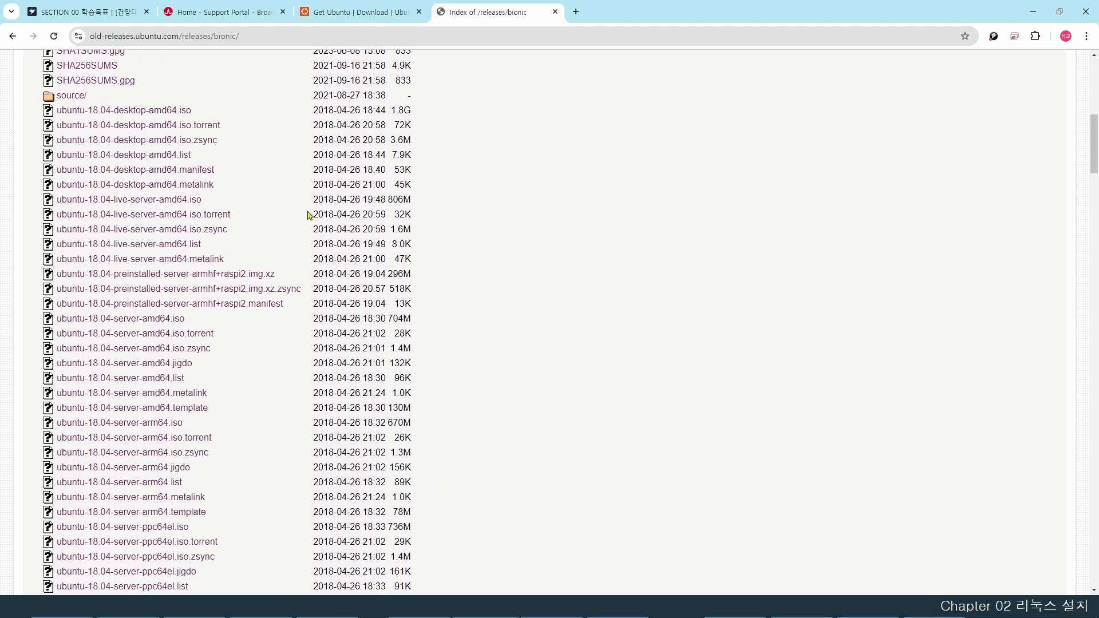
scroll(145, 349, down, 20)
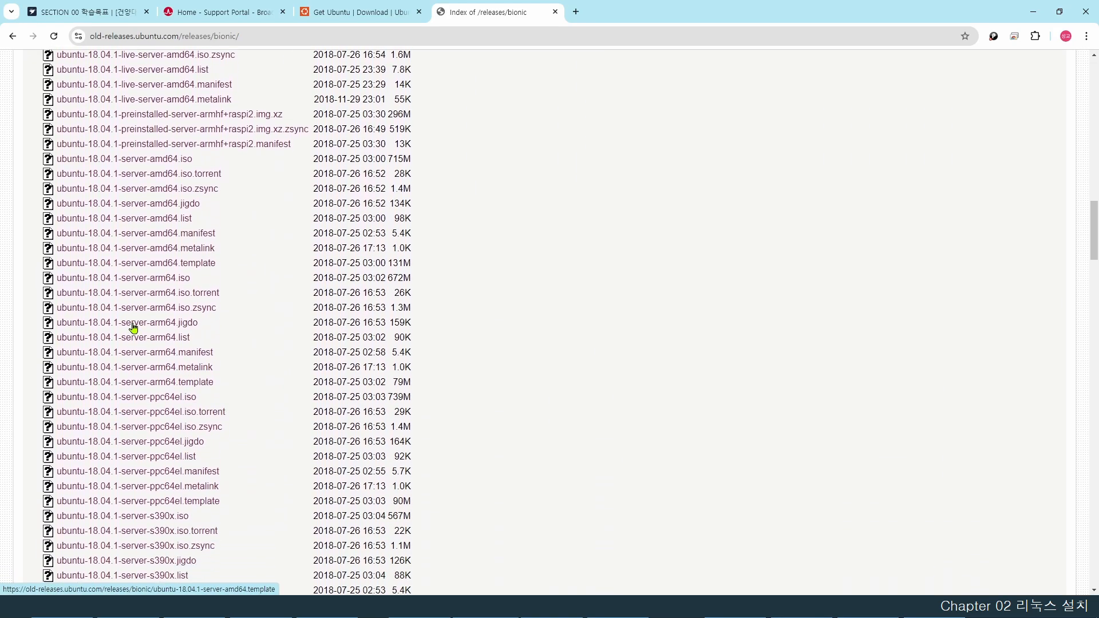
scroll(132, 327, down, 3)
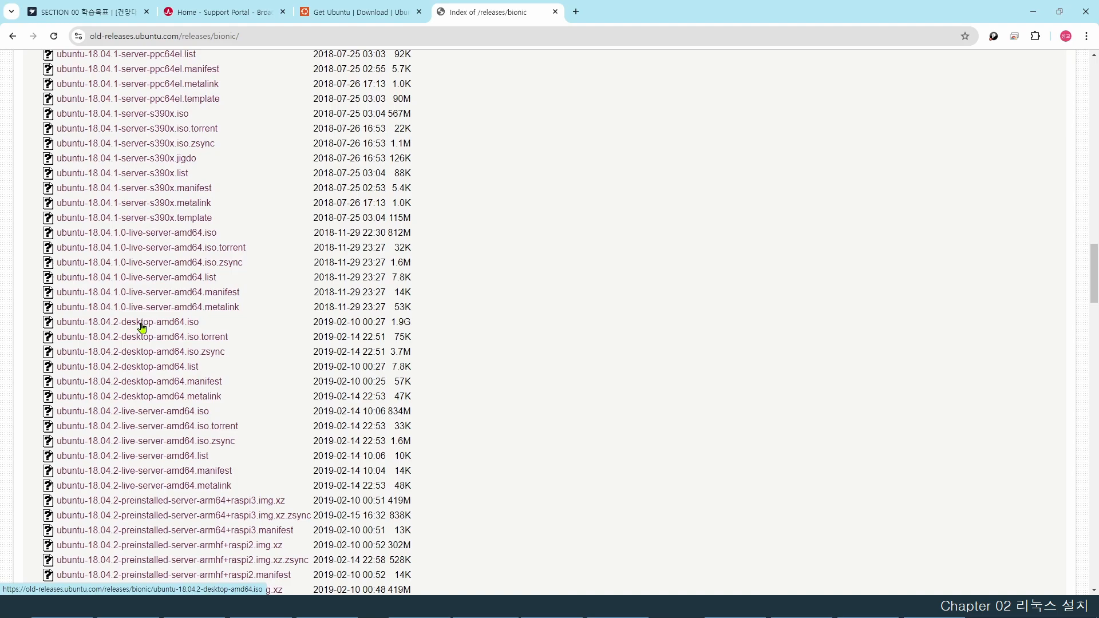
click(141, 325)
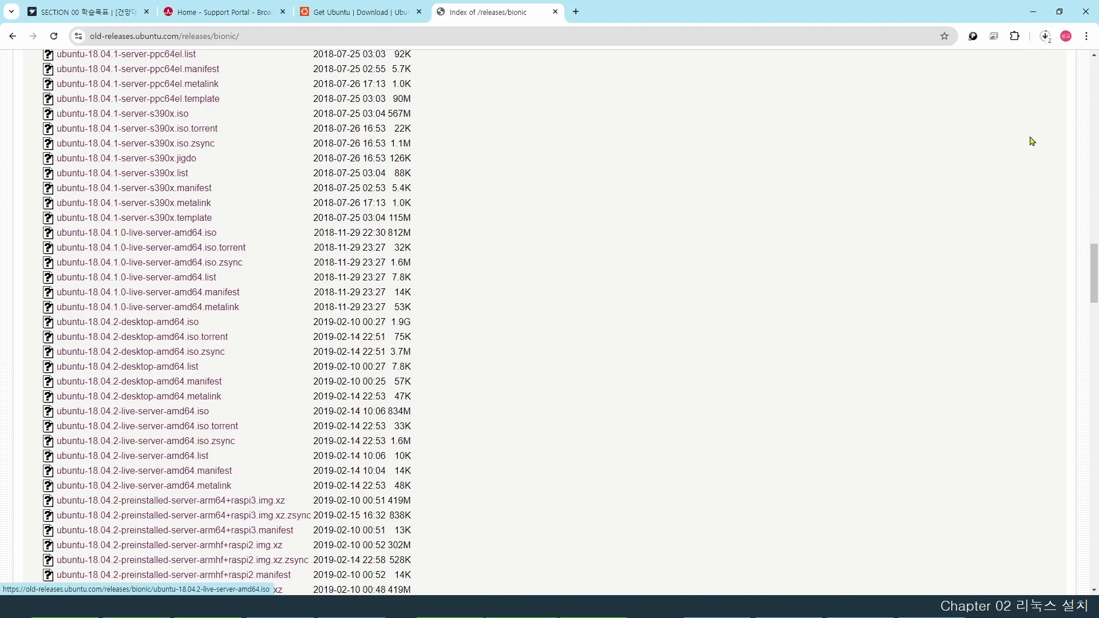
click(1047, 39)
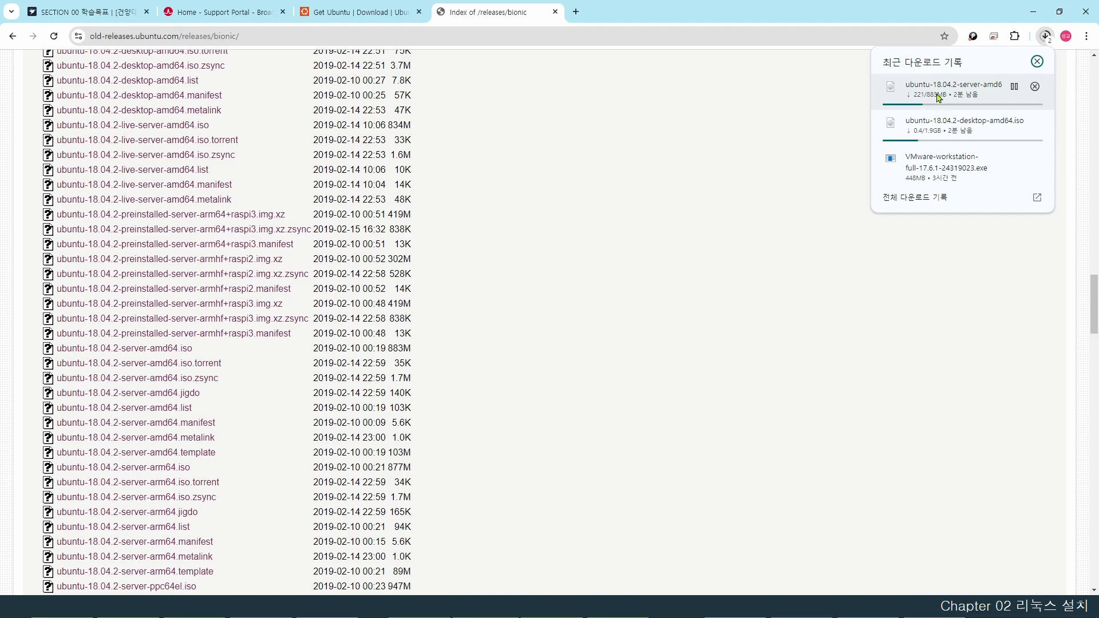
- Go to kubuntu.org in a new tab and open its alternative downloads page
click(577, 13)
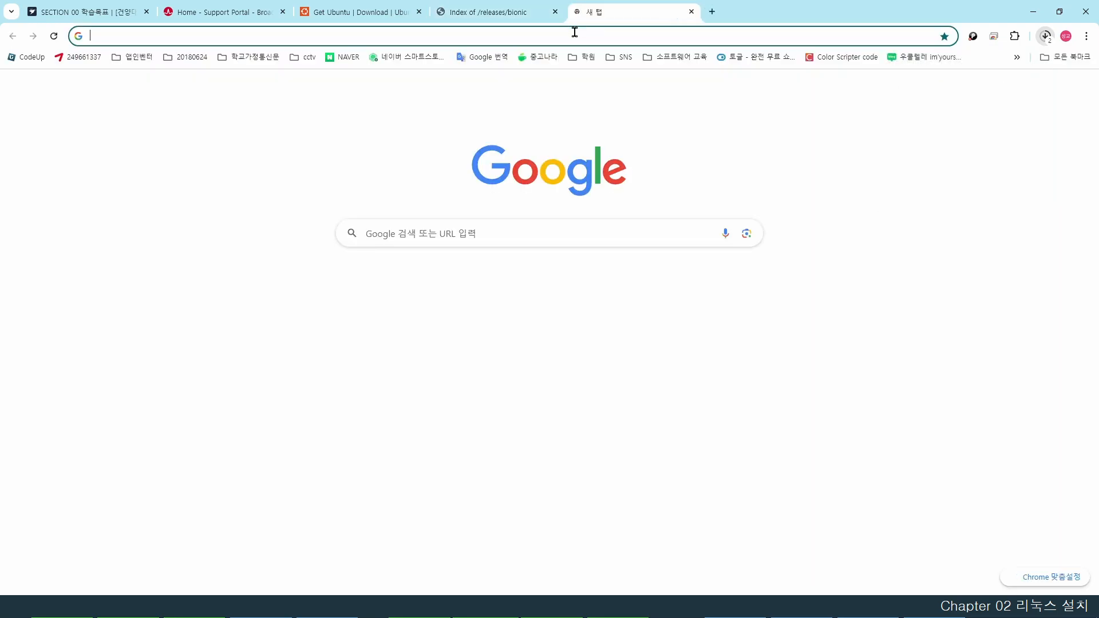
text(kubuntu.org)
key(Return)
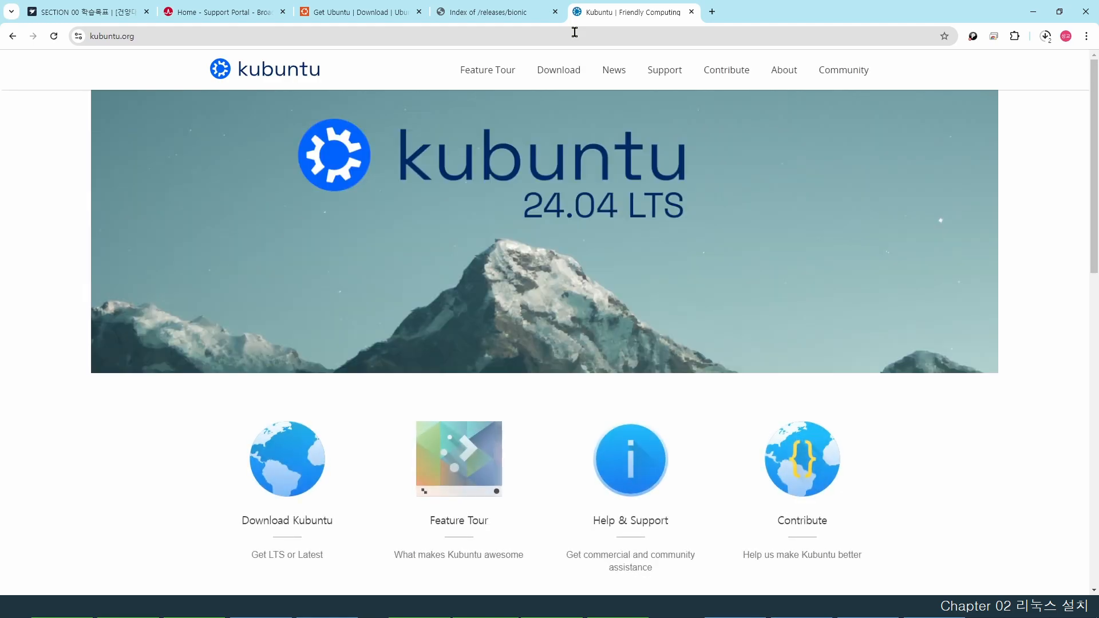
click(566, 78)
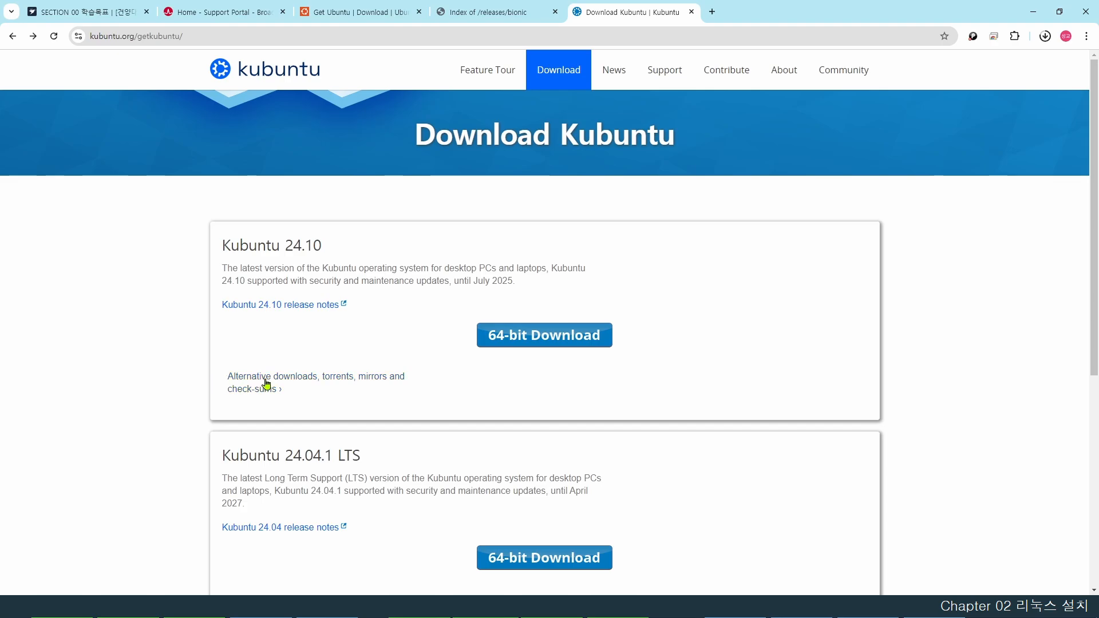
click(310, 384)
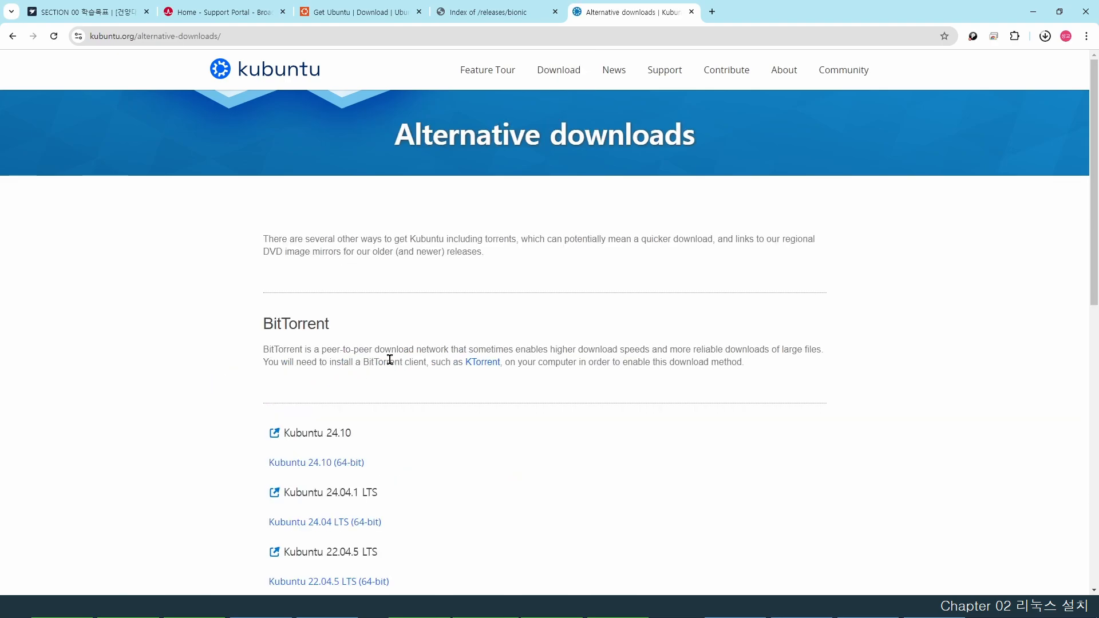
- Scroll to Past releases and open the Kubuntu past releases archive
drag(361, 438, 287, 435)
click(353, 355)
scroll(424, 345, down, 7)
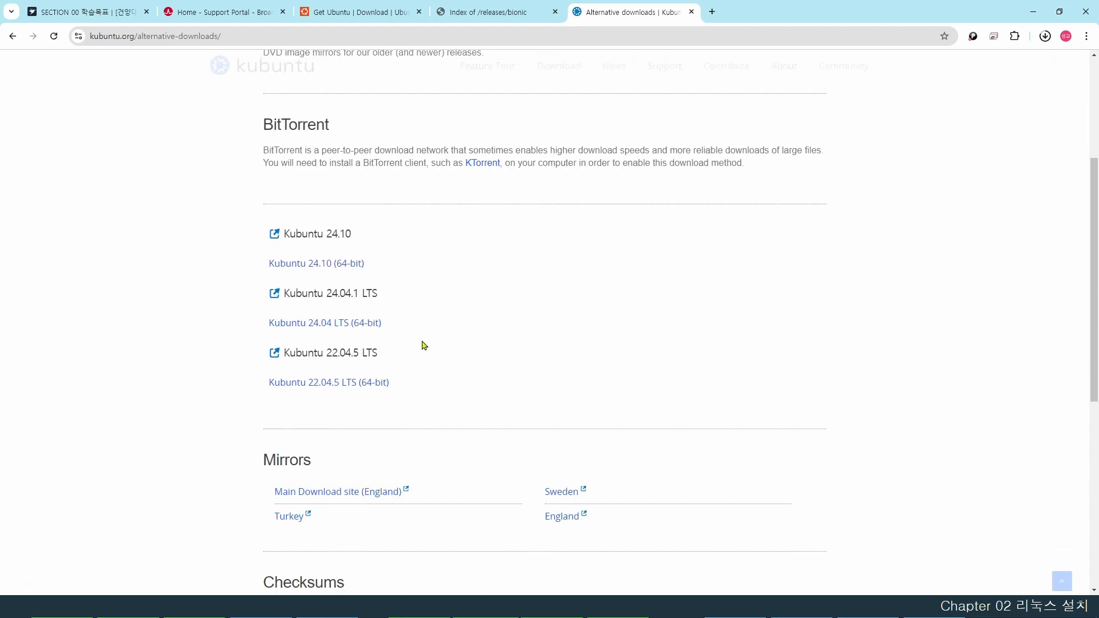
scroll(423, 345, down, 4)
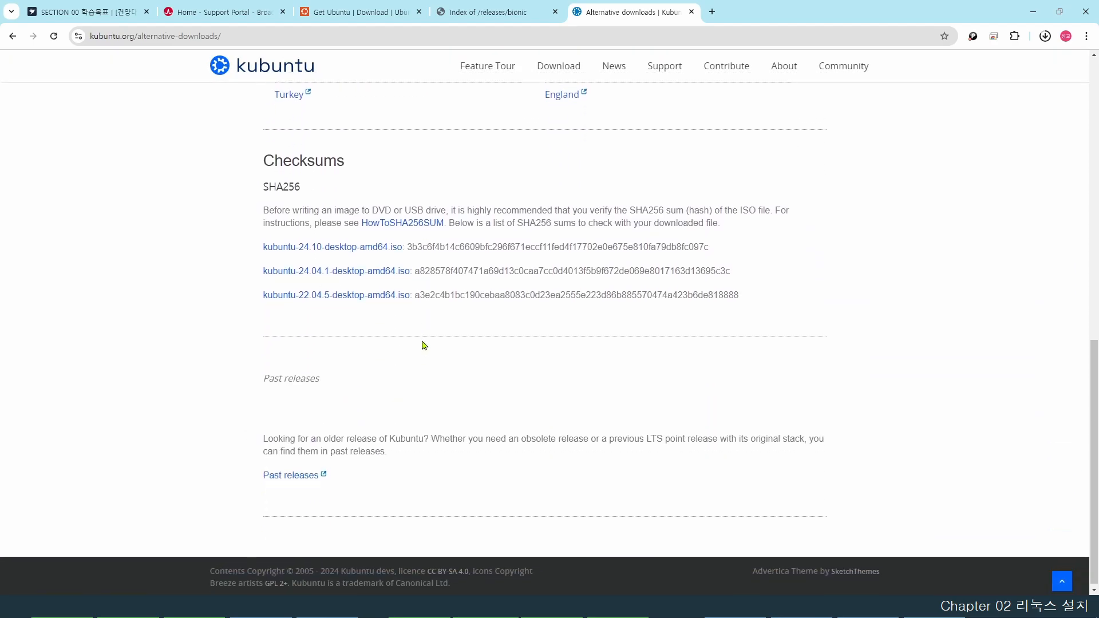
drag(261, 475, 348, 481)
click(352, 482)
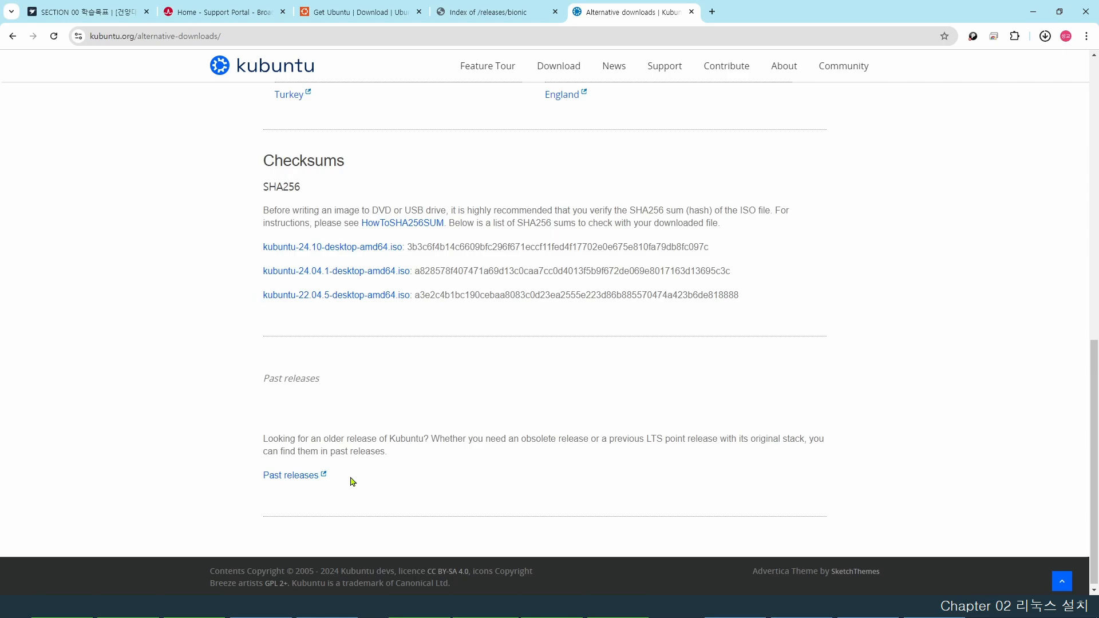
click(298, 482)
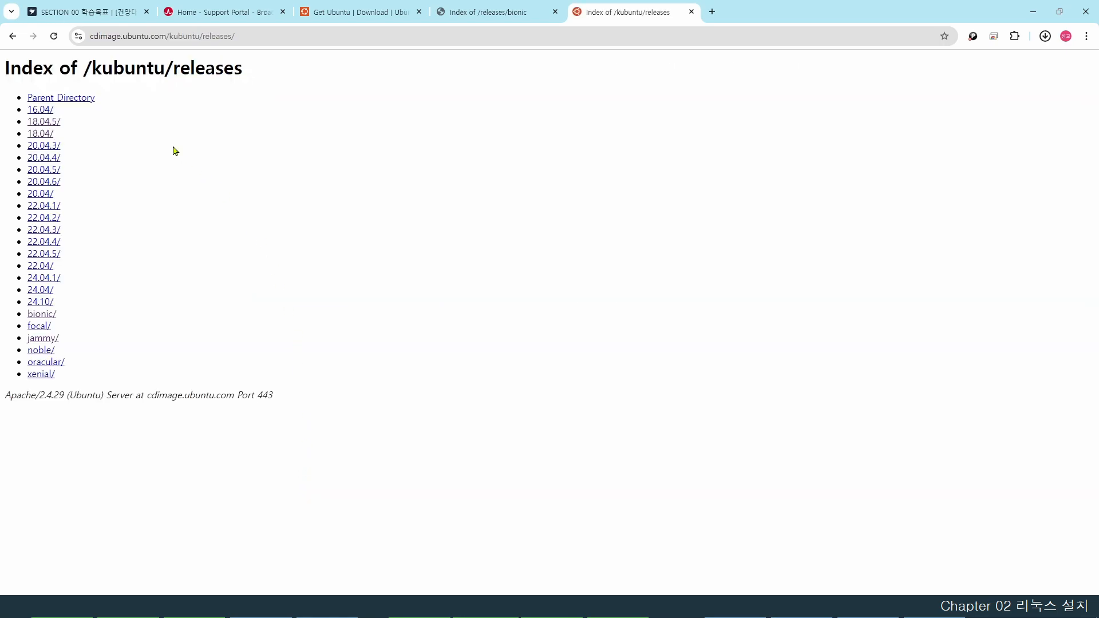
- Download the 64-bit Kubuntu 18.04.5 desktop image and confirm it in the downloads list
click(40, 136)
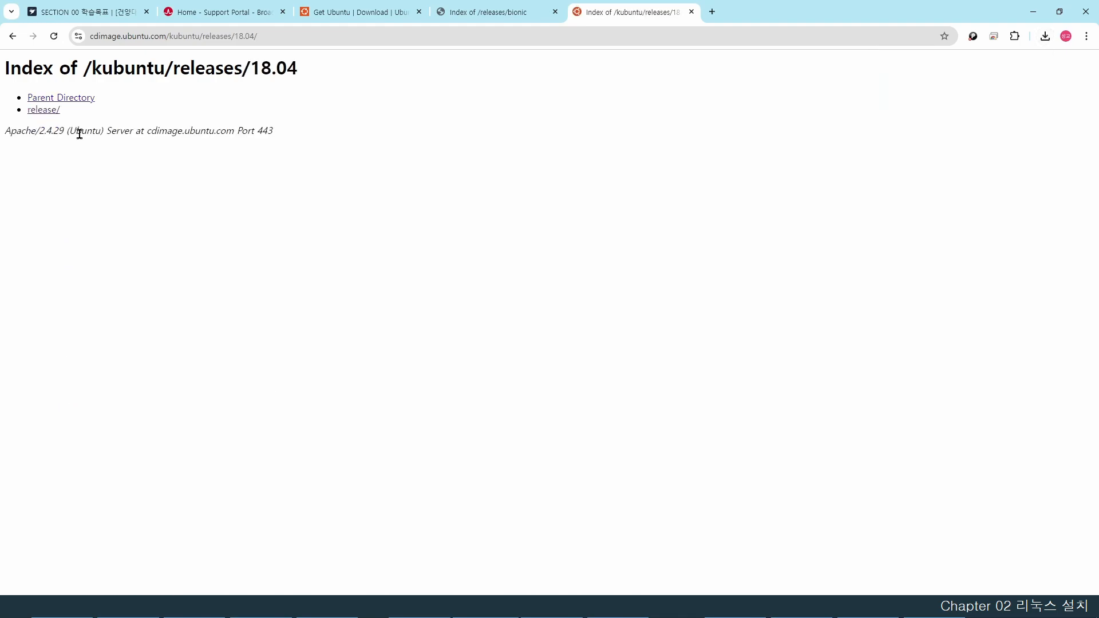
click(48, 110)
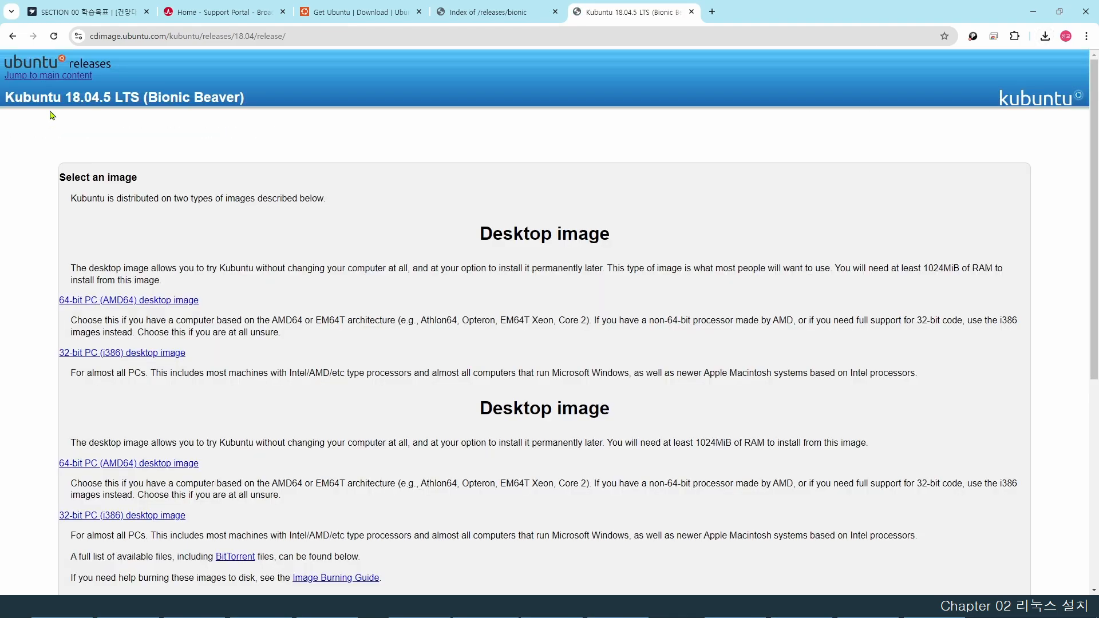
click(128, 304)
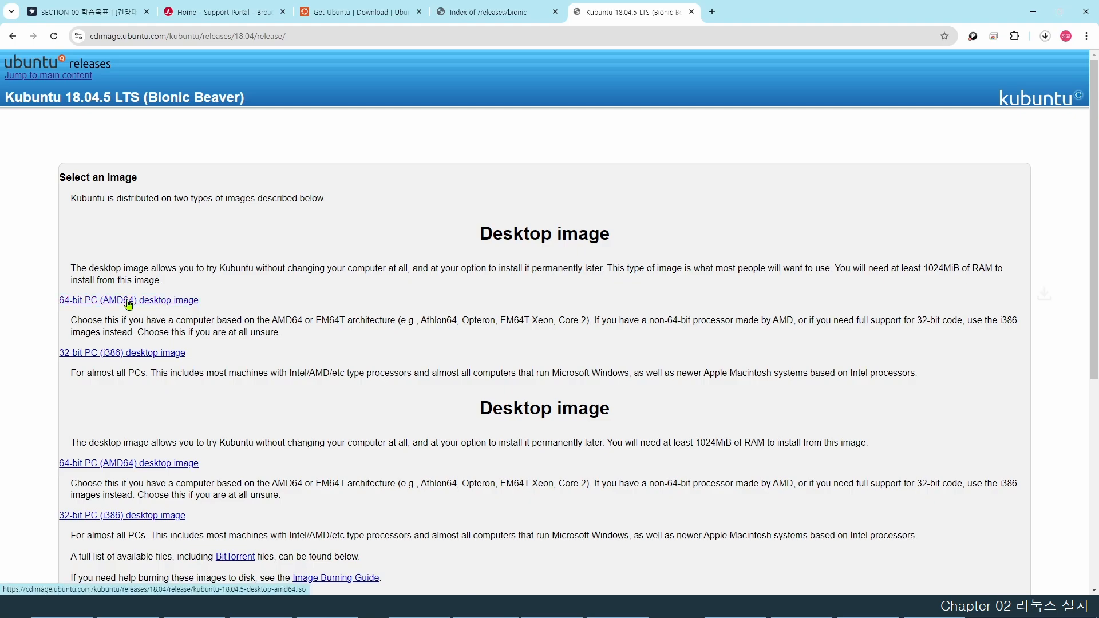
click(1045, 36)
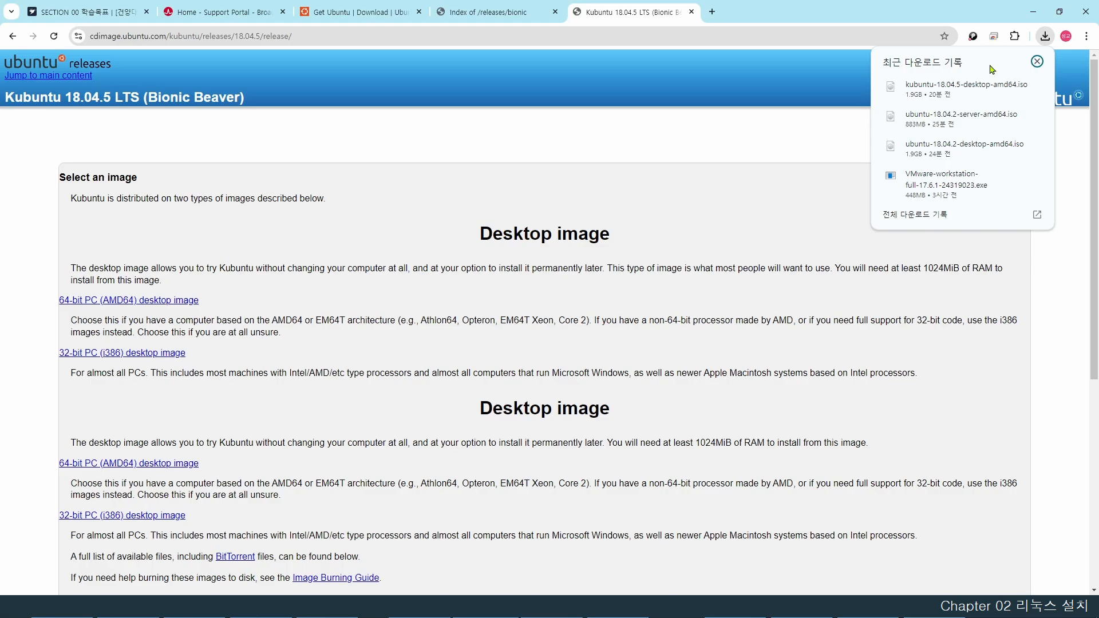
click(691, 247)
- Set the Server VM's CD/DVD (SATA) drive to ubuntu-18.04.2-desktop-amd64.iso from the Downloads folder
click(737, 606)
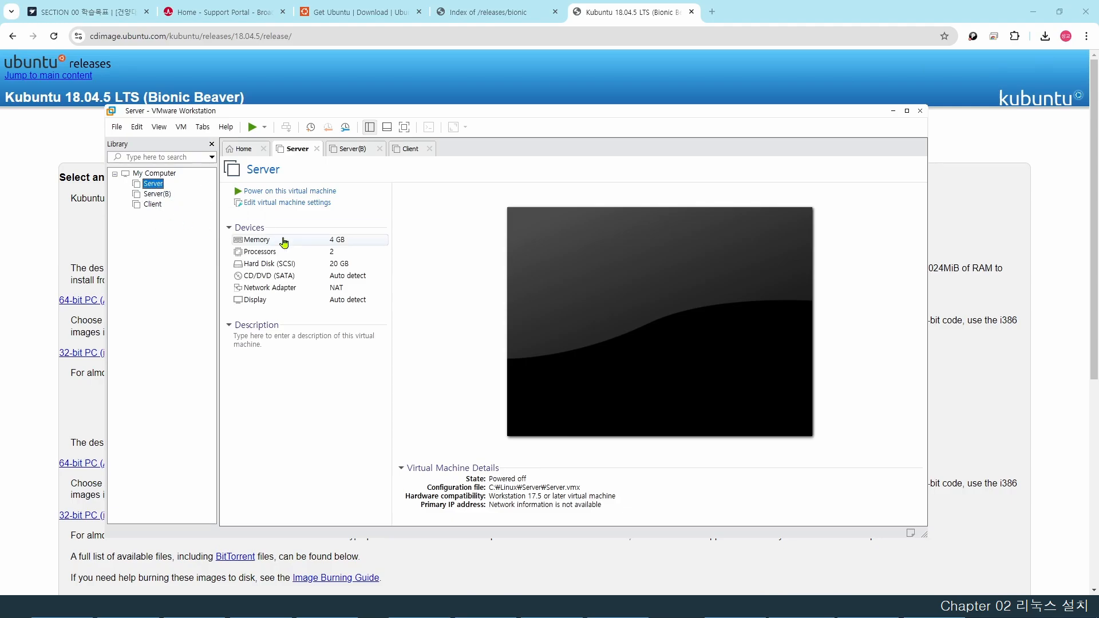
click(309, 203)
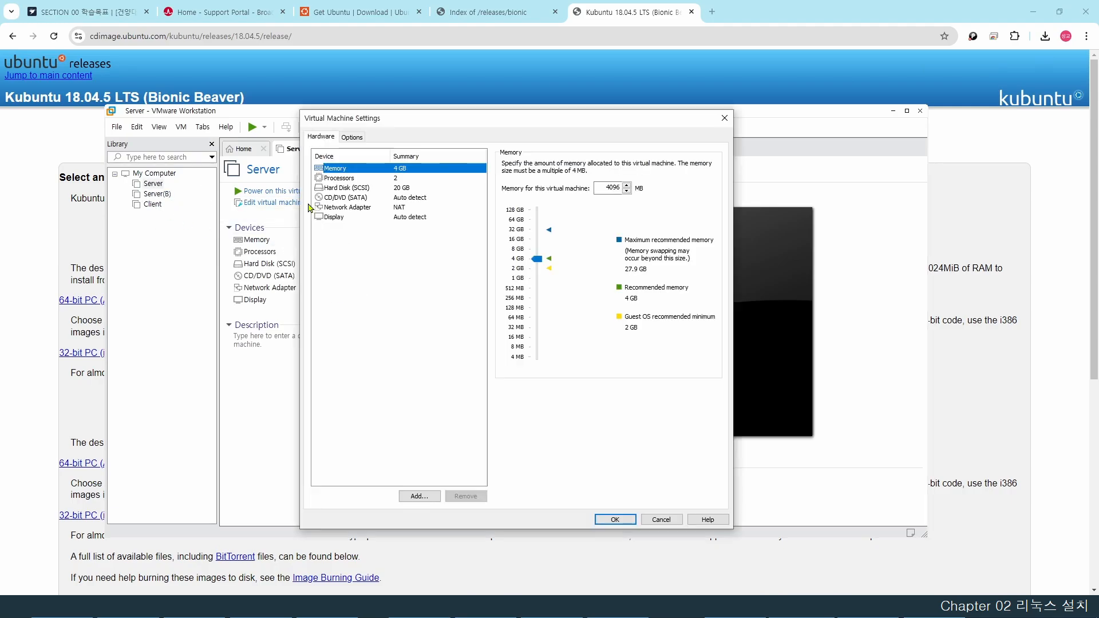
click(352, 198)
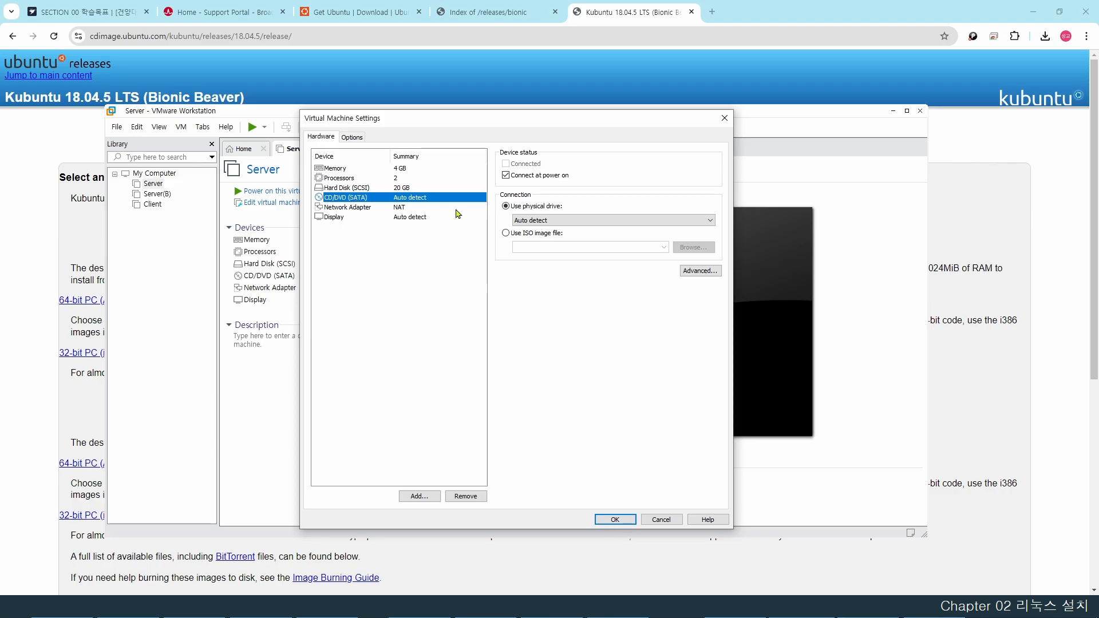
click(506, 233)
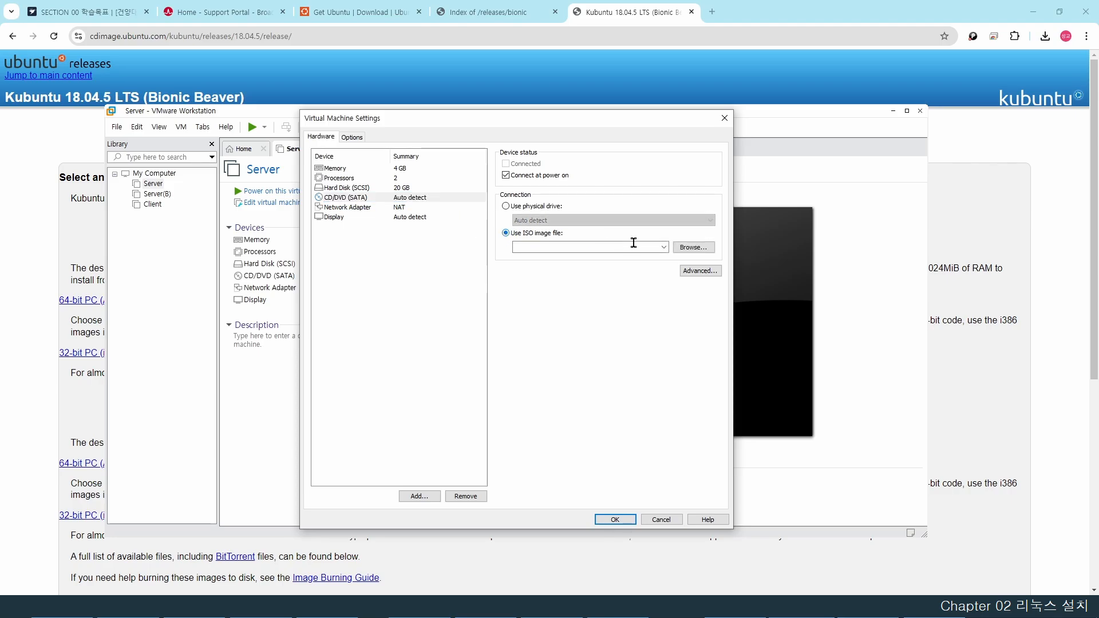
click(694, 248)
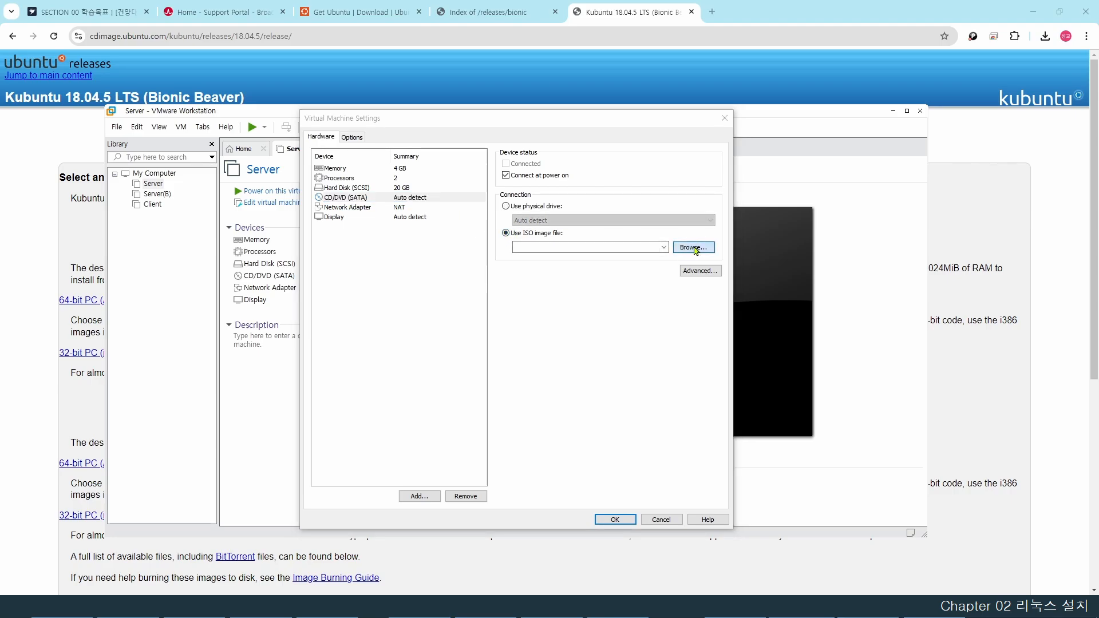
click(351, 291)
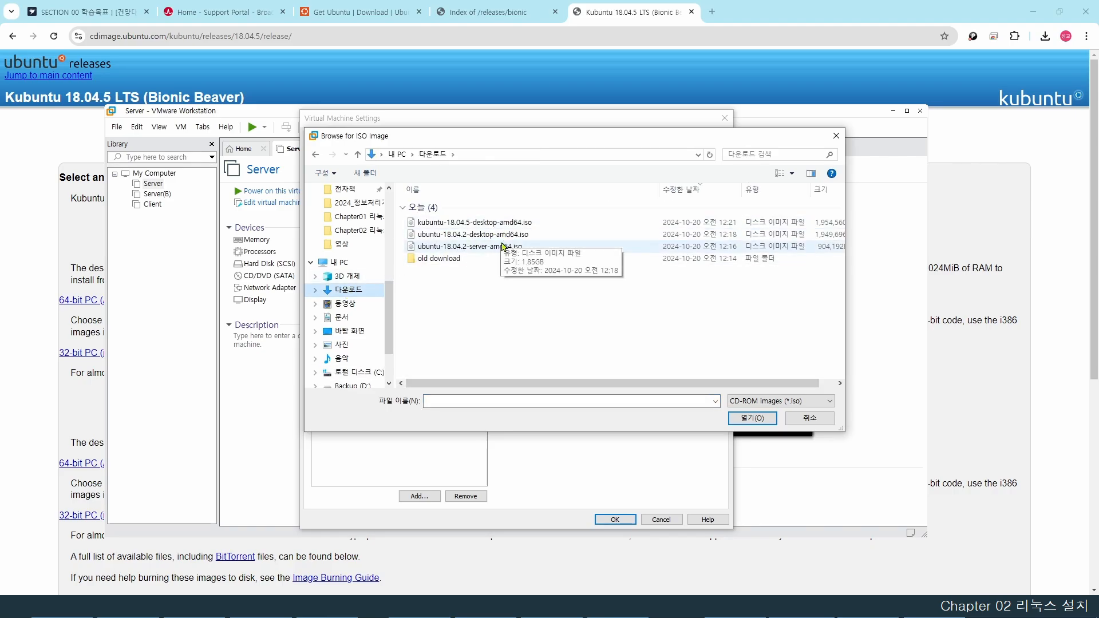
click(488, 236)
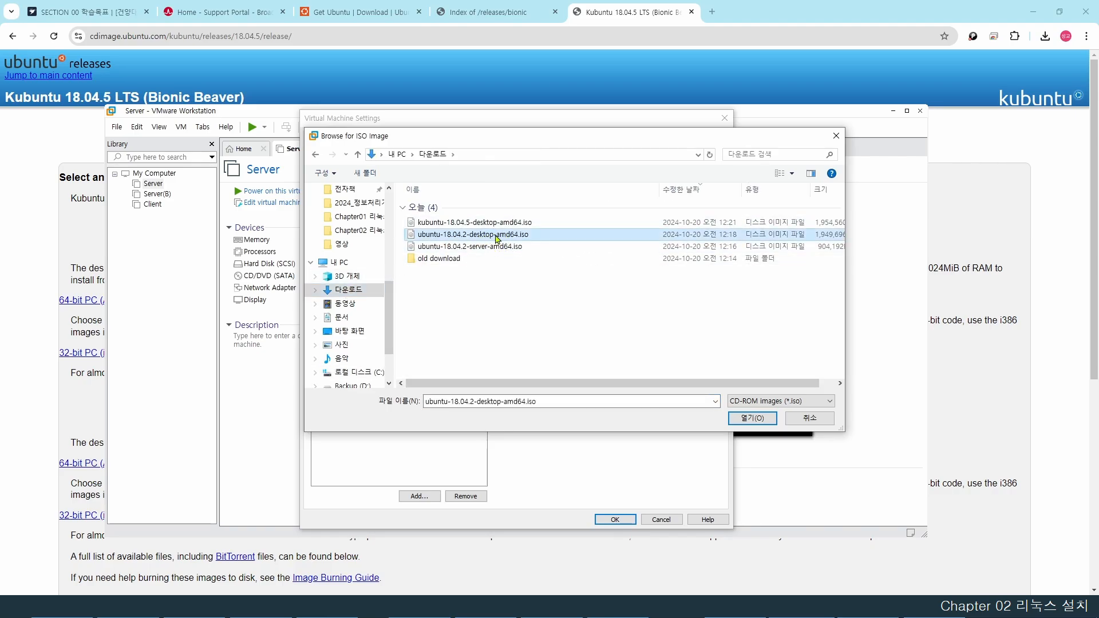
click(751, 417)
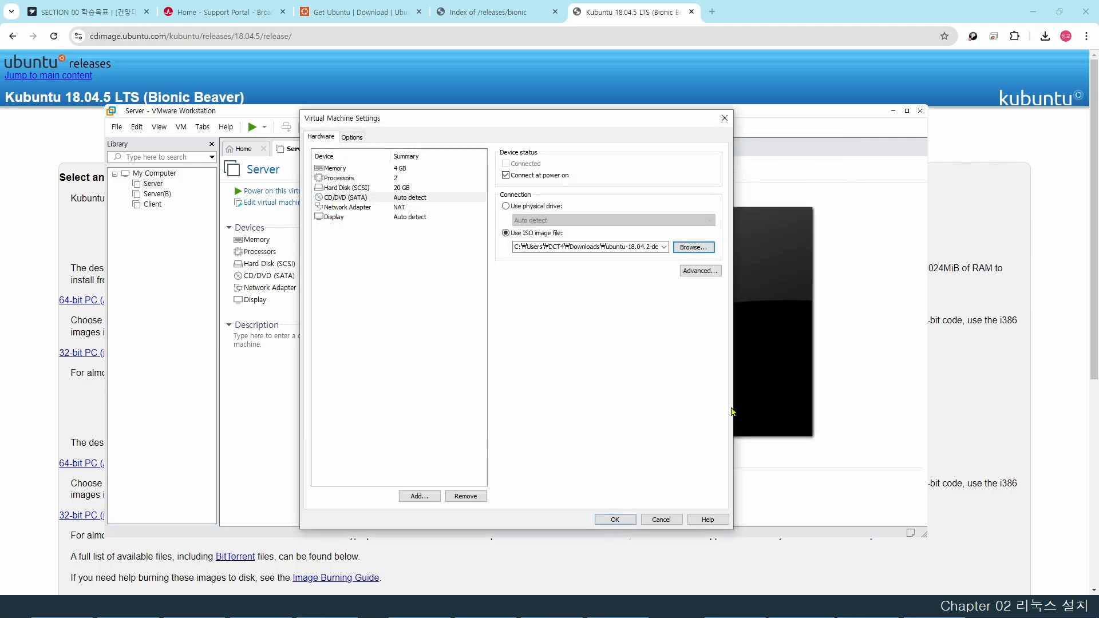
click(614, 519)
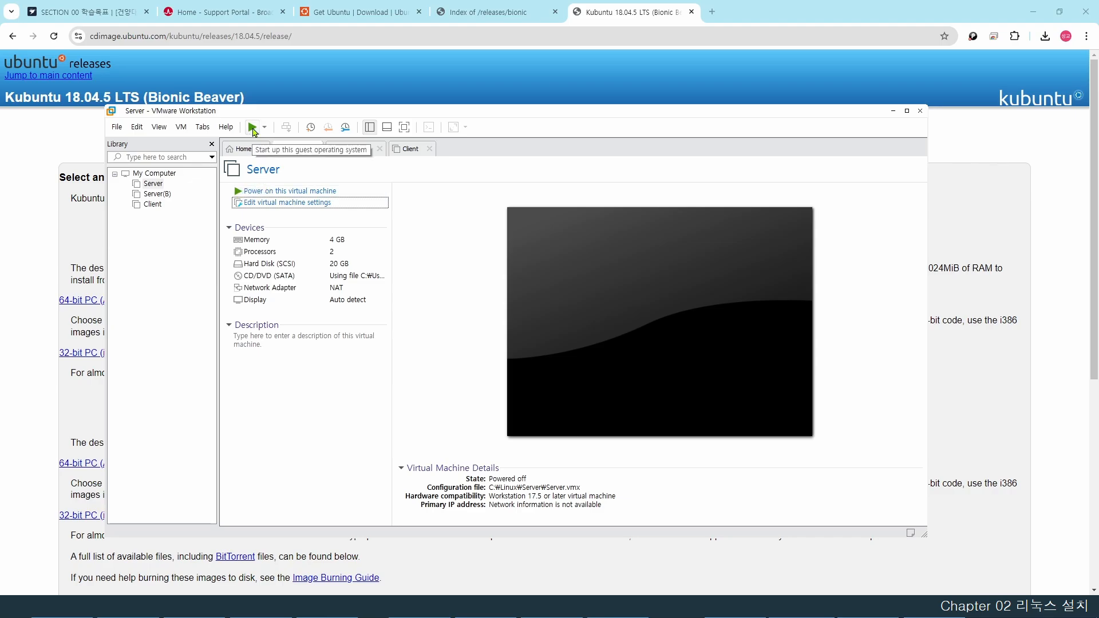
- Power on the Server virtual machine and give it input control
click(181, 127)
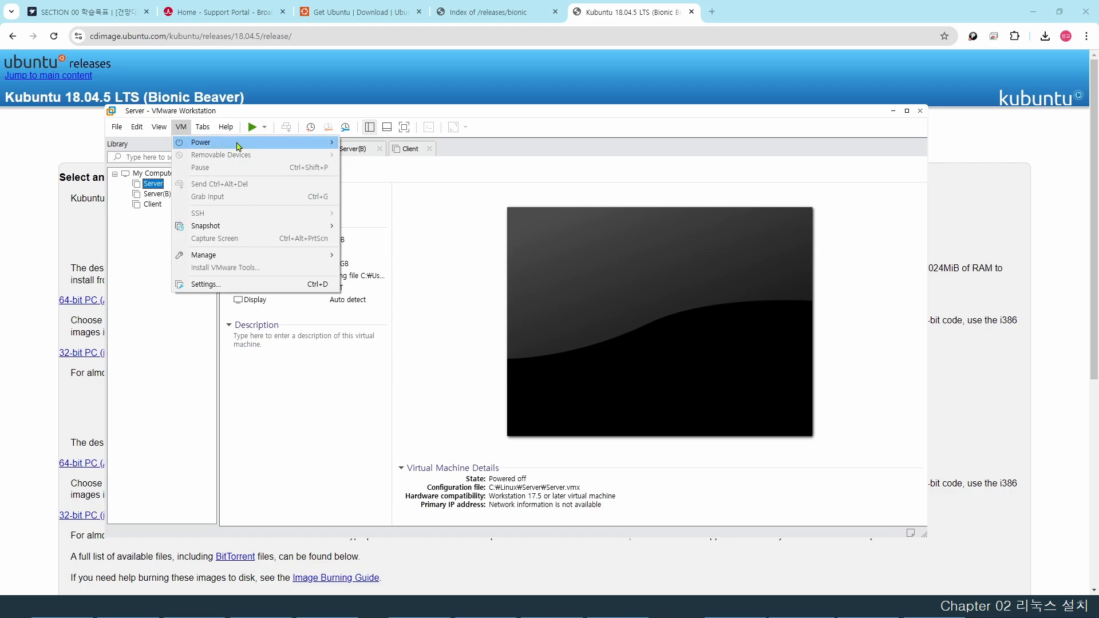
mouse_move(246, 143)
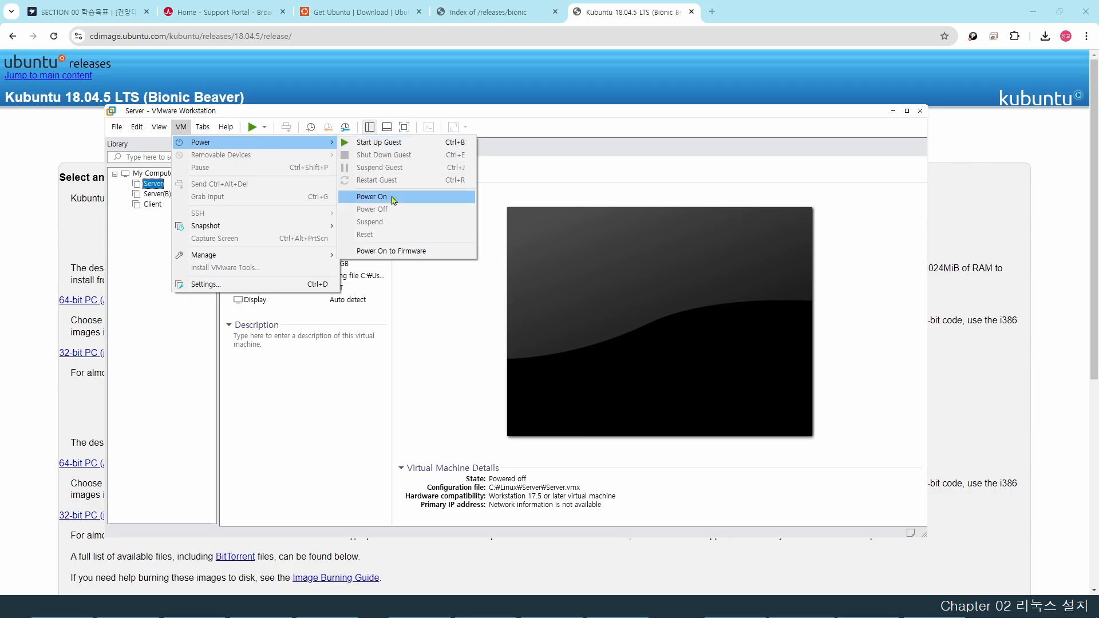
click(150, 334)
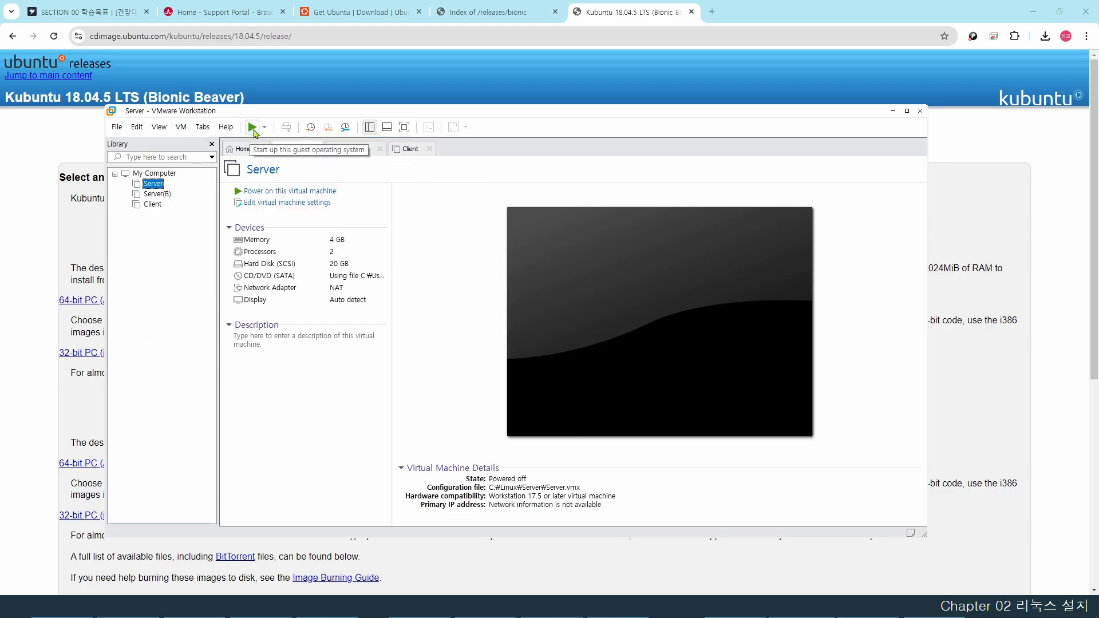
click(253, 129)
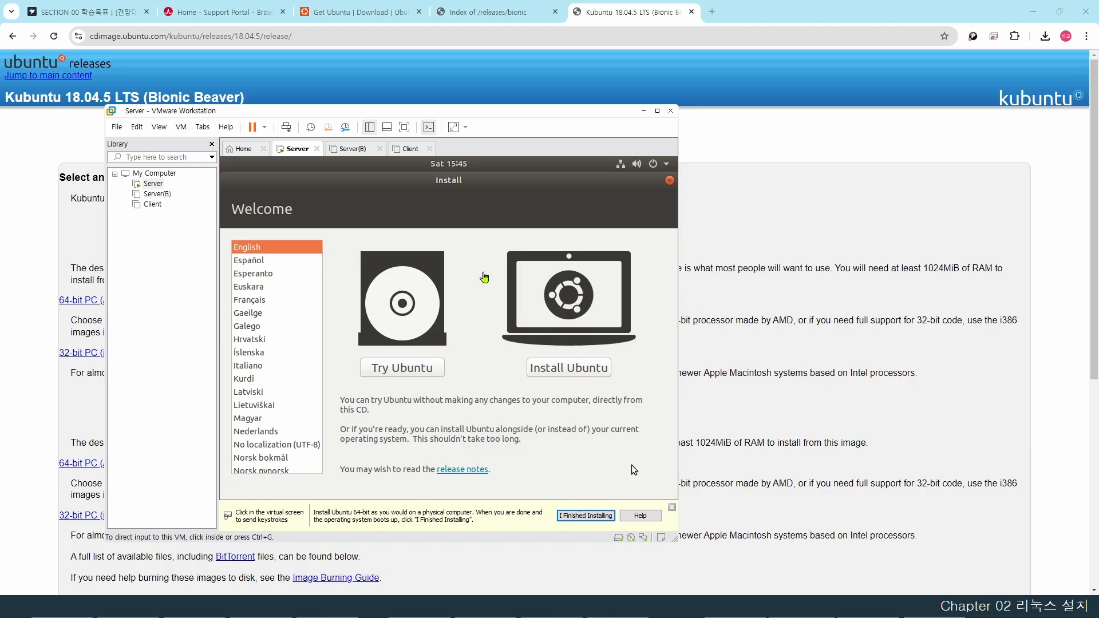
click(484, 277)
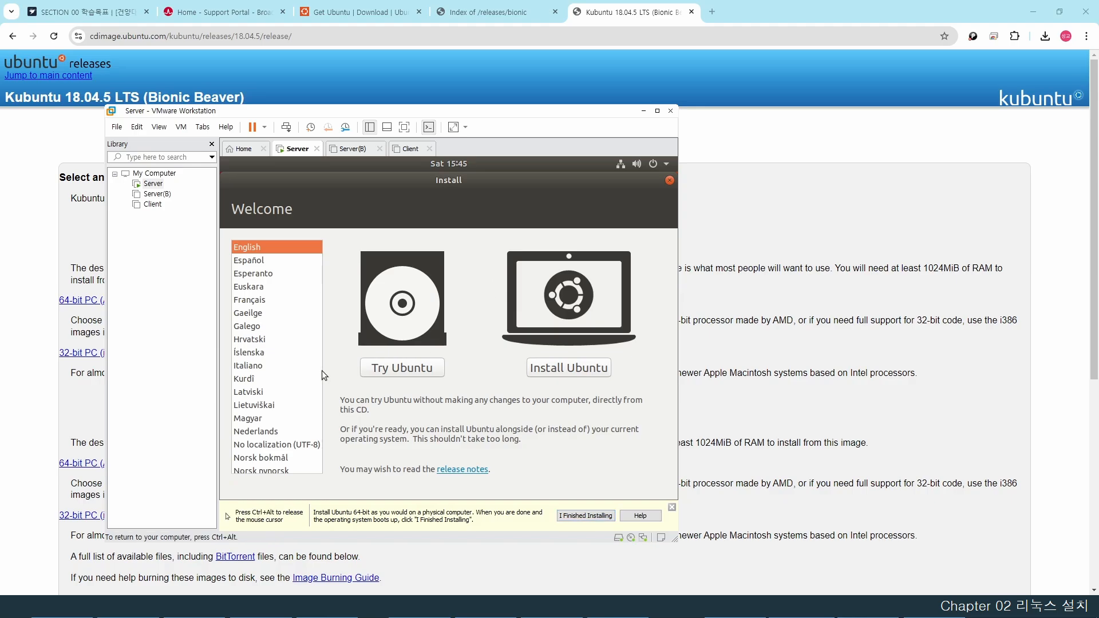
- Switch the installer language to 한국어 and start the Ubuntu installation
scroll(269, 390, down, 15)
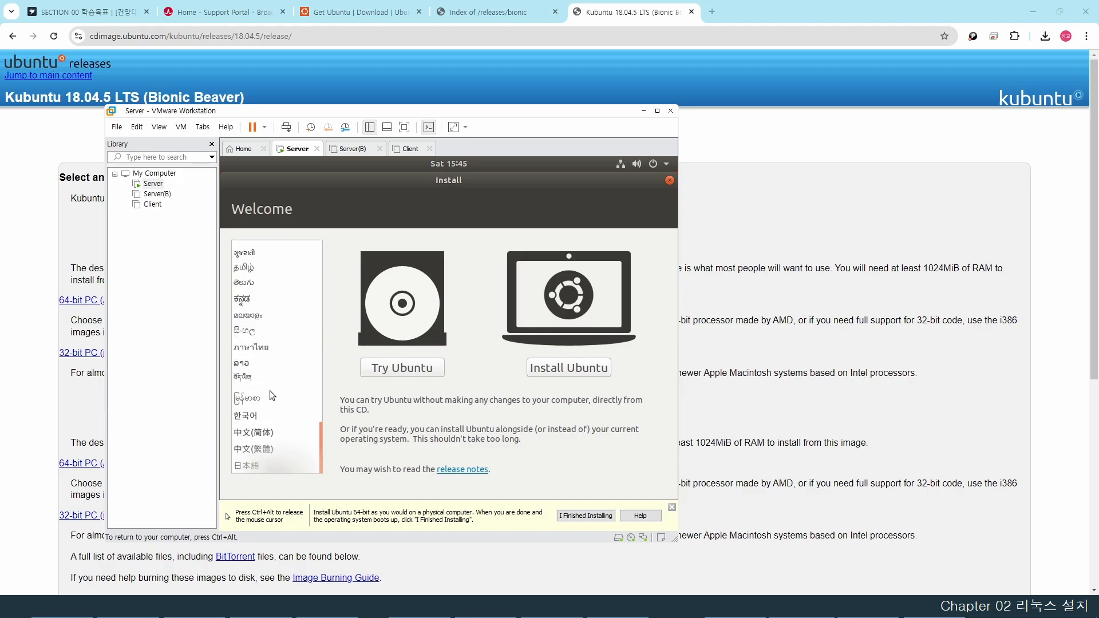
click(261, 416)
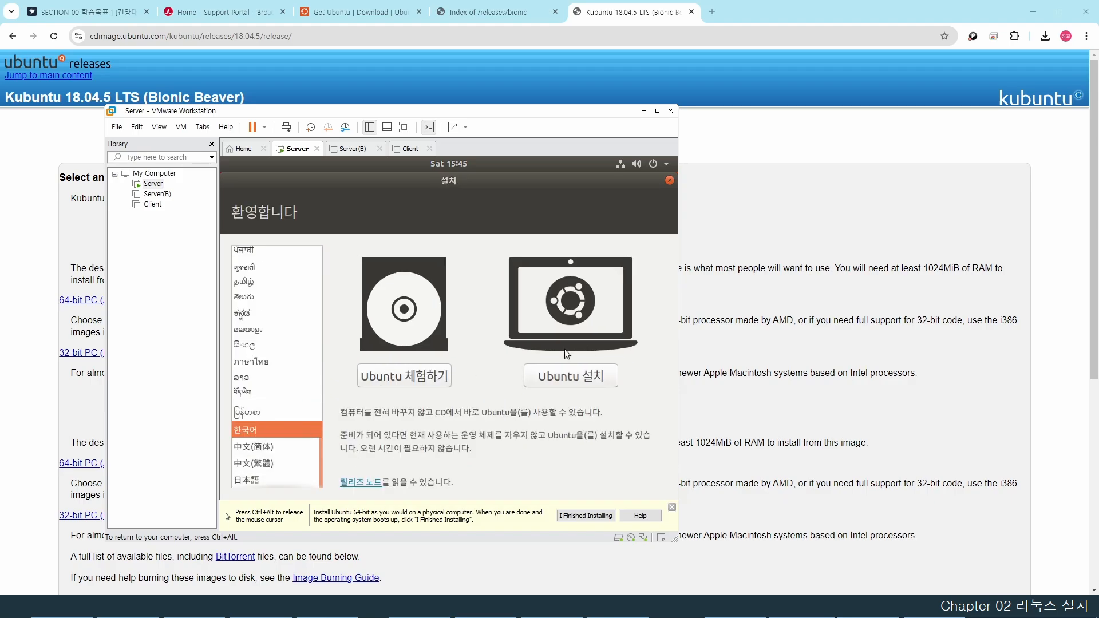
click(574, 381)
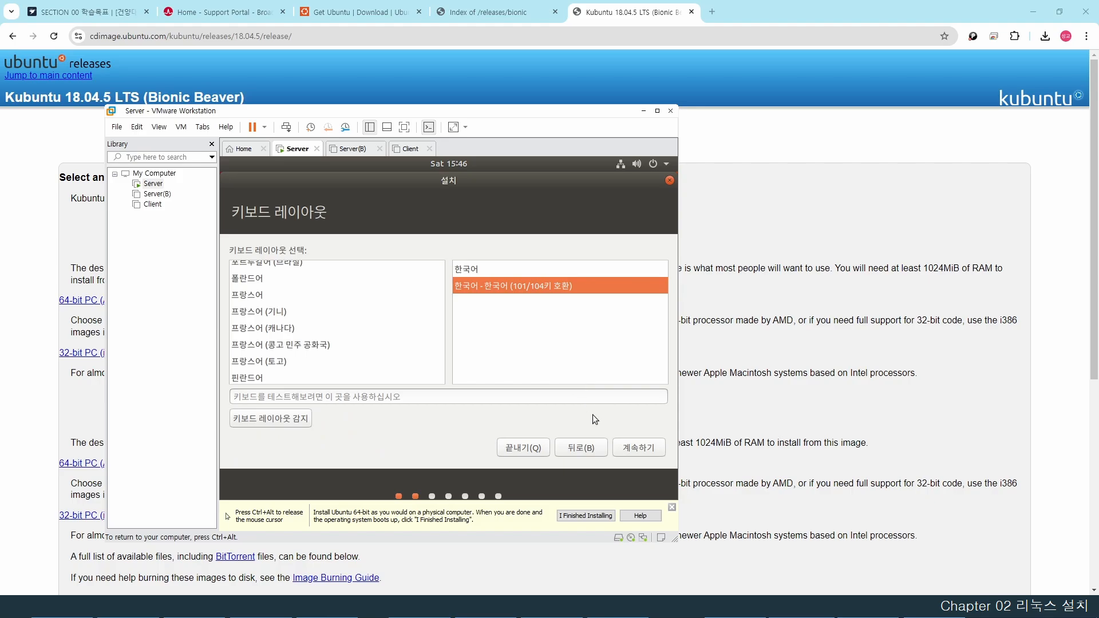
- Keep the Korean keyboard, skip updates, erase the disk for Ubuntu, and accept Seoul time zone
click(639, 450)
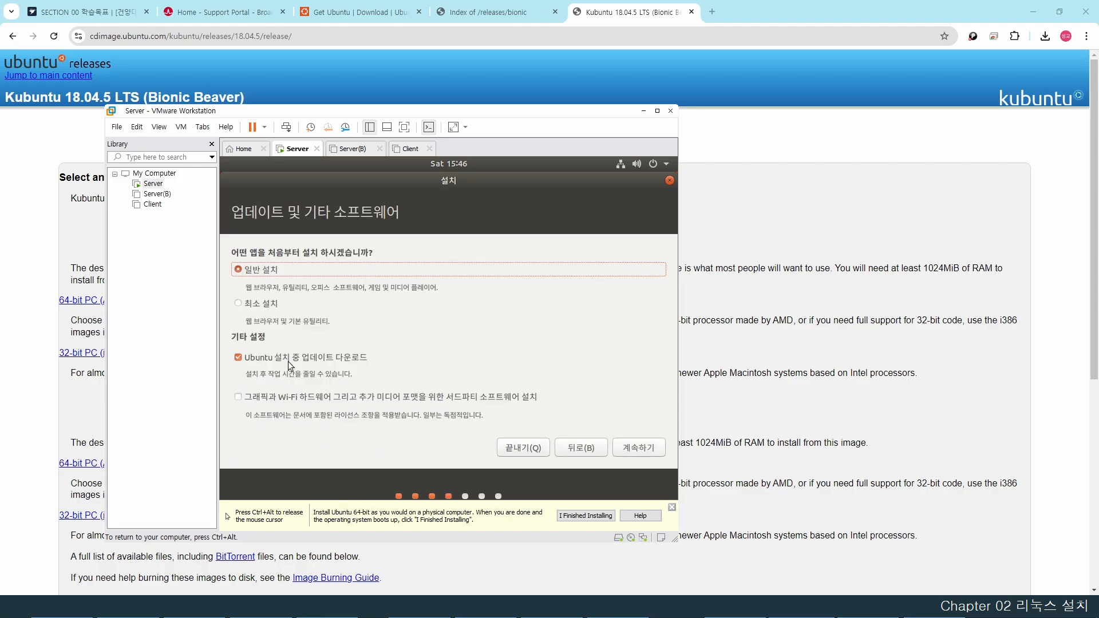
click(238, 358)
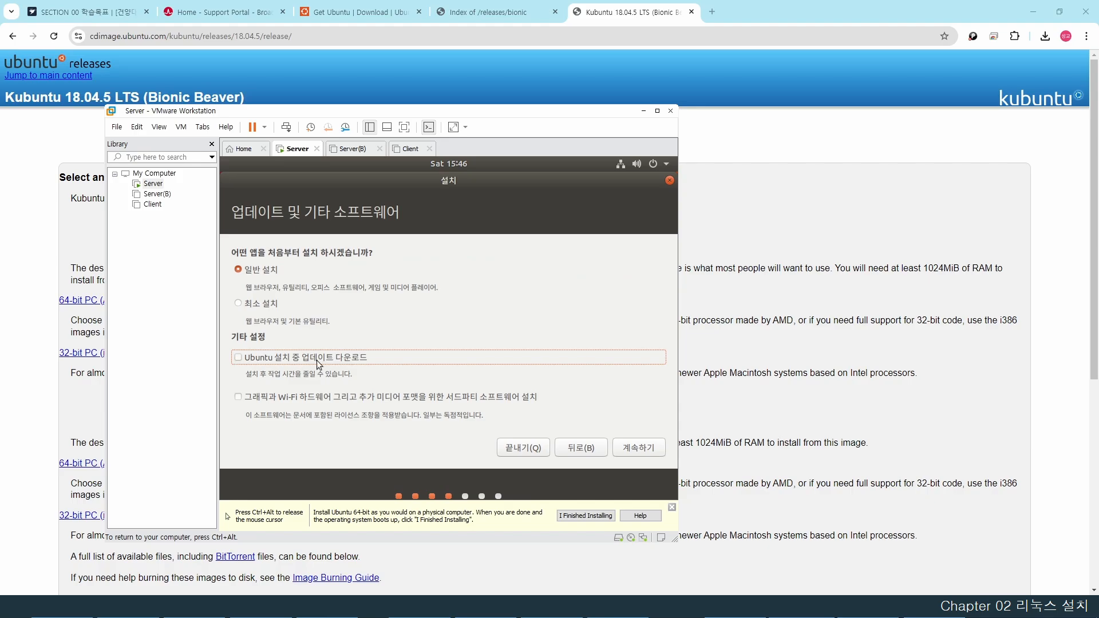
click(638, 448)
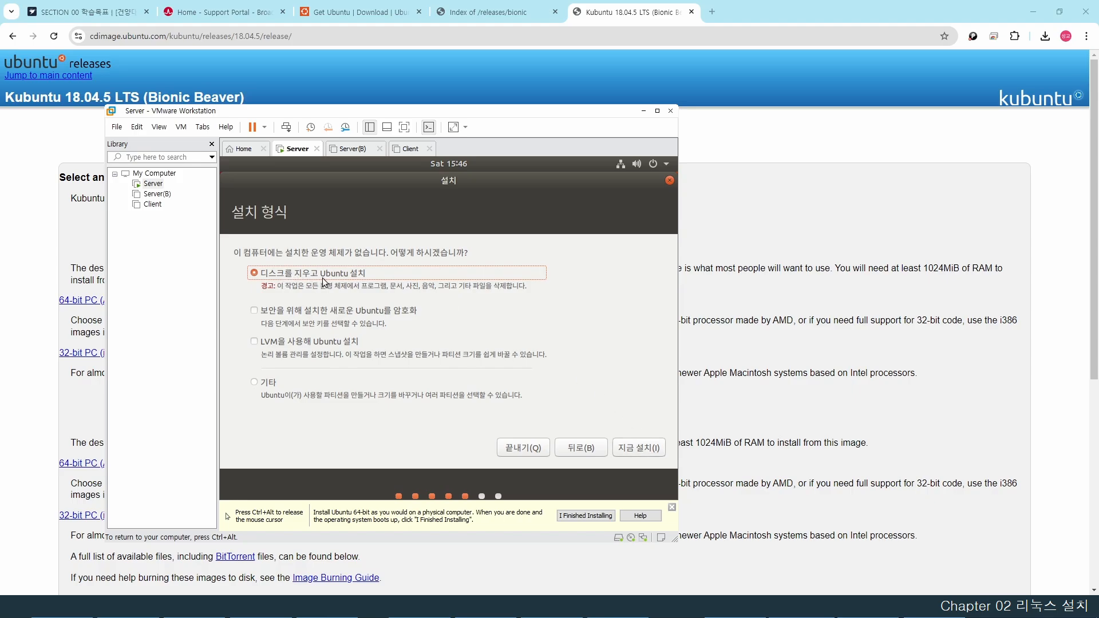
click(640, 447)
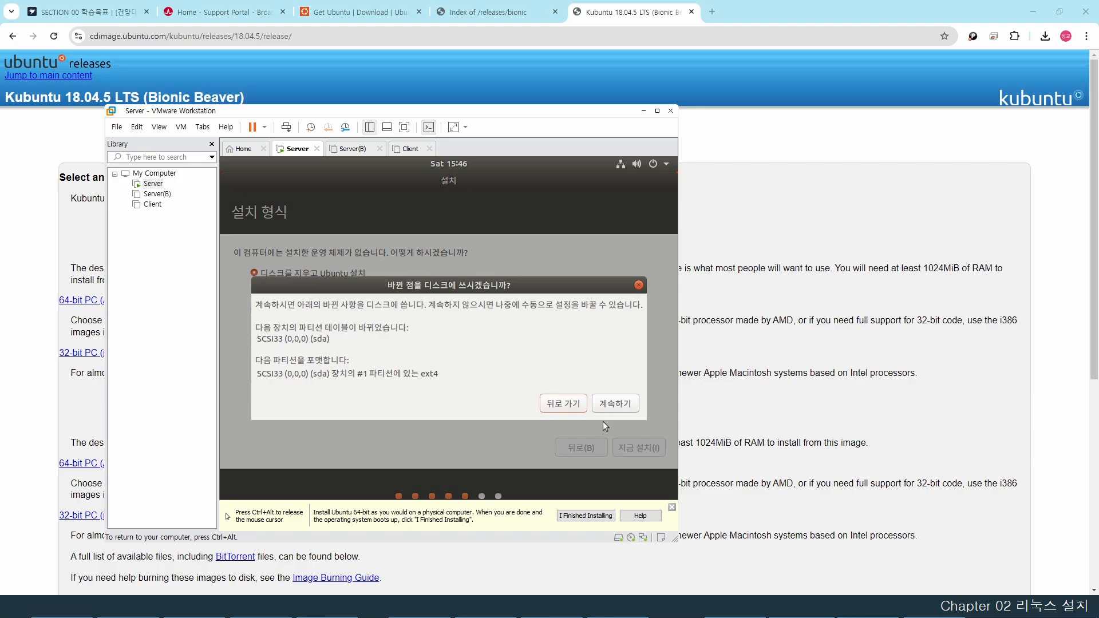
click(614, 404)
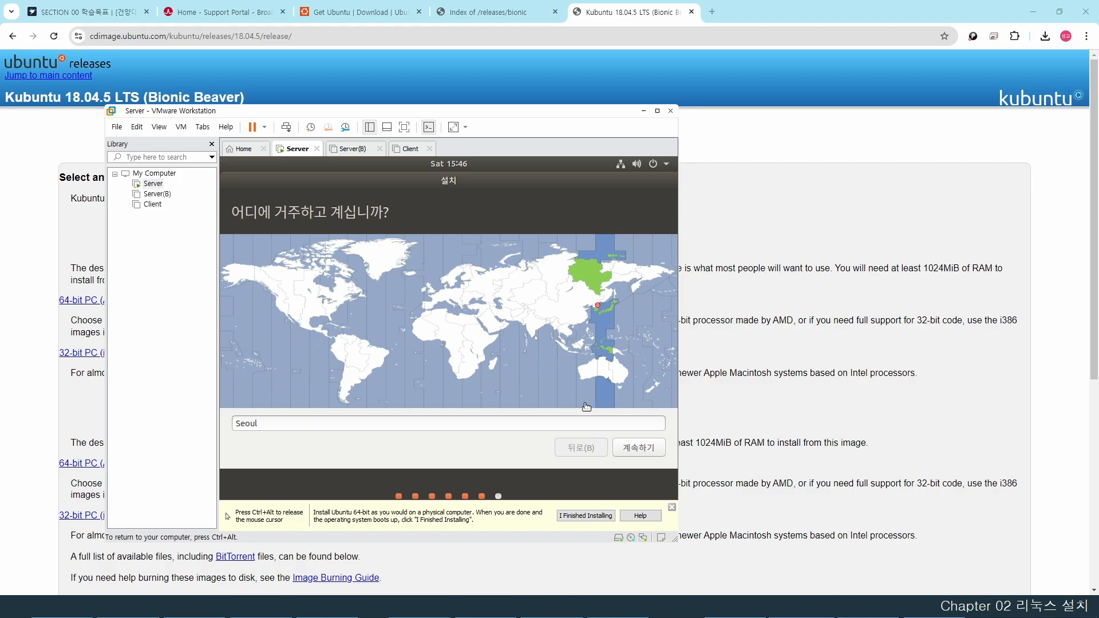
click(650, 447)
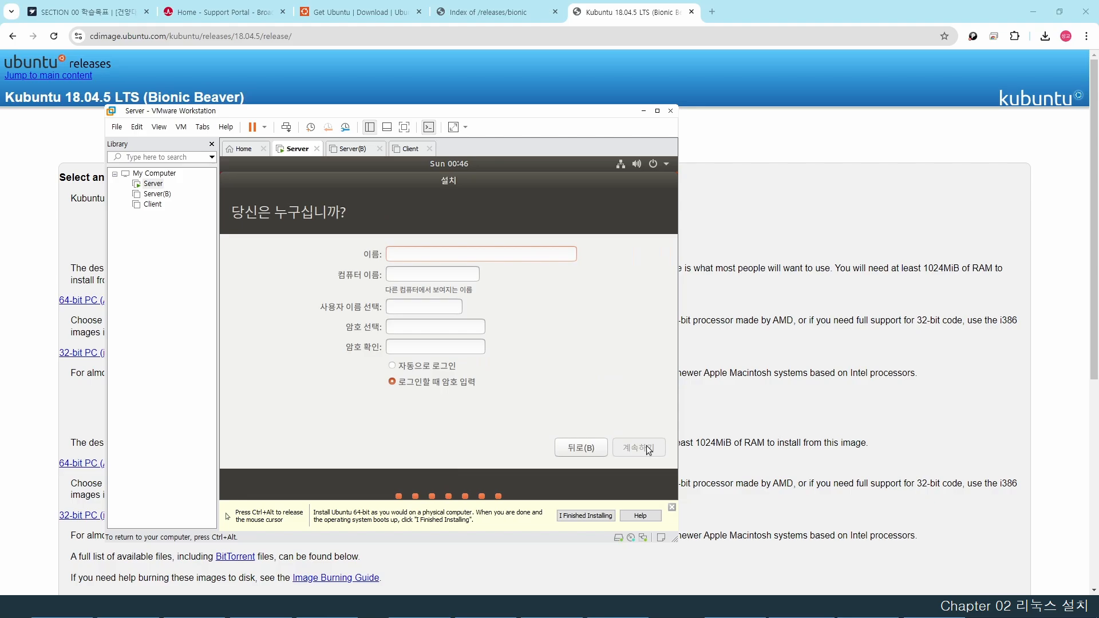
- Enter name ubuntu, computer name server and the account password, then start installing
text(ubu)
key(BackSpace)
key(BackSpace)
key(BackSpace)
text(ubuntu)
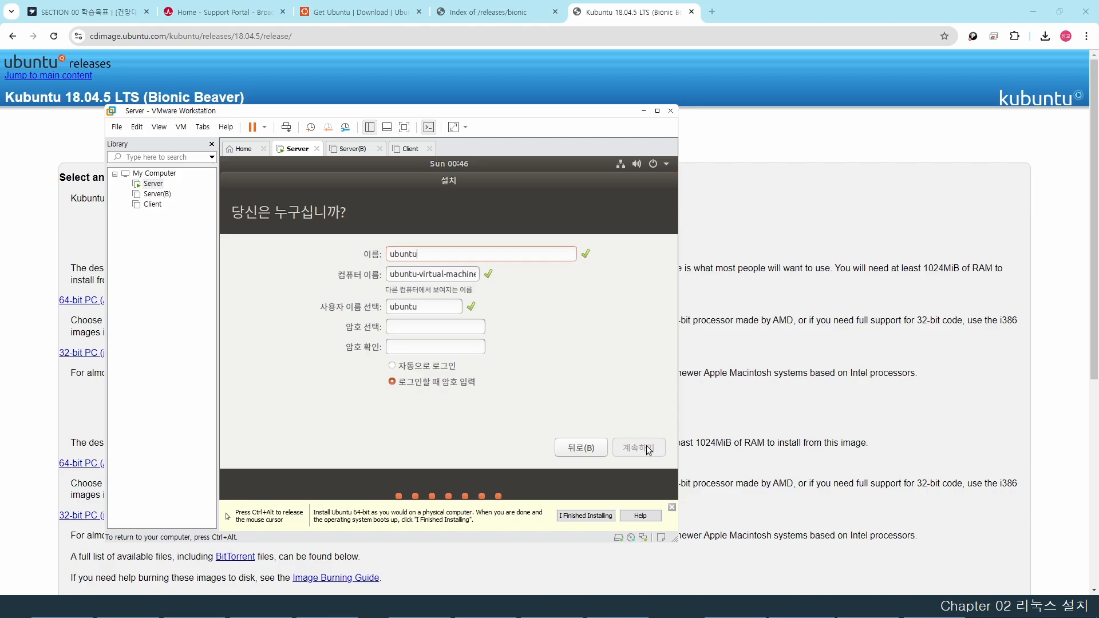
key(Tab)
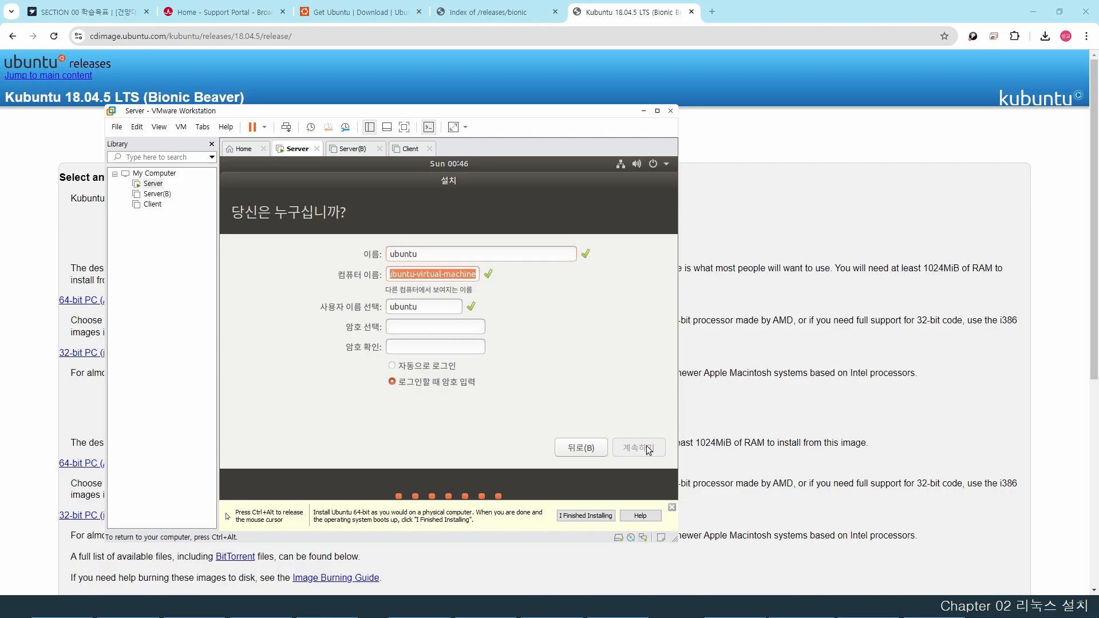
text(server)
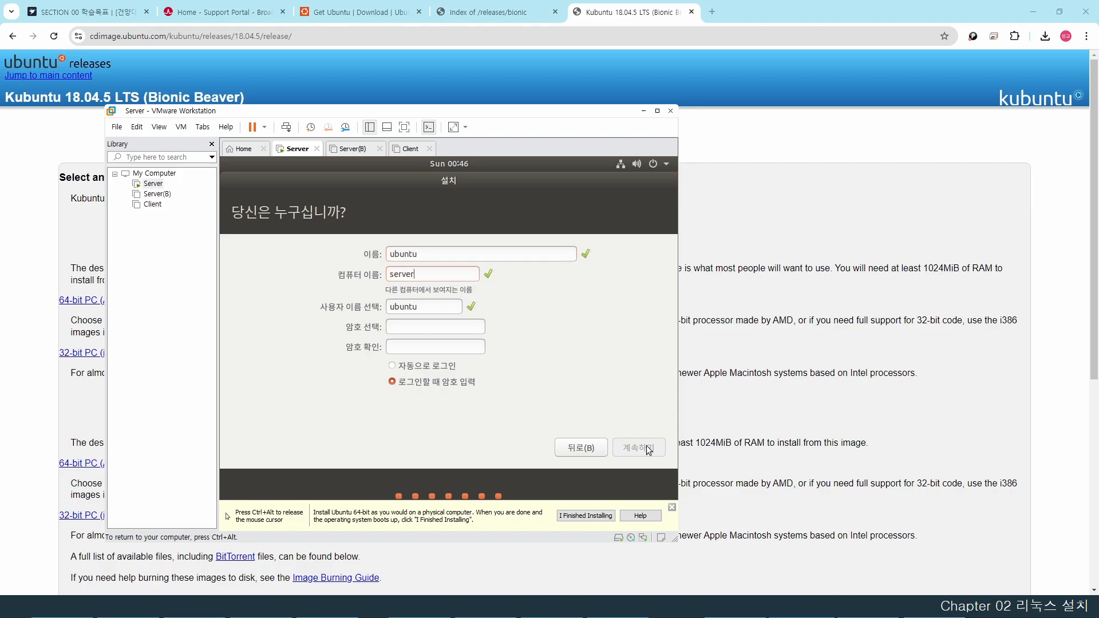
key(Tab)
text(ubuntuubuntu)
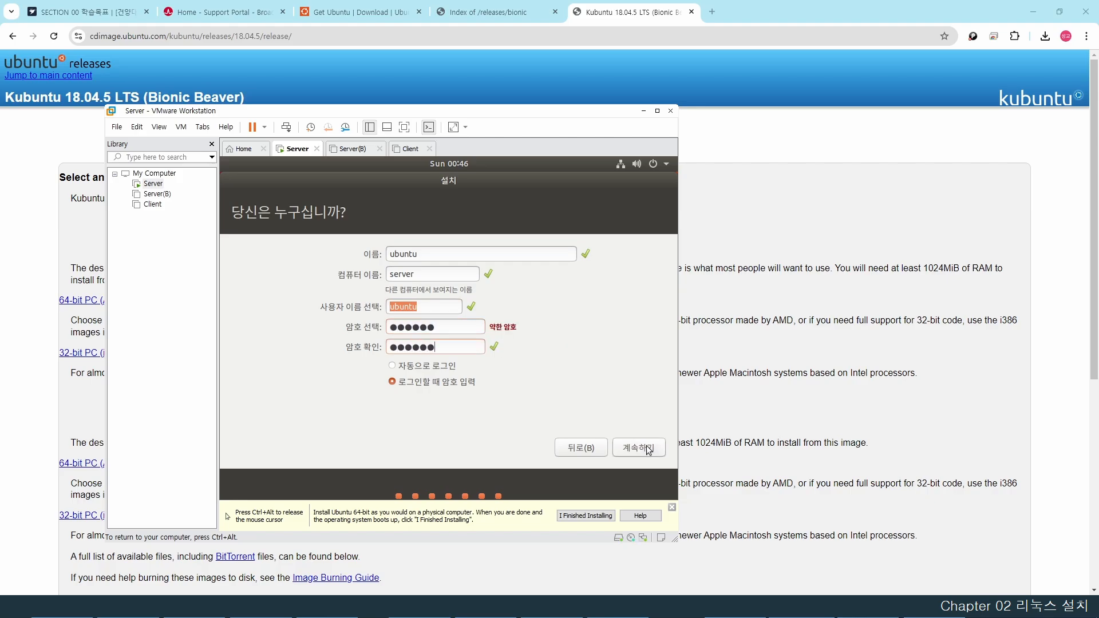
click(639, 448)
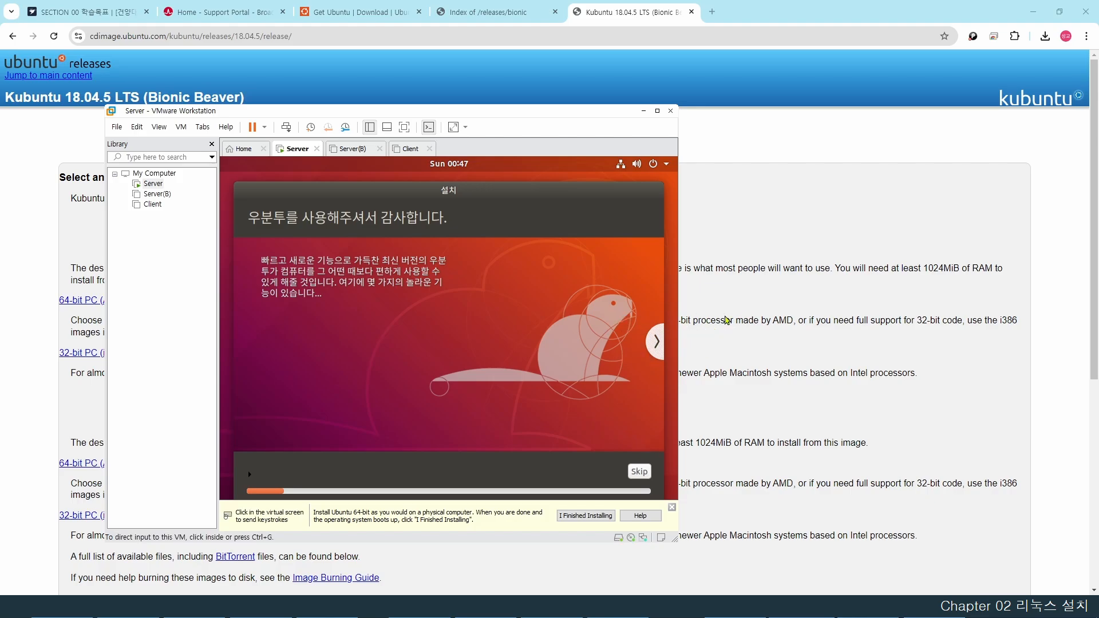
- Wait through the installer slideshow, toggling VM input control, until the 설치 완료 dialog appears
click(664, 292)
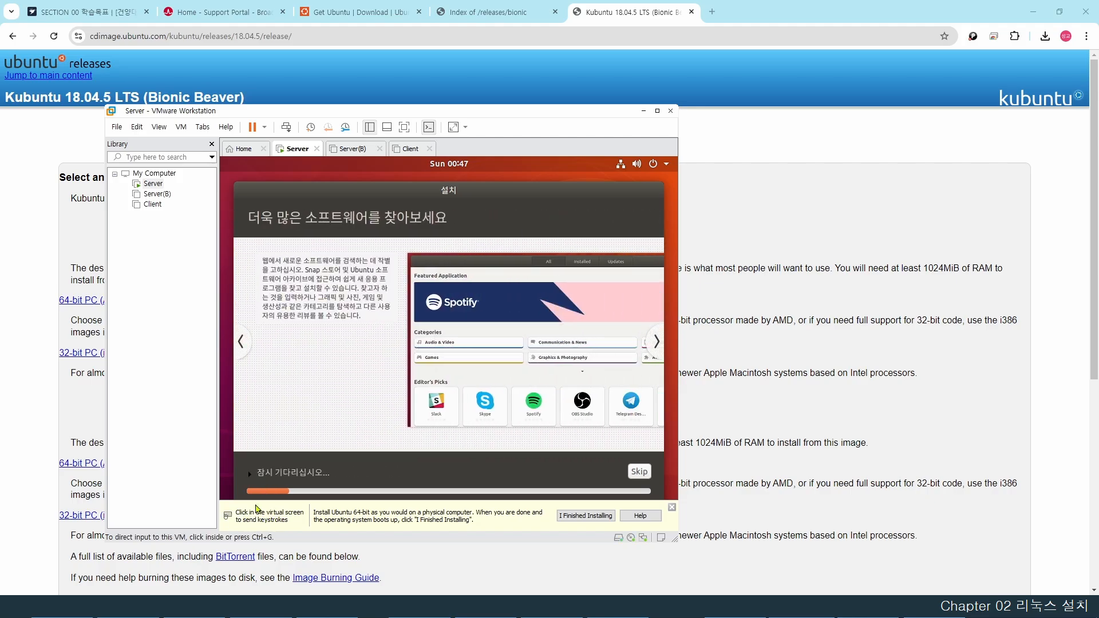
click(333, 378)
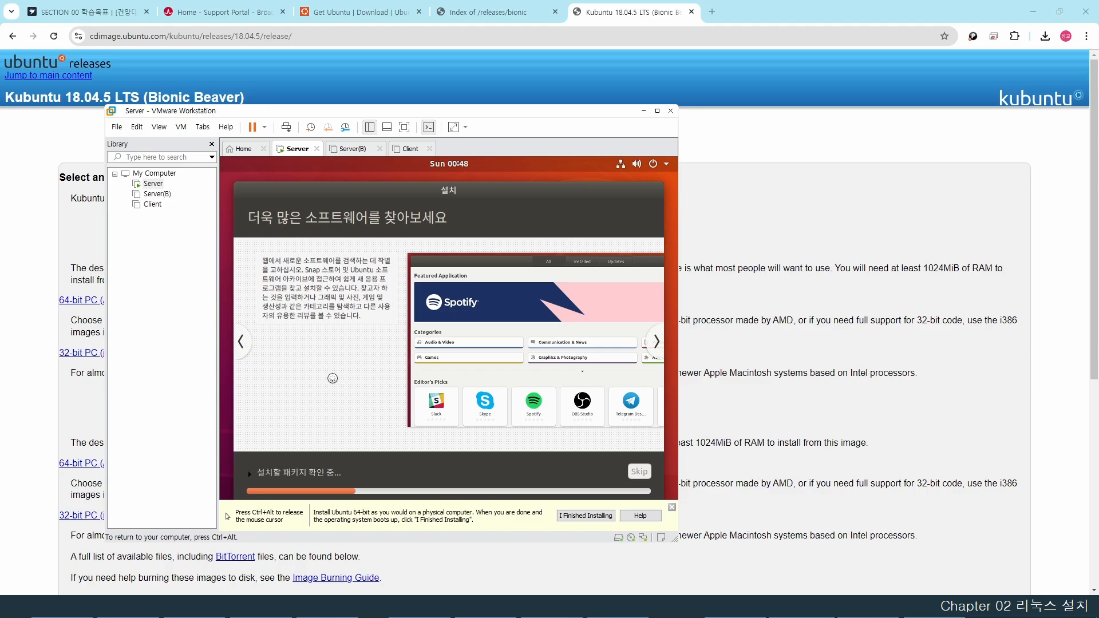
key(ctrl+alt)
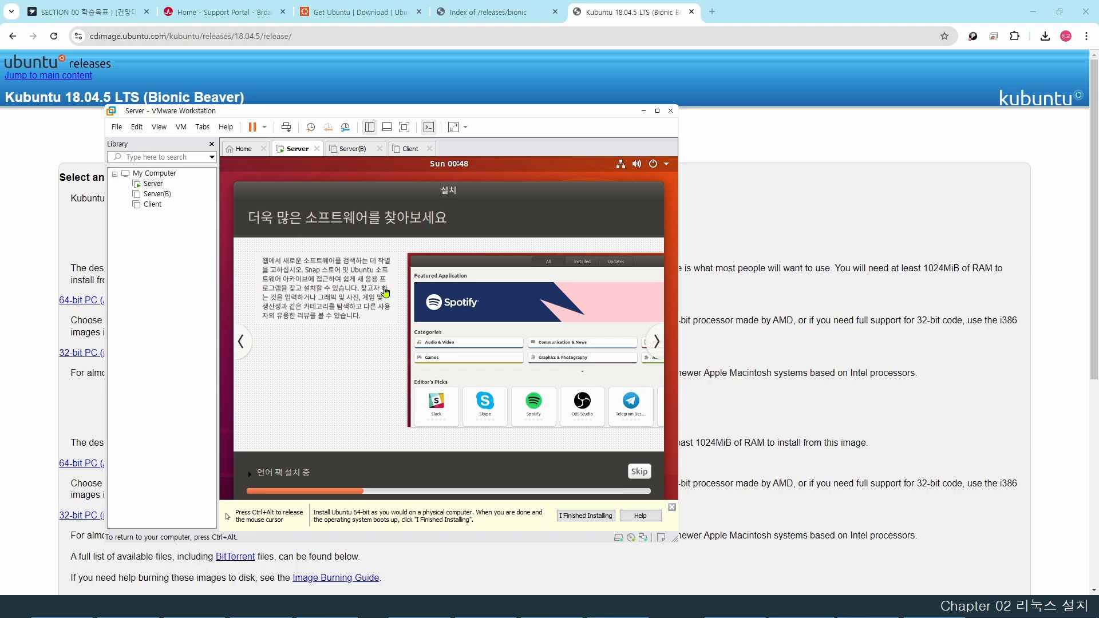
click(338, 304)
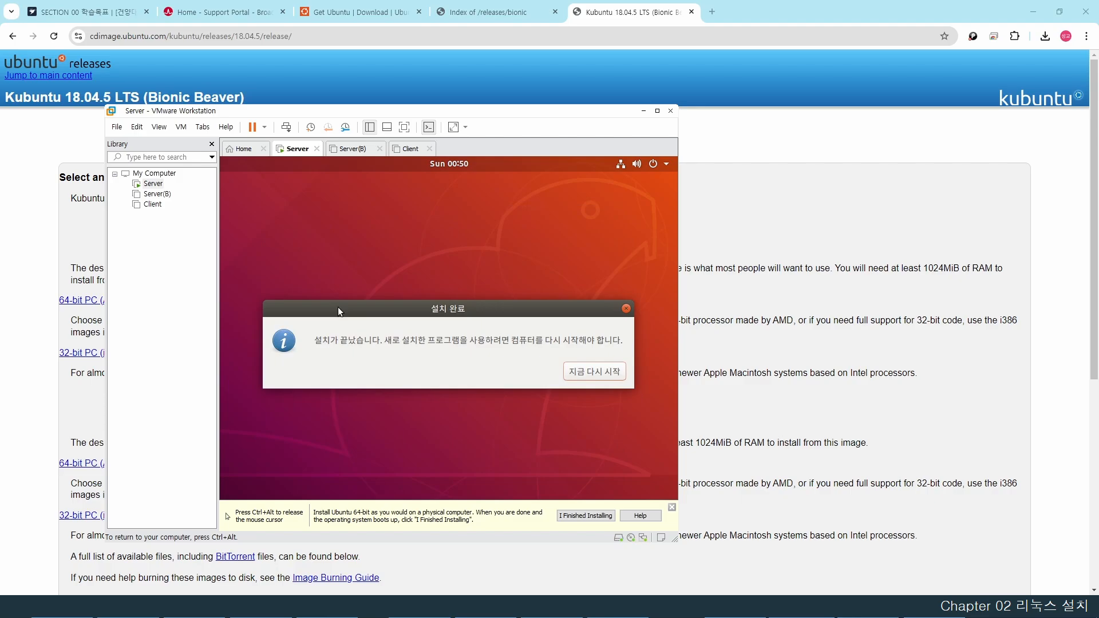
- Restart the VM, mark 'I Finished Installing', and wait for the Ubuntu login screen
click(593, 372)
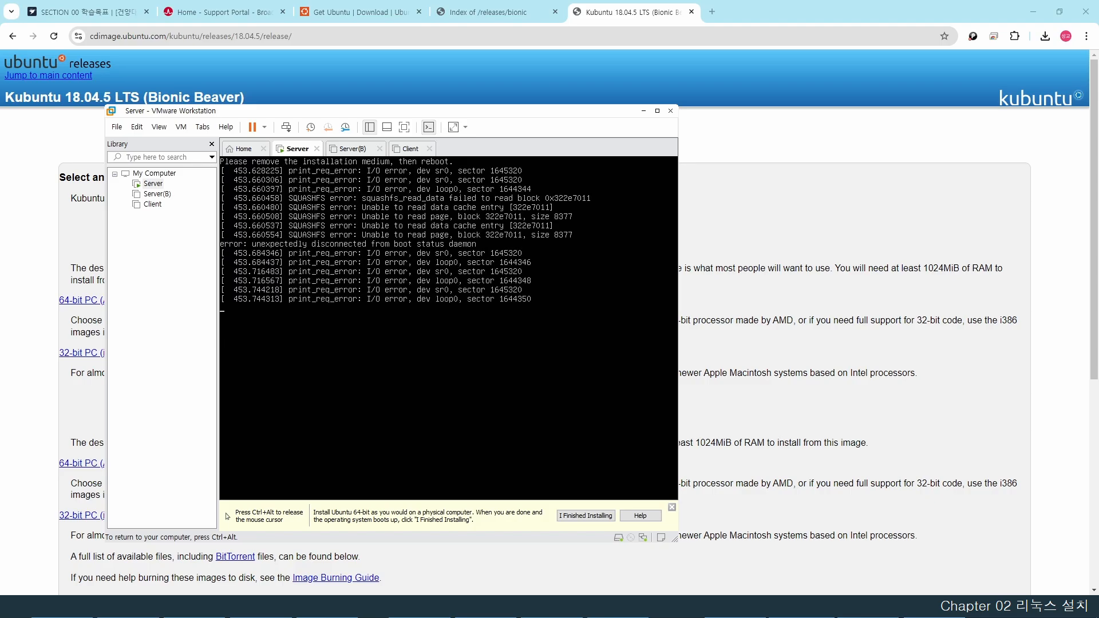
key(ctrl+alt)
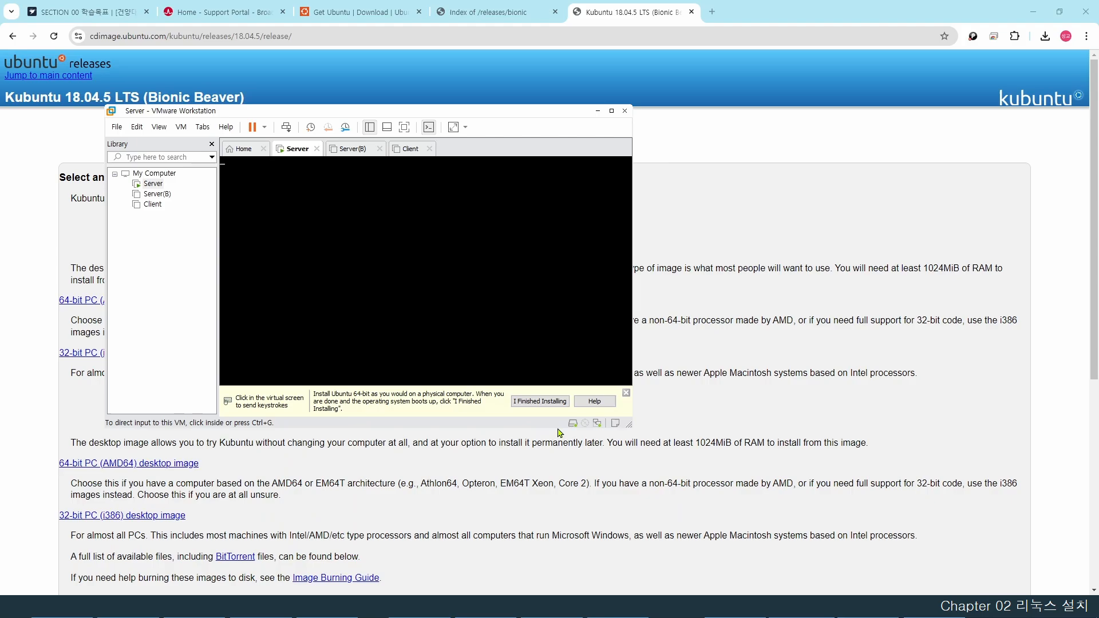
click(536, 408)
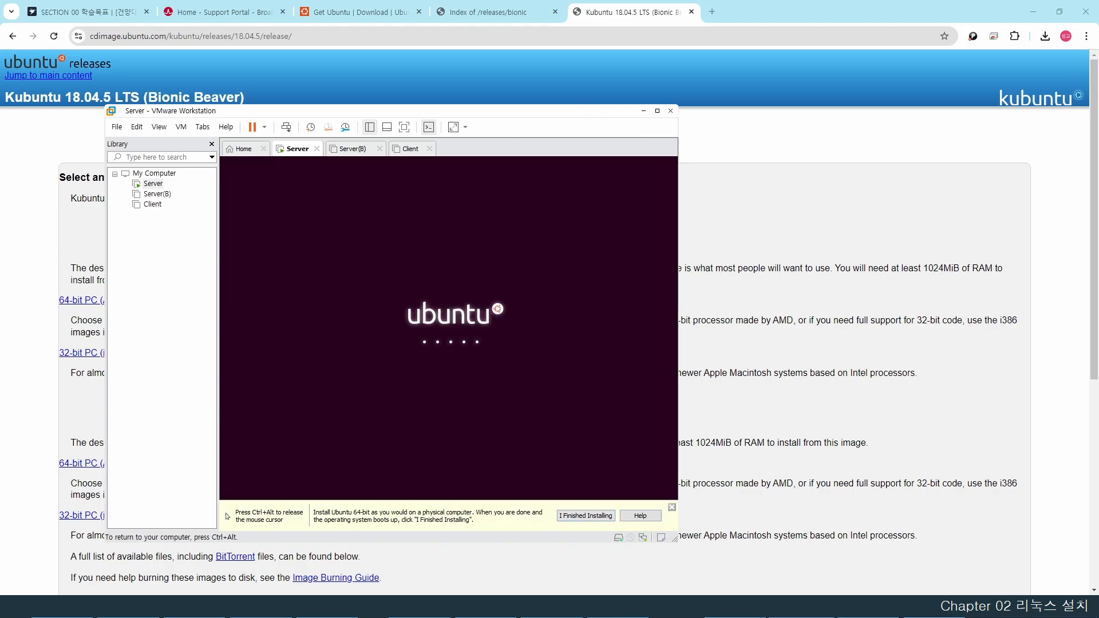
key(ctrl+alt)
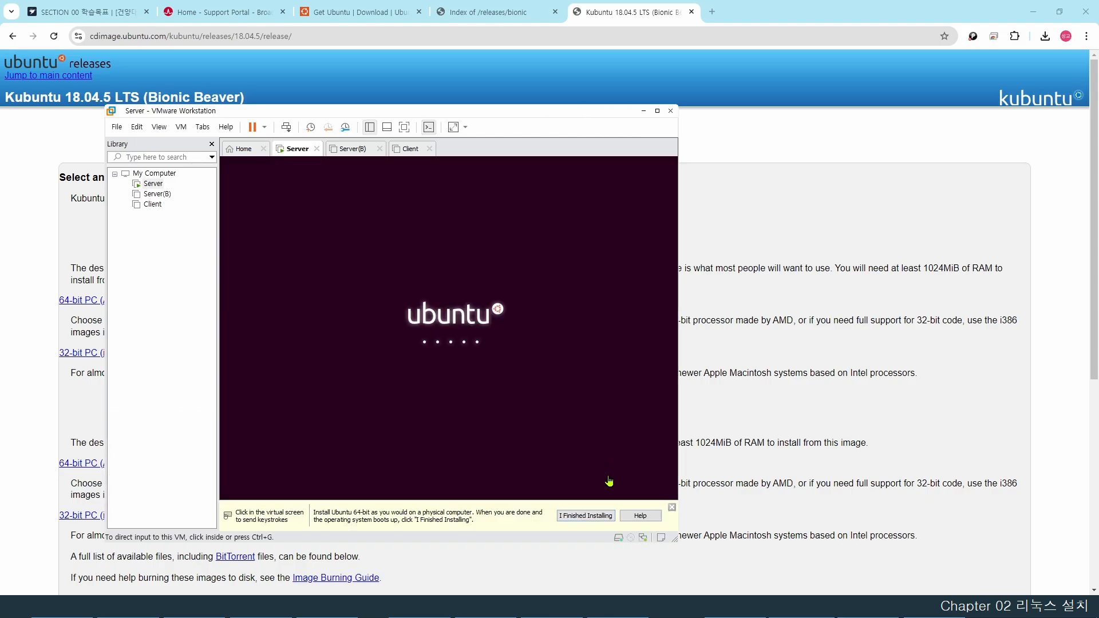
click(600, 516)
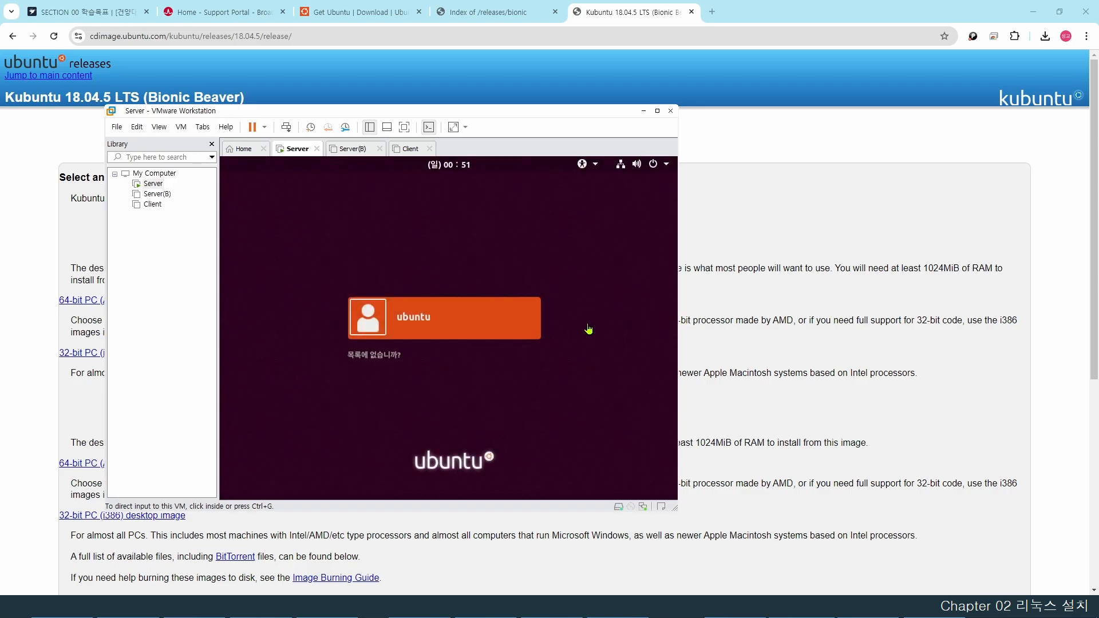
- Log in to the Ubuntu guest as the ubuntu user with its account password
click(579, 315)
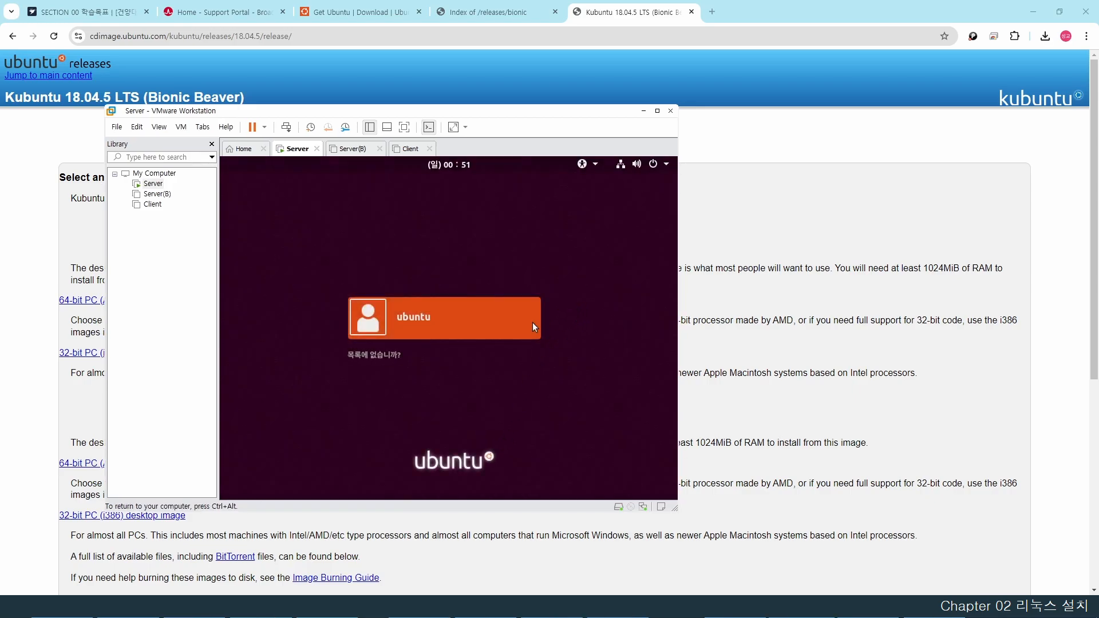
click(428, 324)
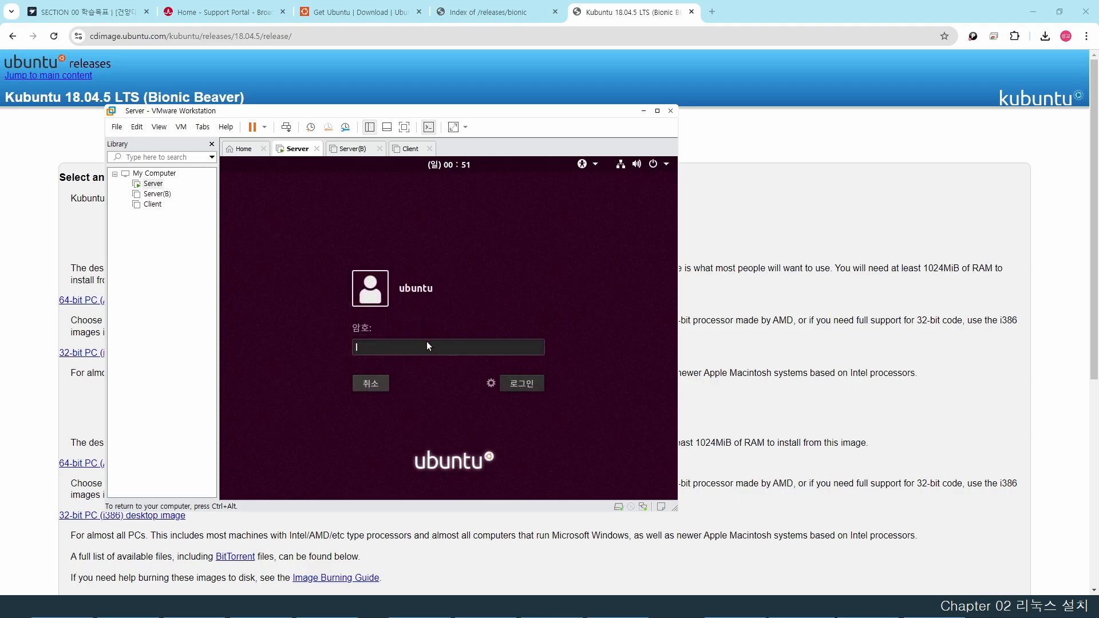
text(ubuntu)
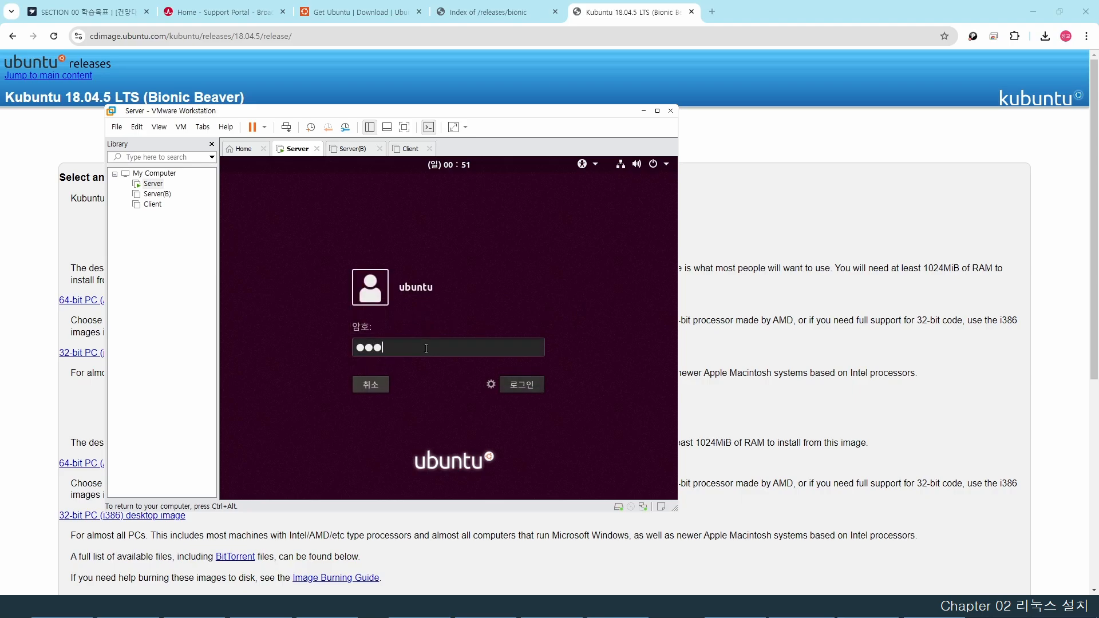
key(Return)
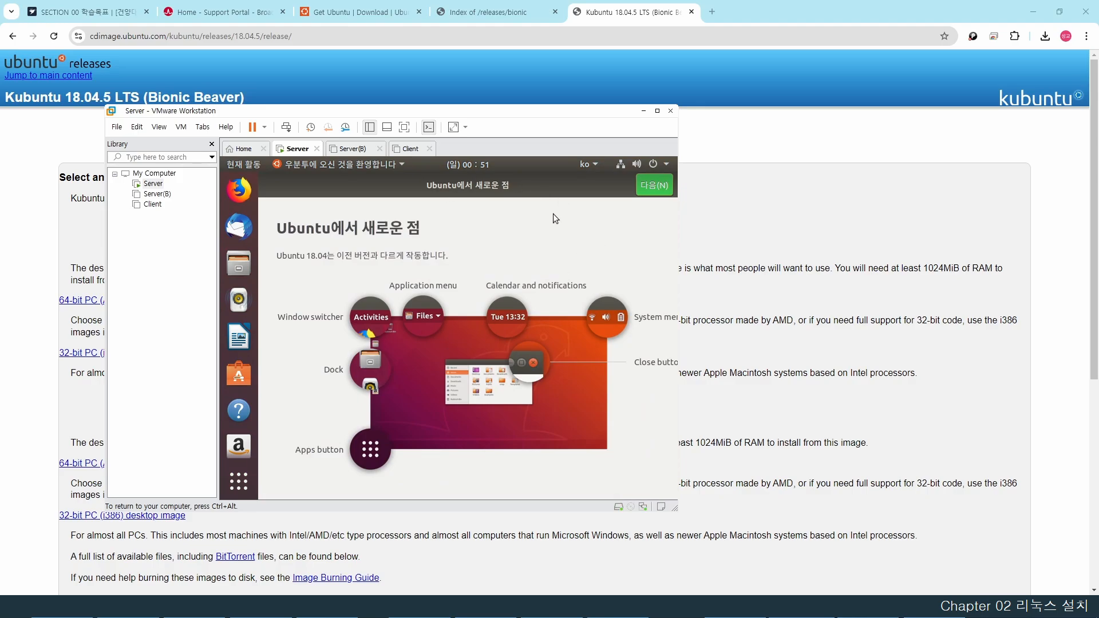
- Finish the welcome tour, skipping Livepatch and declining to send system information
click(655, 186)
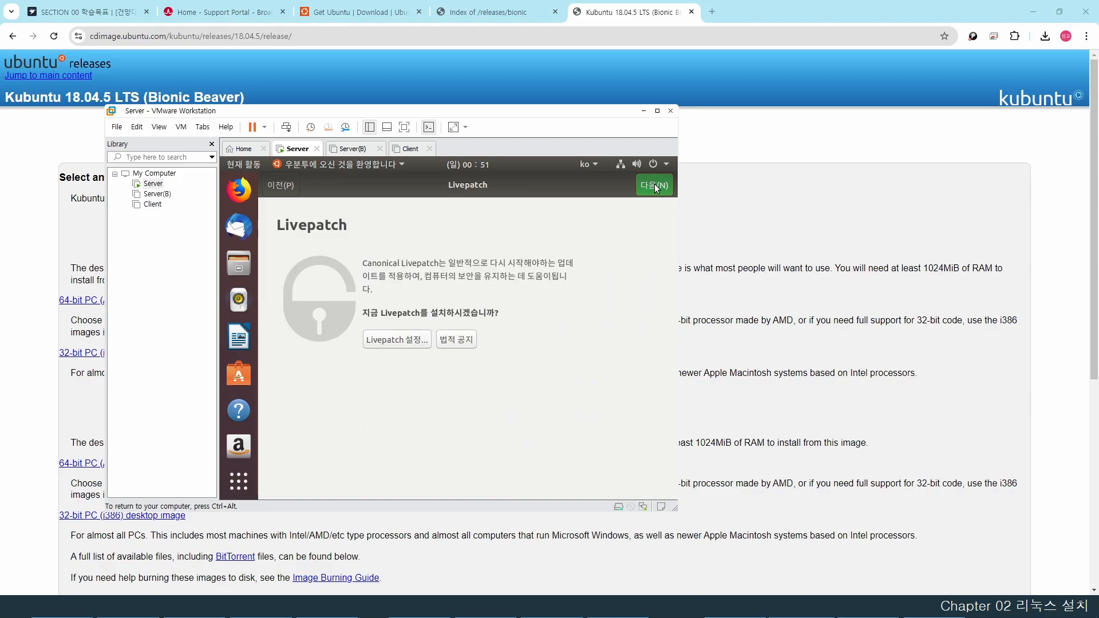
click(656, 187)
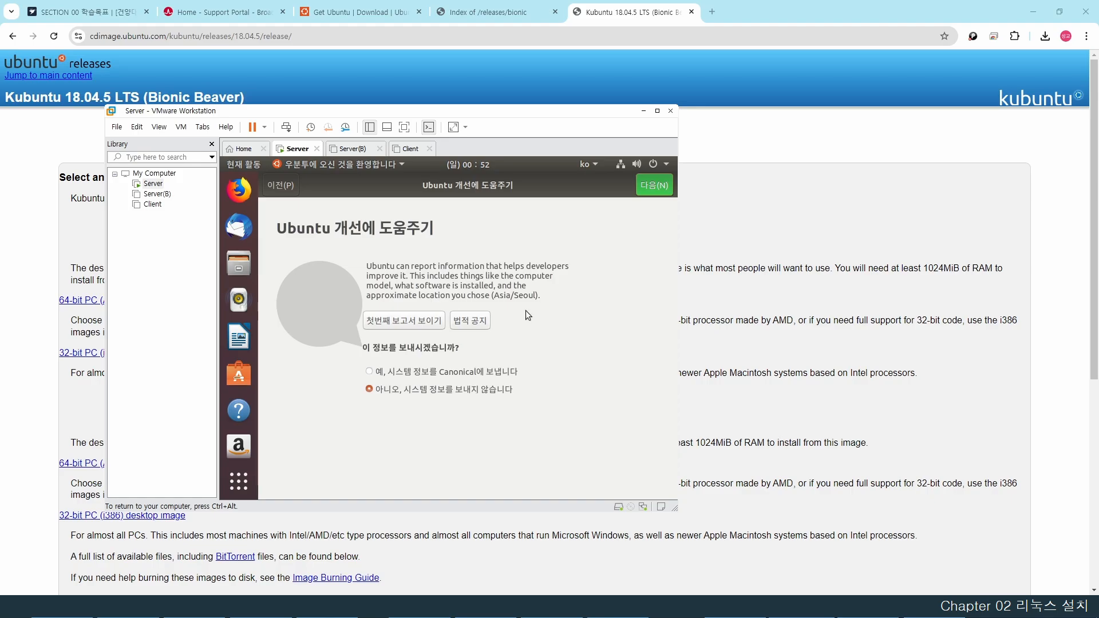
click(656, 187)
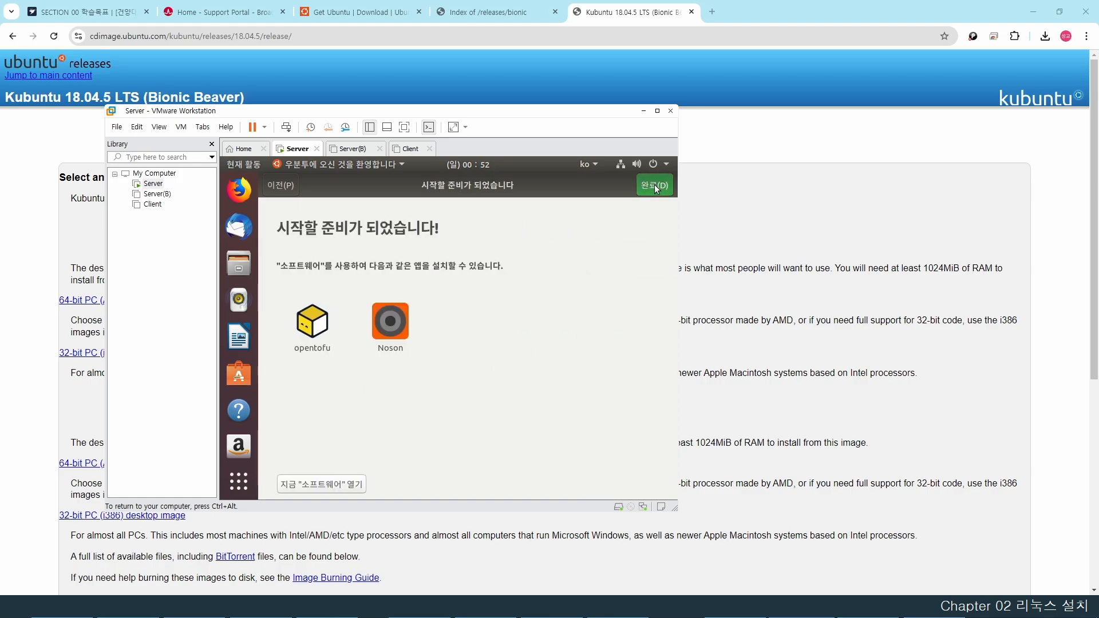
click(655, 185)
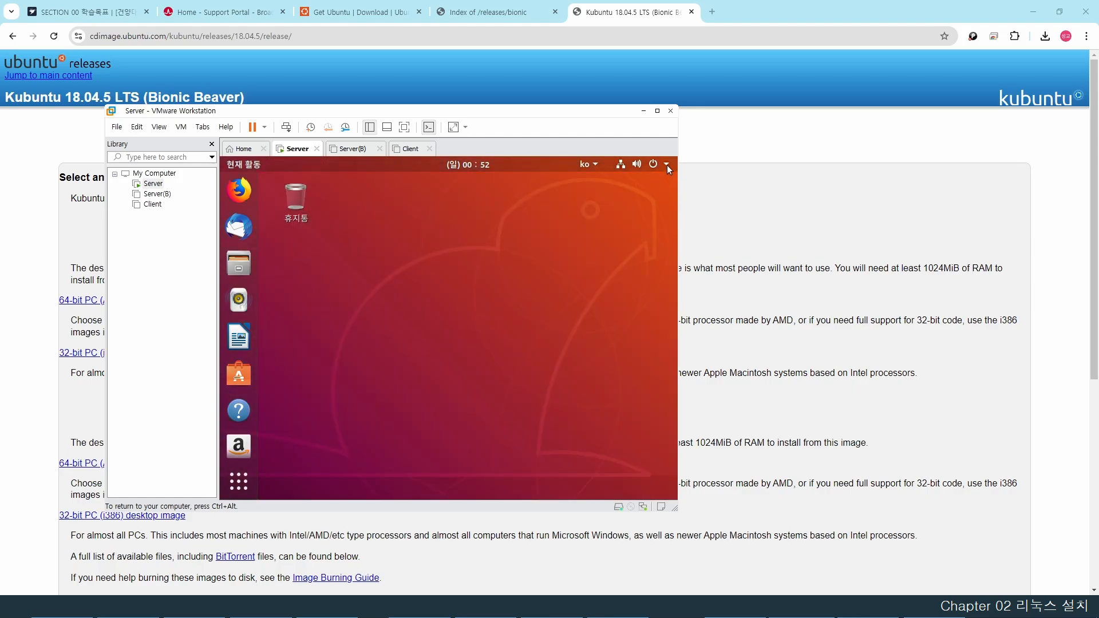
- Decline the Ubuntu 20.04.6 LTS upgrade and open the Devices display page in Settings
click(667, 165)
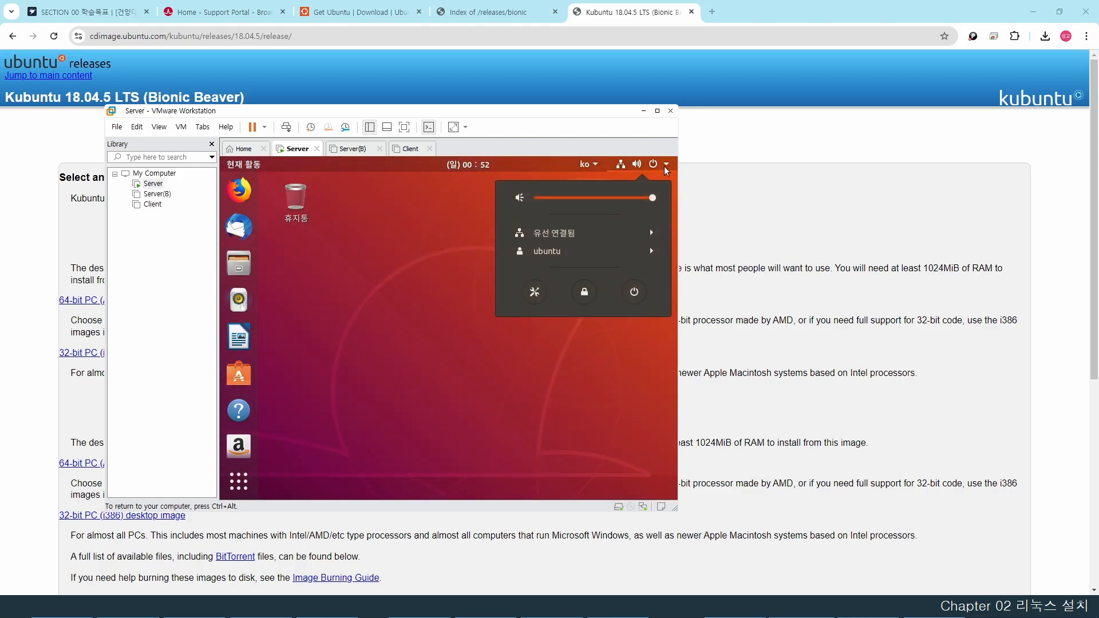
click(535, 296)
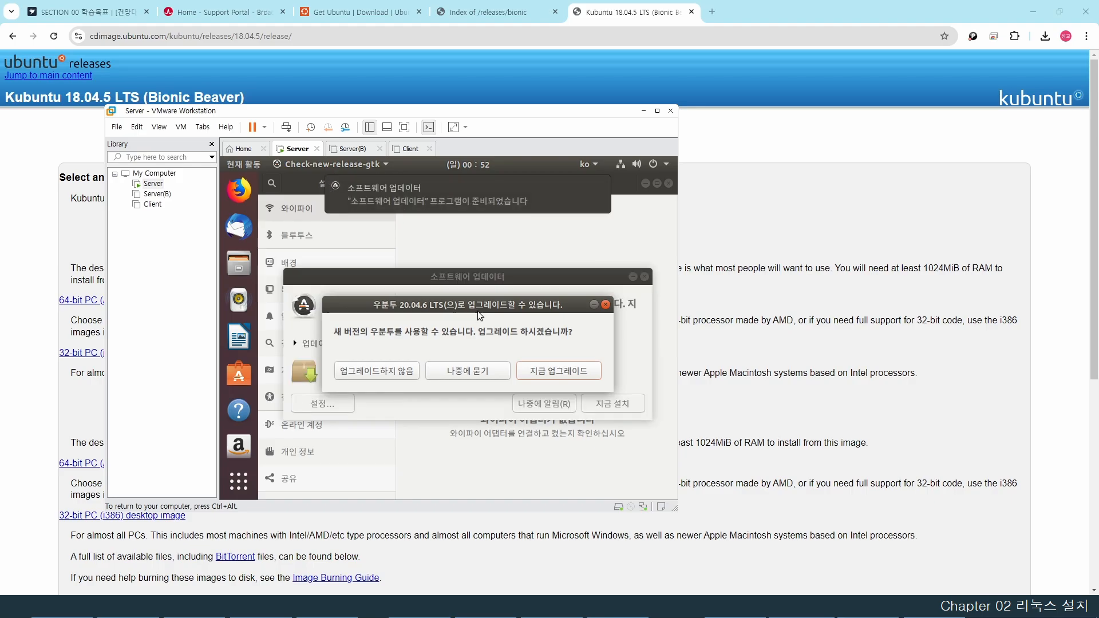
click(380, 371)
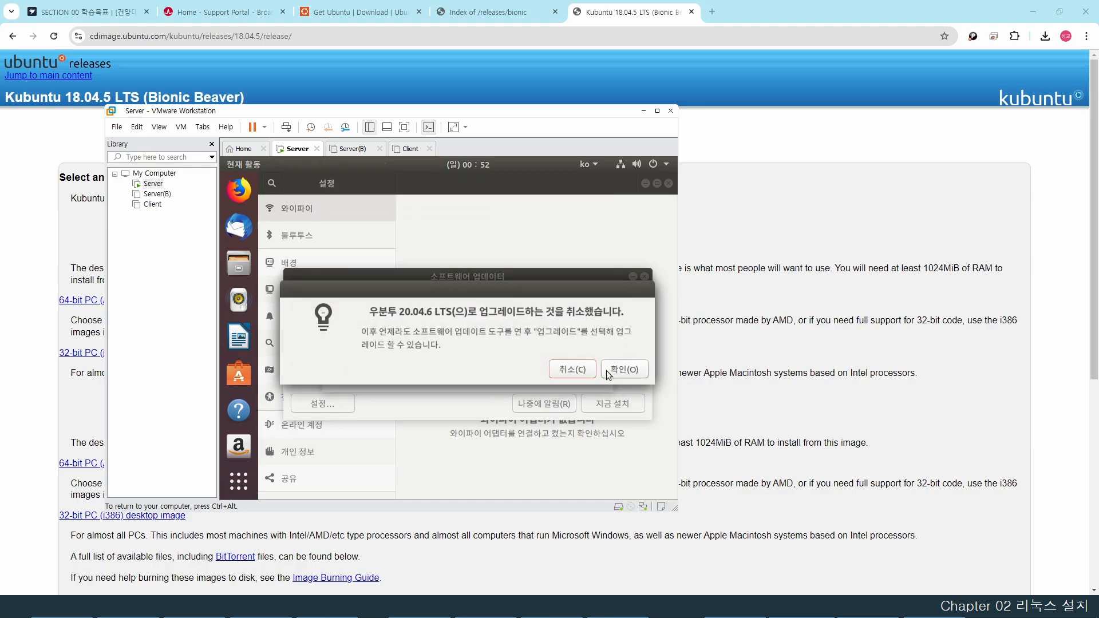
click(625, 370)
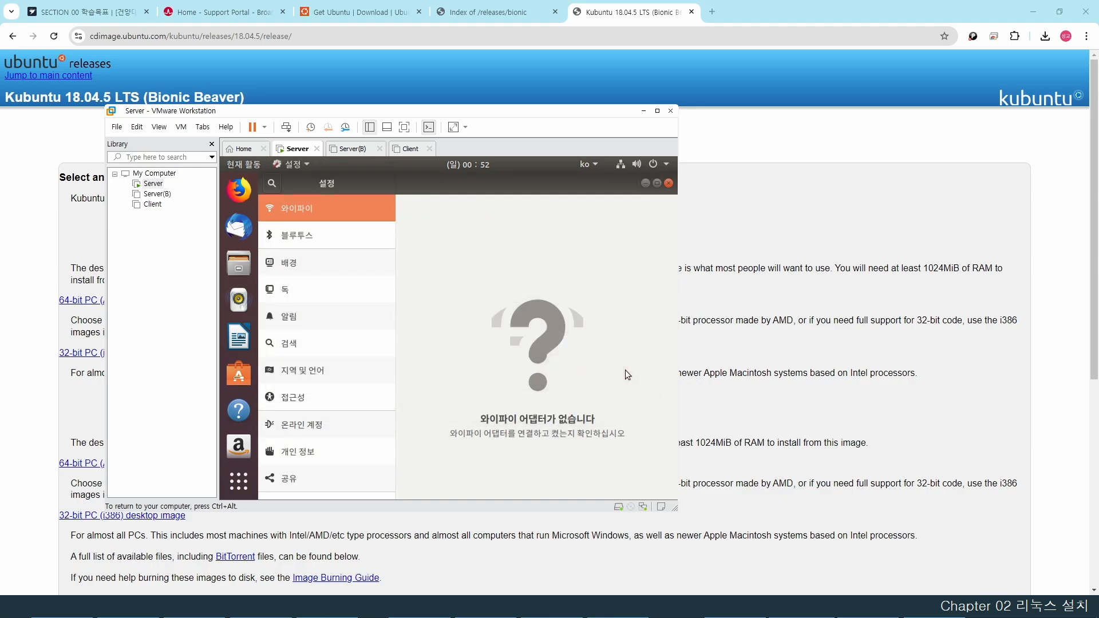
scroll(334, 338, down, 4)
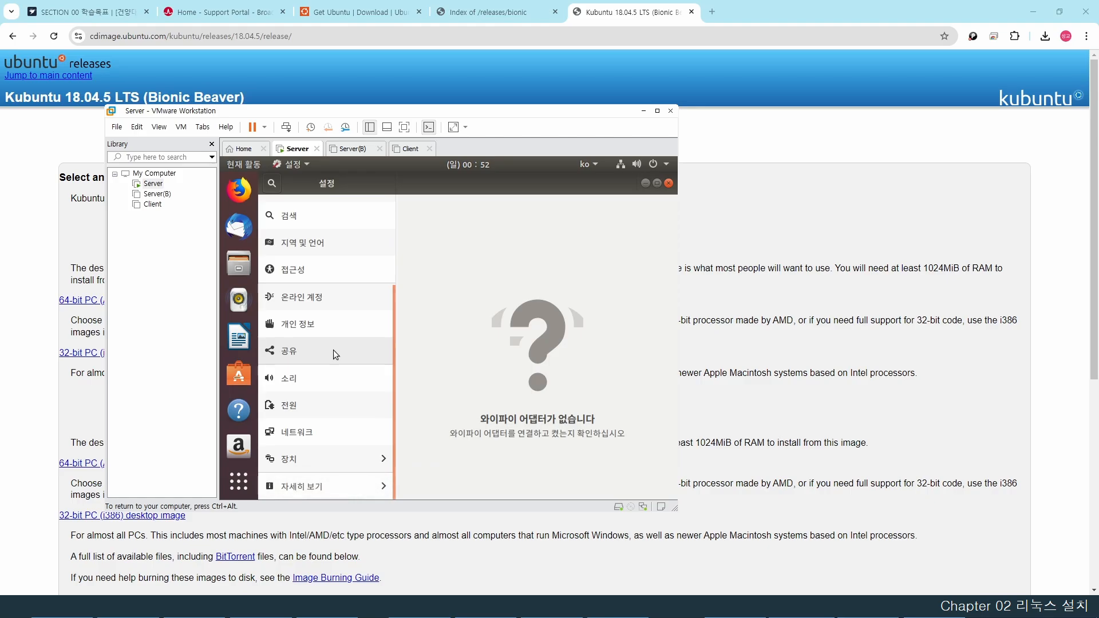
click(325, 461)
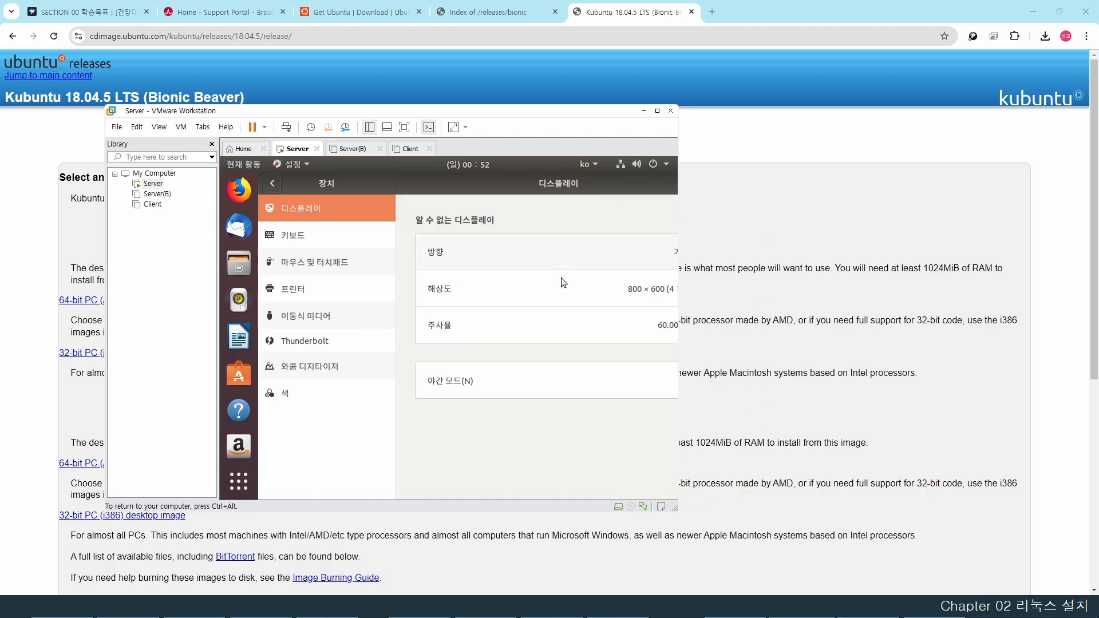
- Apply a 1024 × 768 guest screen resolution and keep the change
click(645, 292)
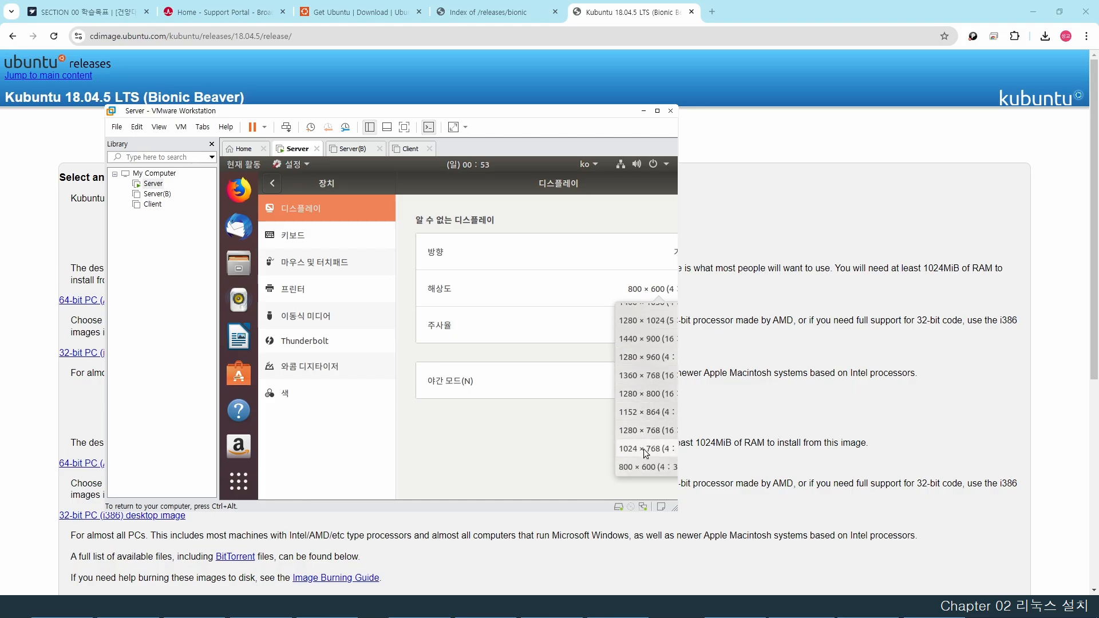
click(645, 450)
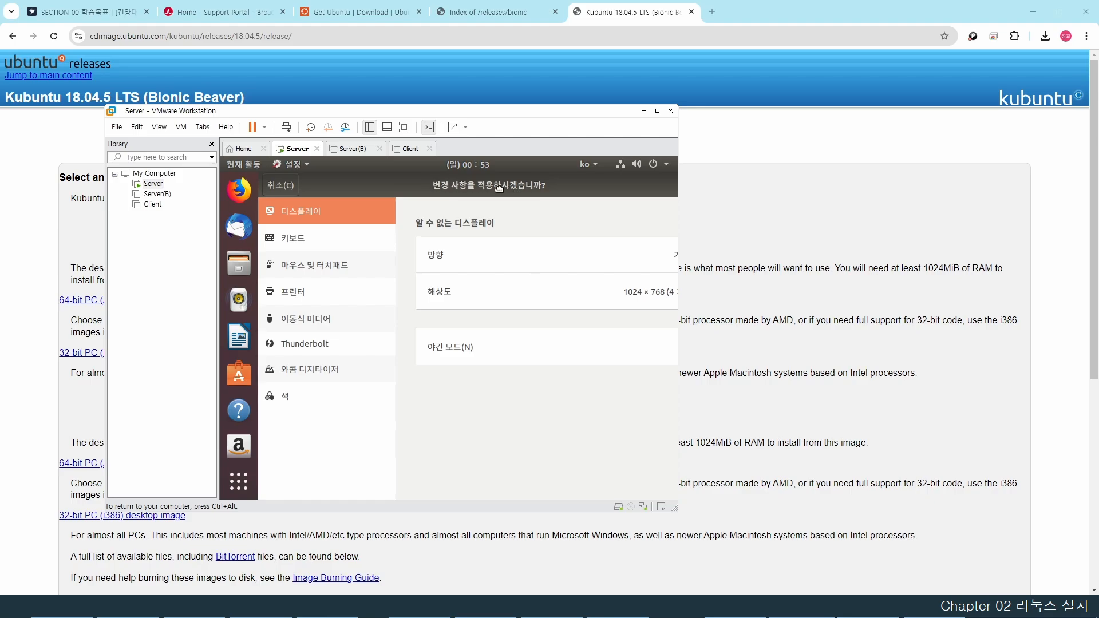
drag(508, 185, 341, 225)
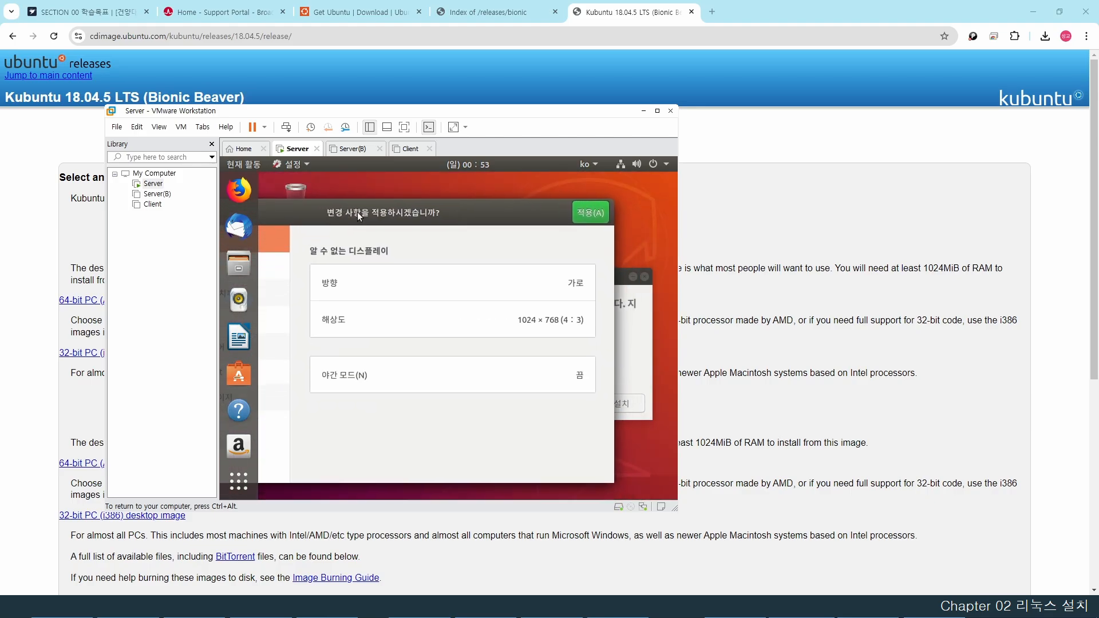
click(585, 213)
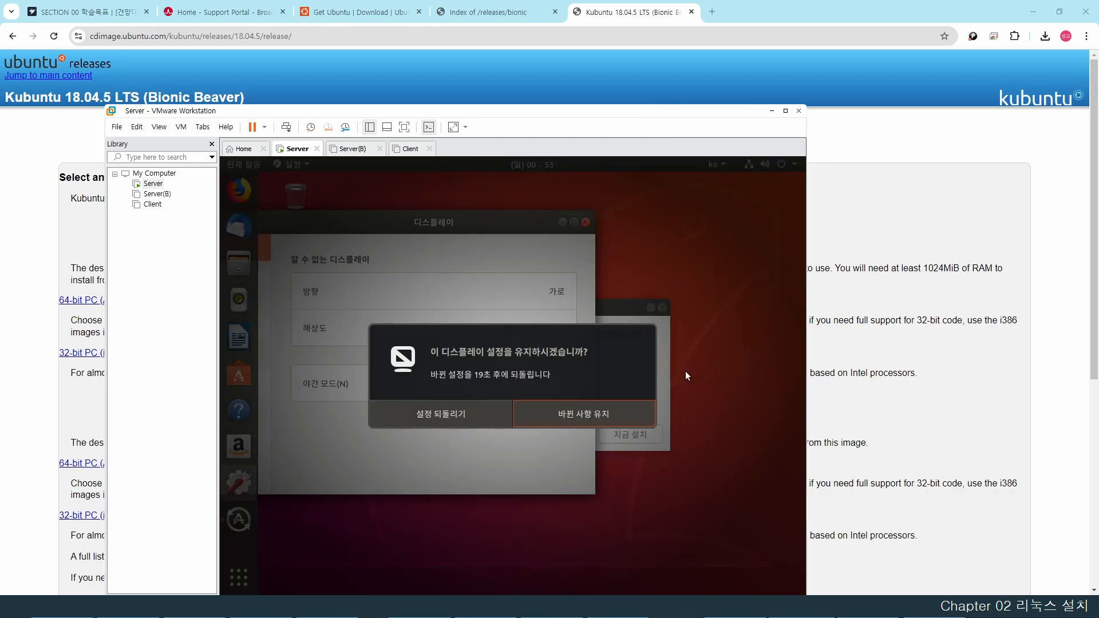
click(578, 413)
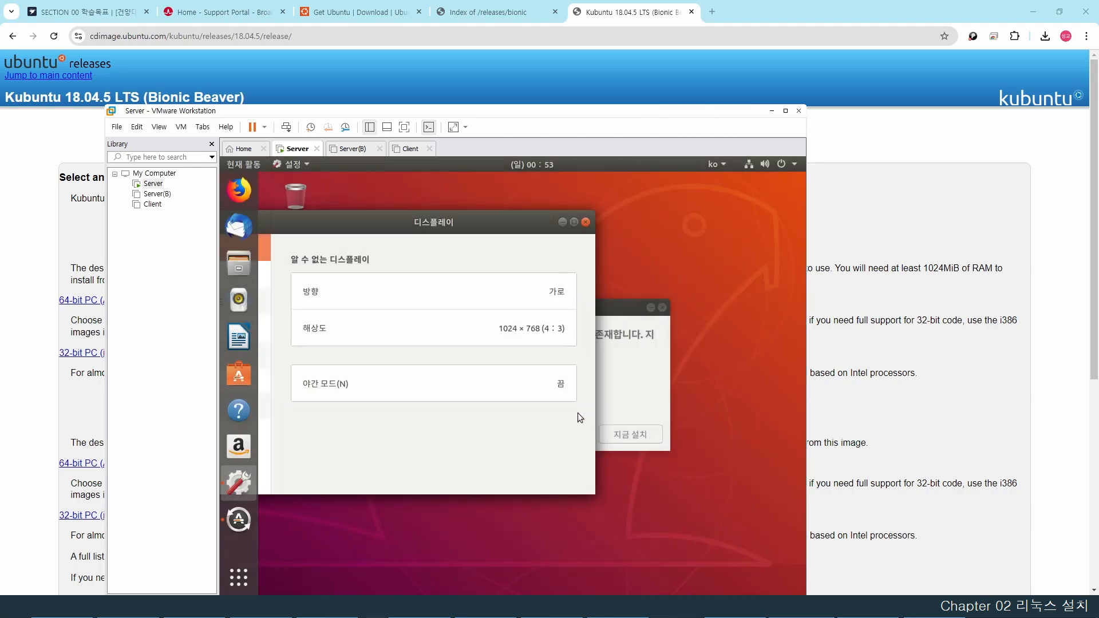
- Close Settings, postpone the software updates, and move the VMware window higher
click(586, 222)
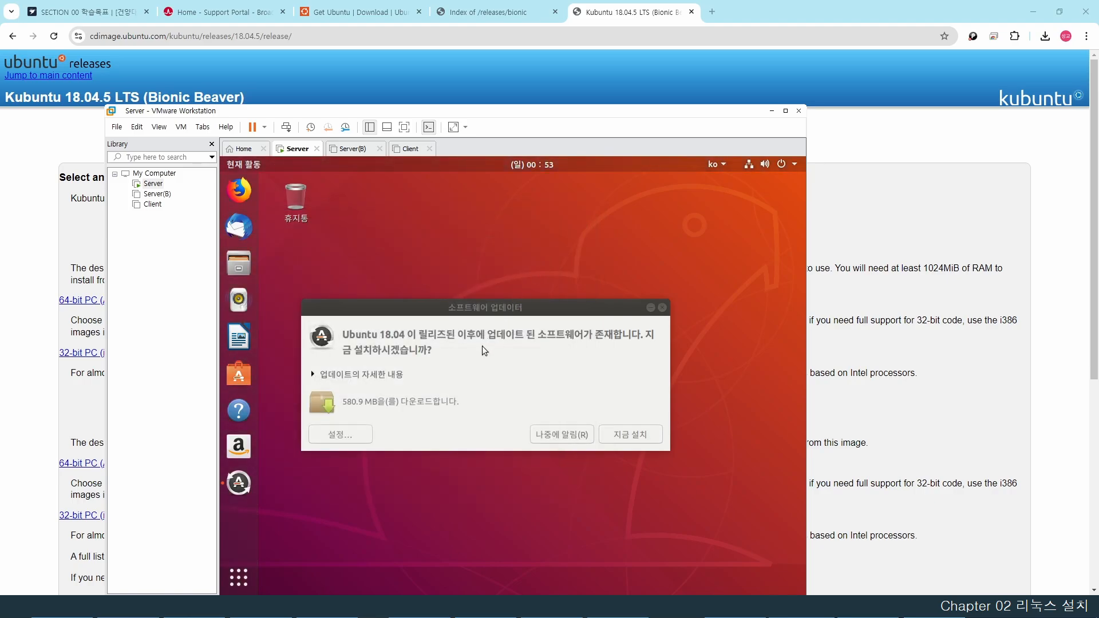
click(559, 439)
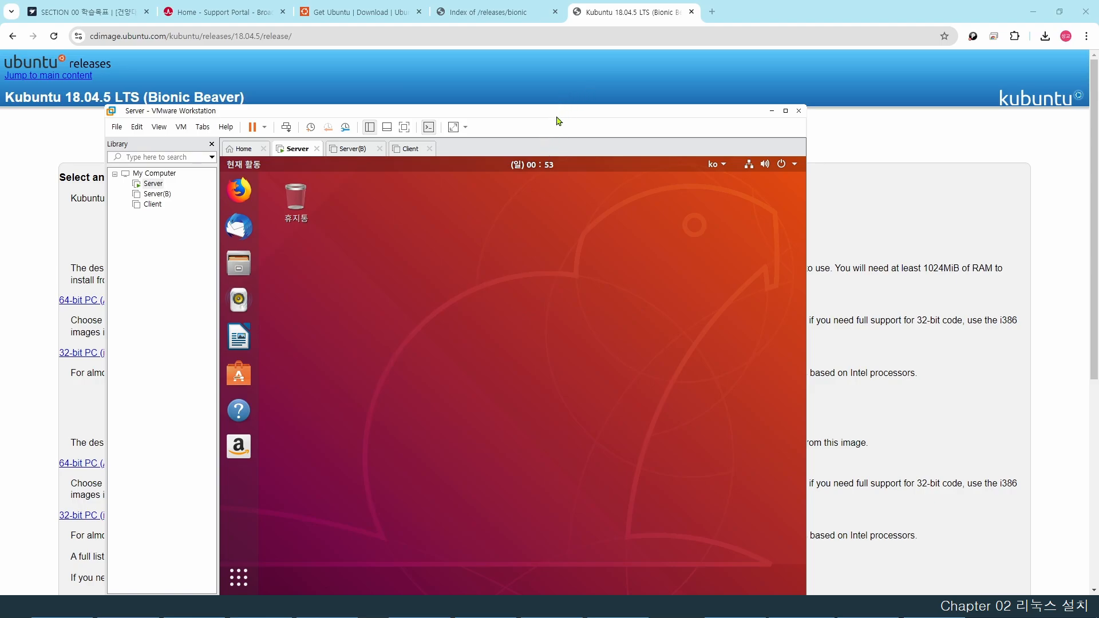
drag(557, 115, 612, 45)
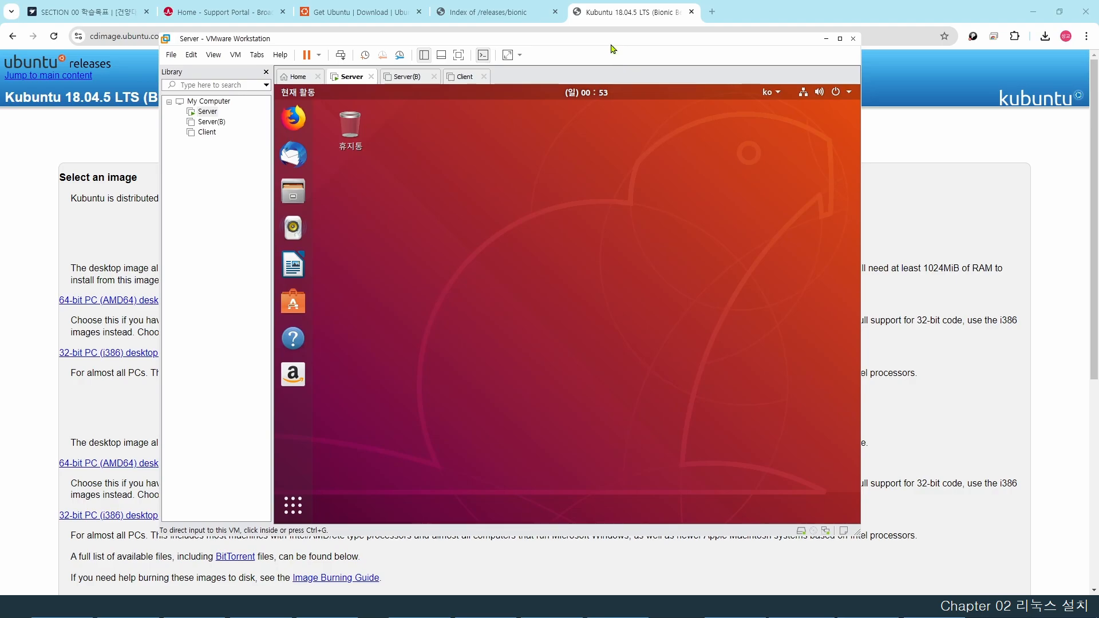
- Launch Software & Updates and uncheck the bionic-security source on the Updates tab
click(517, 226)
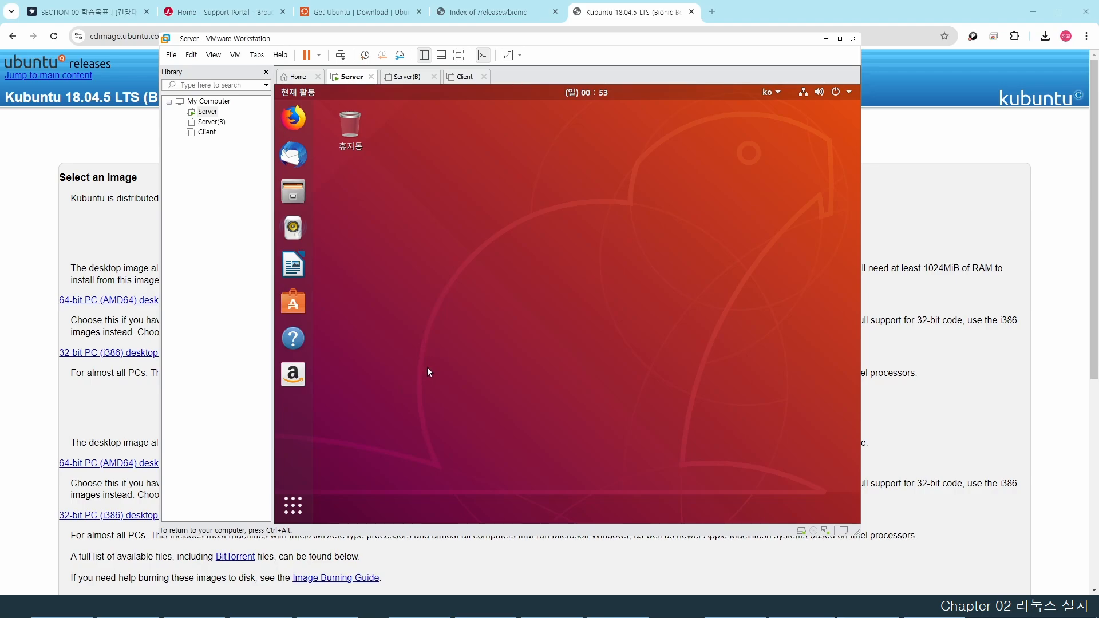
click(294, 506)
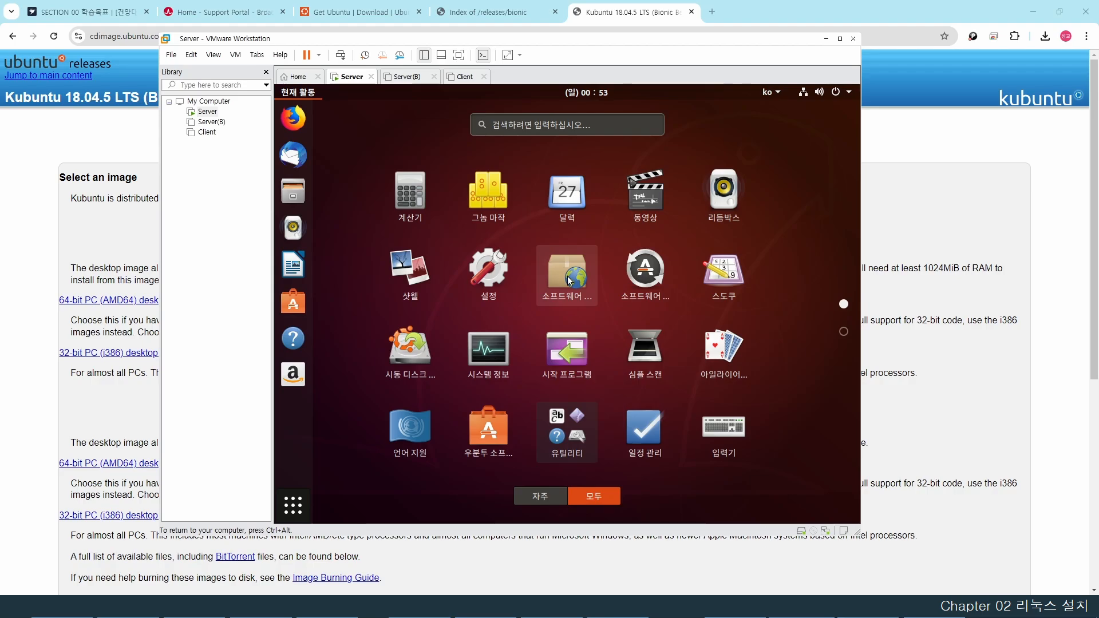
click(568, 277)
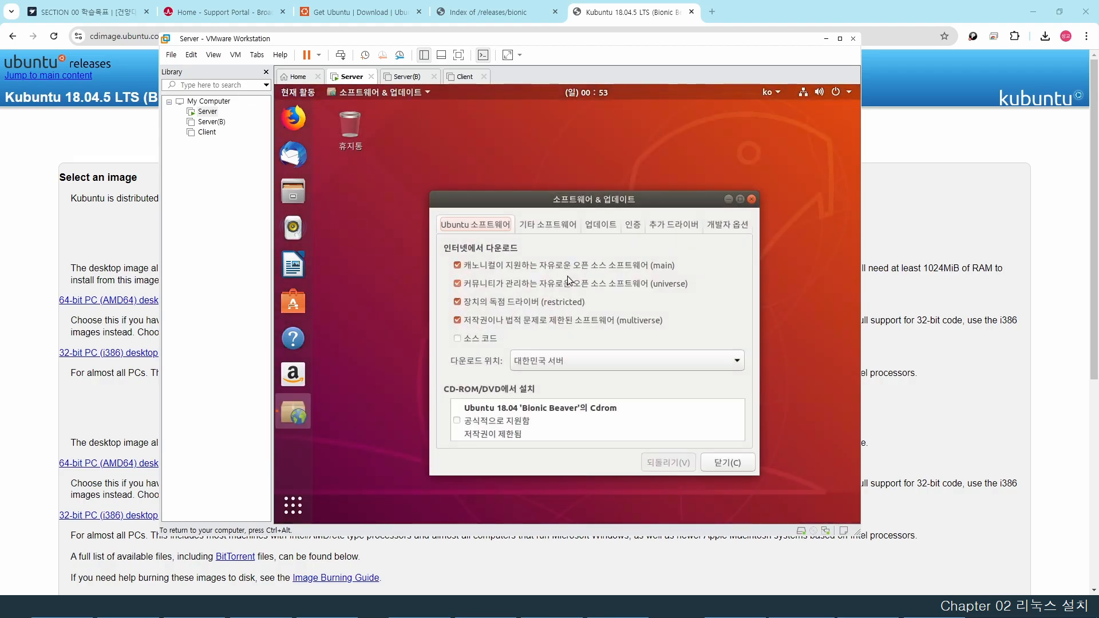
click(602, 226)
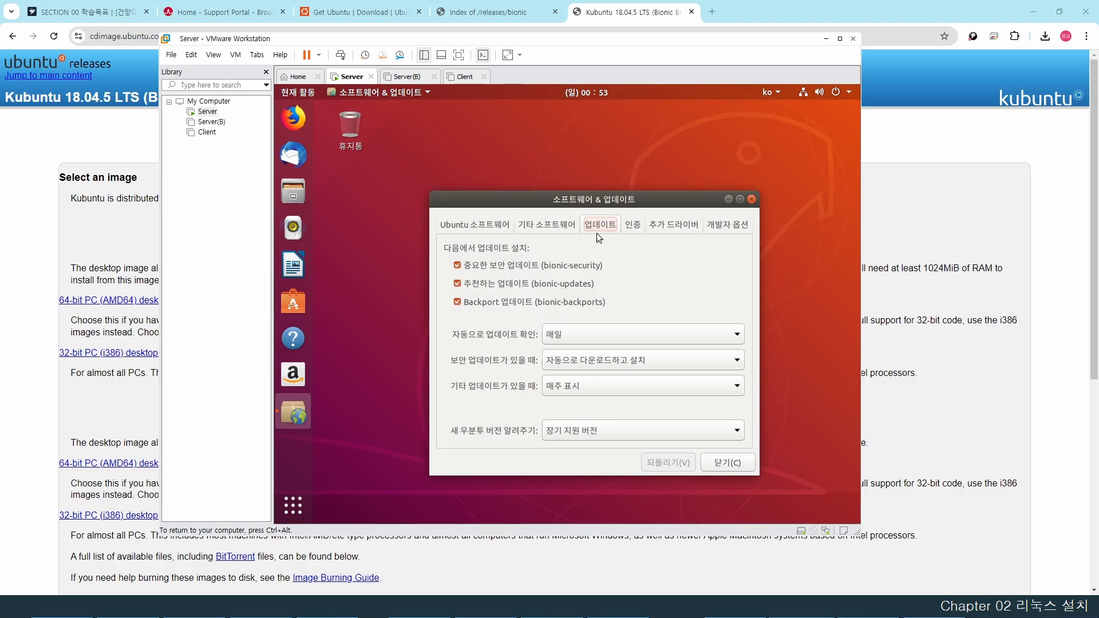
click(458, 266)
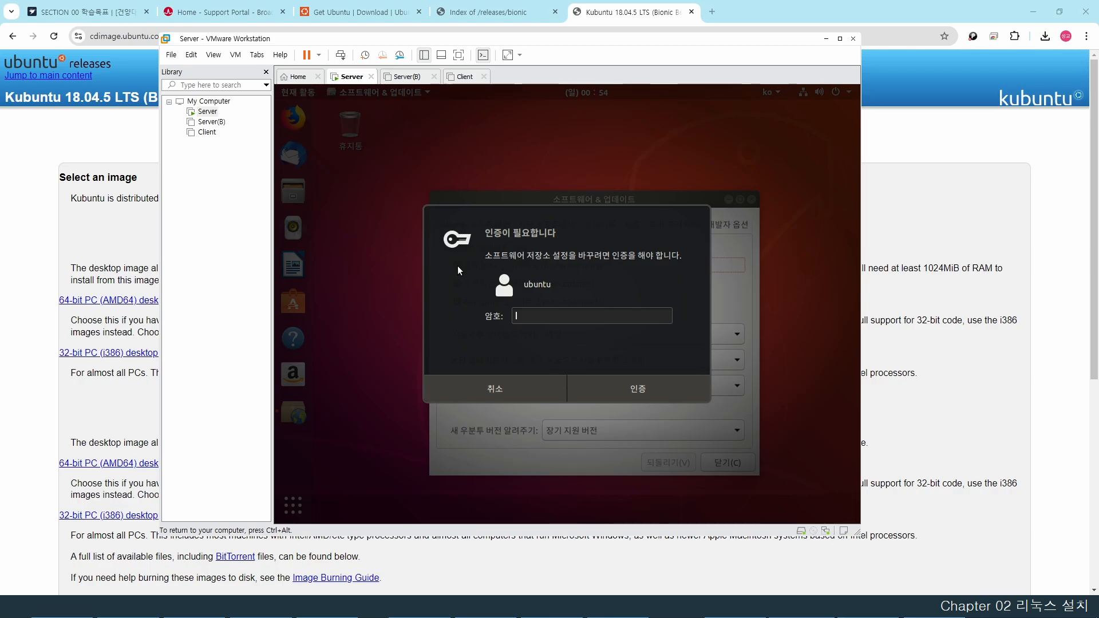
- Authenticate, uncheck bionic-updates and bionic-backports, and set automatic update checks to Never
text(ubuntu)
key(Return)
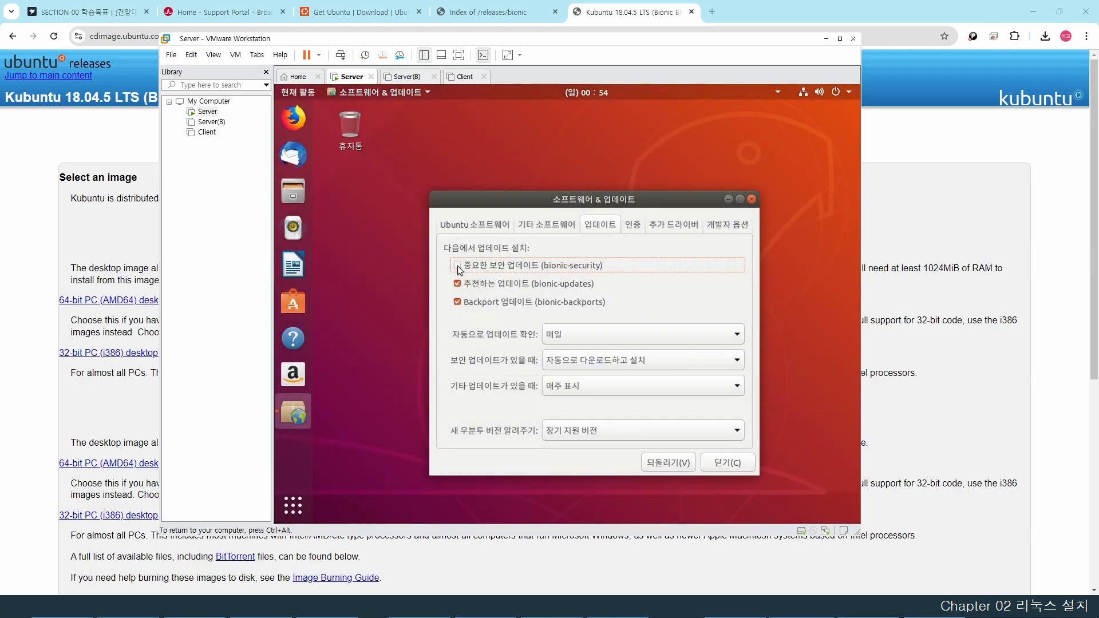
click(457, 284)
click(458, 301)
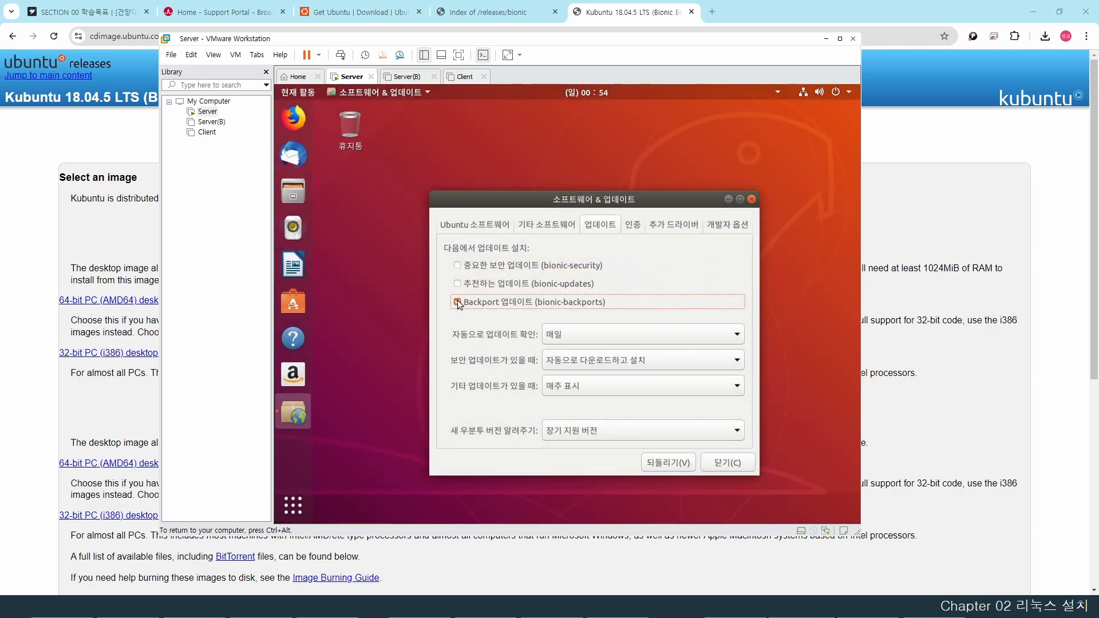
click(618, 339)
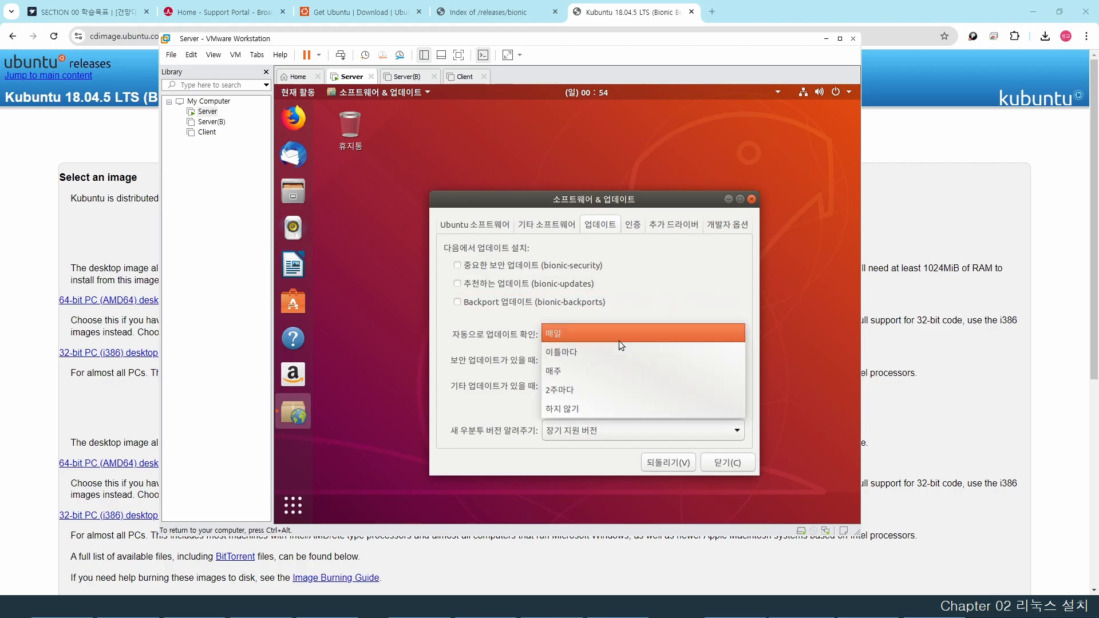
click(600, 408)
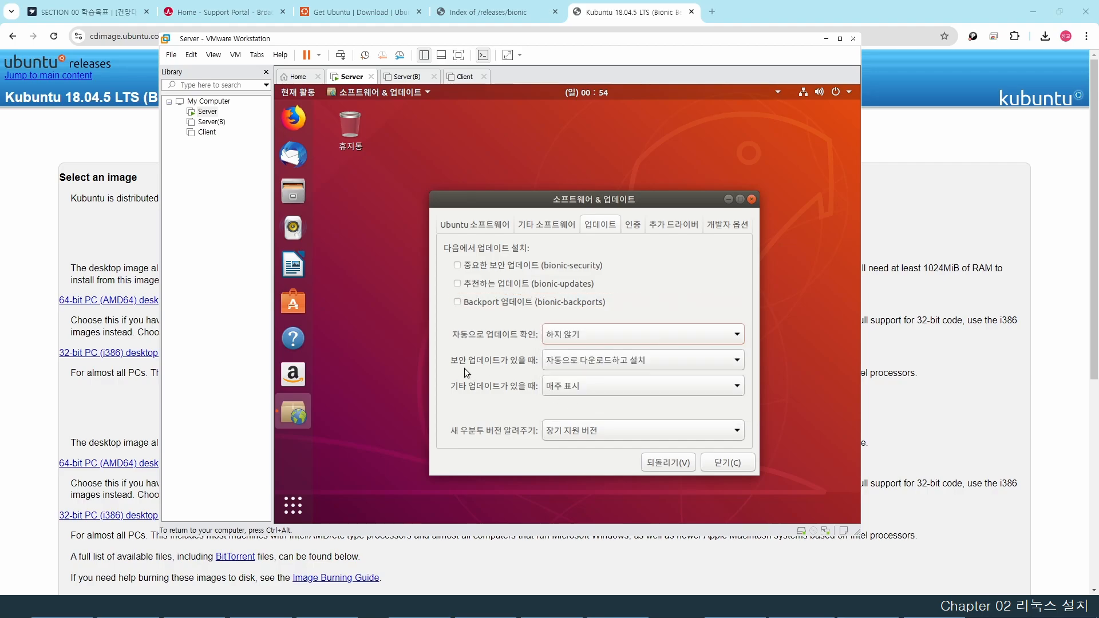
- Set security updates to display immediately, other updates every two weeks, new versions never, then close
click(586, 362)
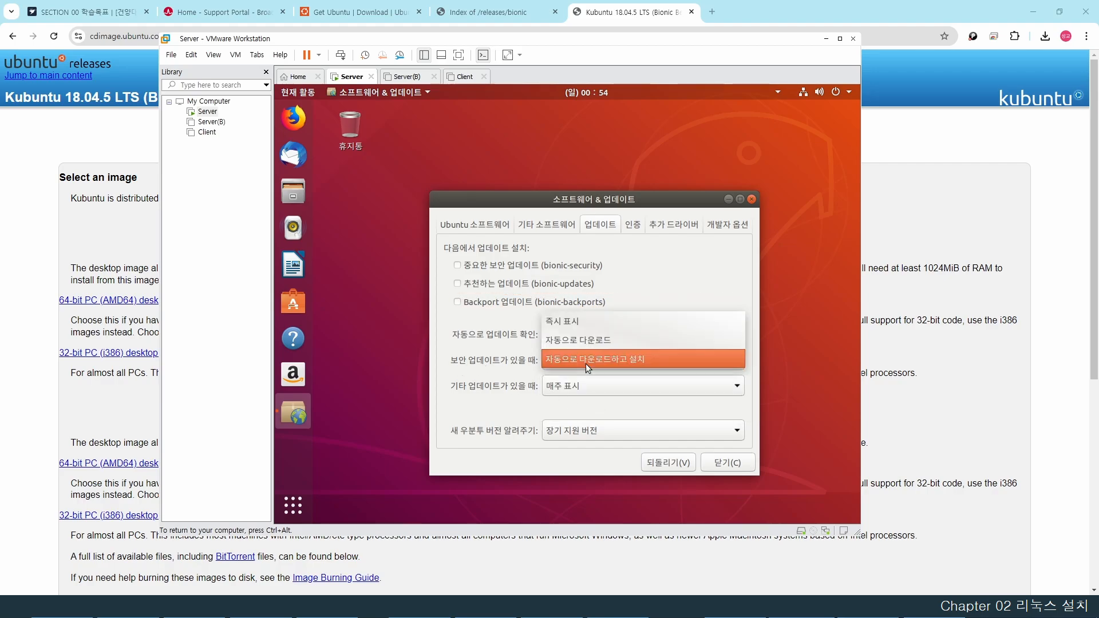
click(583, 324)
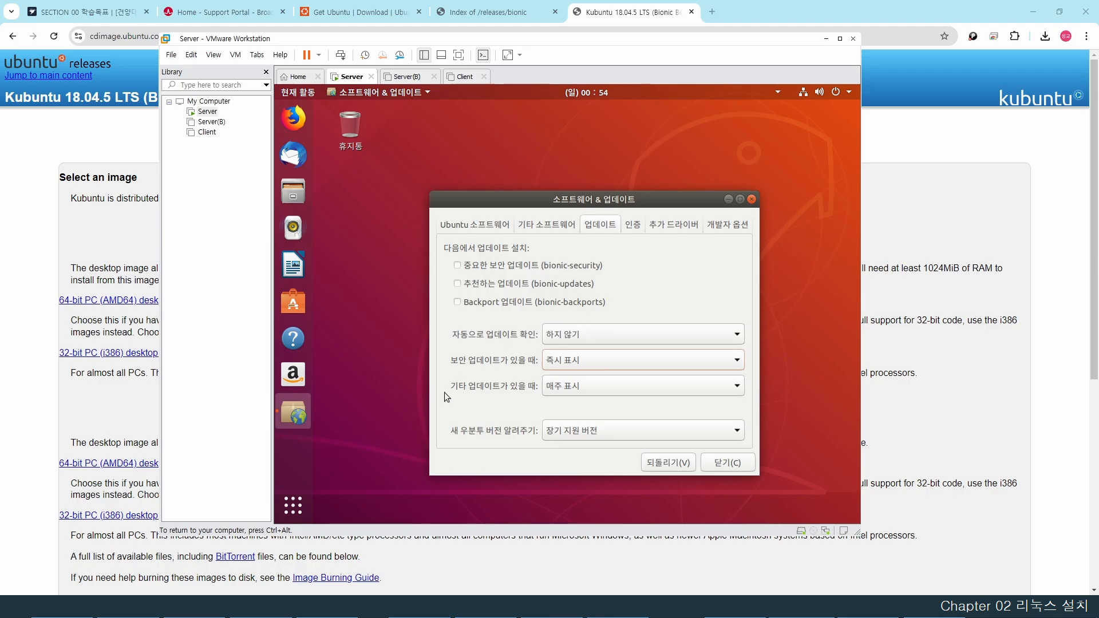
click(559, 389)
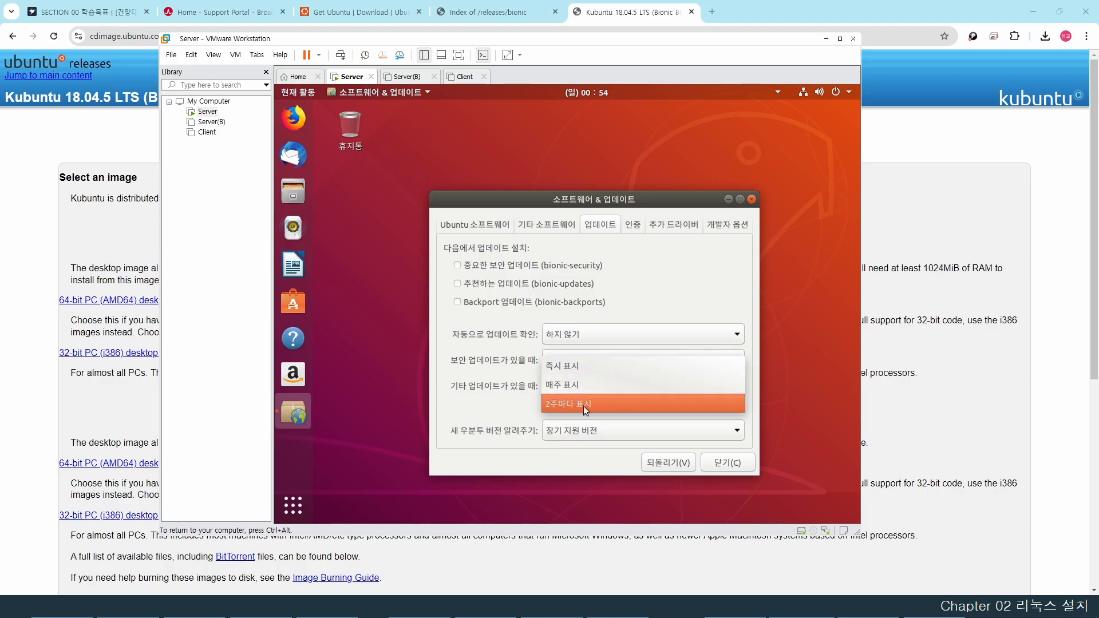
click(583, 404)
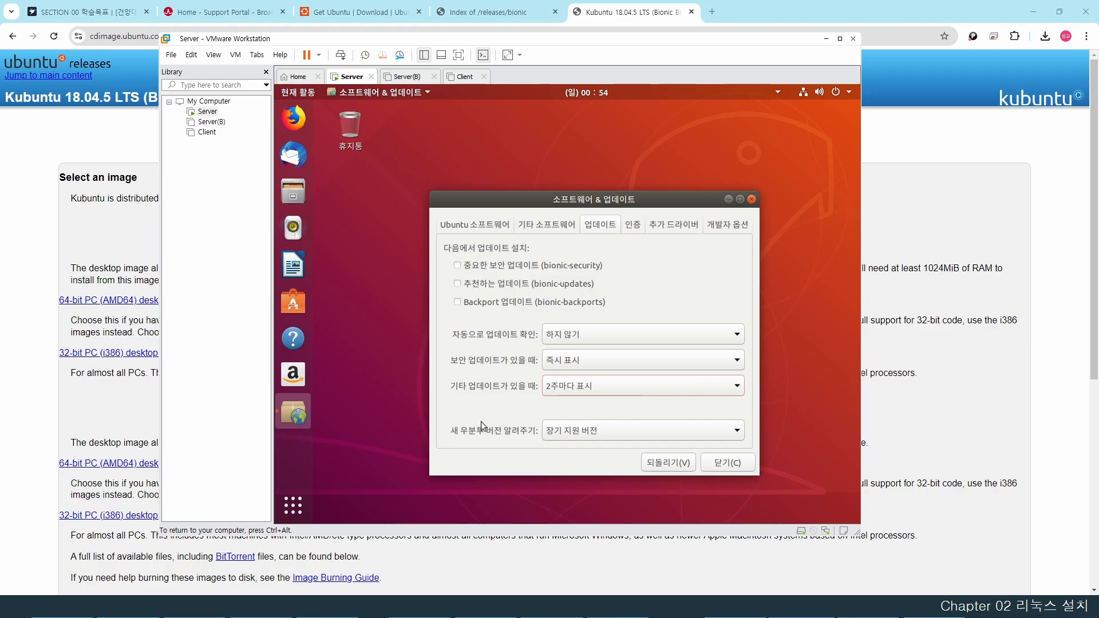
click(576, 430)
click(572, 448)
click(728, 462)
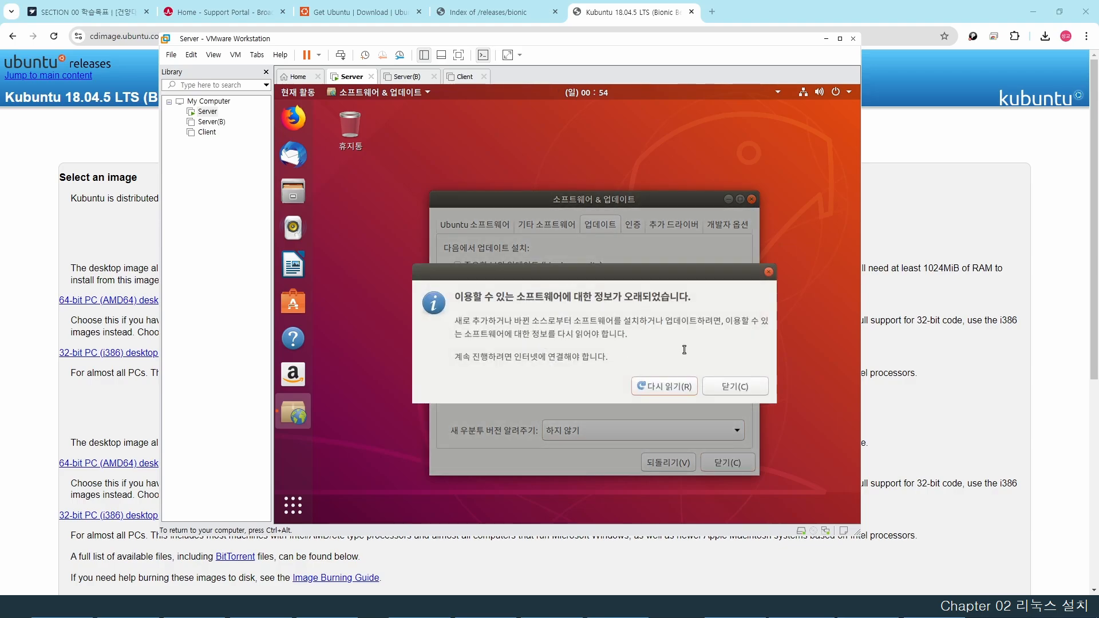
click(737, 386)
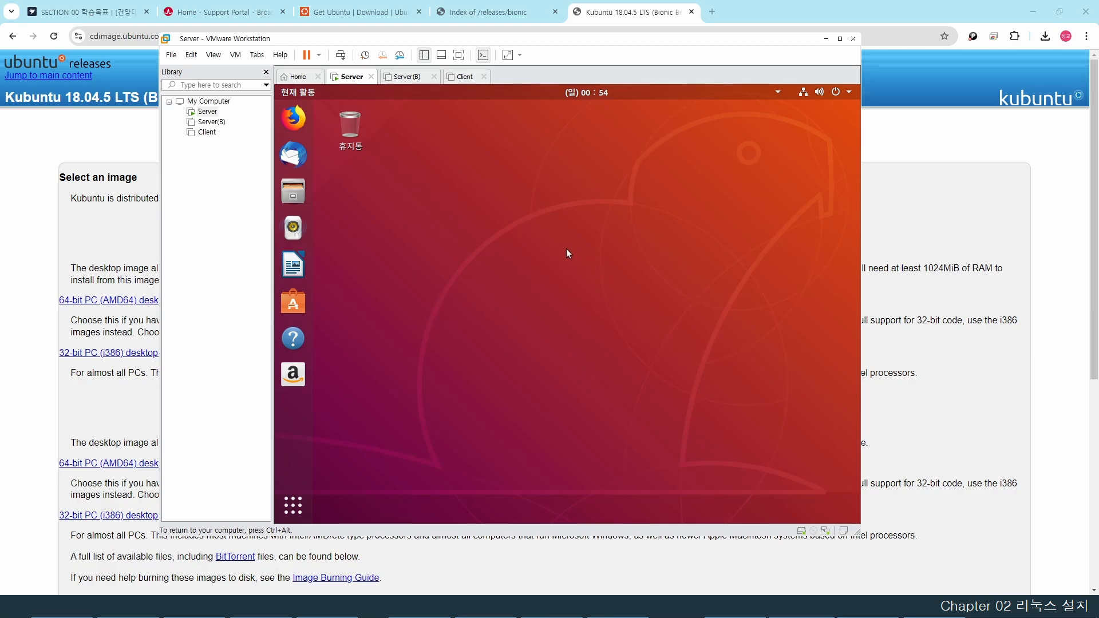
- Launch Terminal from the second page of the application overview
right_click(544, 236)
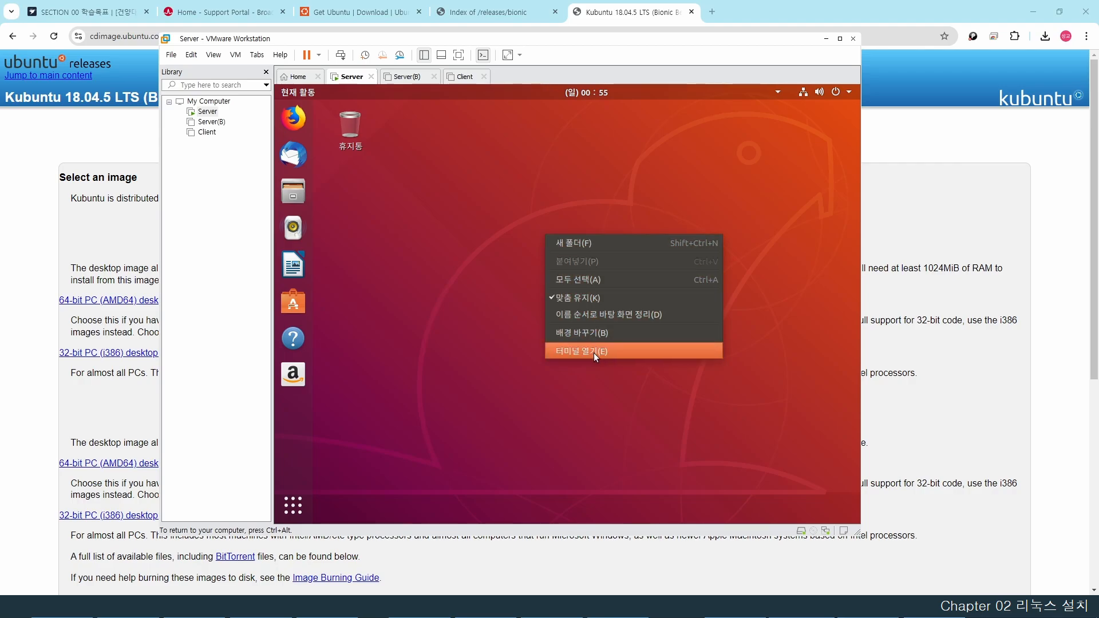
click(475, 345)
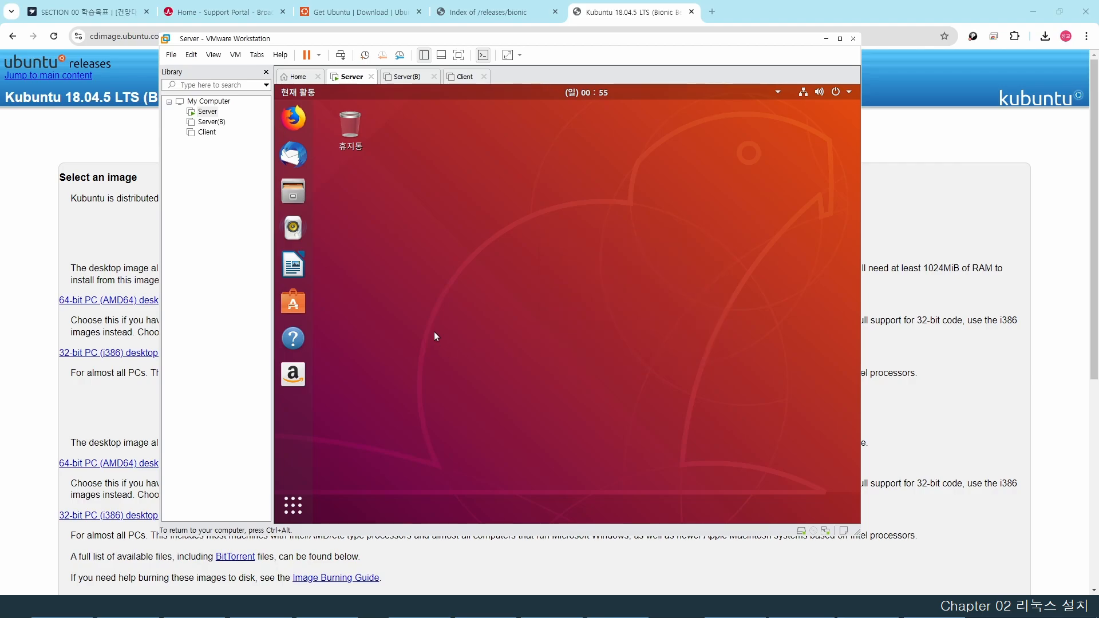
click(290, 510)
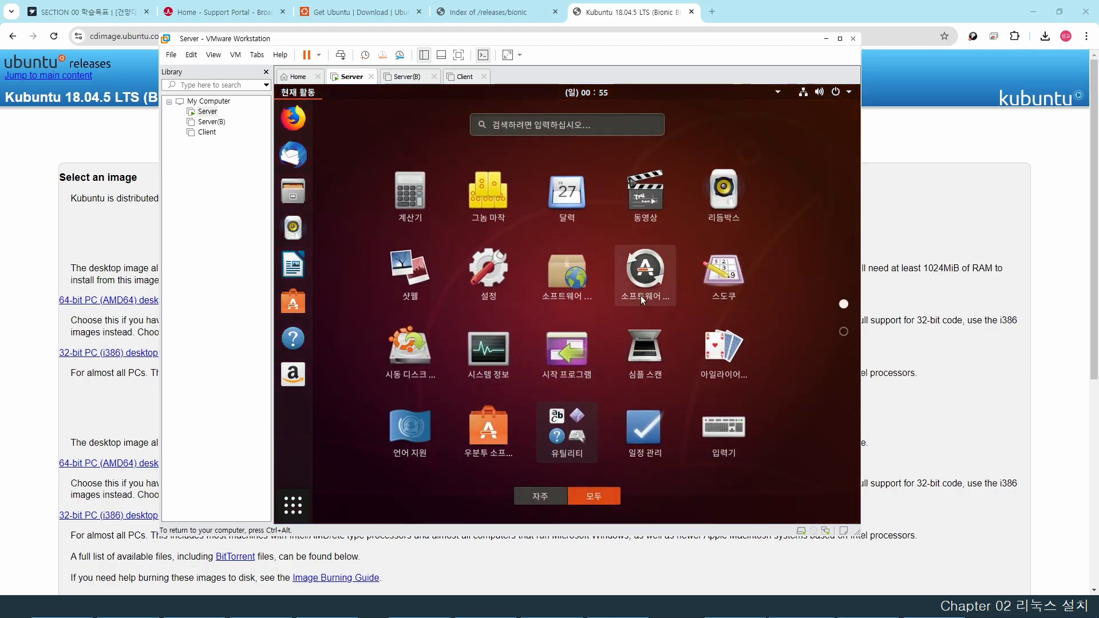
scroll(640, 296, down, 1)
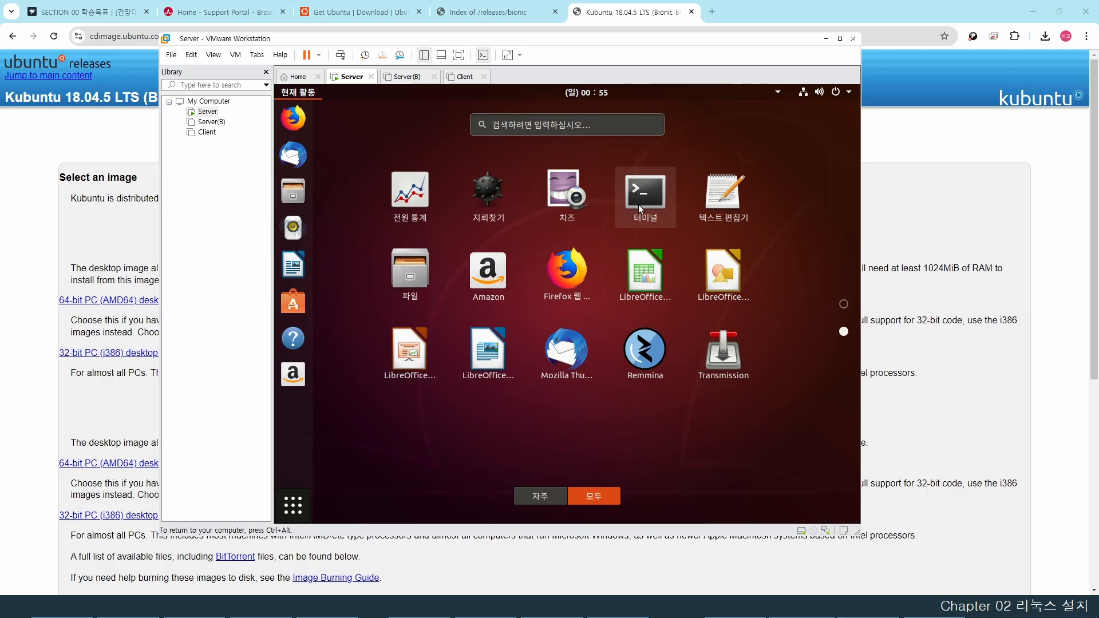
click(639, 207)
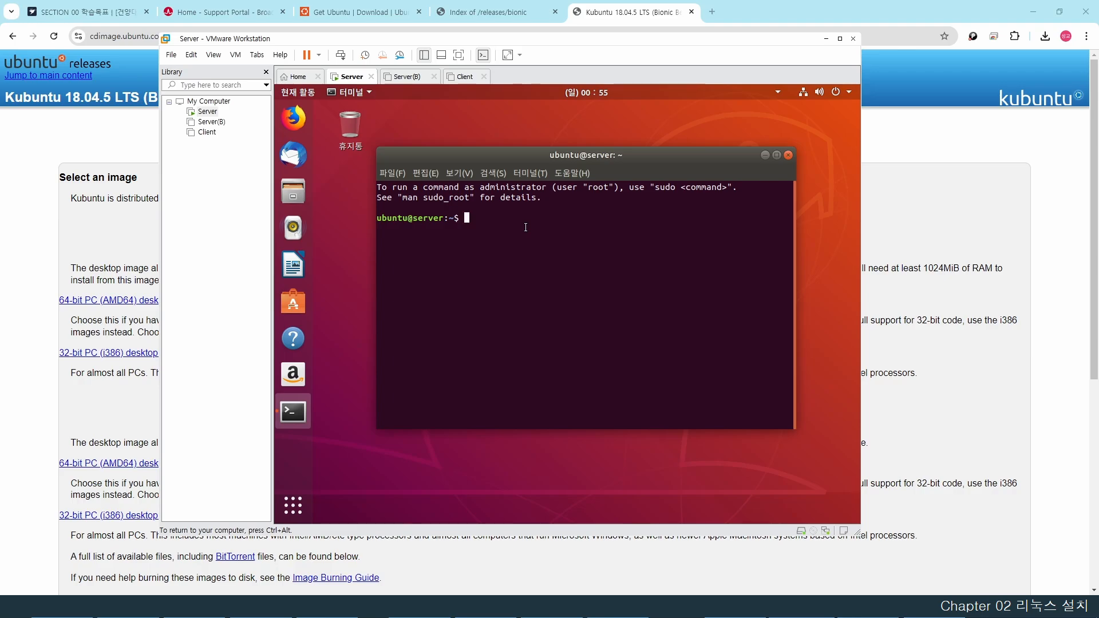
- Become root with sudo su - root using the user password, then run passwd
text(sudo su - root)
drag(410, 218, 377, 219)
click(546, 218)
key(Return)
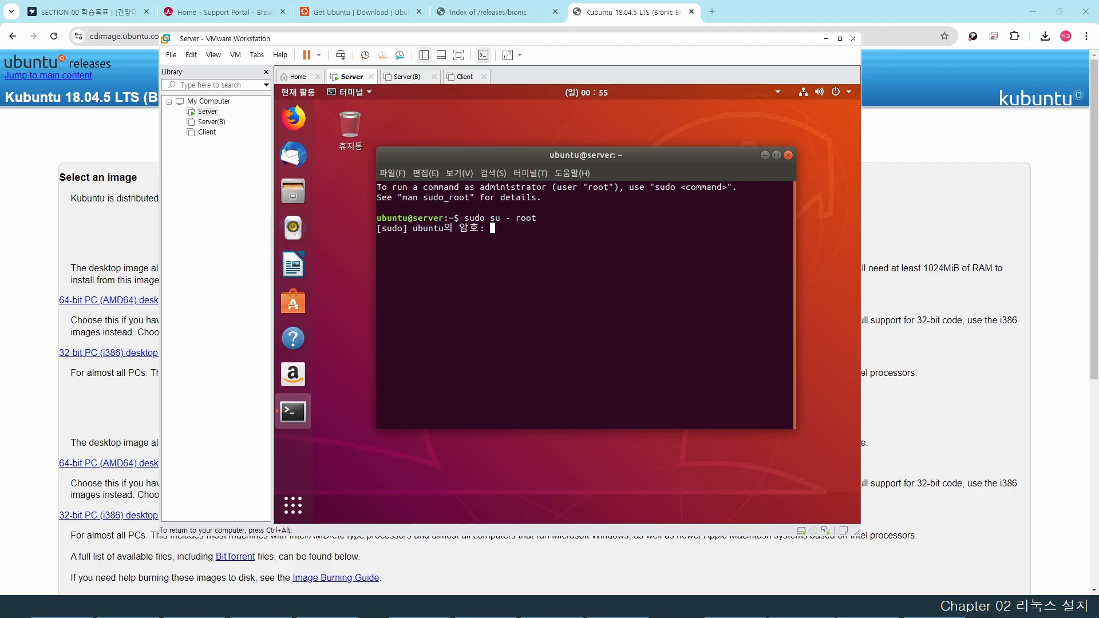
key(Return)
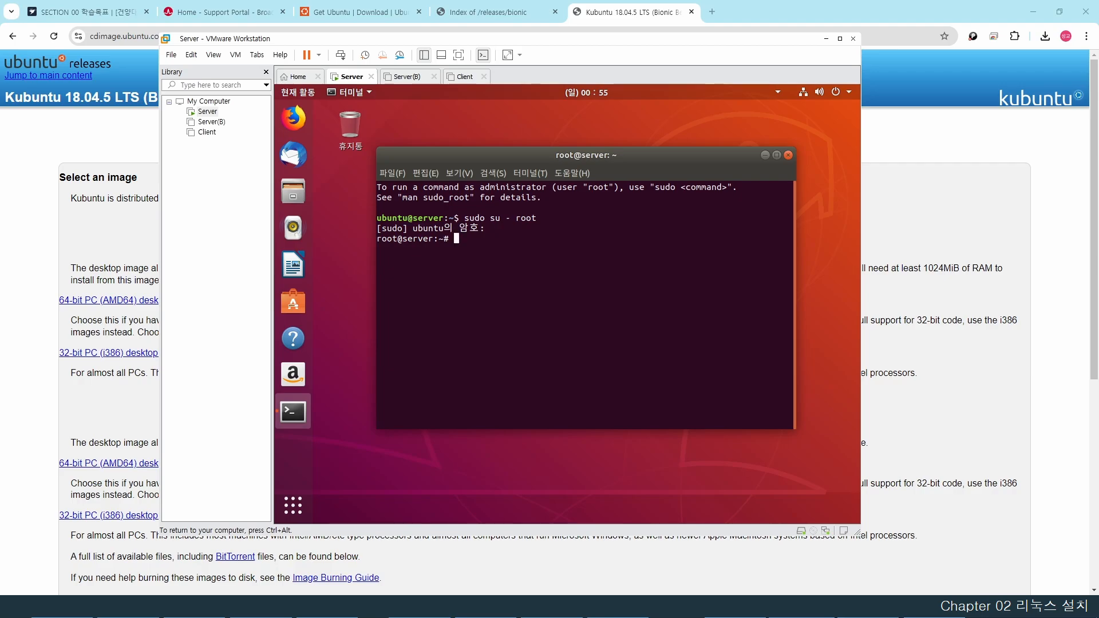
text(passwd)
key(Return)
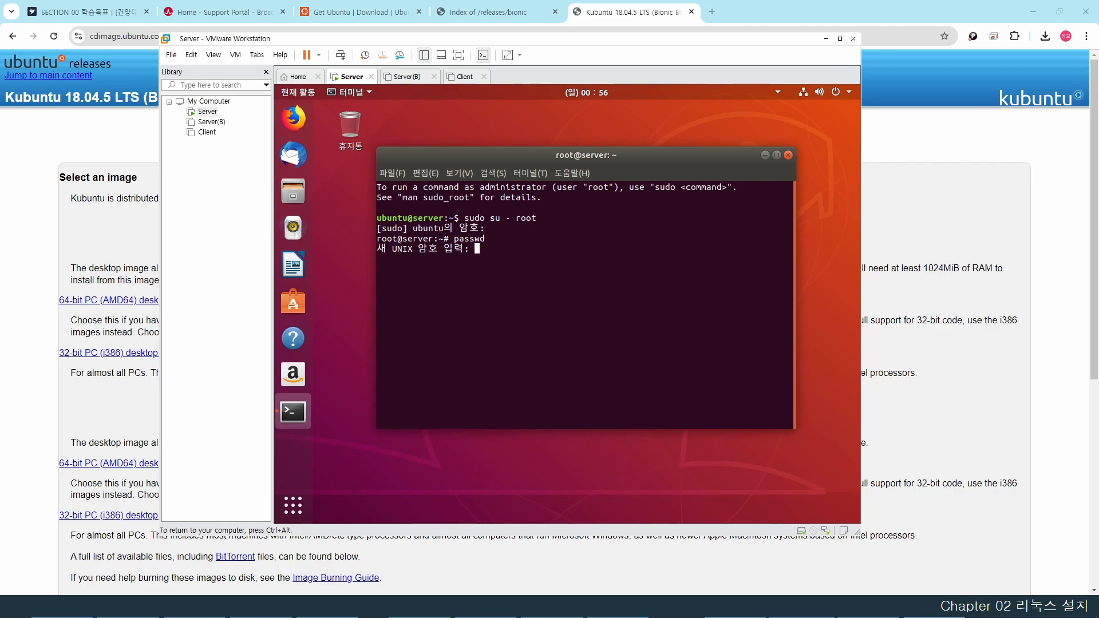
- Set the new root password, rerunning passwd after the mismatch, then type gedit /etc/gdm3/custom.conf
key(Return)
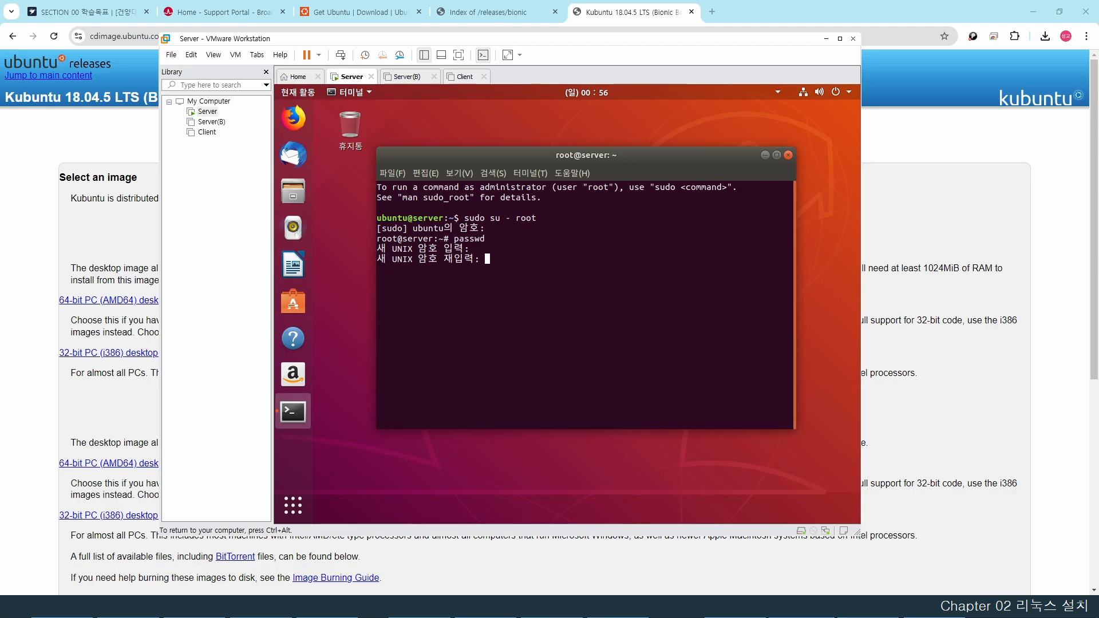
key(Return)
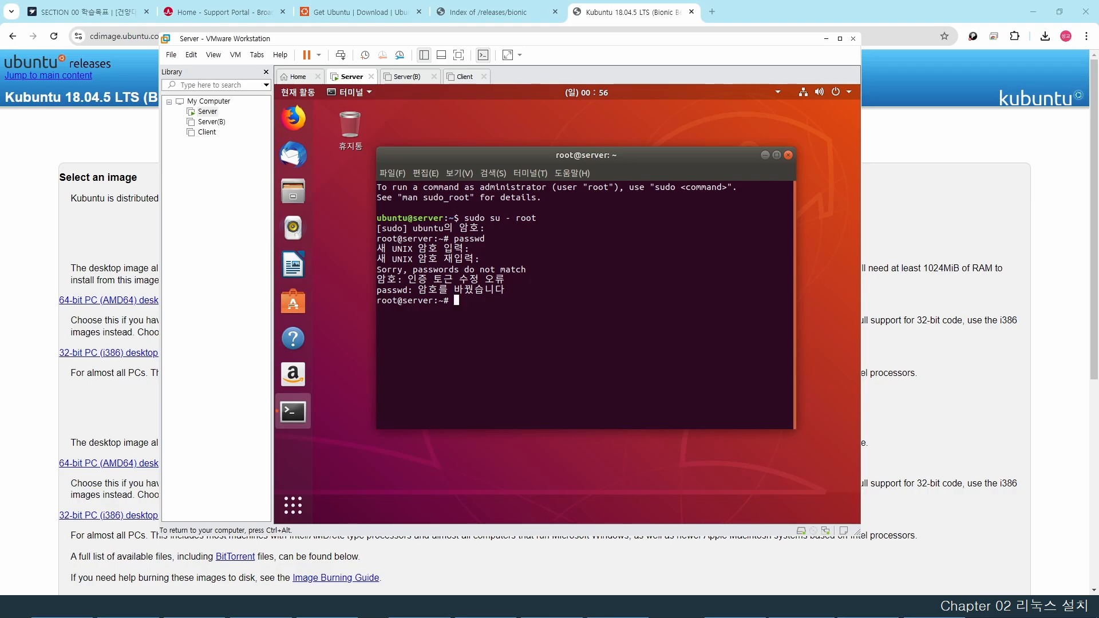
text(passwd)
key(Return)
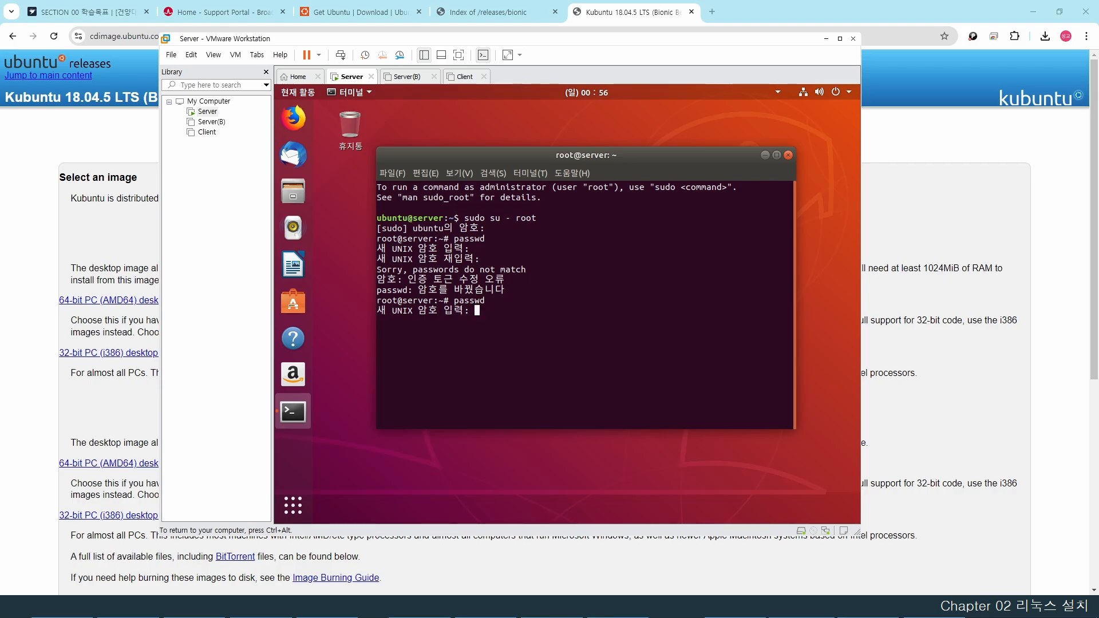
key(Return)
key(Return)
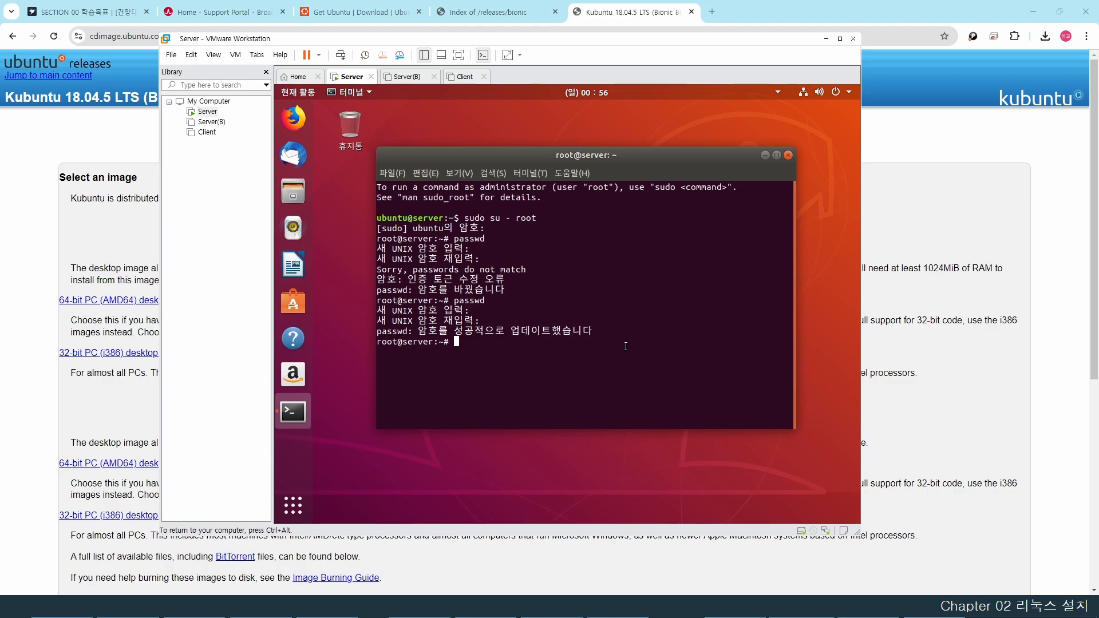
text(gedit /etc/gdm3/custom.conf)
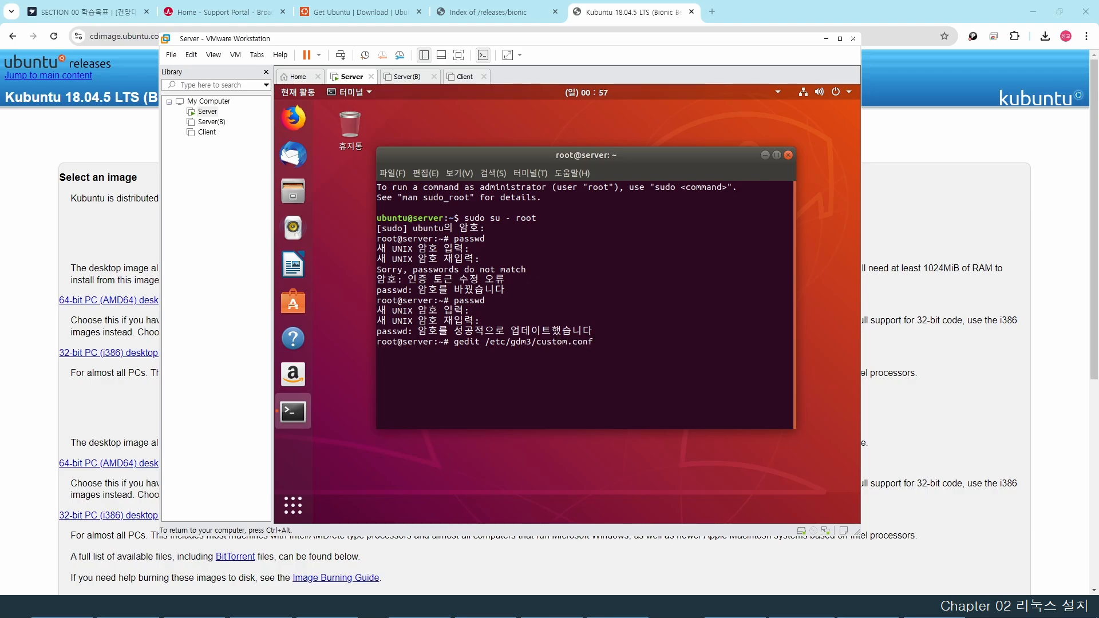
- Open custom.conf, uncomment AutomaticLoginEnable and AutomaticLogin, and change user1 to root
key(Return)
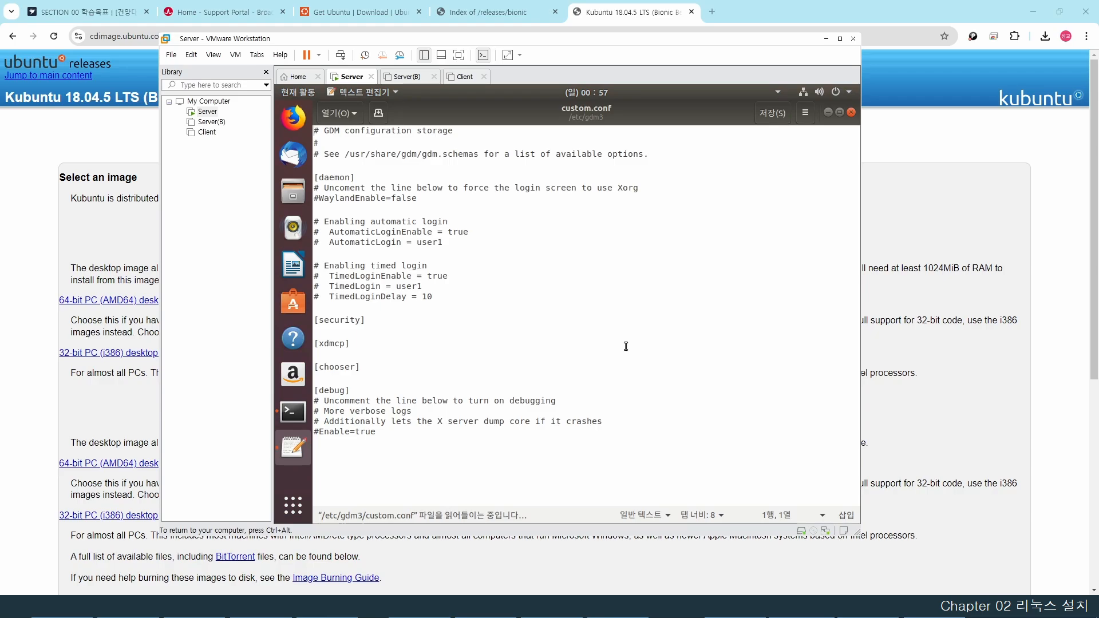
click(345, 233)
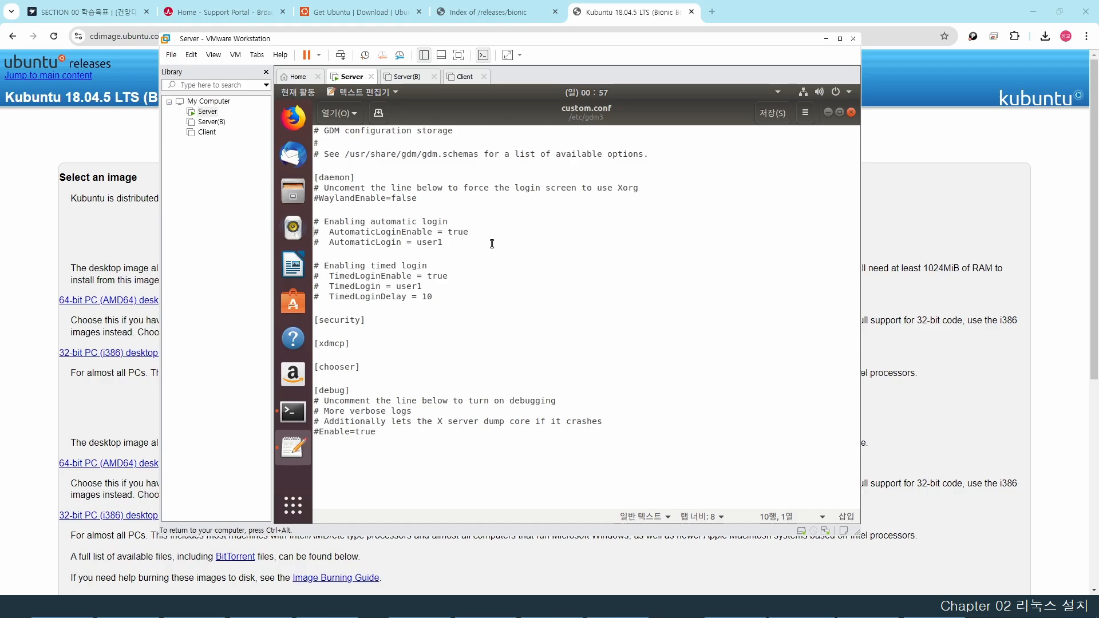
key(Home)
key(shift+Right)
key(Delete)
key(Delete)
key(Delete)
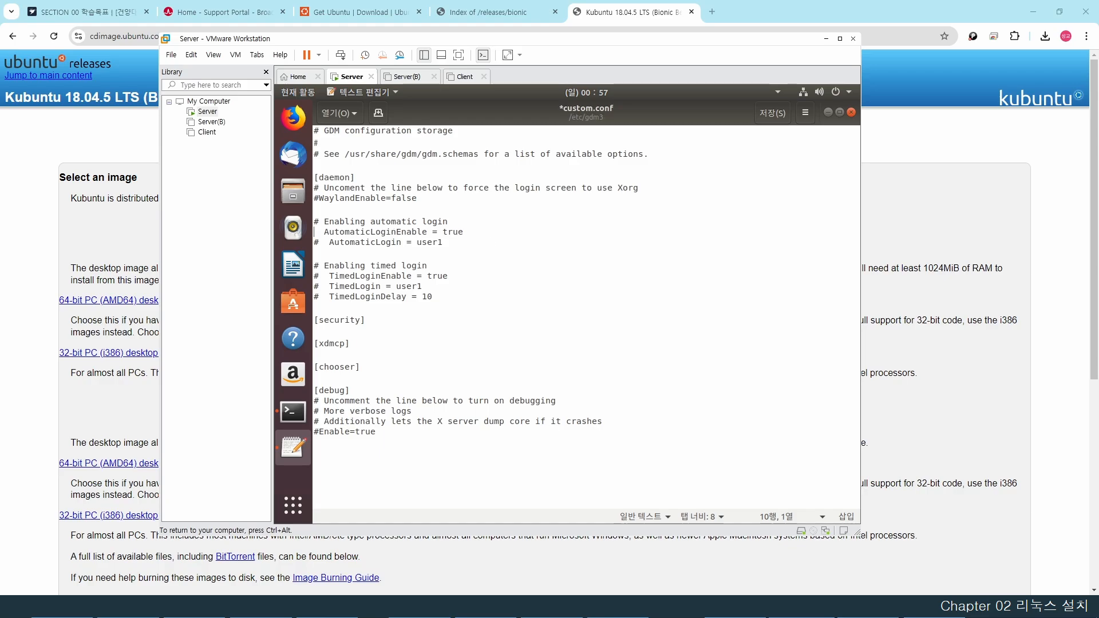
key(Delete)
key(Delete)
key(Delete)
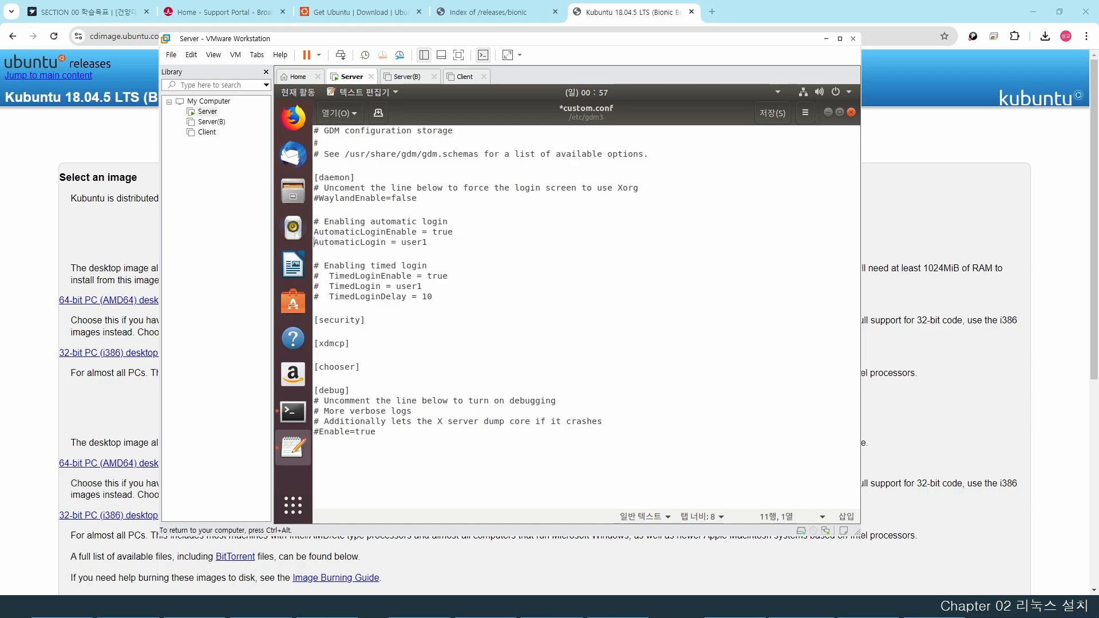
key(shift+End)
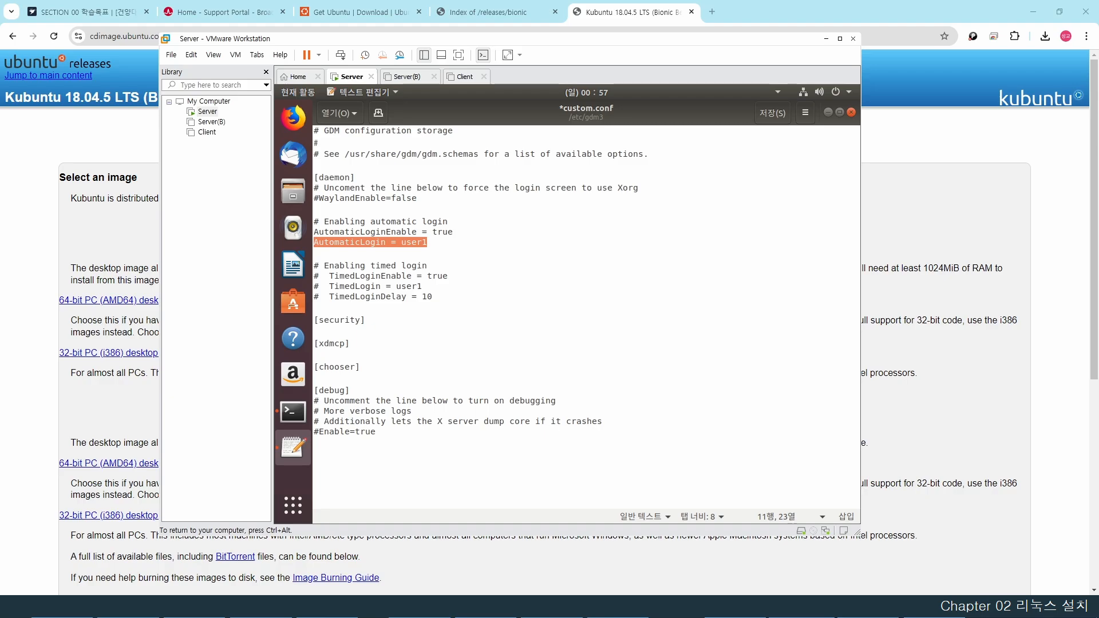
key(End)
key(BackSpace)
key(BackSpace)
key(BackSpace)
key(BackSpace)
key(BackSpace)
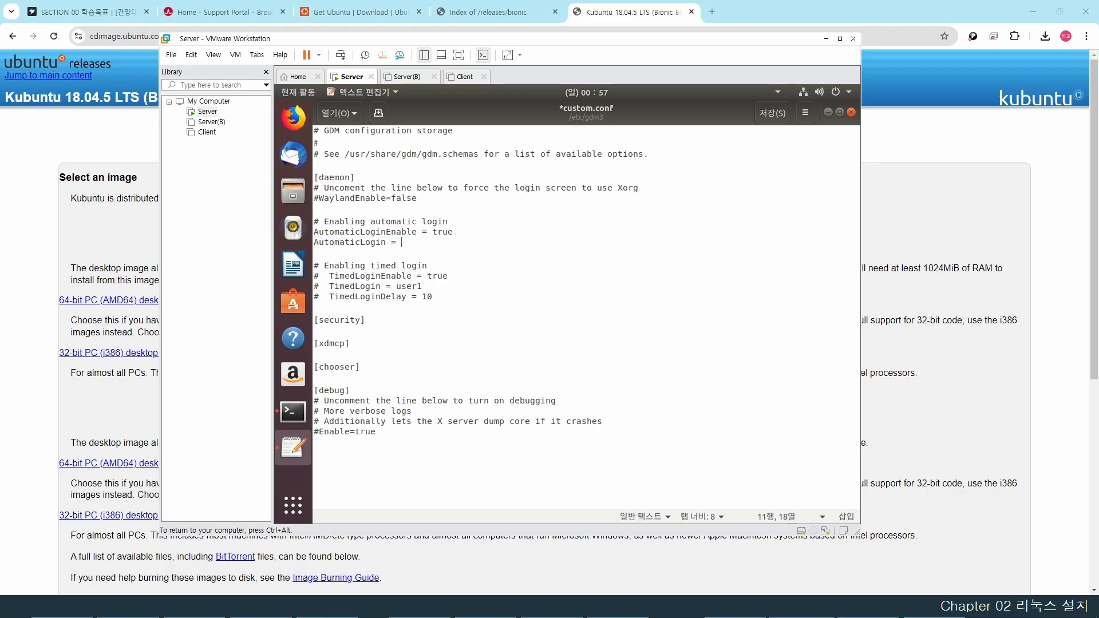
text(root)
key(shift+Home)
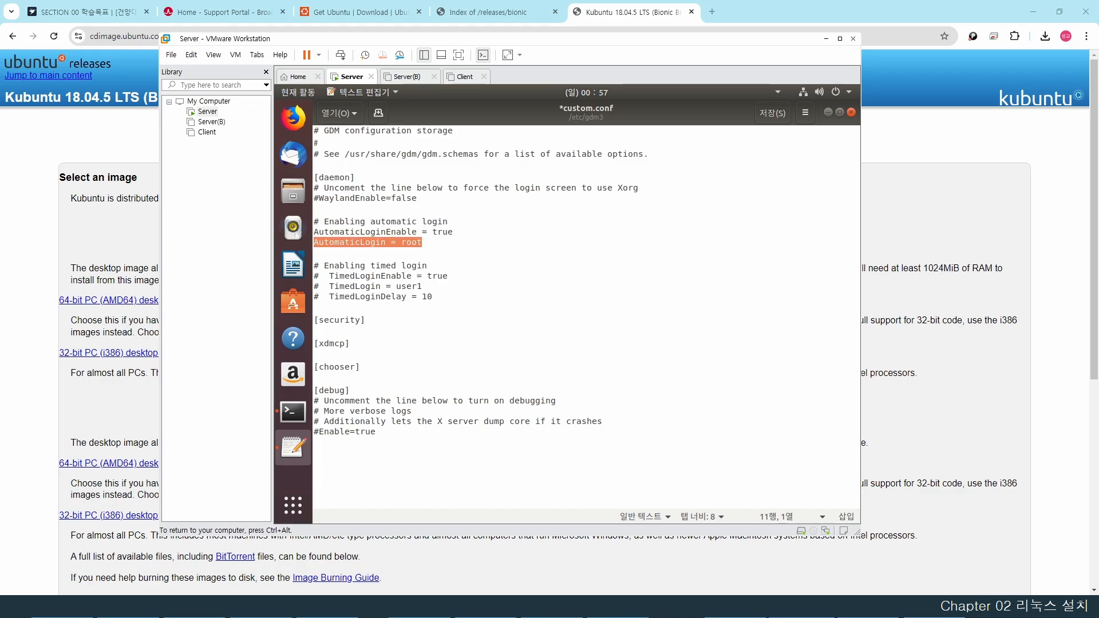
key(End)
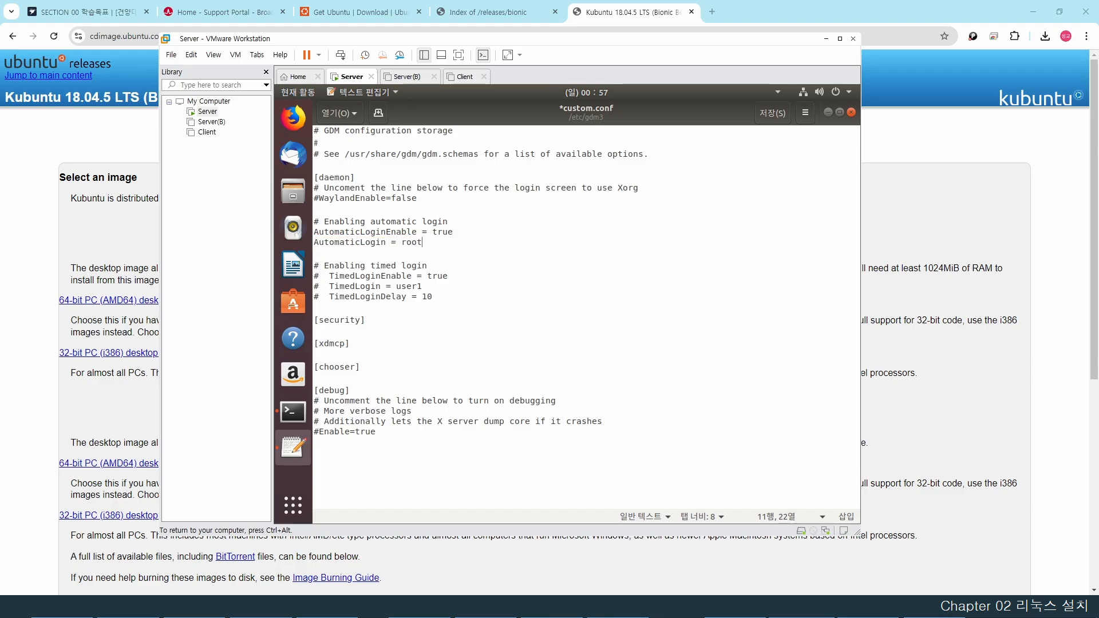
- Add 'AllowRoot = true' under [security], then save and close custom.conf
click(314, 308)
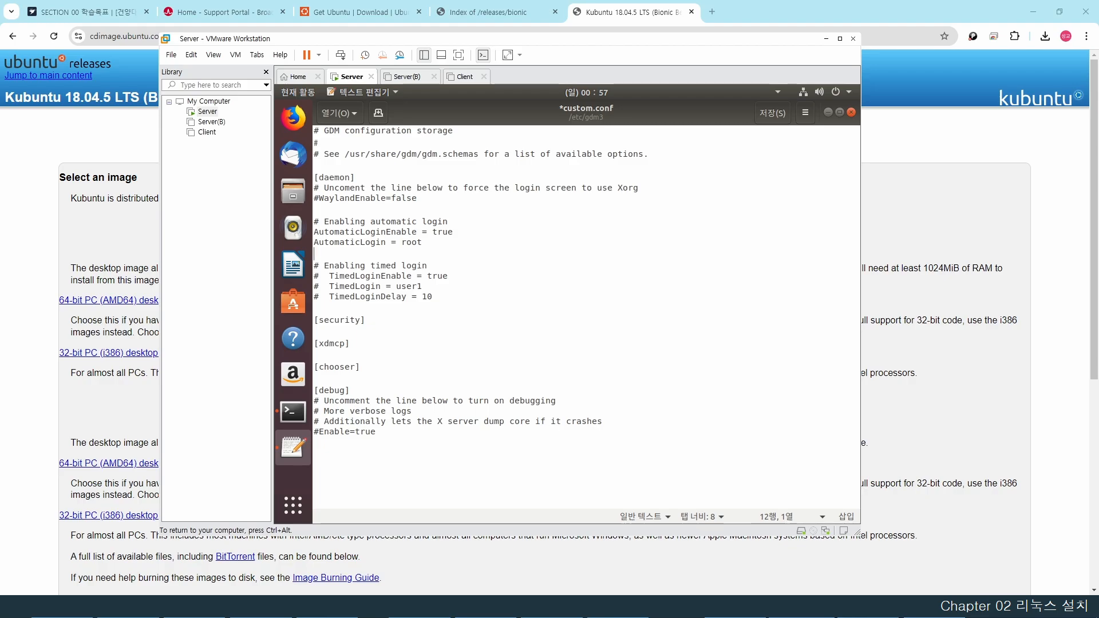
click(314, 355)
click(314, 331)
key(Return)
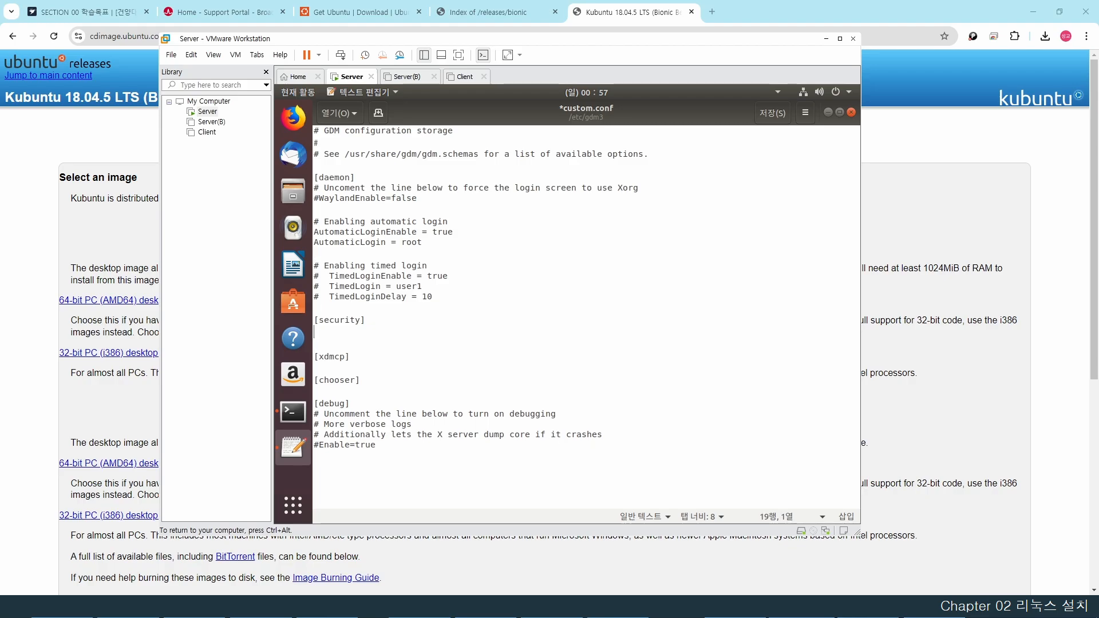
key(shift+Up)
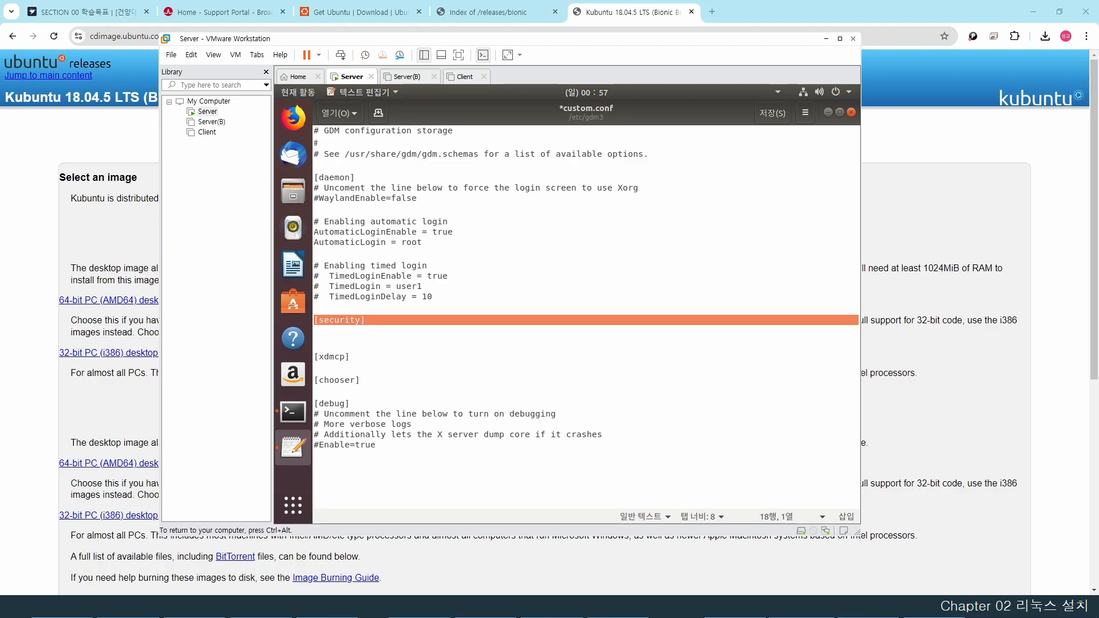
key(Down)
key(Down)
text(A)
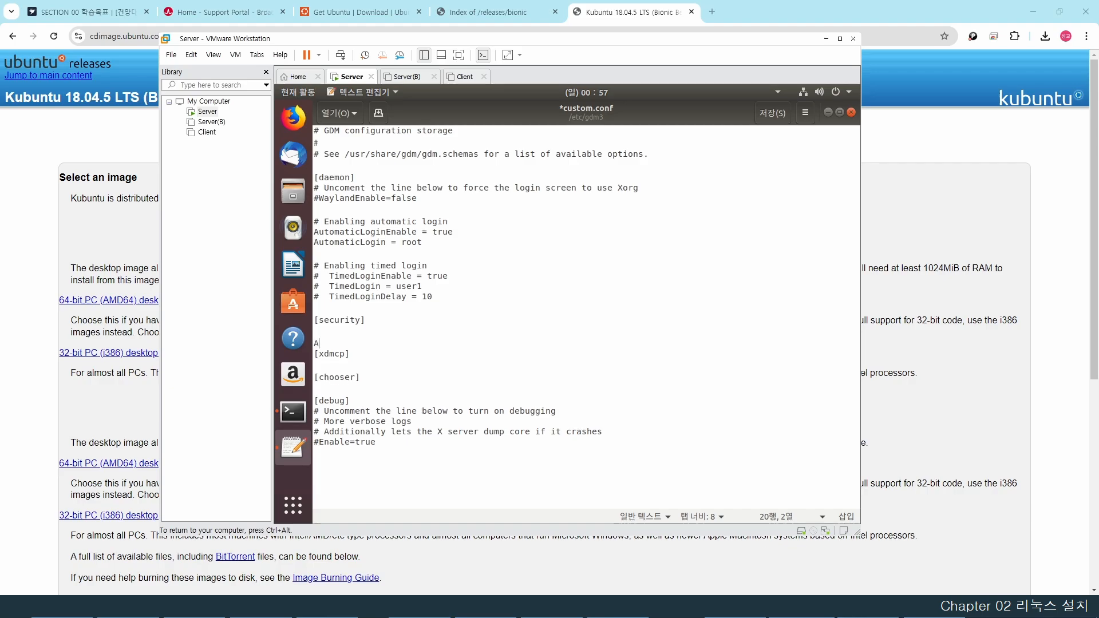
key(BackSpace)
key(Up)
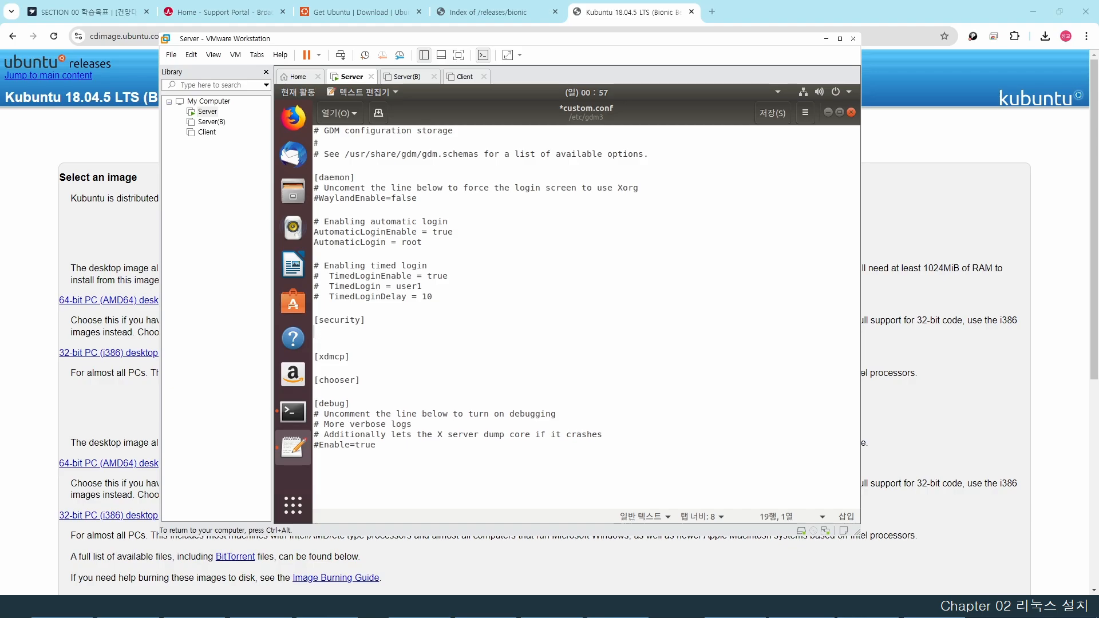
text(Al)
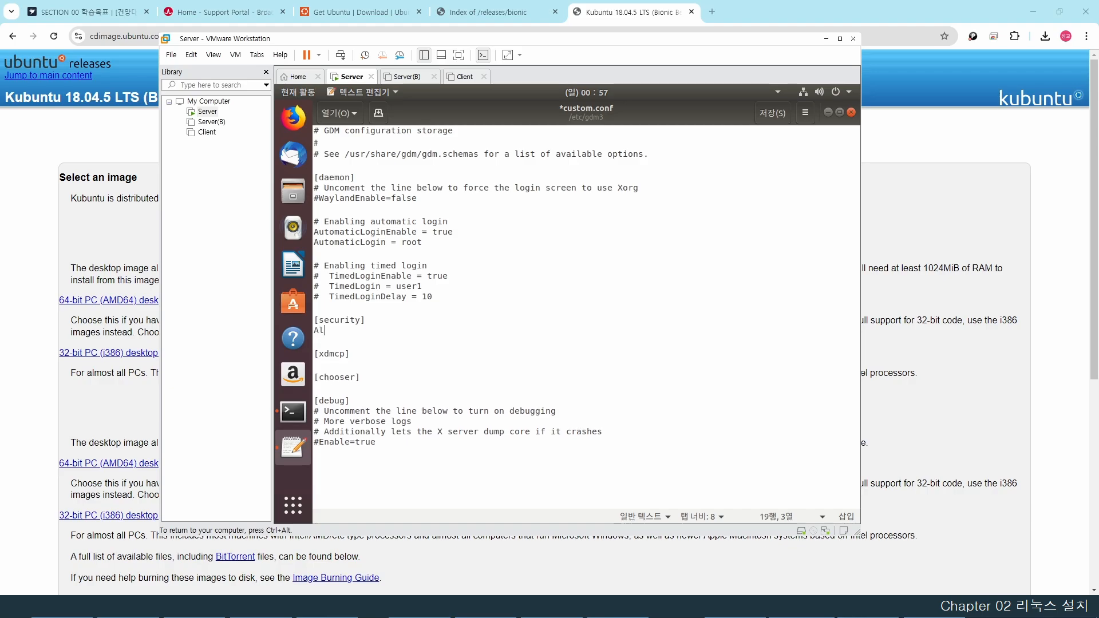
text(lowRoot)
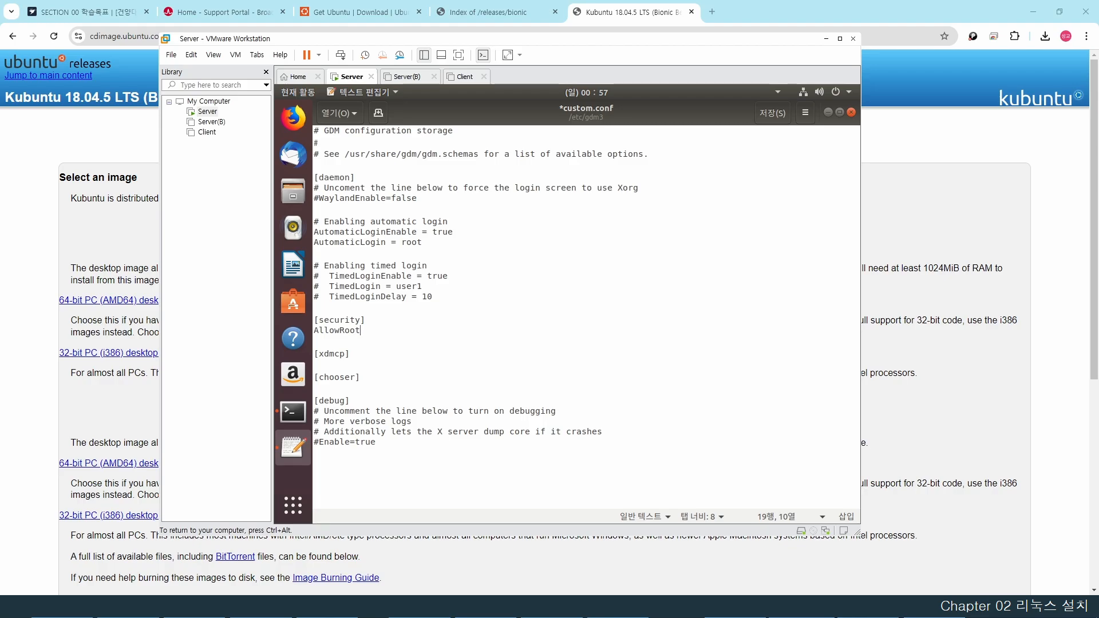
text( = true)
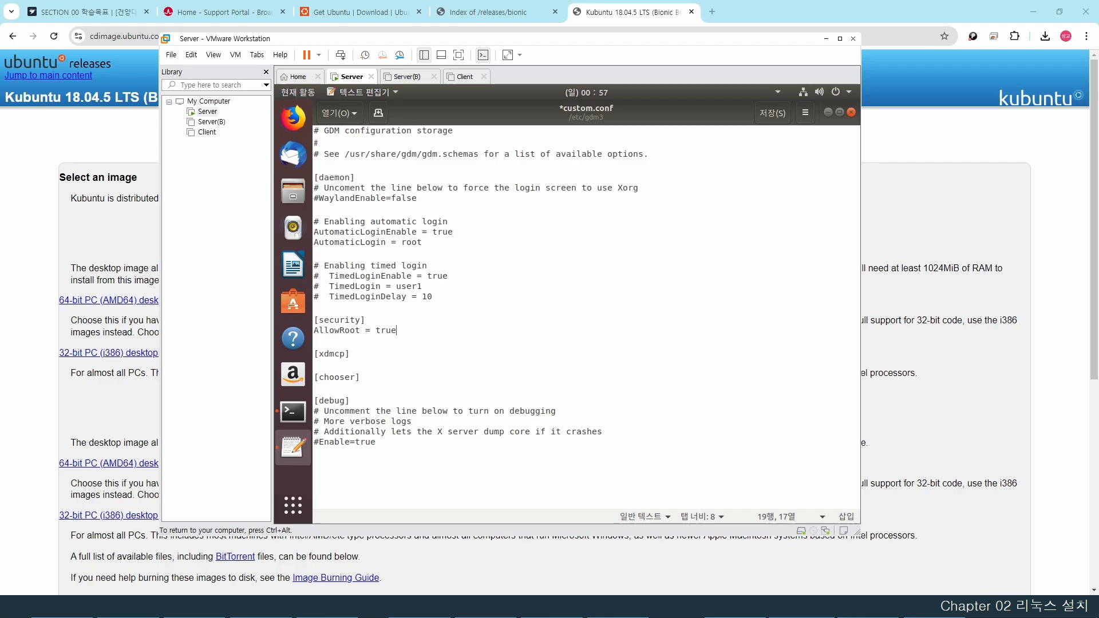
click(768, 117)
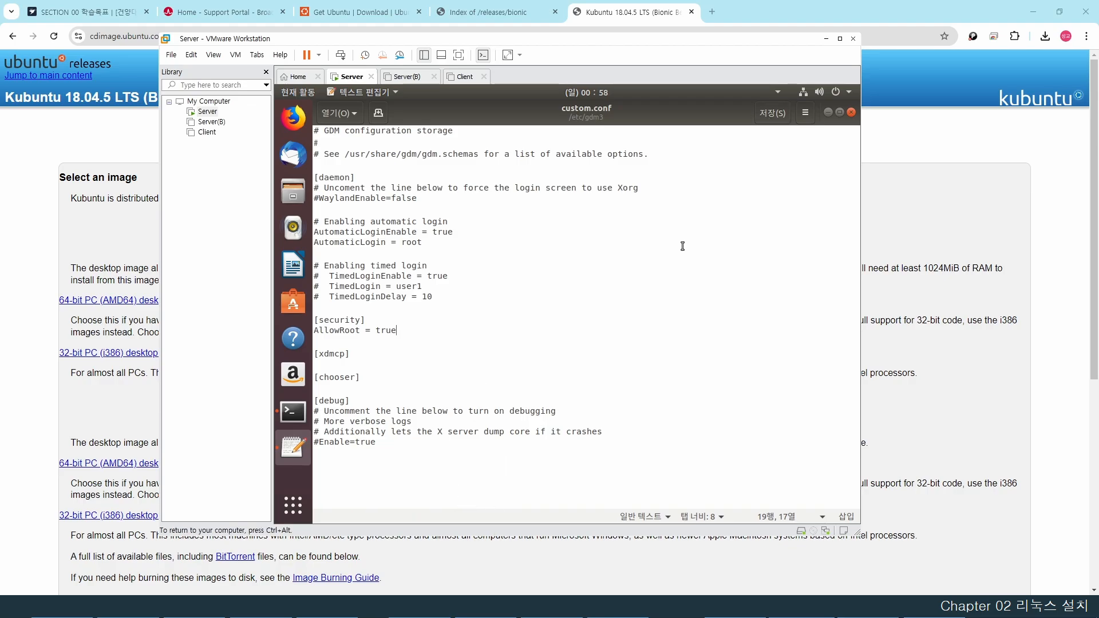
click(851, 112)
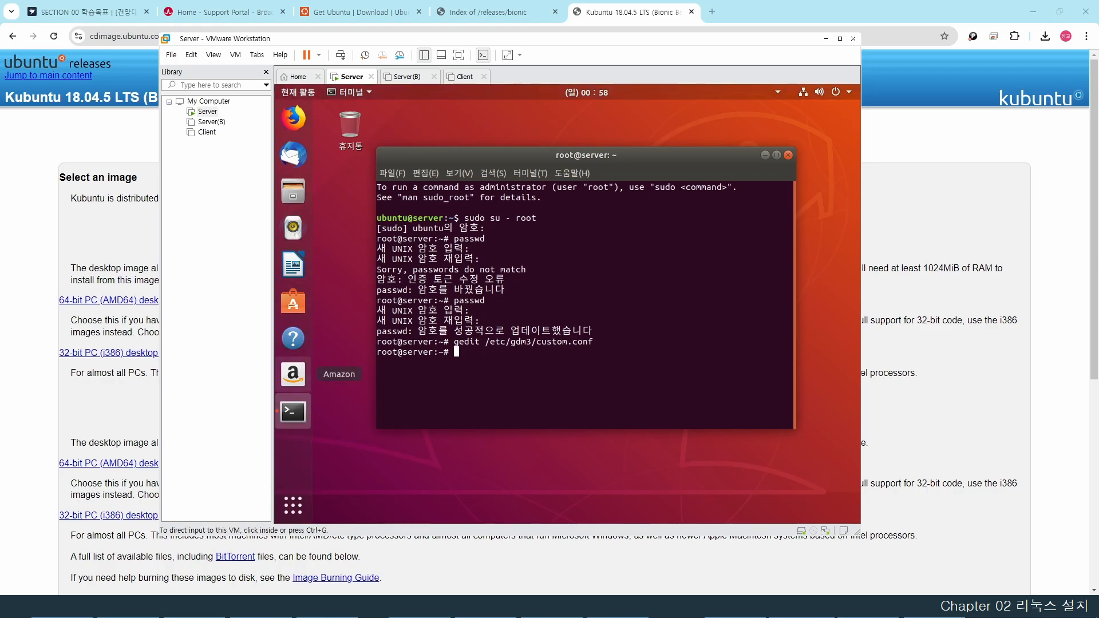
- Open /etc/pam.d/gdm-password in gedit from the root terminal using Tab completion
click(522, 364)
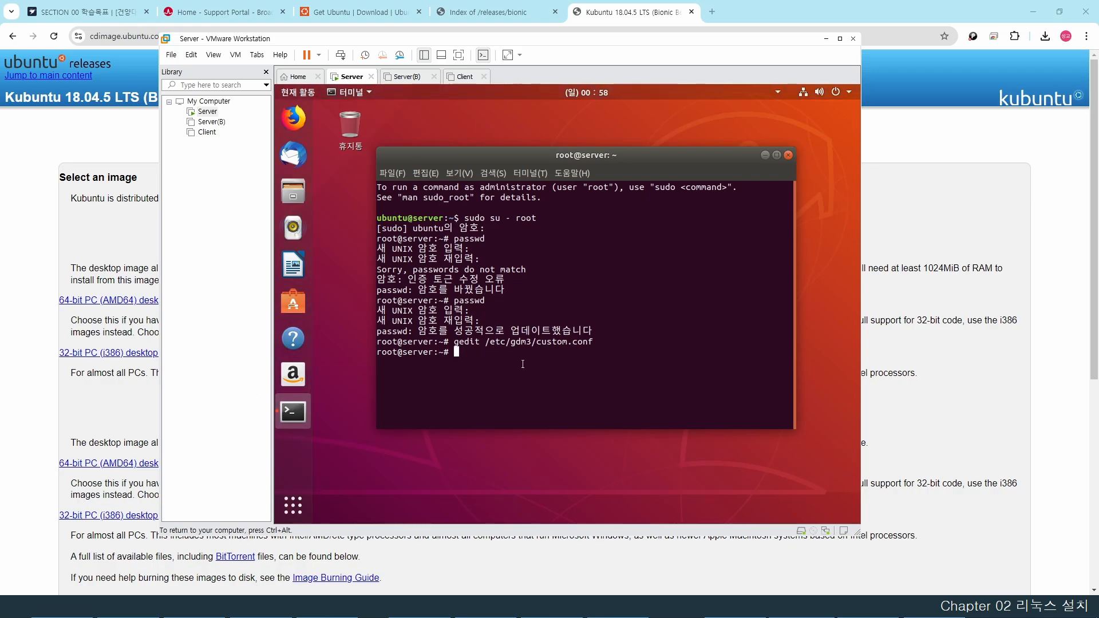
text(gedit /etc/pam.d/gdm)
key(Tab)
text(password)
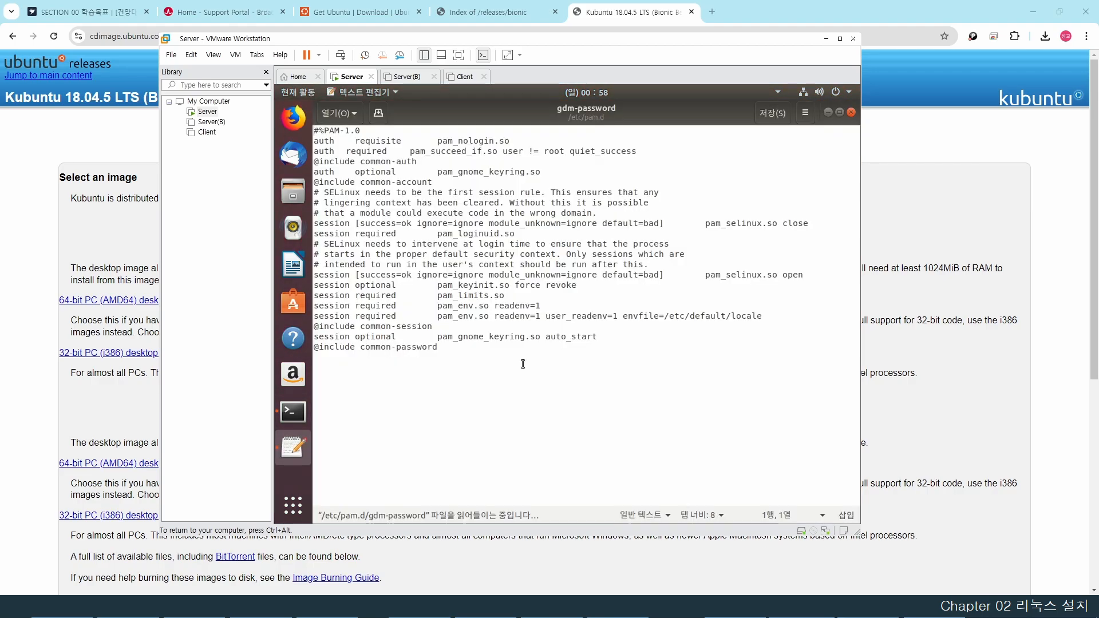
- Move the cursor to the 'auth required pam_succeed_if.so user != root' line
key(shift+End)
key(shift+Down)
key(shift+Down)
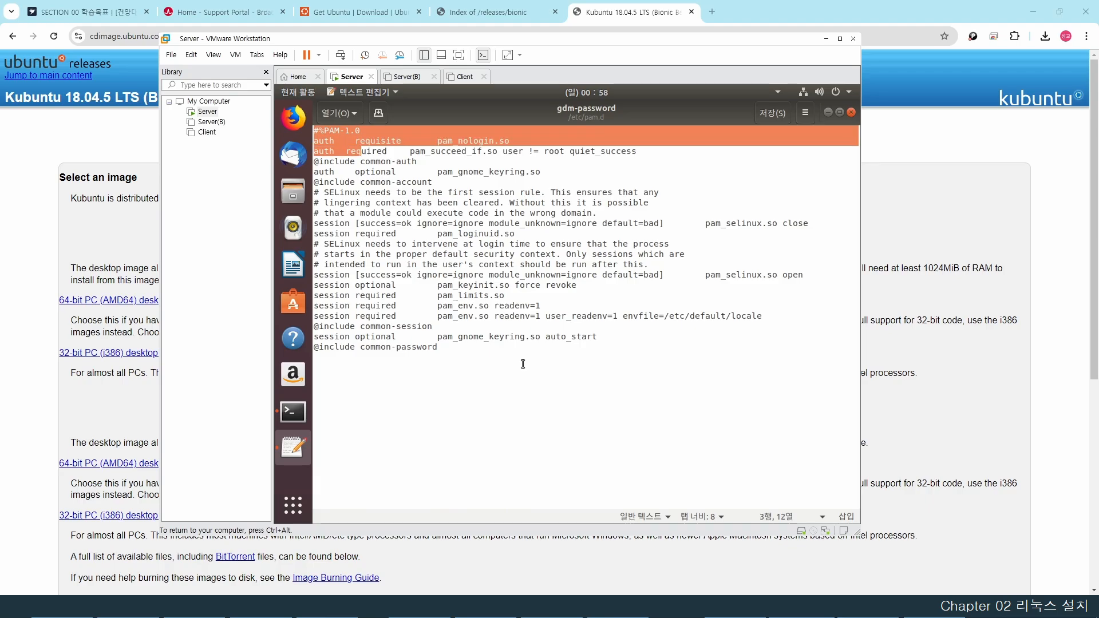
key(Up)
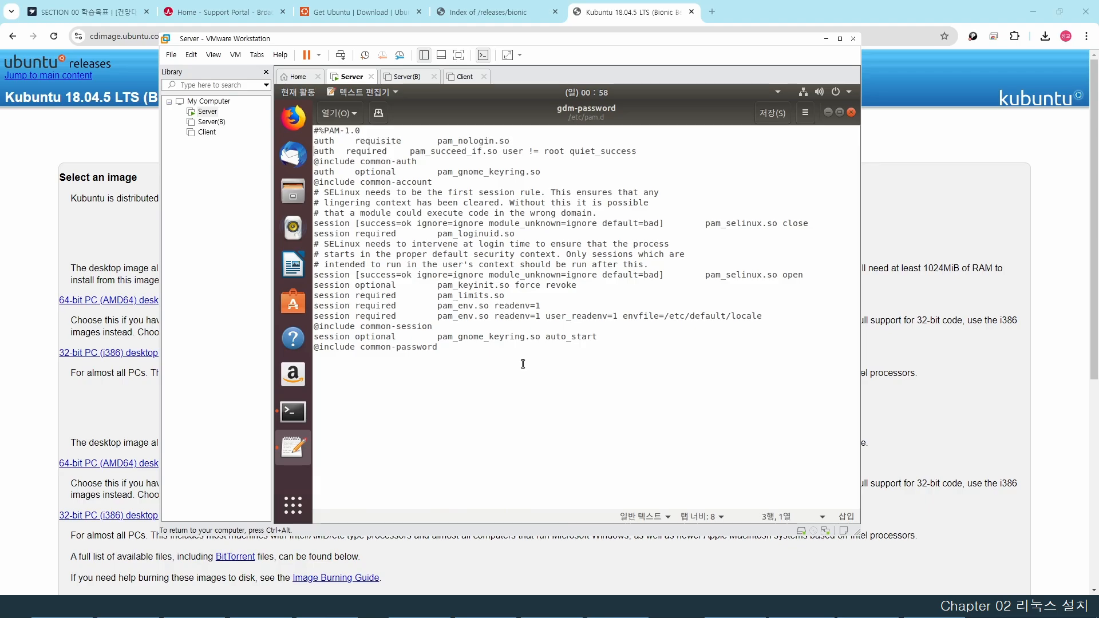
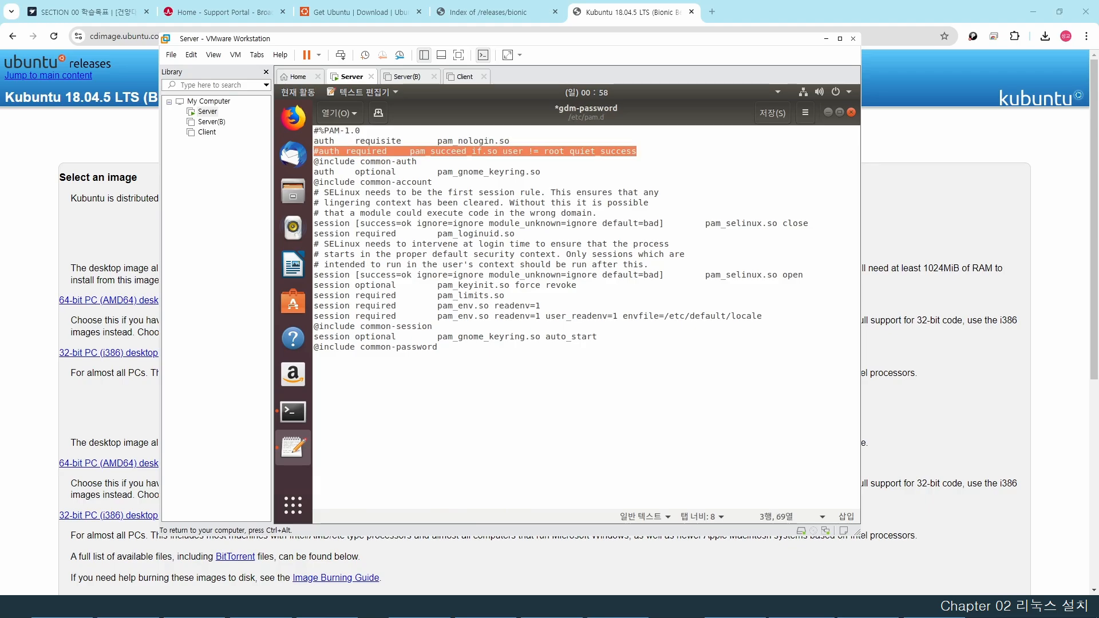
- Save gdm-password with its pam_succeed_if root-check line commented out, then close gedit
key(Right)
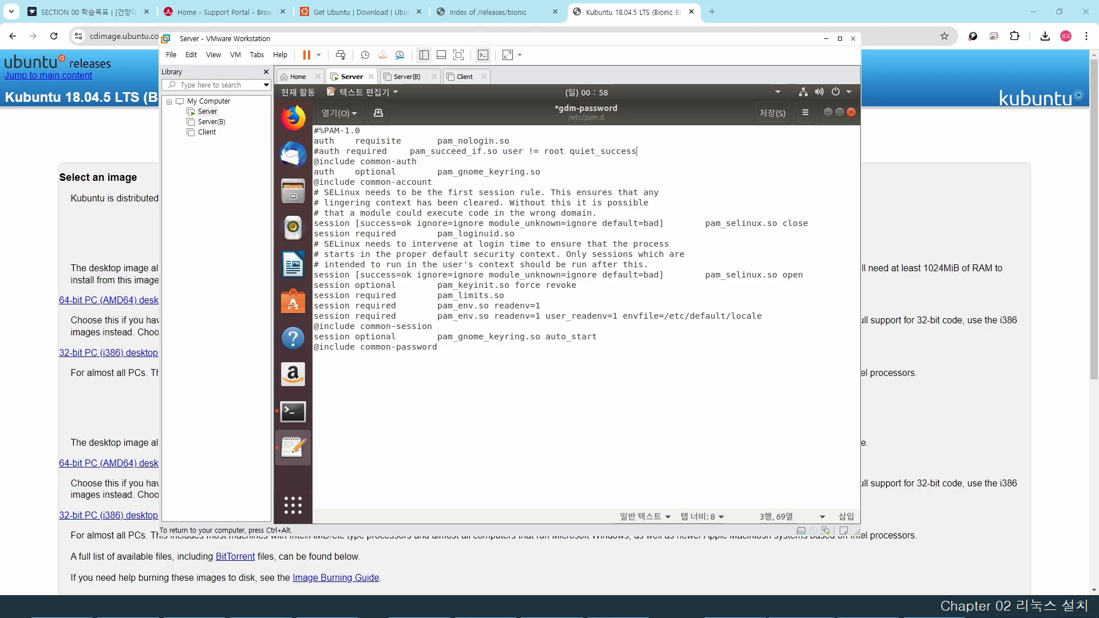
click(780, 114)
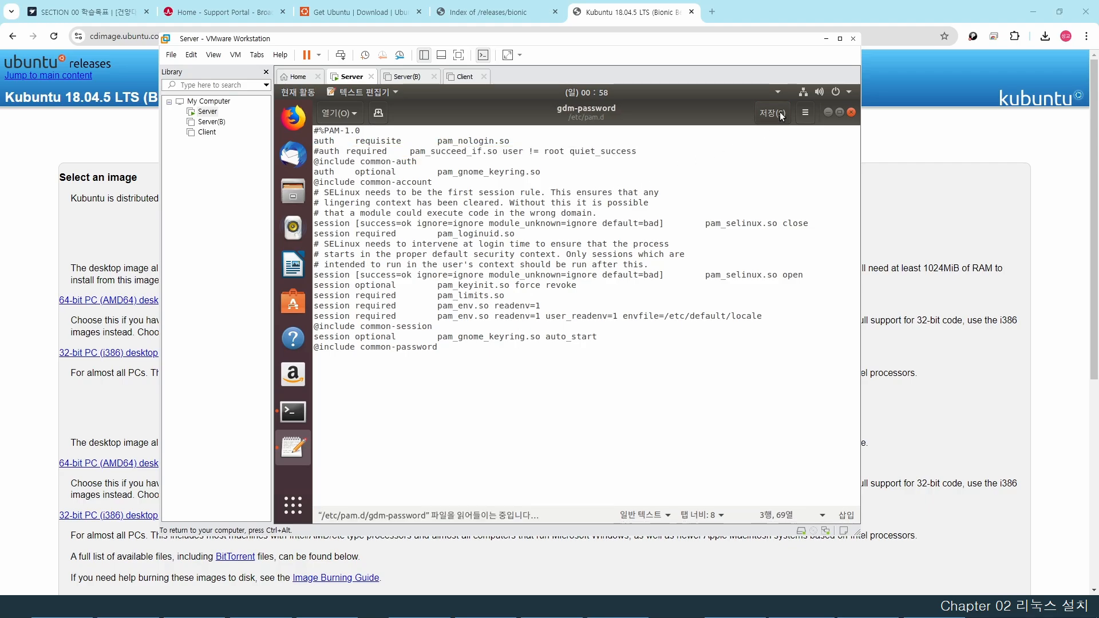
click(851, 113)
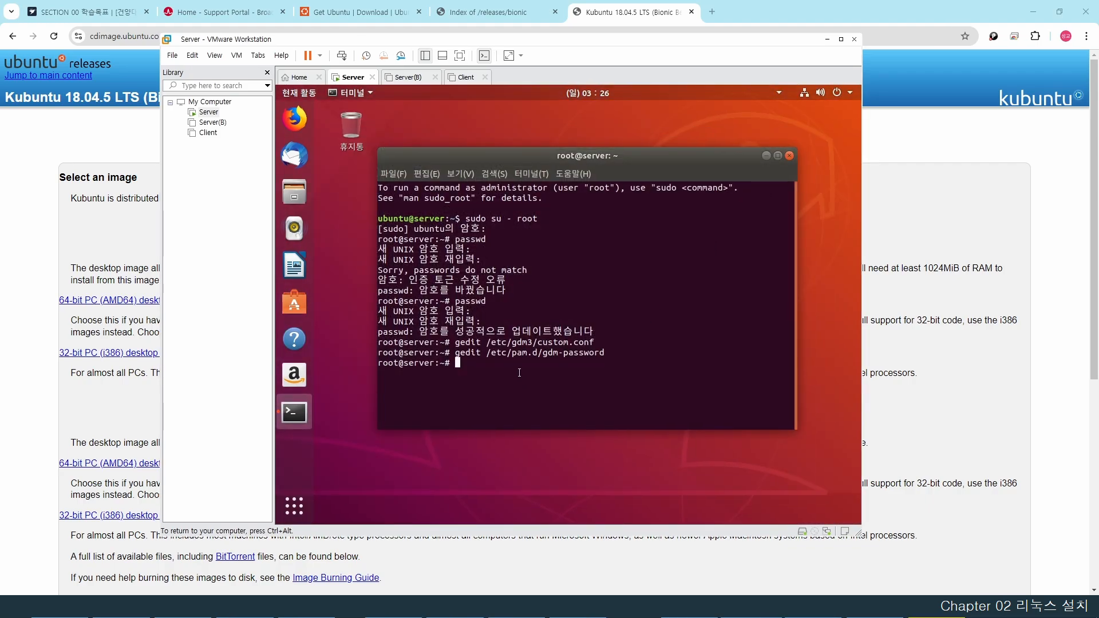
- In /etc/pam.d/gdm-autologin, prefix line 3's 'auth required pam_succeed_if.so' with #, then save and close
text(gedit /etc/pam.d/gdm-autologin)
key(Return)
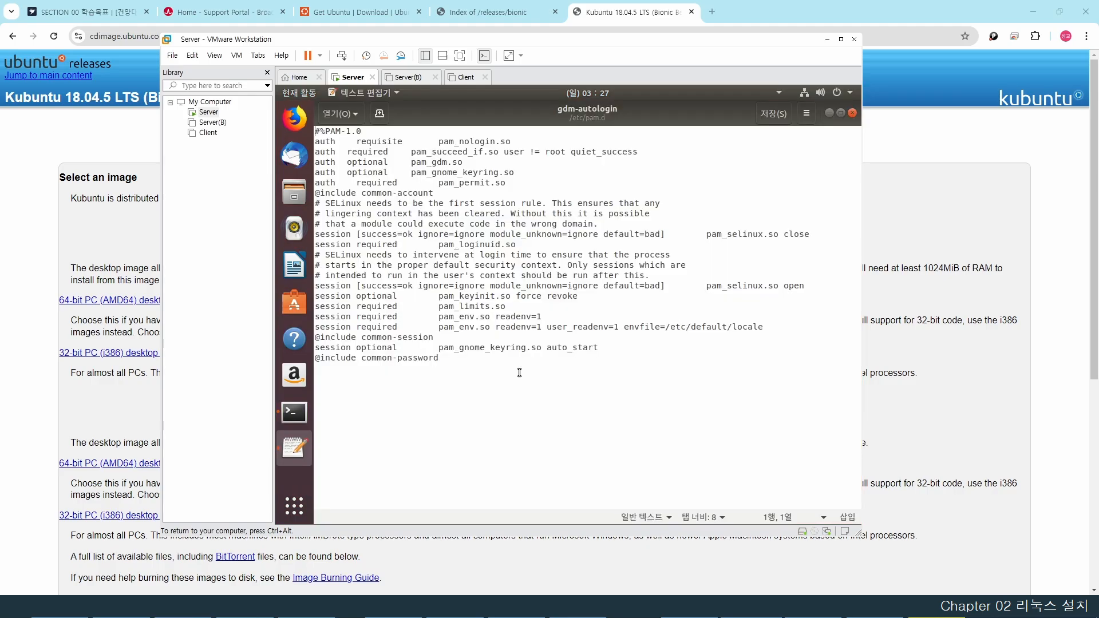
key(shift+End)
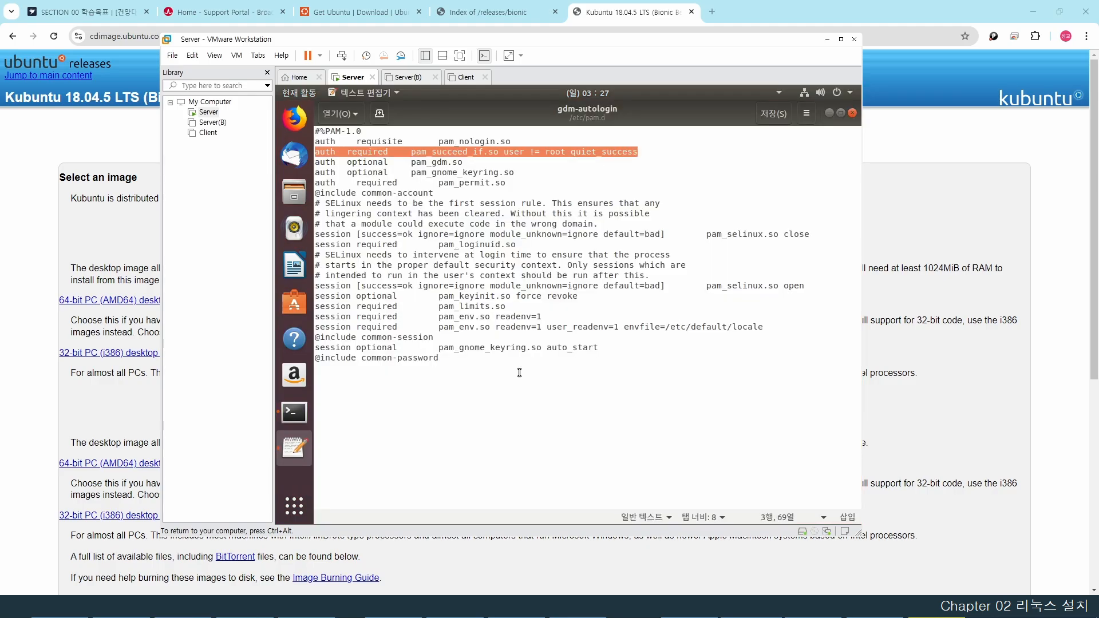
key(Home)
text(#)
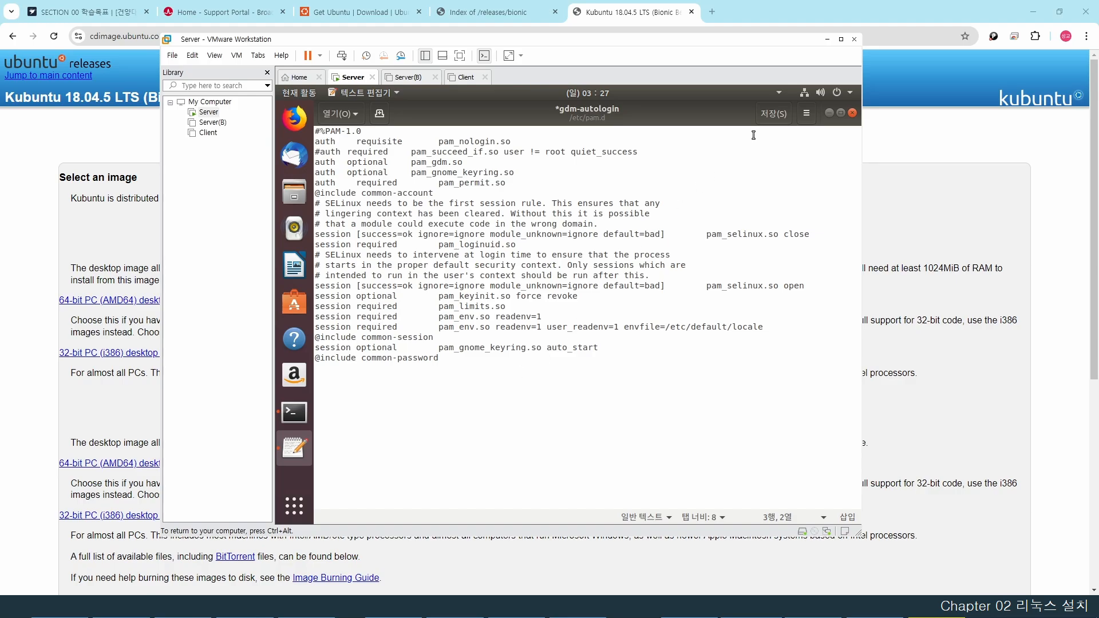
click(769, 117)
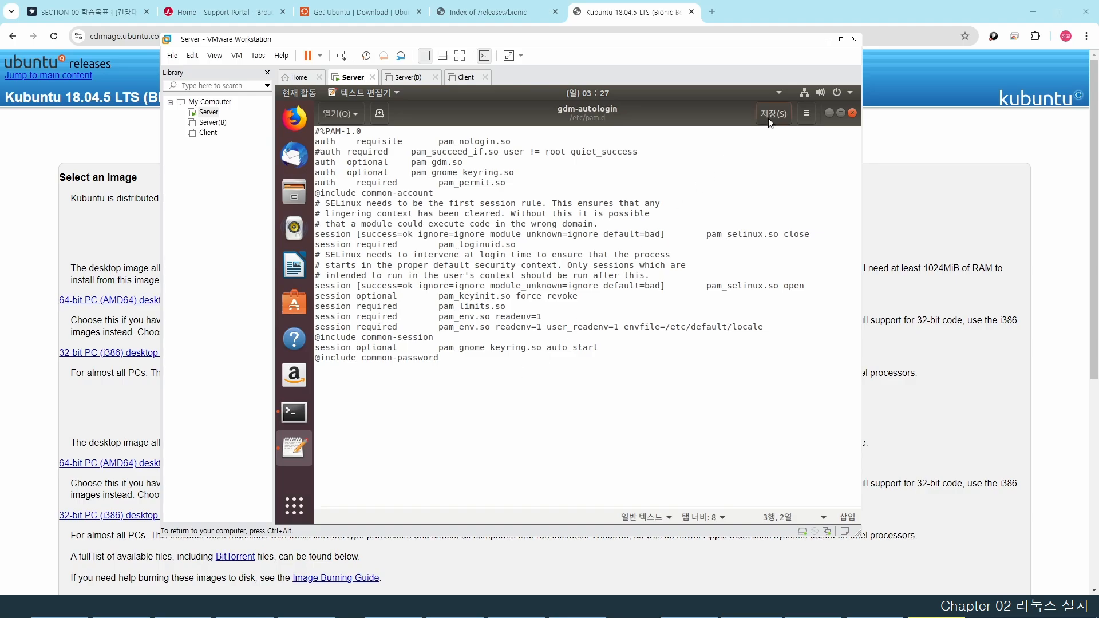
click(850, 113)
- In /root/.profile, put # before the 'mesg n || true' line, then save and close gedit
text(gedit)
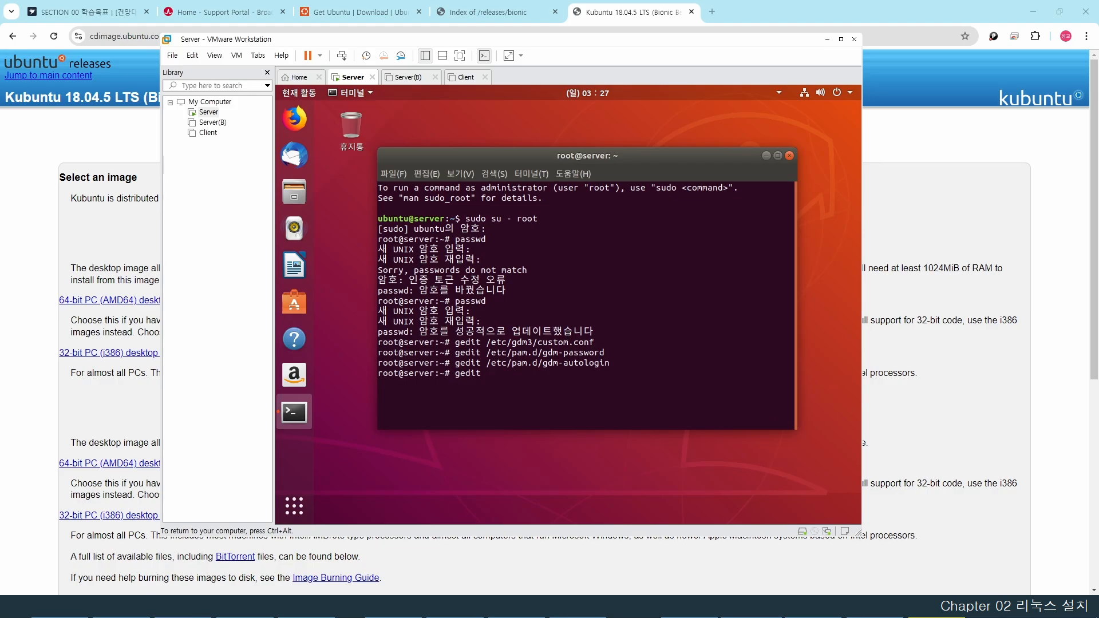
text( /root/.profile)
key(Return)
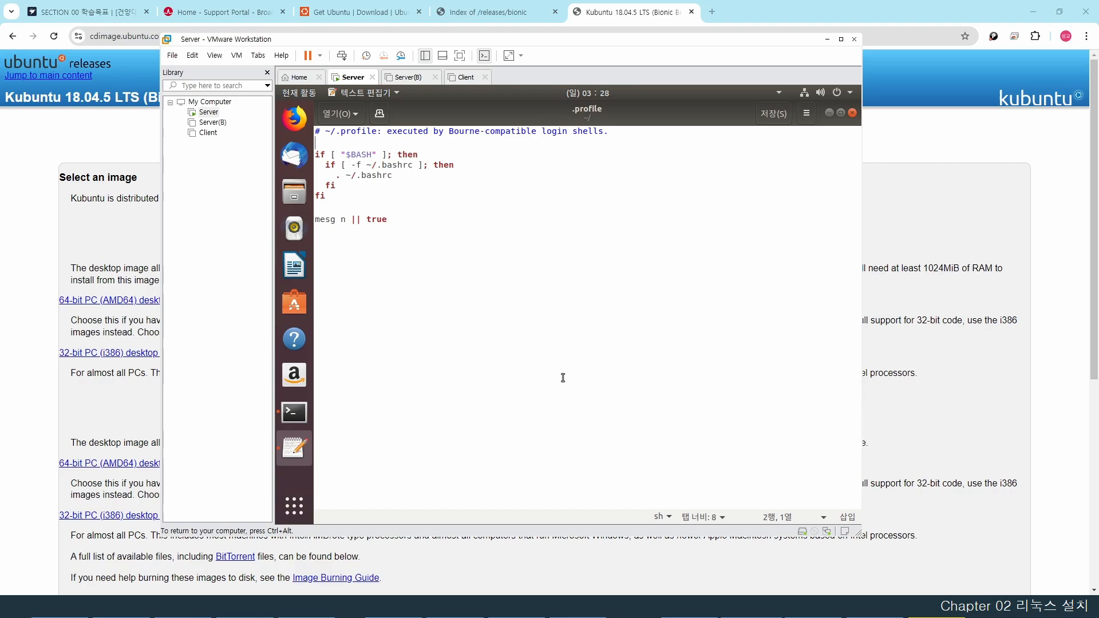
click(563, 377)
key(shift+Home)
key(Left)
text(#)
click(773, 114)
click(853, 113)
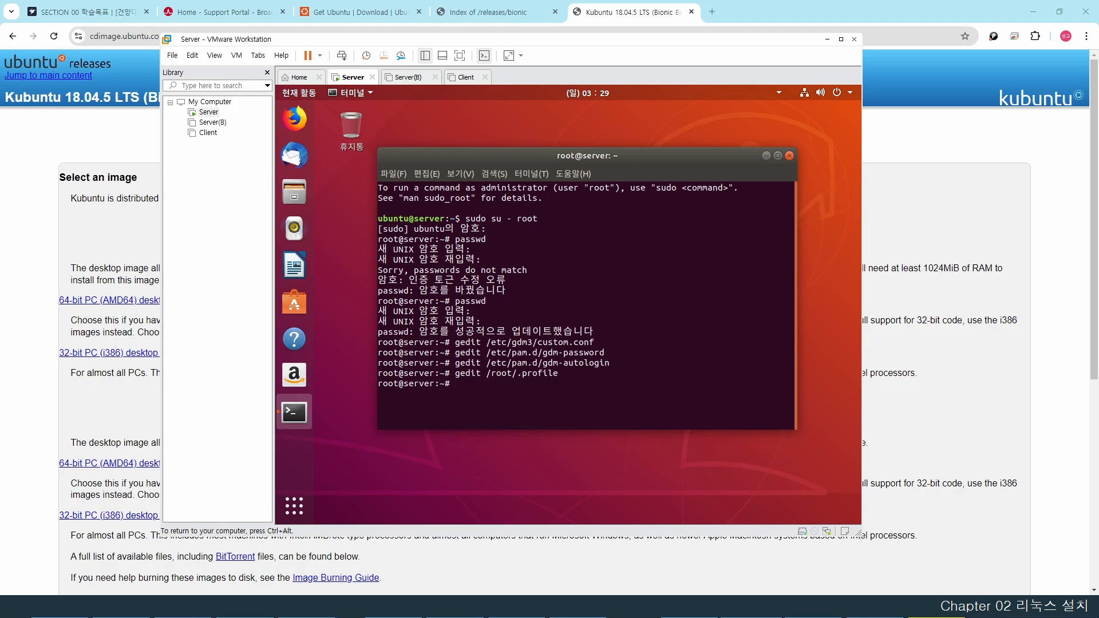
- Reboot the Server and finish the welcome wizard, choosing 아니오 for sending system information
text(reboot)
key(Return)
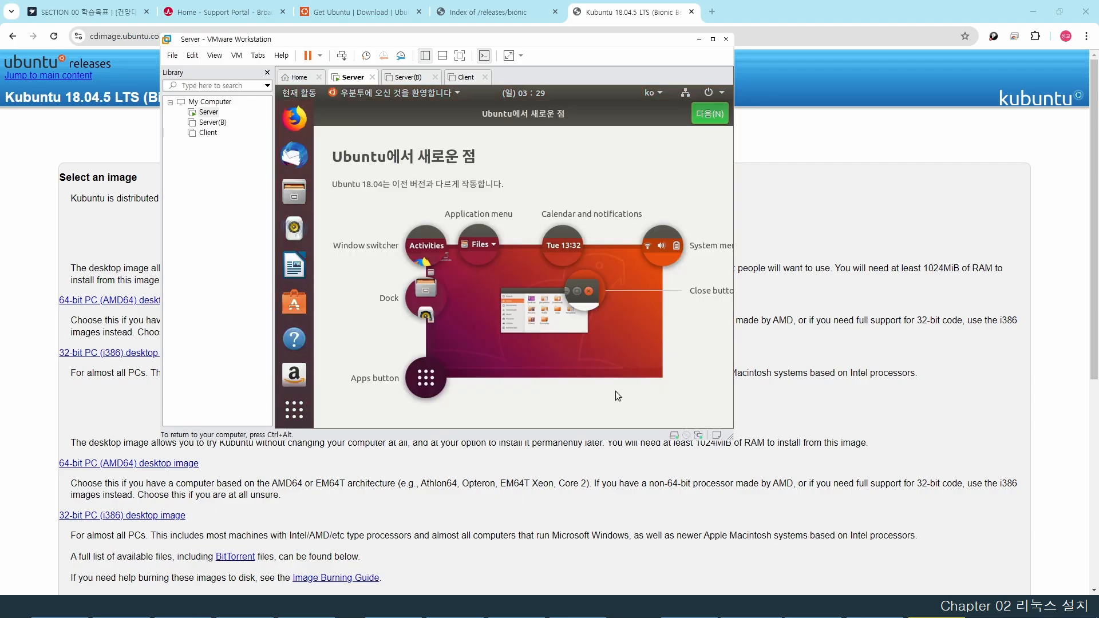
click(702, 119)
click(703, 116)
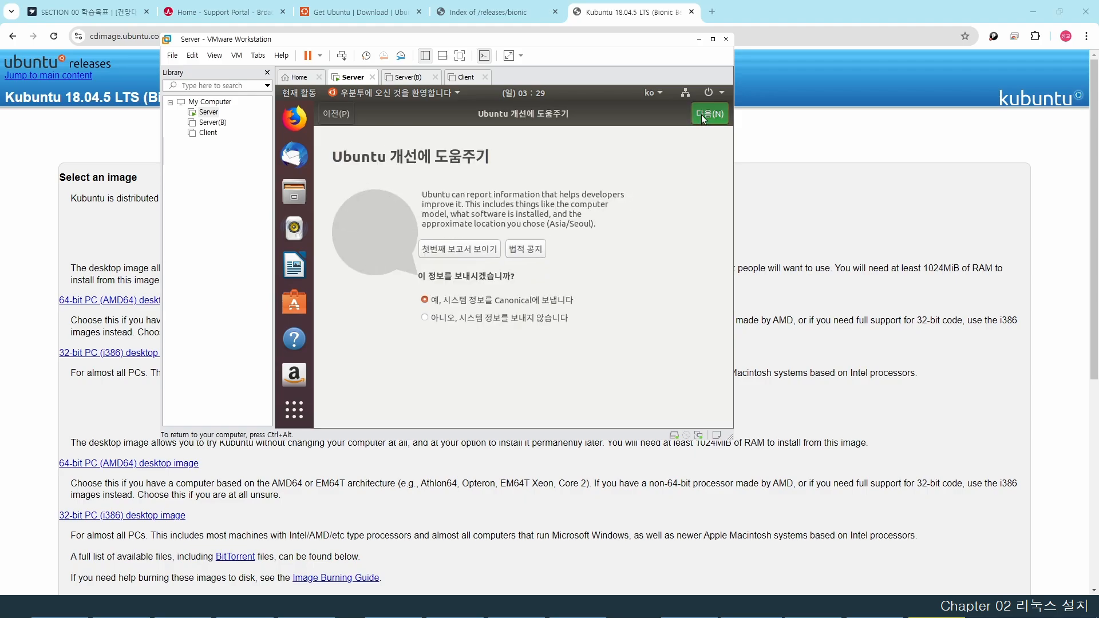
click(433, 318)
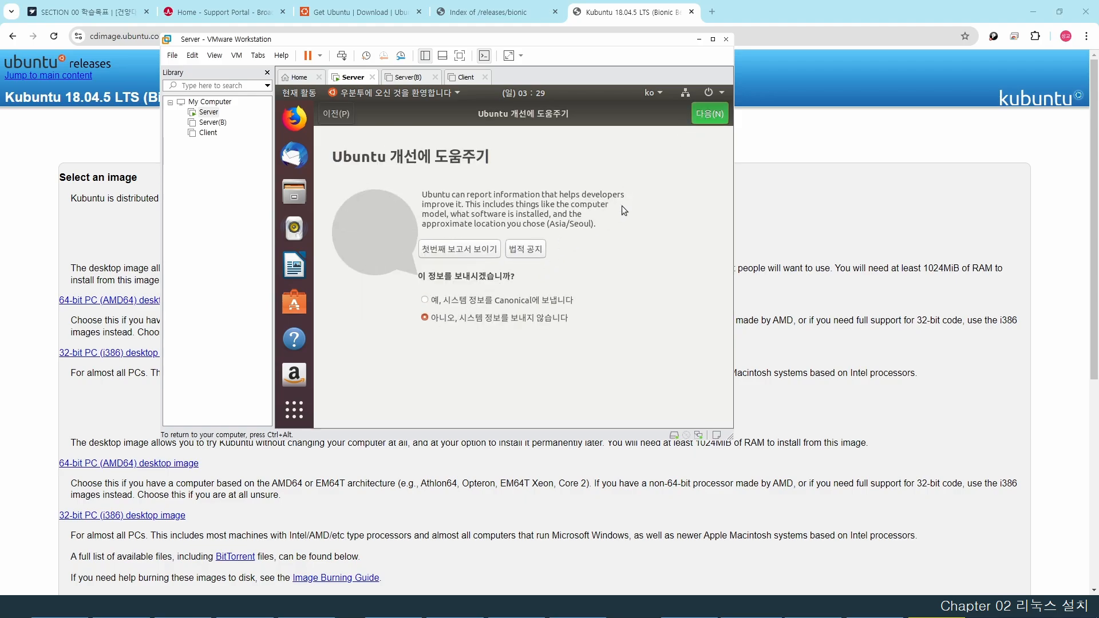
click(709, 115)
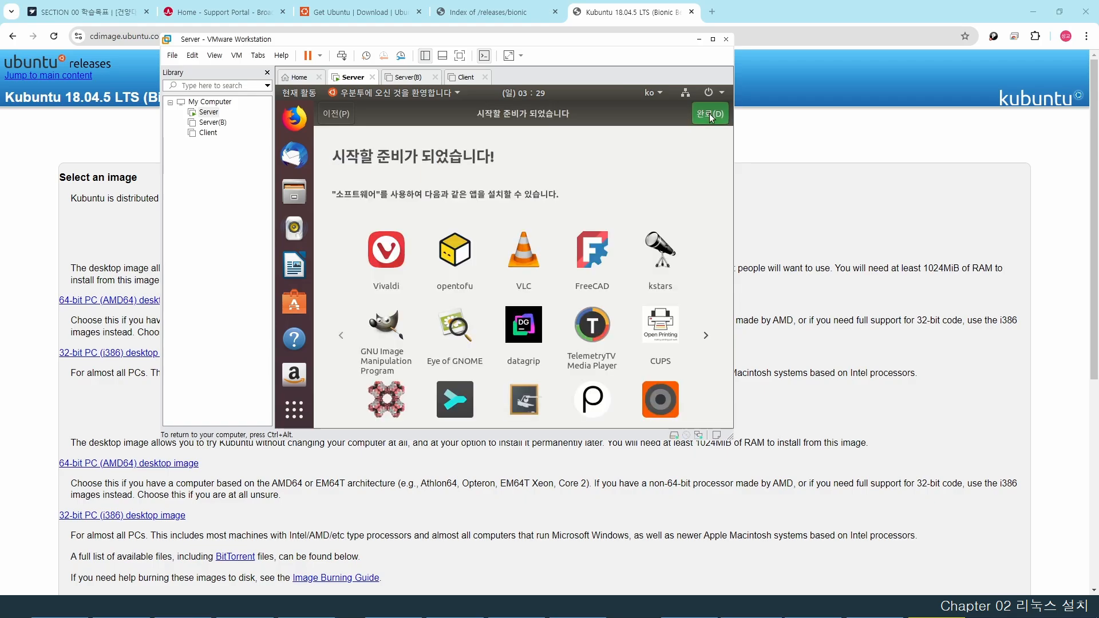
click(709, 113)
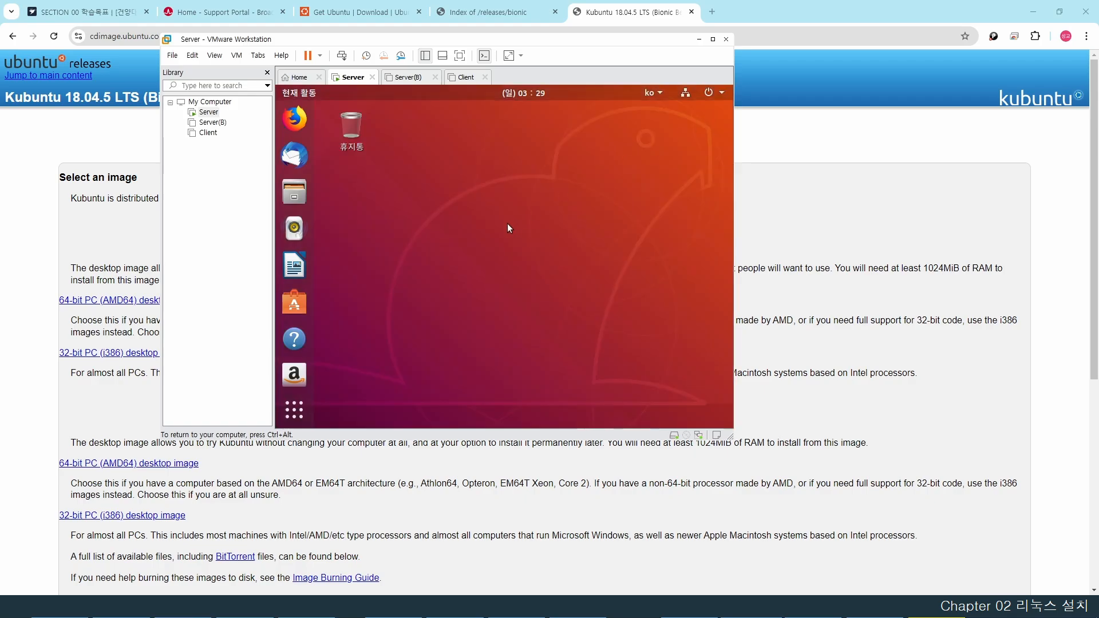
- Open a terminal from the desktop menu and change into /etc/apt
right_click(494, 193)
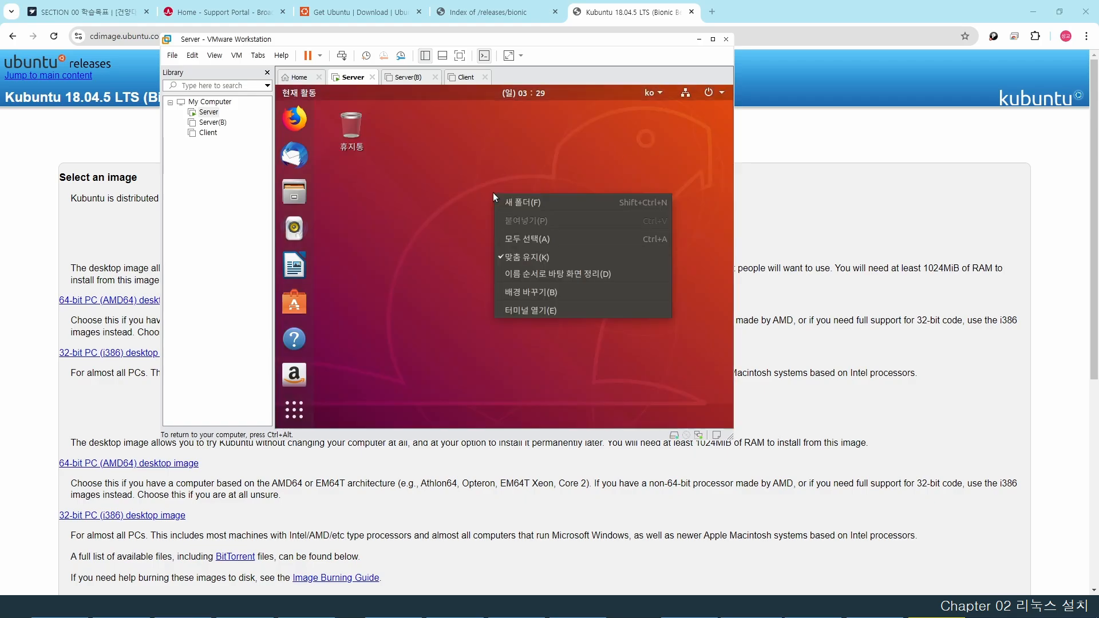
click(528, 310)
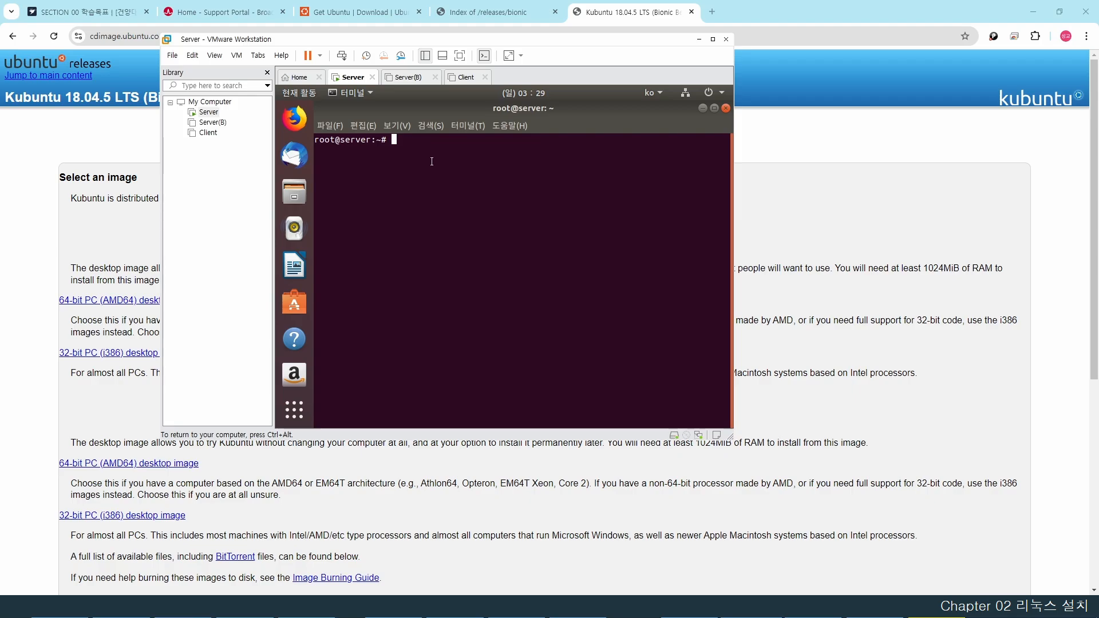
text(cd /etc/apt)
key(Return)
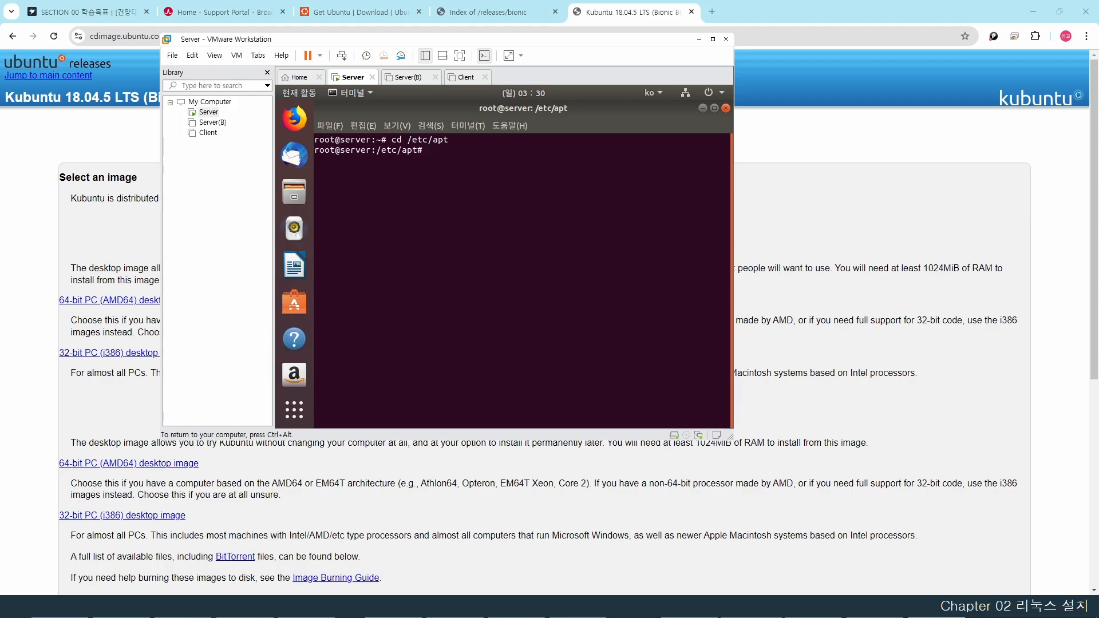
- List /etc/apt's contents and pick out sources.list in the output
text(mv so)
key(BackSpace)
key(BackSpace)
key(BackSpace)
key(BackSpace)
key(BackSpace)
text(ls)
key(Return)
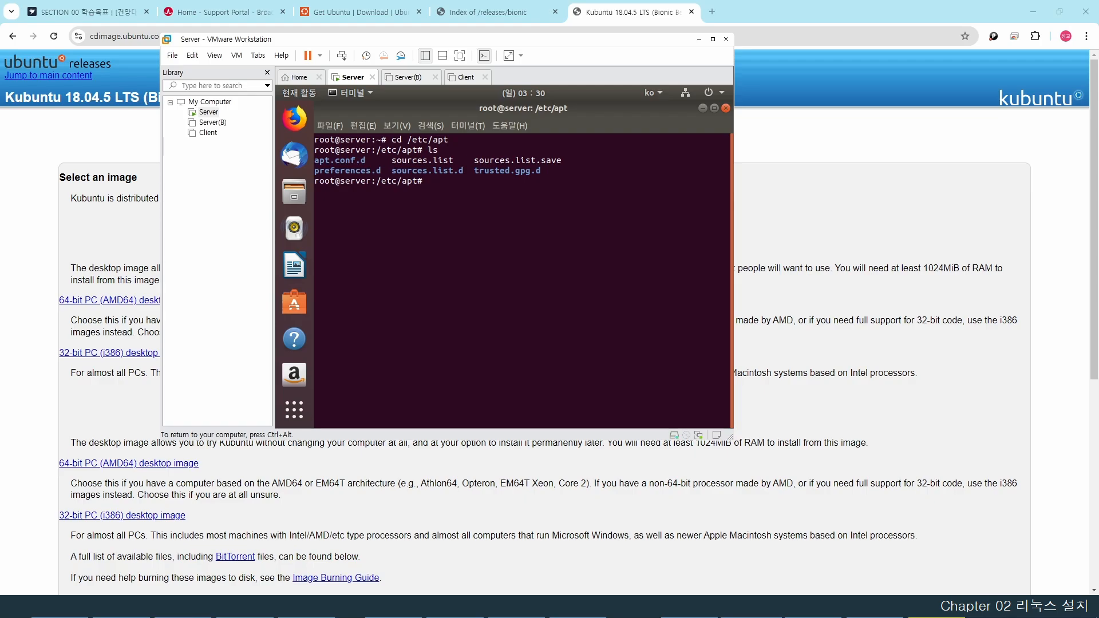
drag(391, 160, 452, 165)
click(453, 183)
text(sou)
- Check the Tab completions for names starting with 'so' in /etc/apt
key(Tab)
text(s.list.d)
key(Tab)
key(BackSpace)
key(BackSpace)
key(BackSpace)
key(BackSpace)
key(BackSpace)
key(BackSpace)
key(BackSpace)
key(BackSpace)
key(BackSpace)
key(BackSpace)
key(BackSpace)
key(BackSpace)
key(BackSpace)
key(BackSpace)
key(BackSpace)
text(so)
key(Tab)
key(Tab)
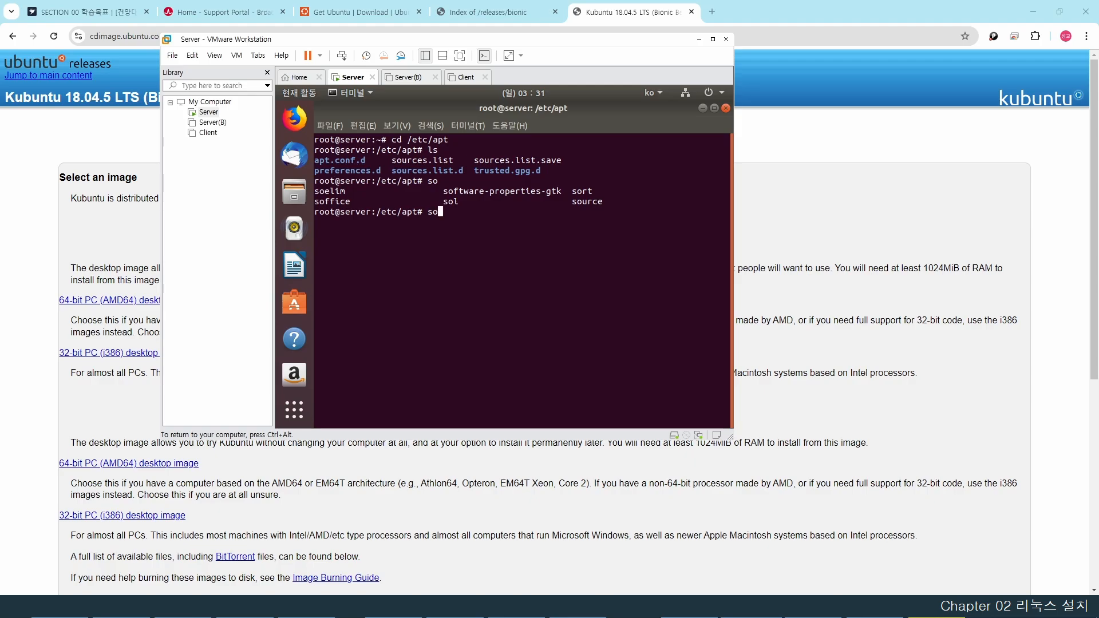
key(BackSpace)
key(BackSpace)
- Rename sources.list to sources.list.bak with mv
text(mv sou)
key(Tab)
text(s)
key(Tab)
text(.bak)
key(Return)
- List /etc/apt again to confirm sources.list.bak now replaces sources.list
text(ls)
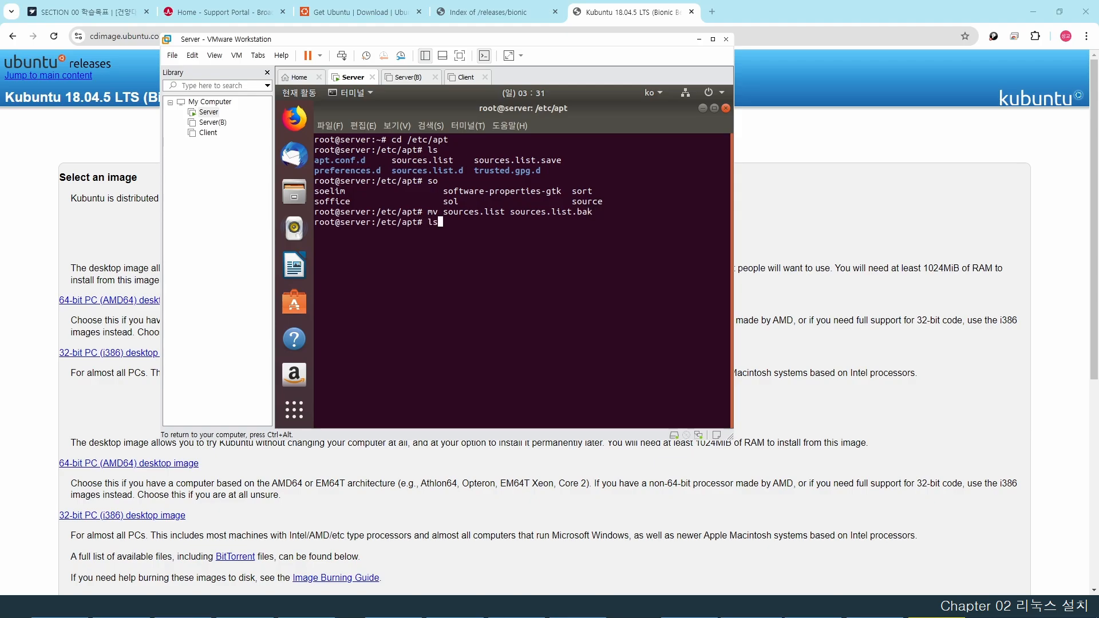
key(Return)
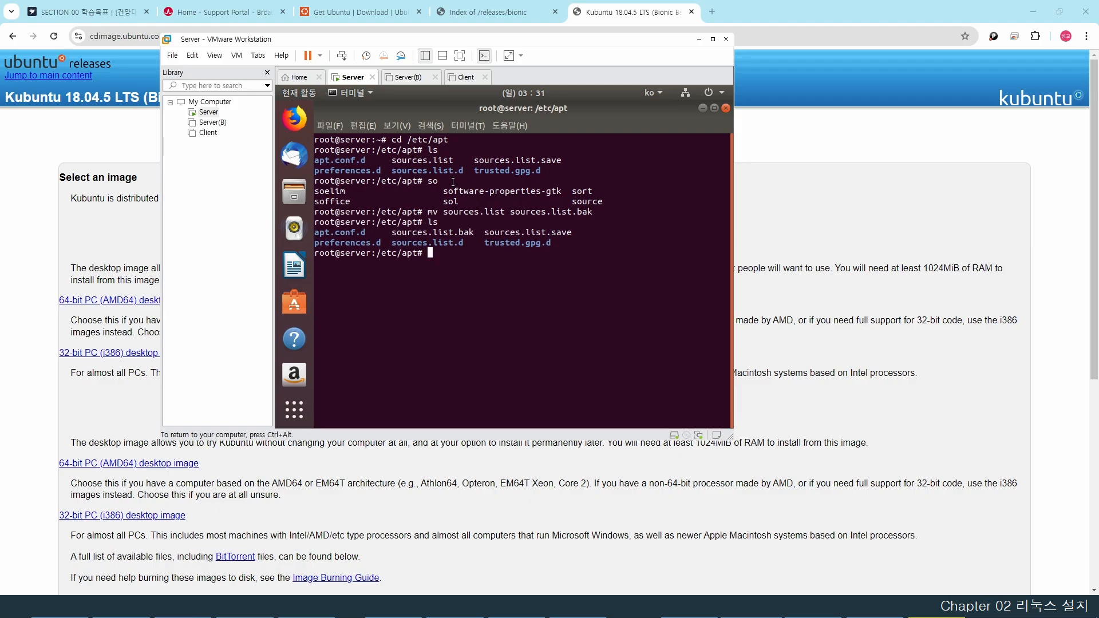
drag(392, 163, 451, 161)
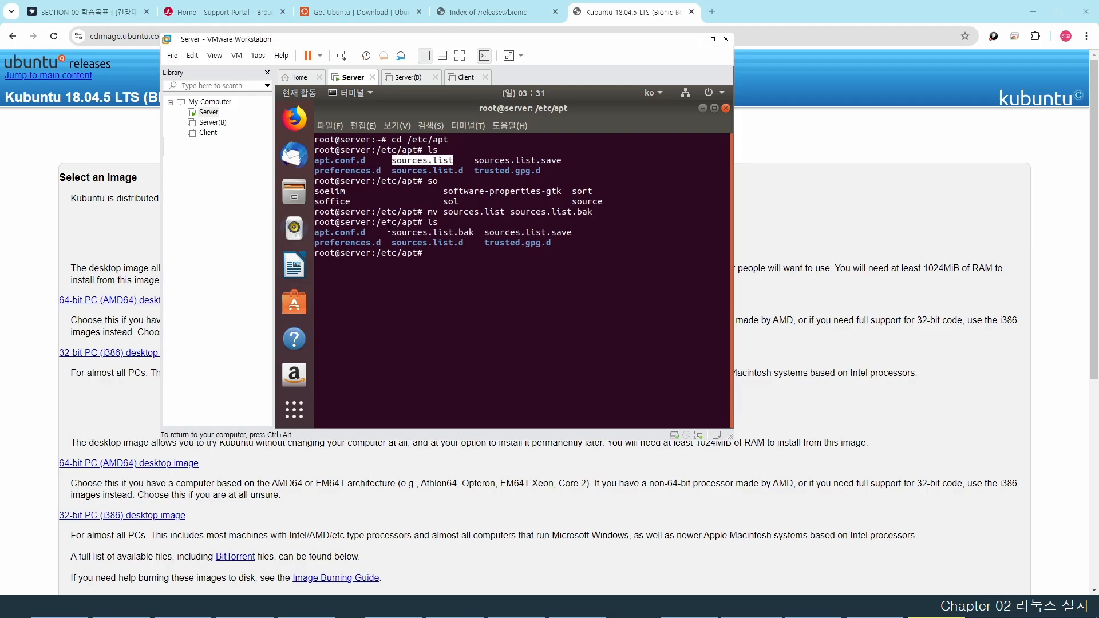
drag(391, 232, 474, 232)
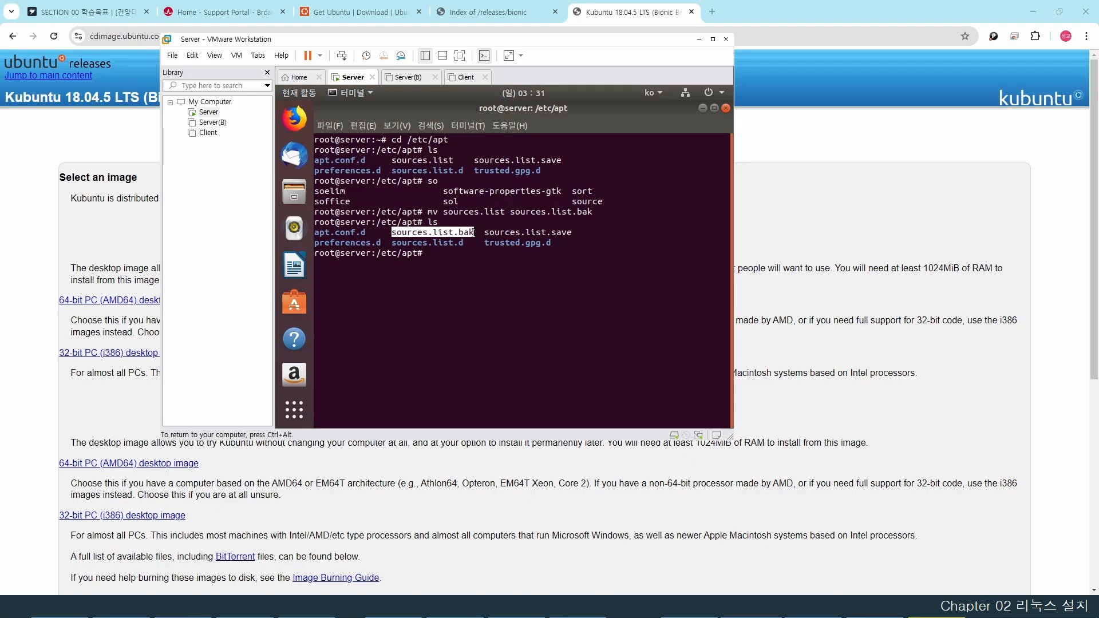
click(448, 261)
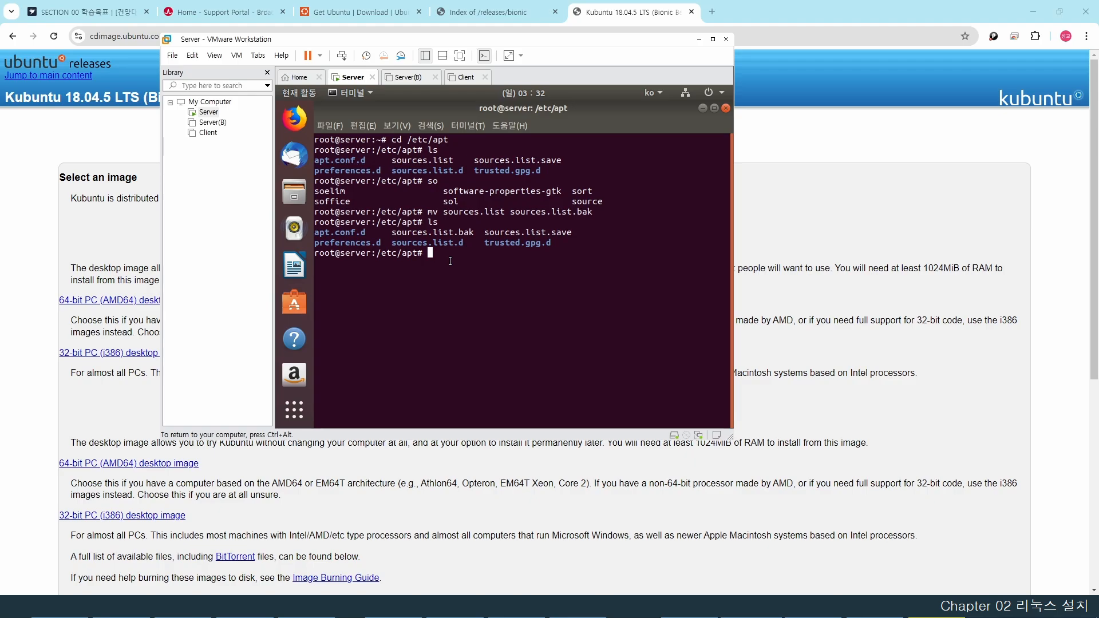
text(wget http://download.hanbit.co.kr/ubuntu/18)
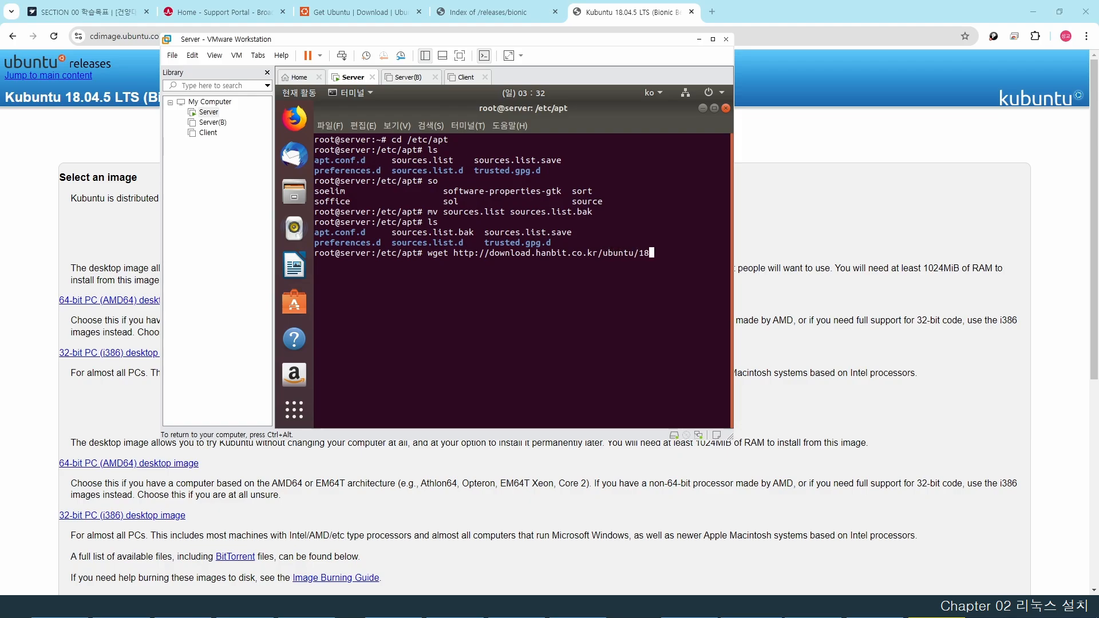
text(.04/sources.list)
key(Return)
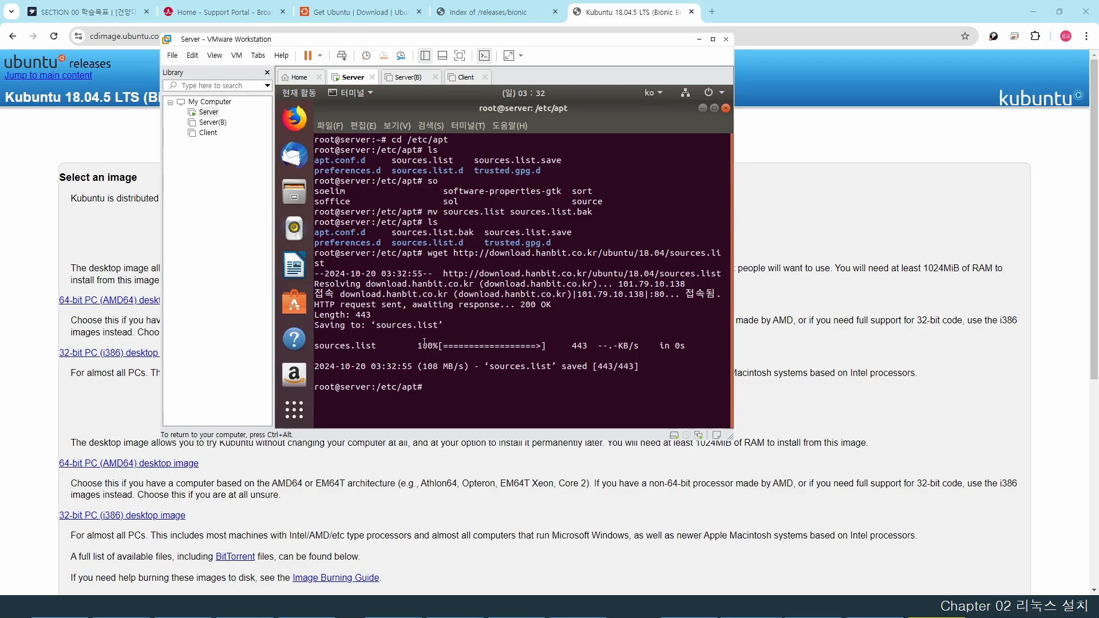
drag(414, 345, 678, 345)
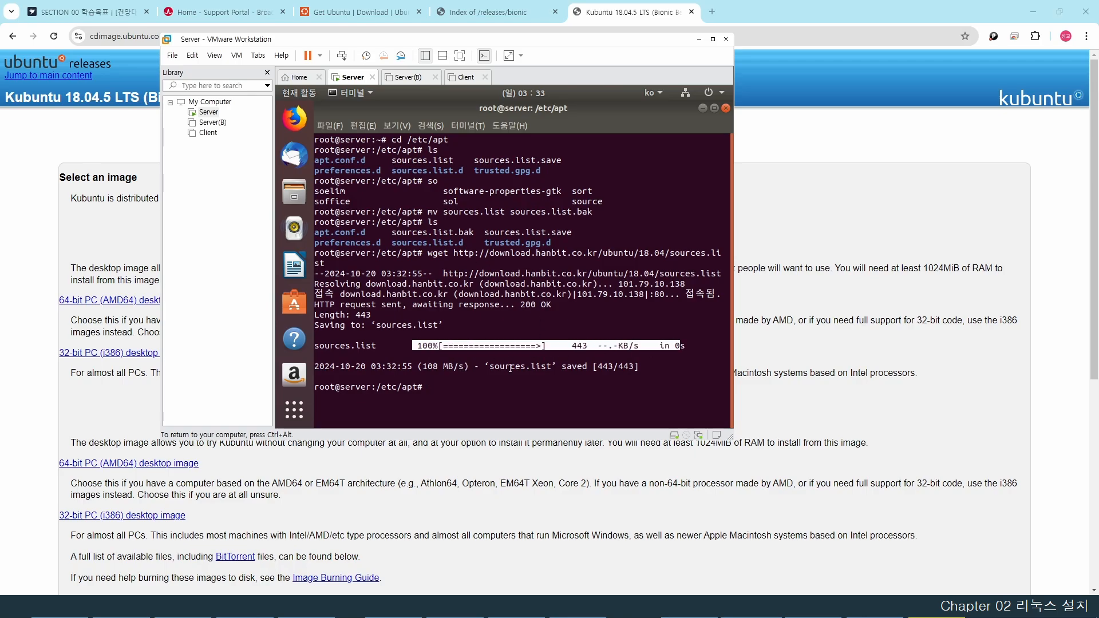
click(443, 389)
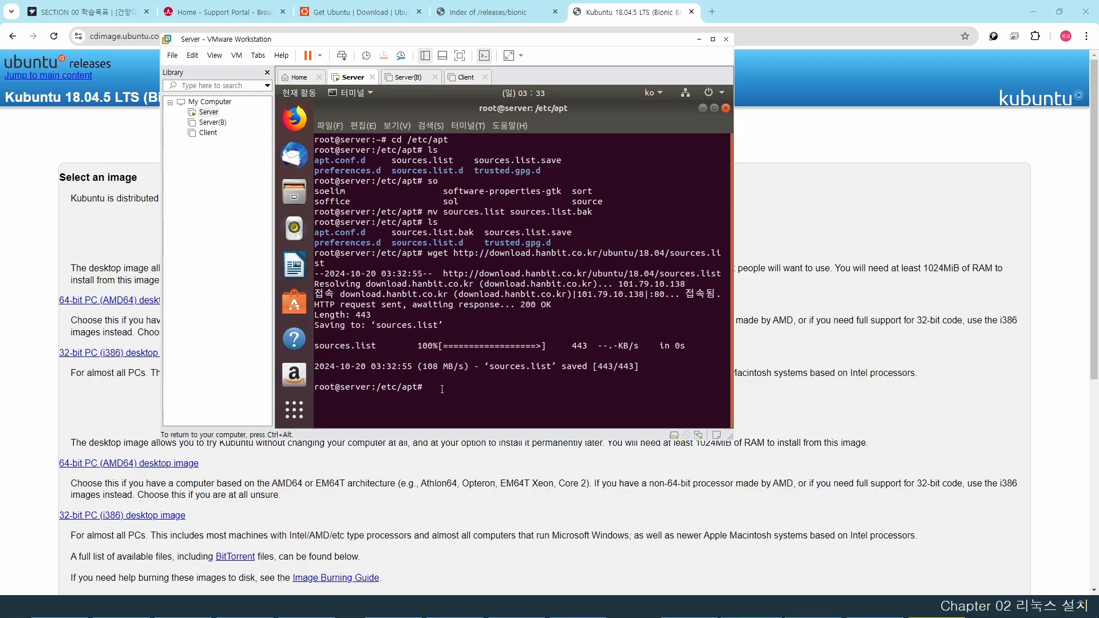
- List /etc/apt to confirm the new sources.list is present
text(ls)
key(Return)
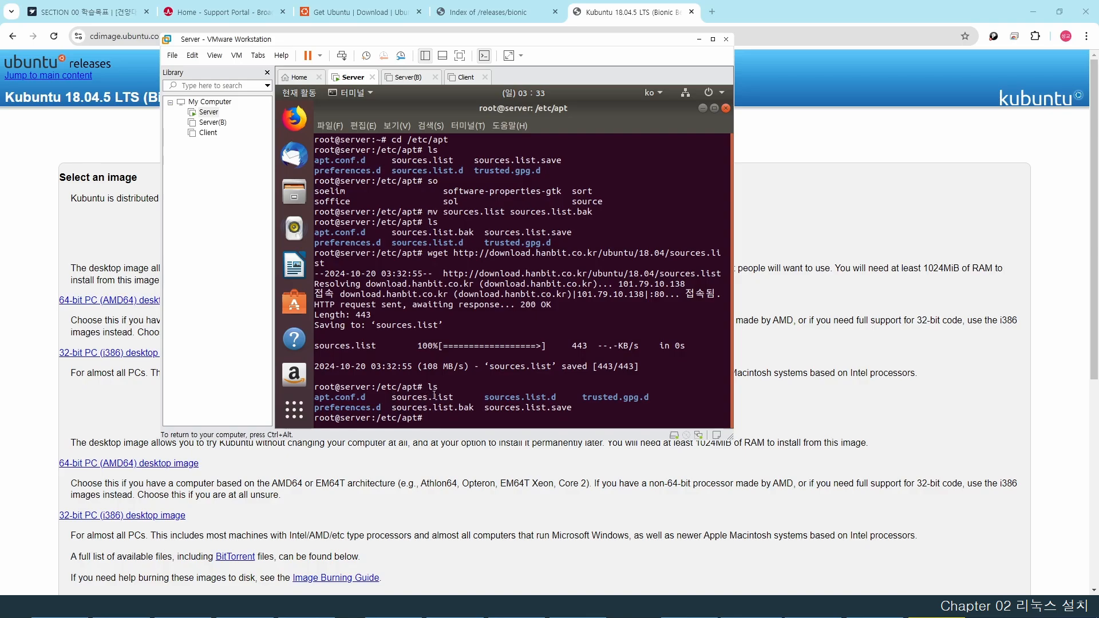
drag(455, 396, 396, 397)
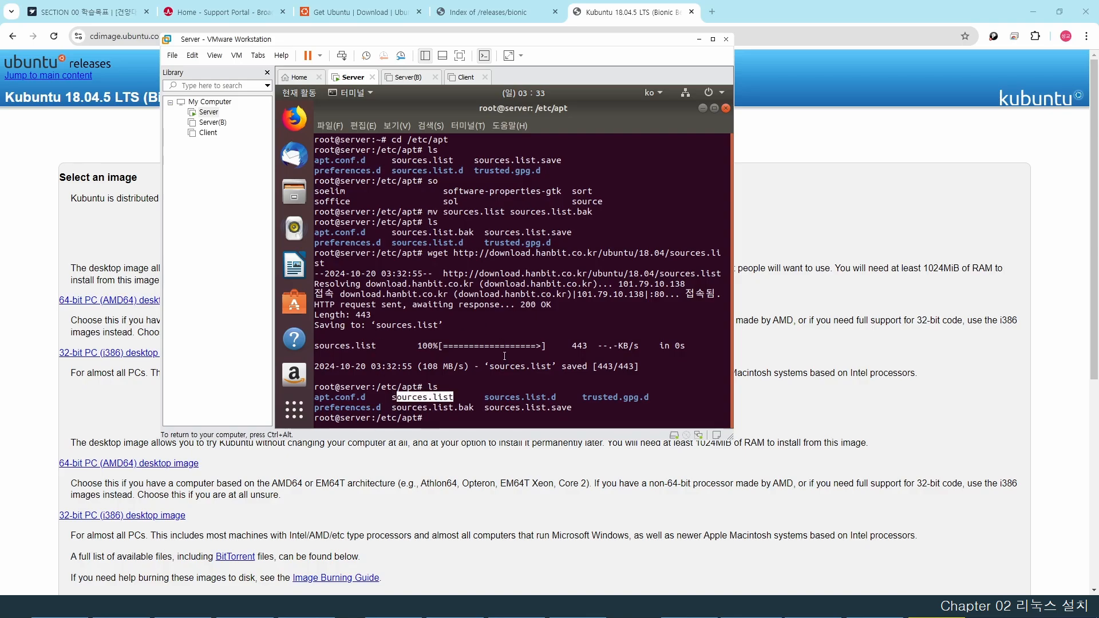
click(445, 418)
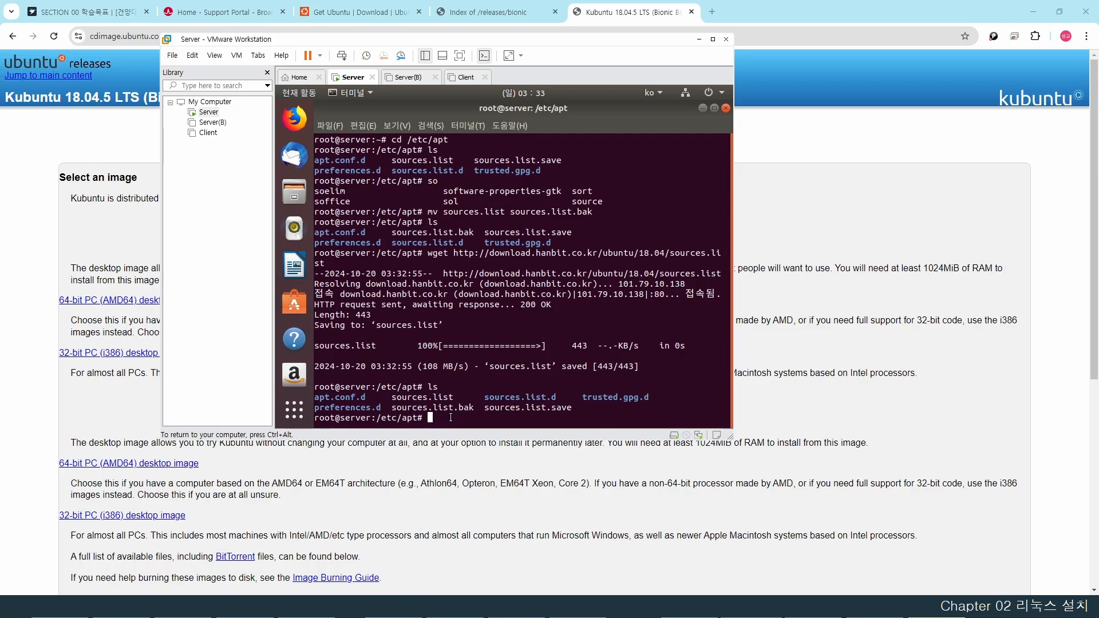
- Run apt-get update, then turn on the firewall with ufw enable
text(apt-get update)
key(Return)
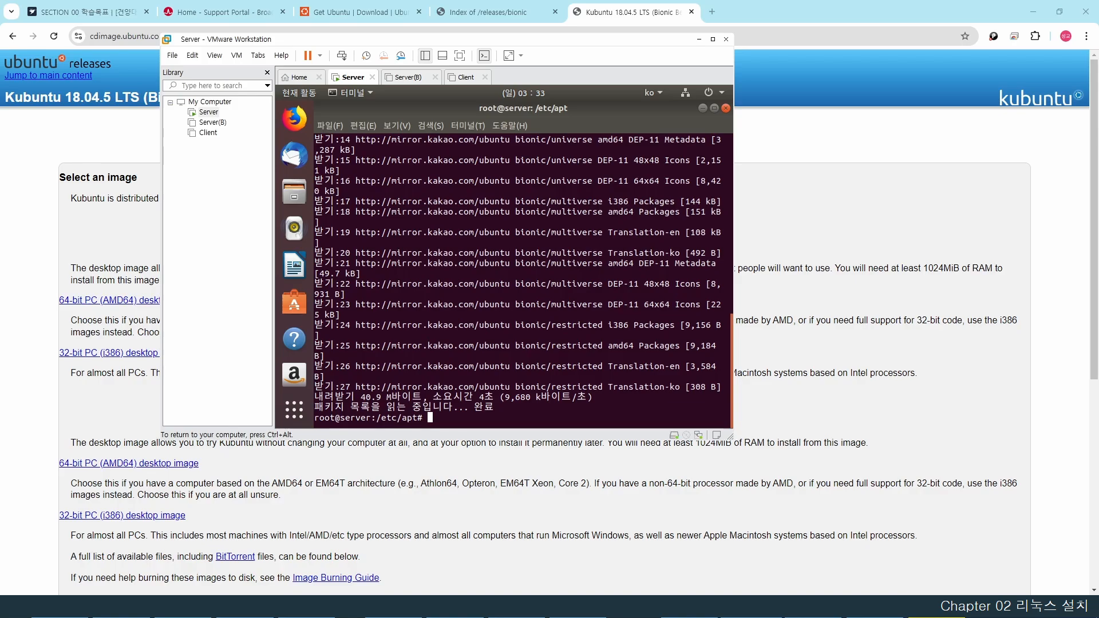
text(ufw enable)
key(Return)
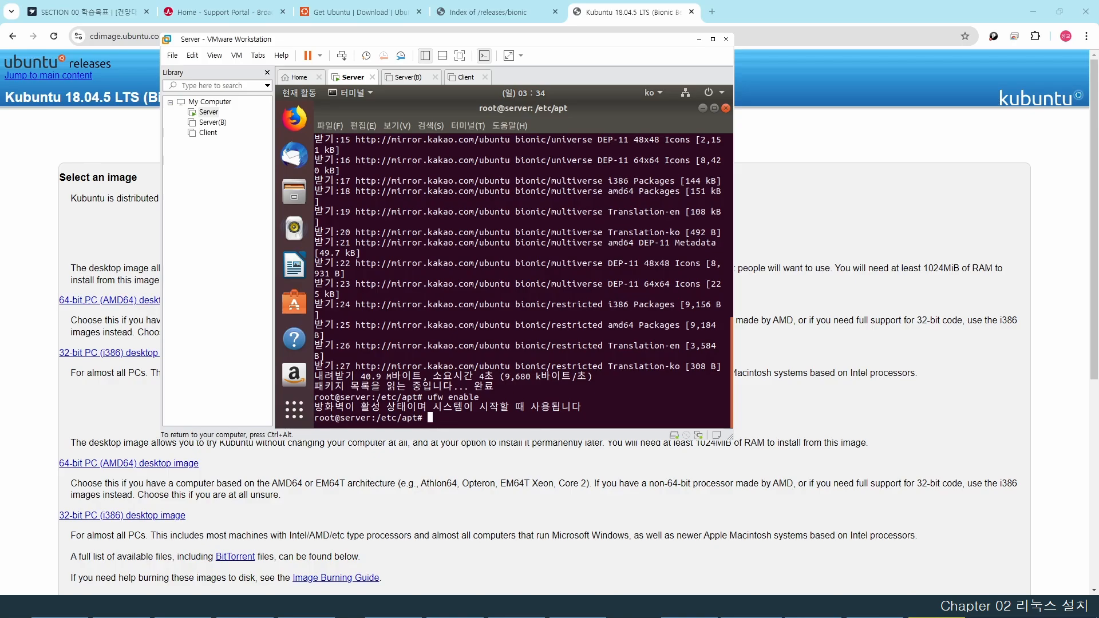
- Install vim and net-tools with apt-get -y install, then open Settings from the system menu
text(apt-get -y install vim net-tools)
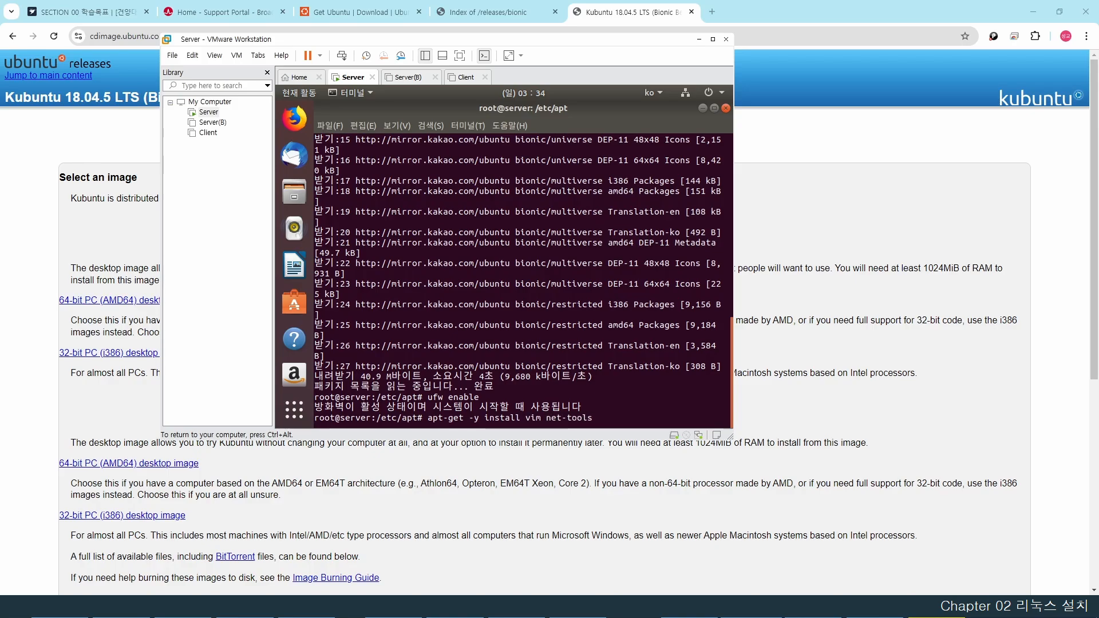
key(Return)
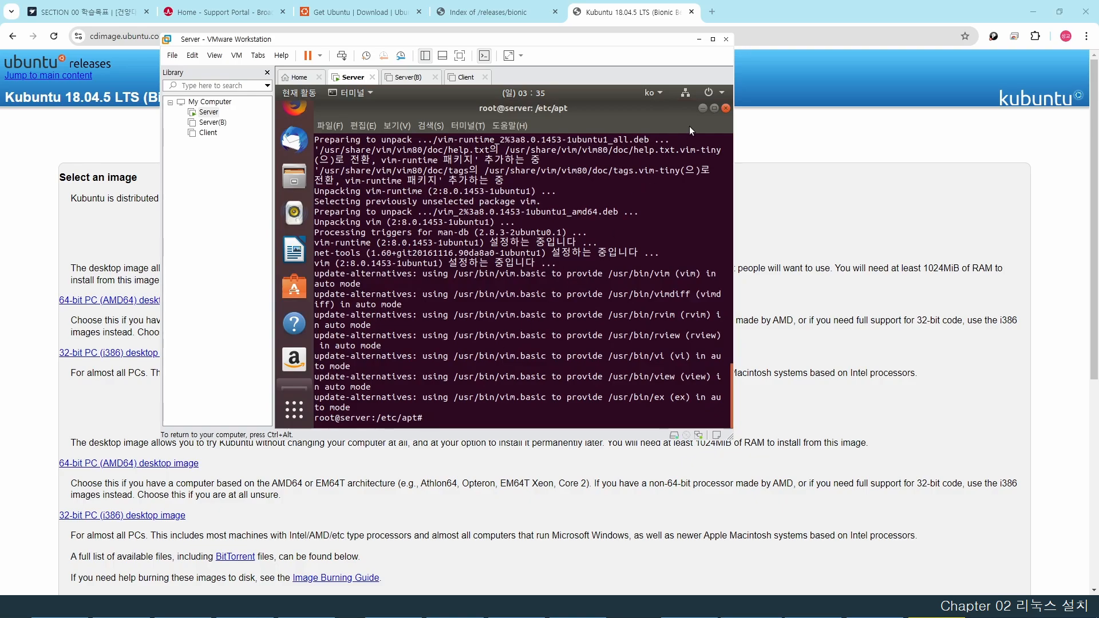
click(722, 92)
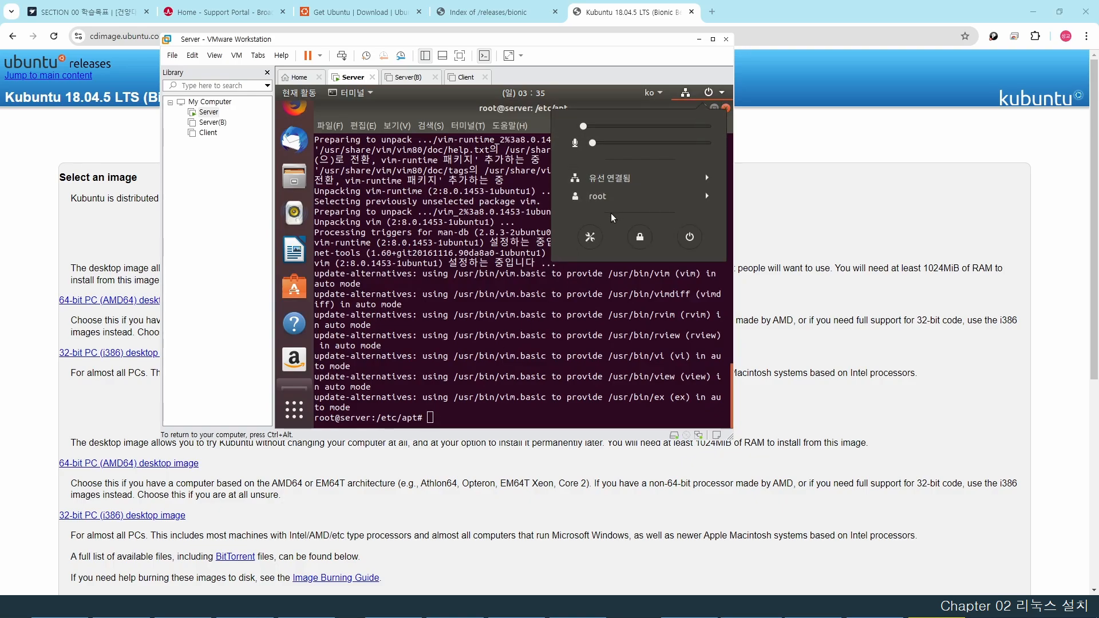
click(591, 237)
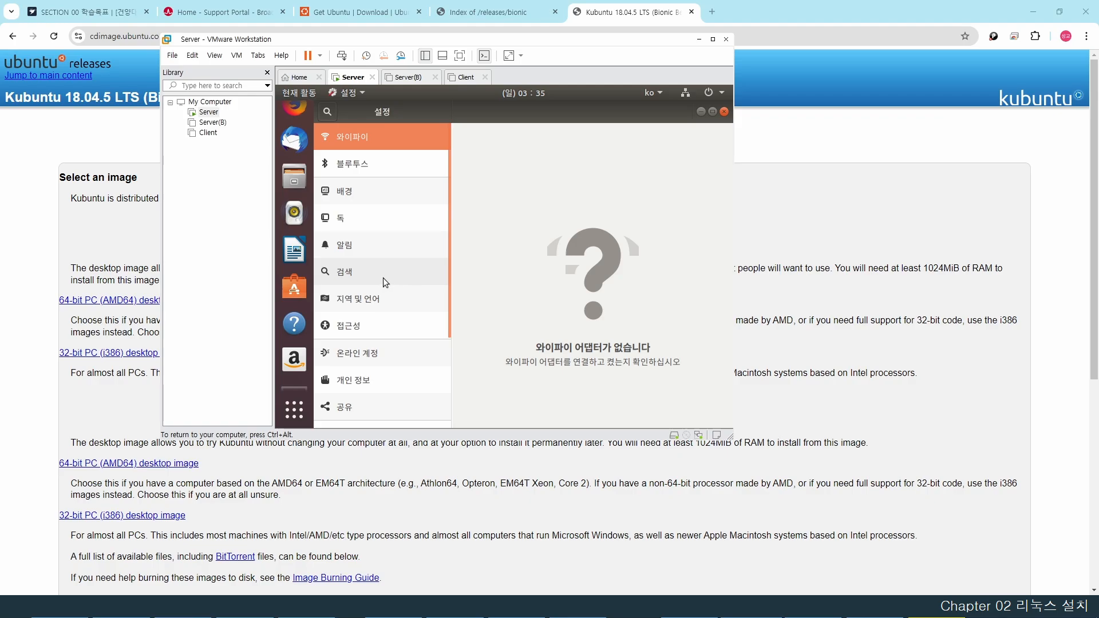
- Under 전원, set the 빈 화면 delay to 안 함, then close Settings
scroll(382, 277, down, 5)
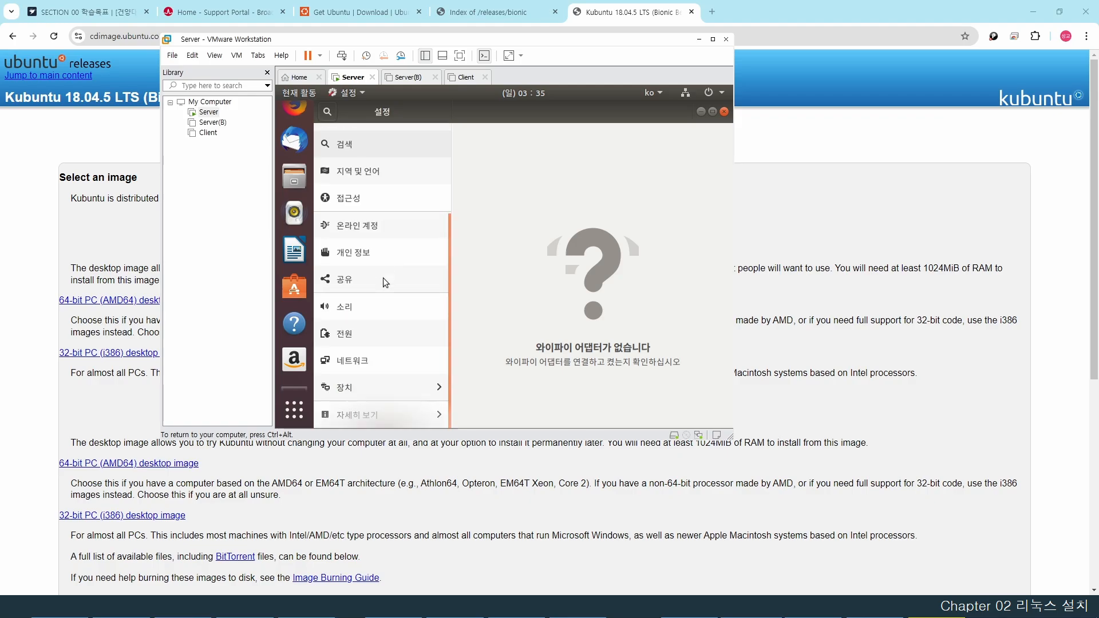
click(363, 333)
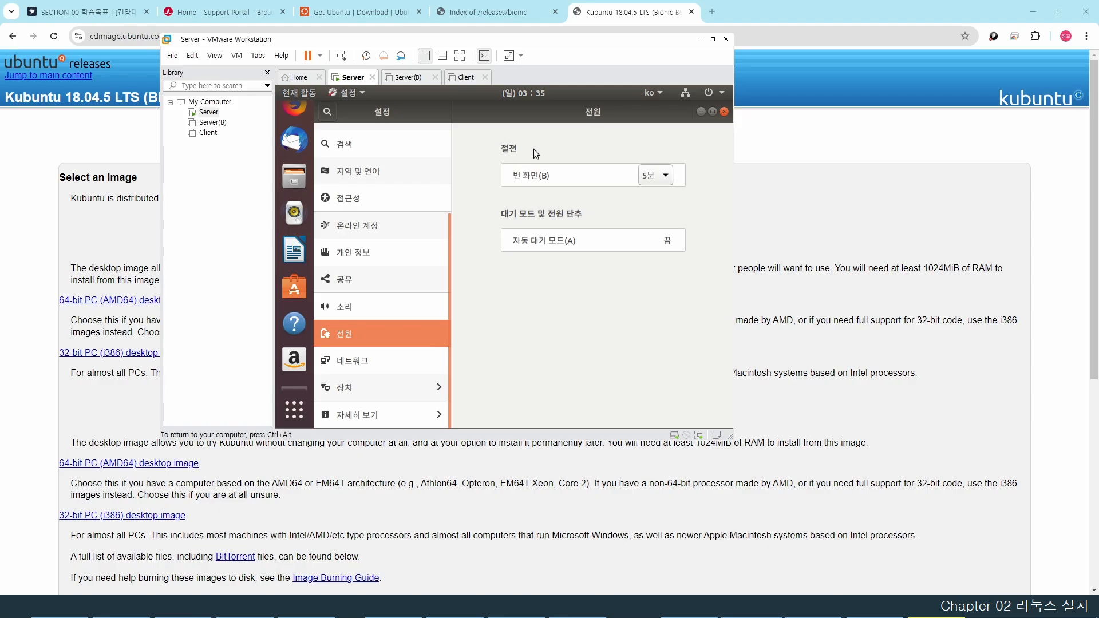
click(653, 176)
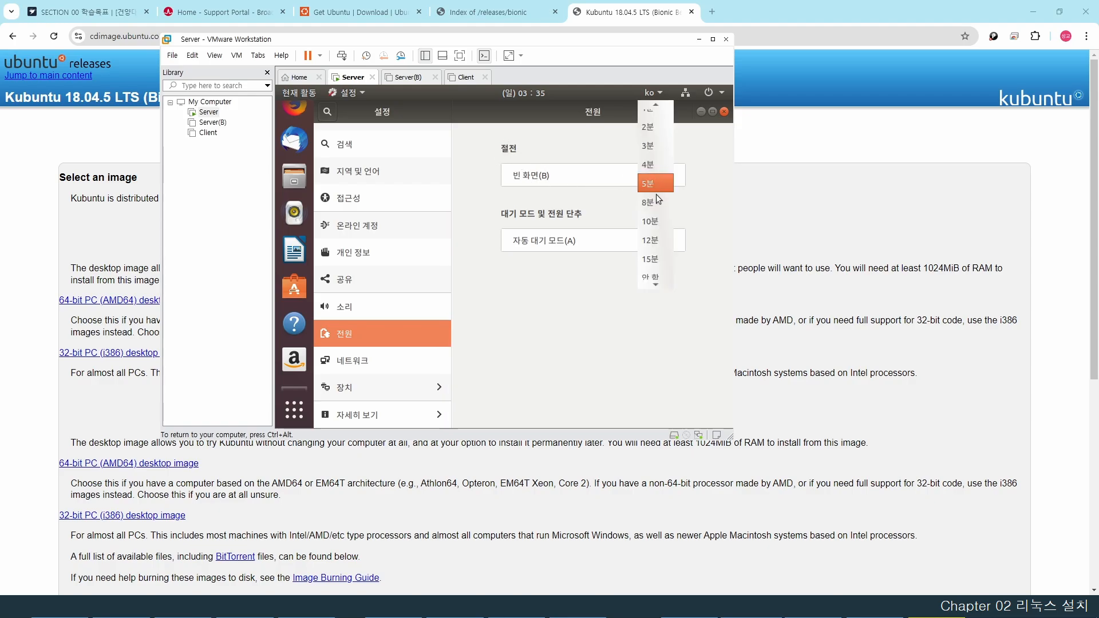
click(651, 271)
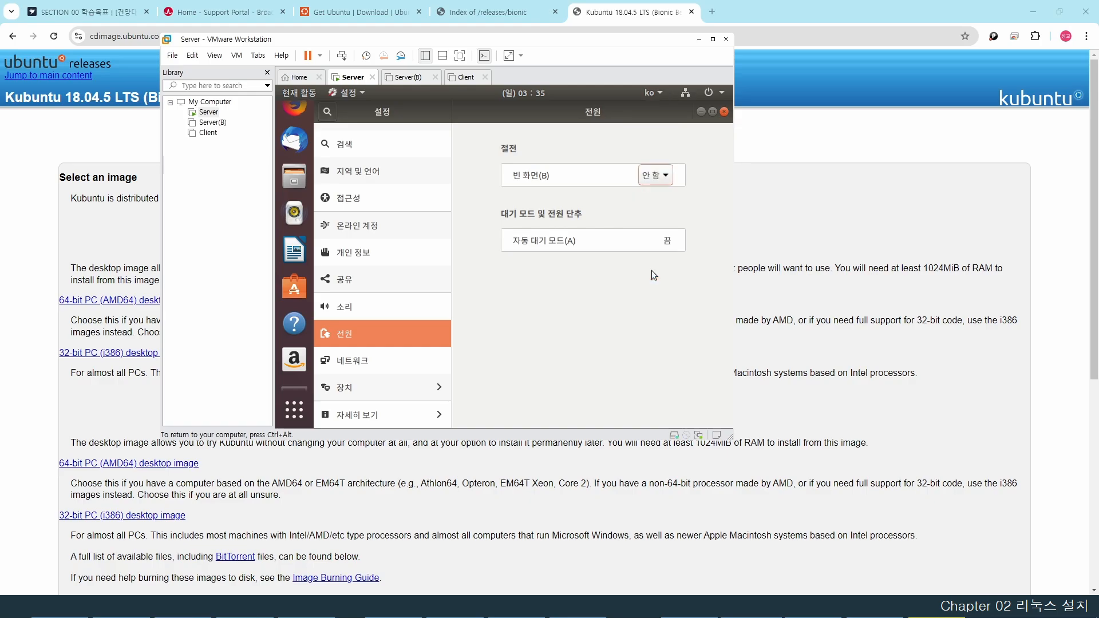
click(724, 113)
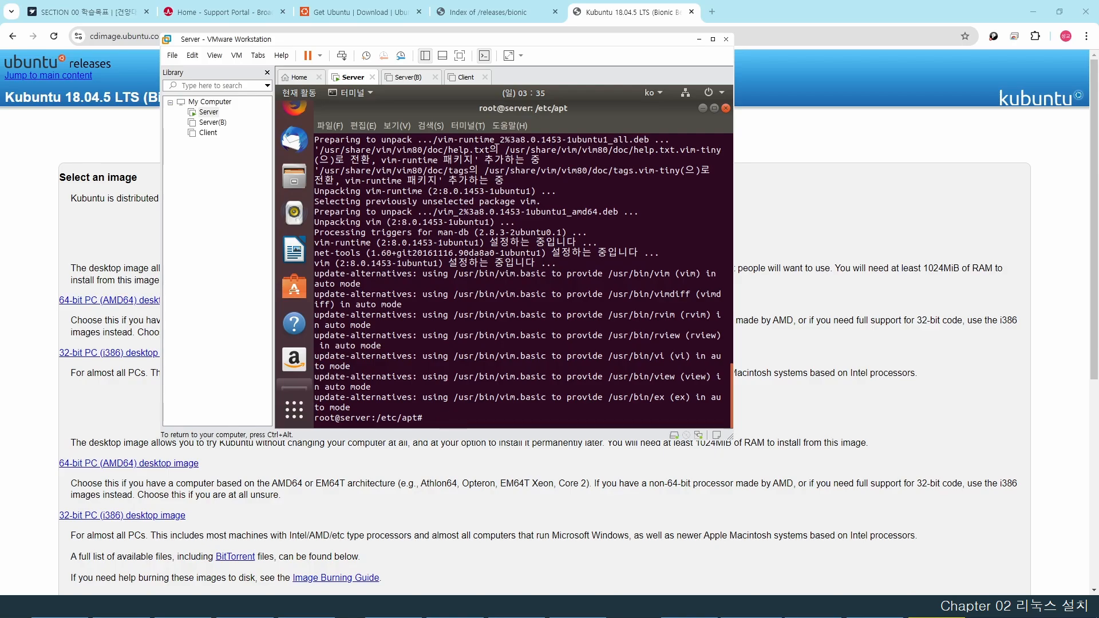
- Erase the test characters and select the Hangul input engine from the input source menu
text(asdlfkjasdfasdf)
key(BackSpace)
key(BackSpace)
key(BackSpace)
key(BackSpace)
key(BackSpace)
key(BackSpace)
key(BackSpace)
key(BackSpace)
key(BackSpace)
key(BackSpace)
key(BackSpace)
key(BackSpace)
key(BackSpace)
key(BackSpace)
key(BackSpace)
key(BackSpace)
key(BackSpace)
key(BackSpace)
click(661, 93)
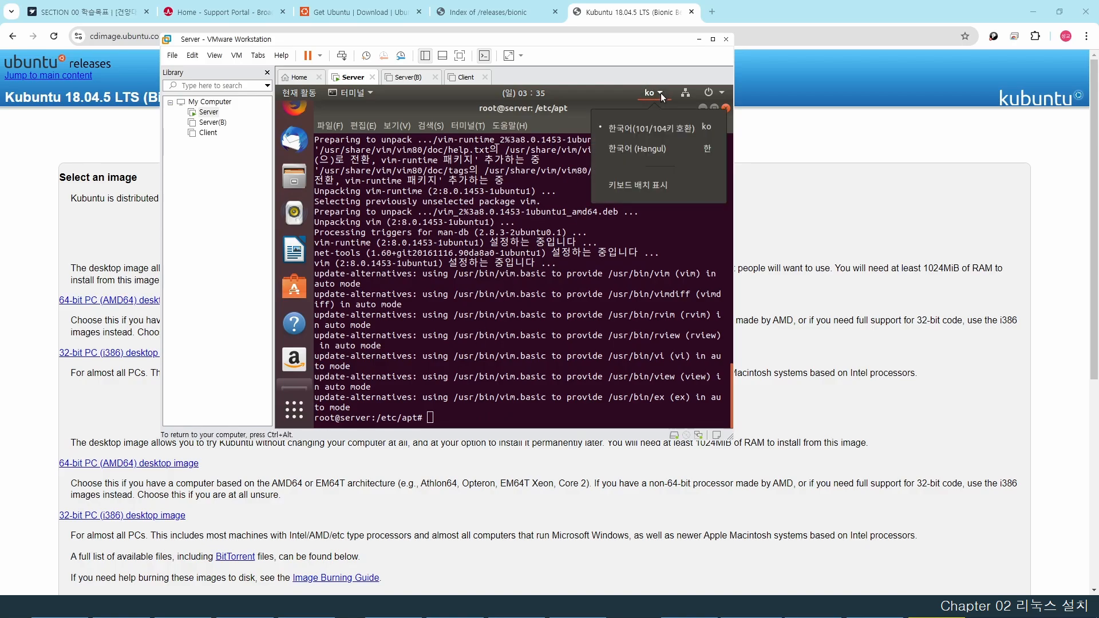
click(683, 149)
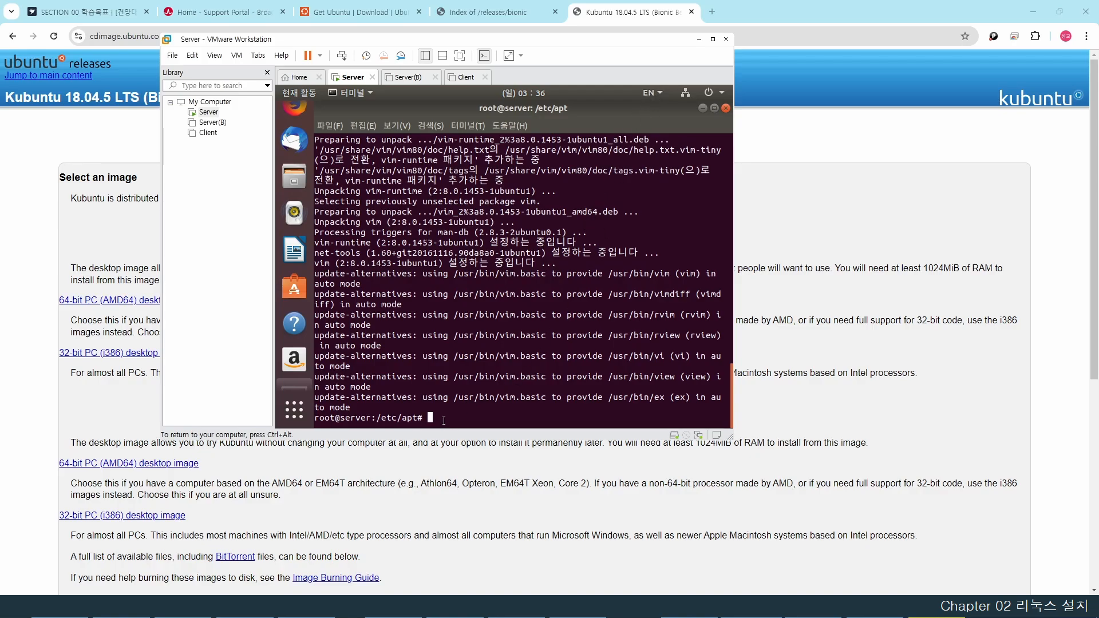
- Type the mixed test line 한글hangul한글, toggling Korean and English, and submit it
key(Hangul)
text(한글)
key(Hangul)
text(hangul)
key(Hangul)
text(한글)
key(Return)
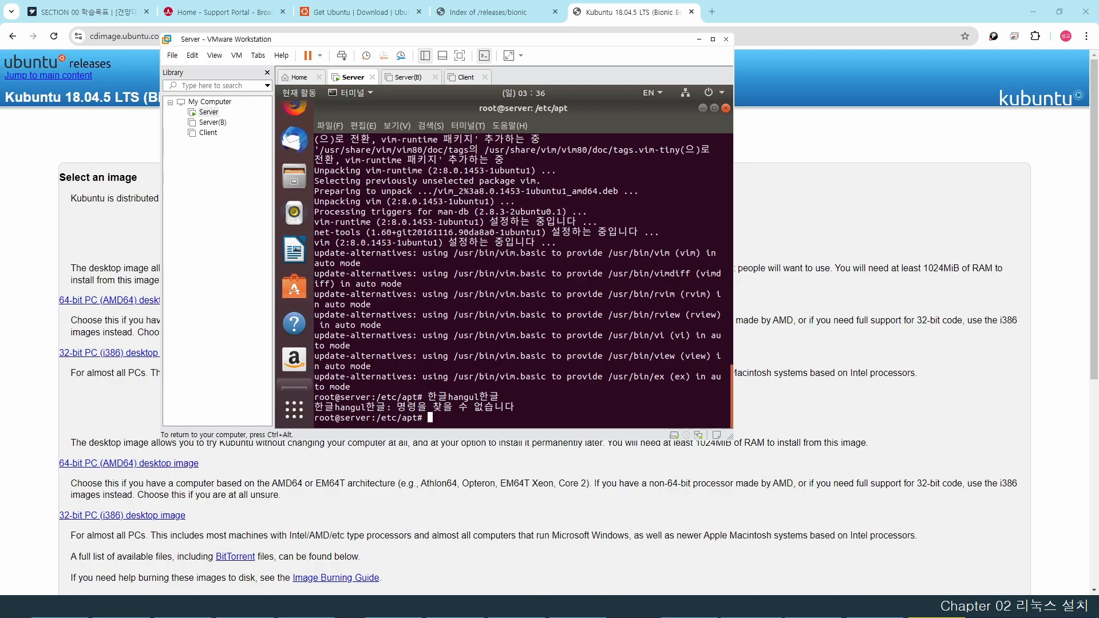
- Switch back to English and power off the Server guest with halt -p
key(Hangul)
text(halt -p)
key(Return)
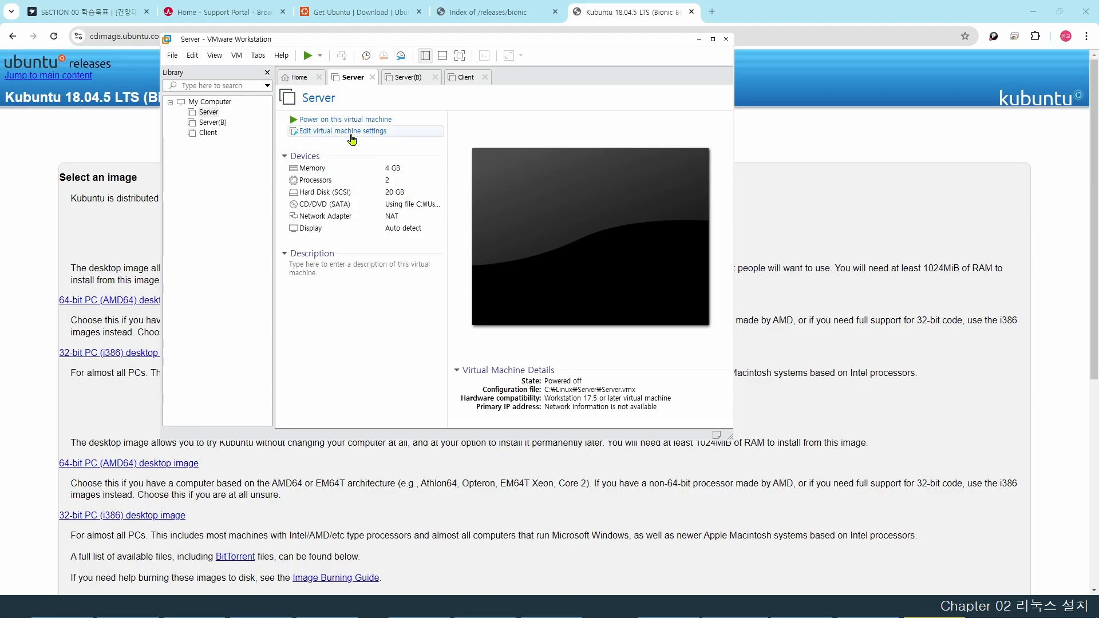
- Point the Server VM's CD/DVD at the physical drive with Connect at power on unchecked
click(209, 112)
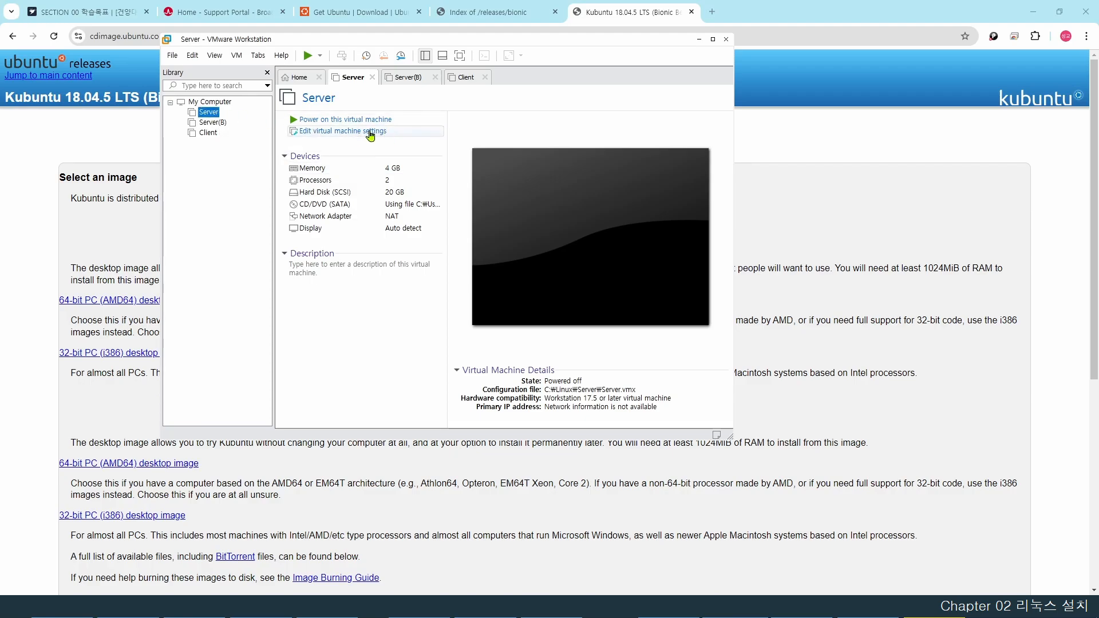
click(370, 132)
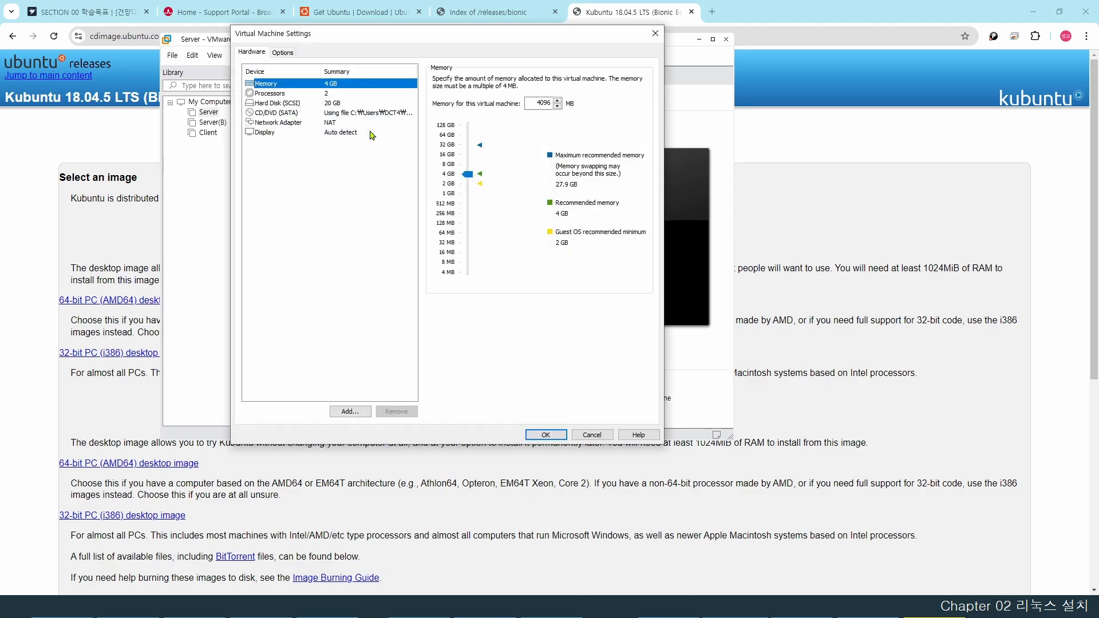
click(300, 114)
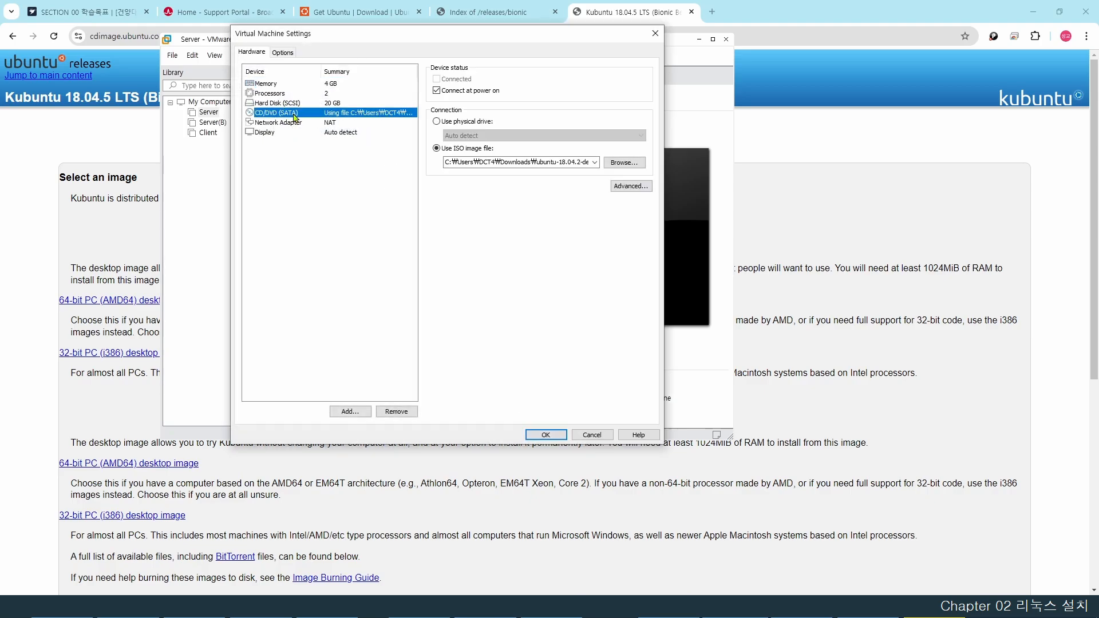
click(437, 123)
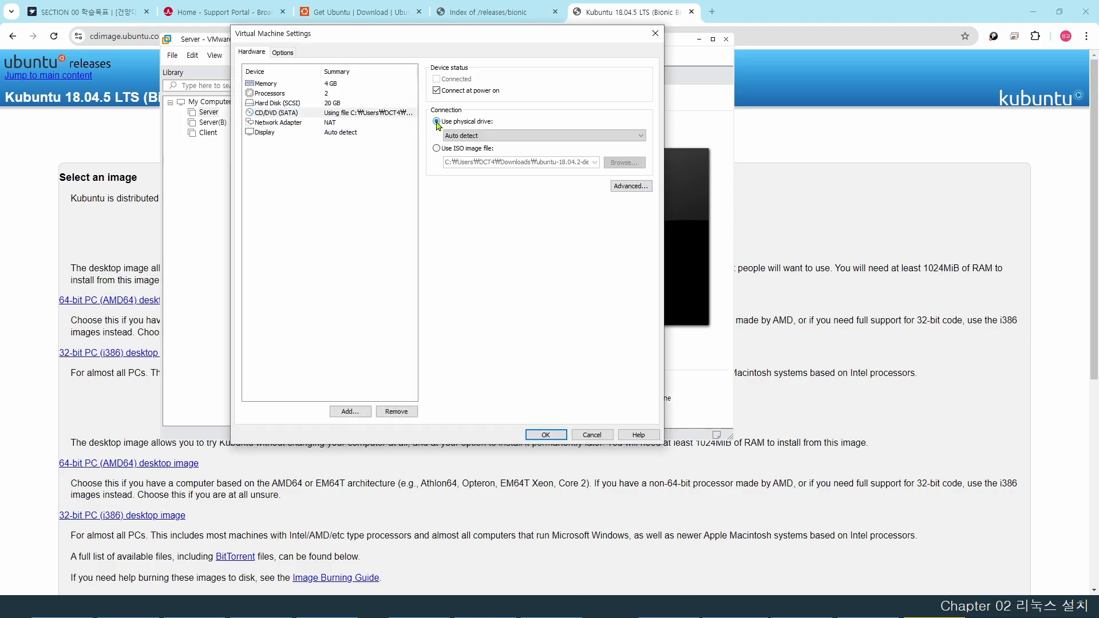
click(438, 91)
click(554, 433)
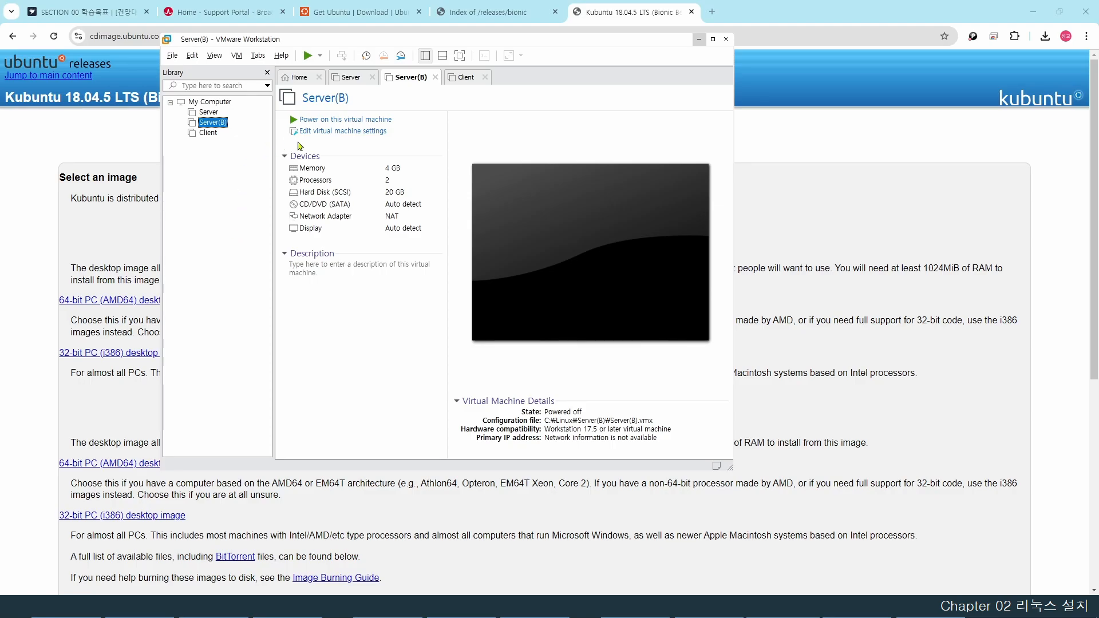
- Attach ubuntu-18.04.2-live-server-amd64.iso from Downloads to Server(B)'s CD/DVD, then start the VM
click(354, 135)
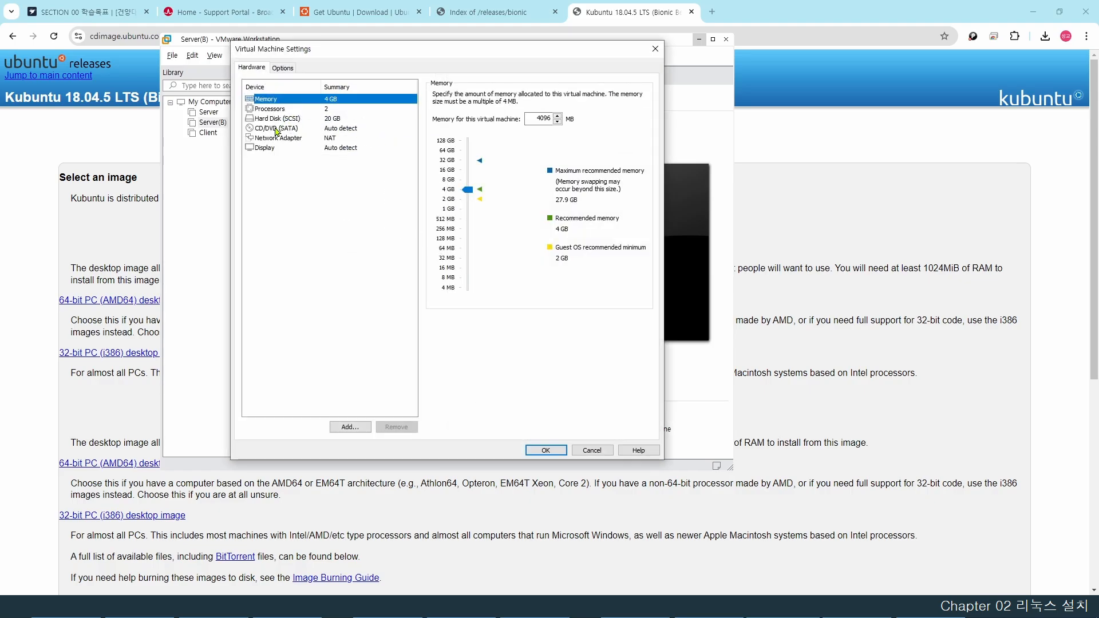
click(276, 128)
click(437, 163)
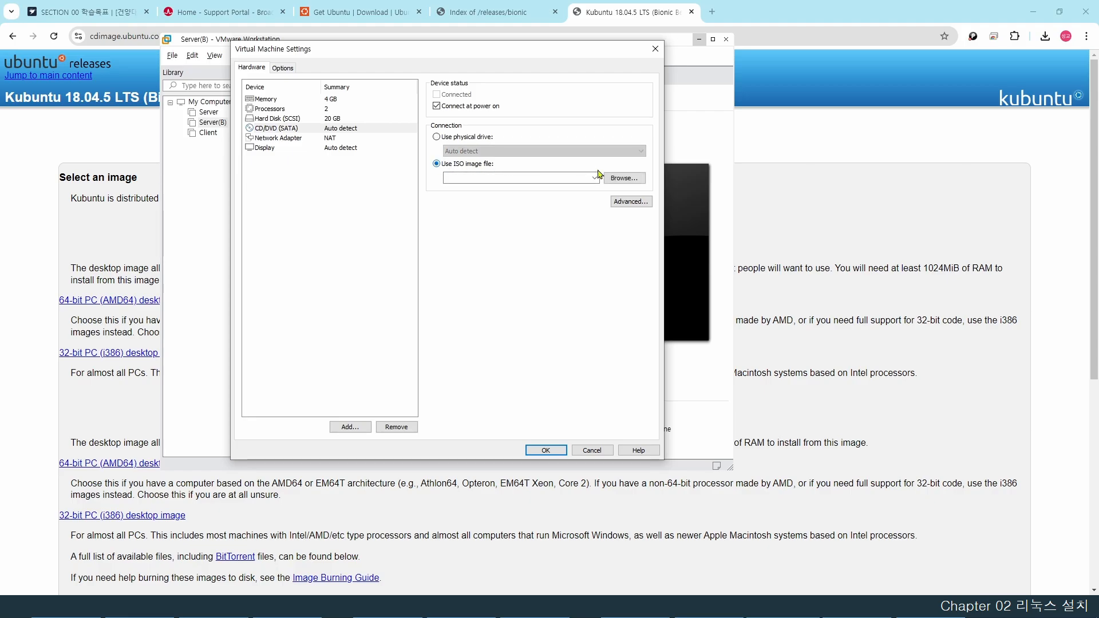
click(619, 178)
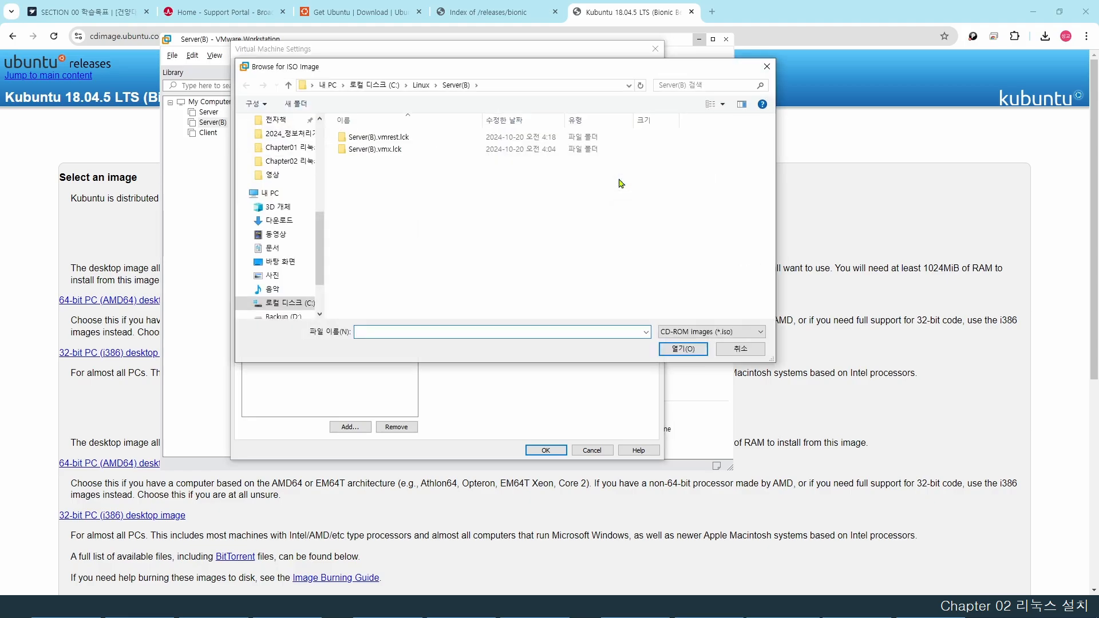
click(282, 221)
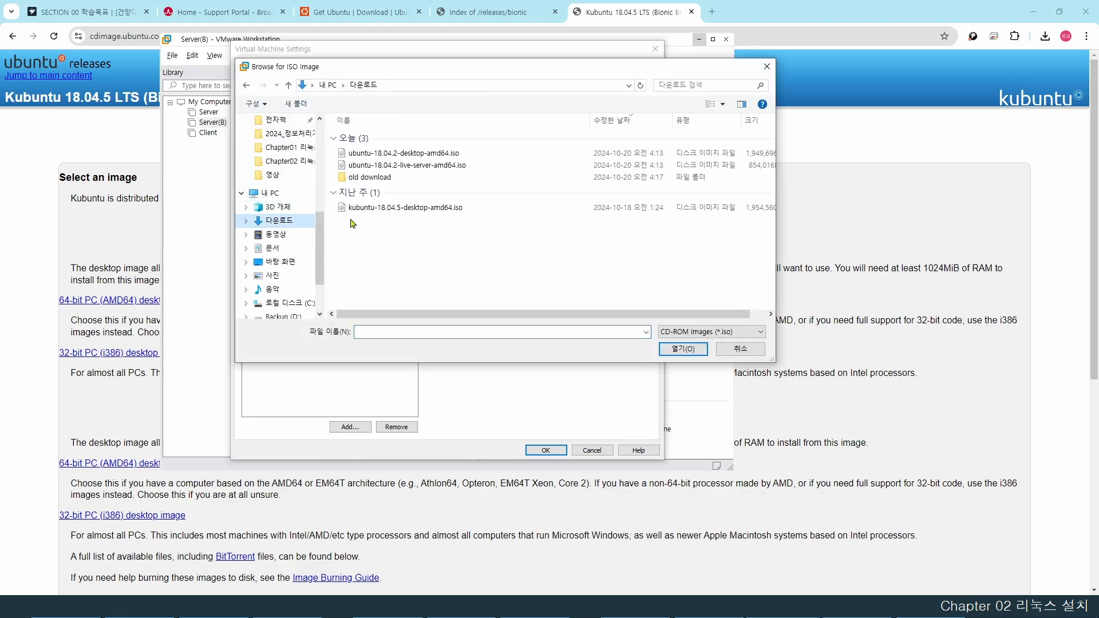
click(433, 166)
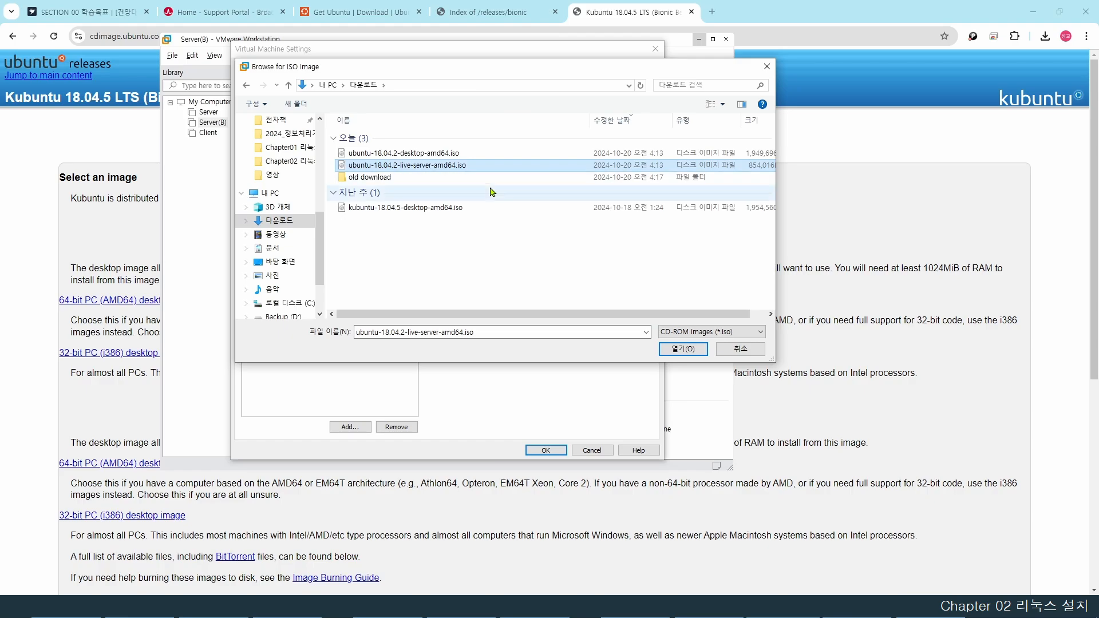
click(682, 348)
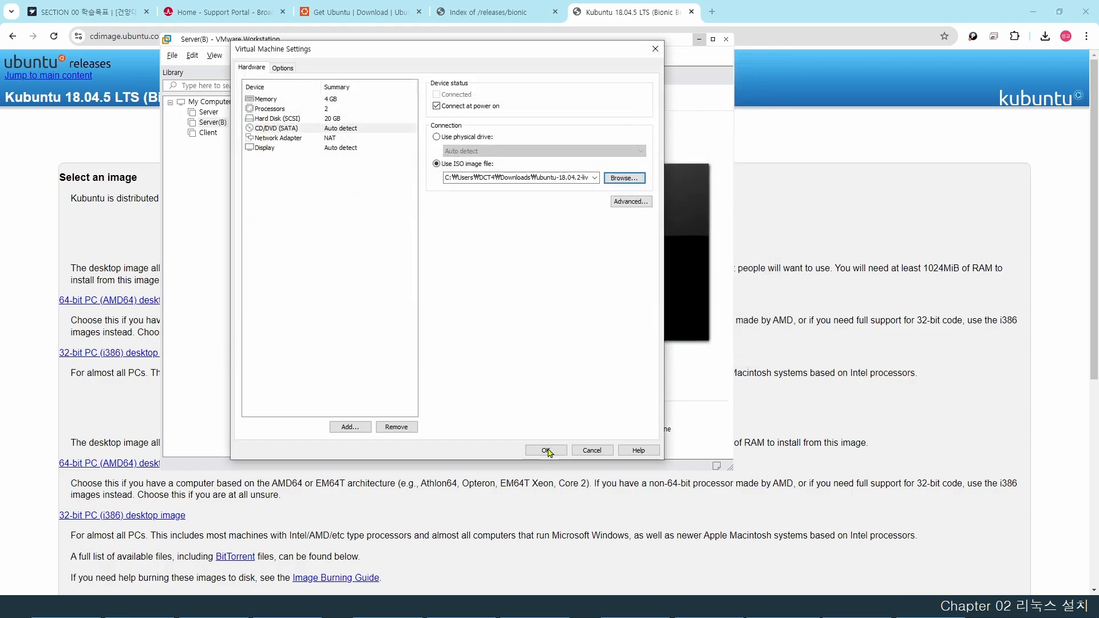
click(547, 451)
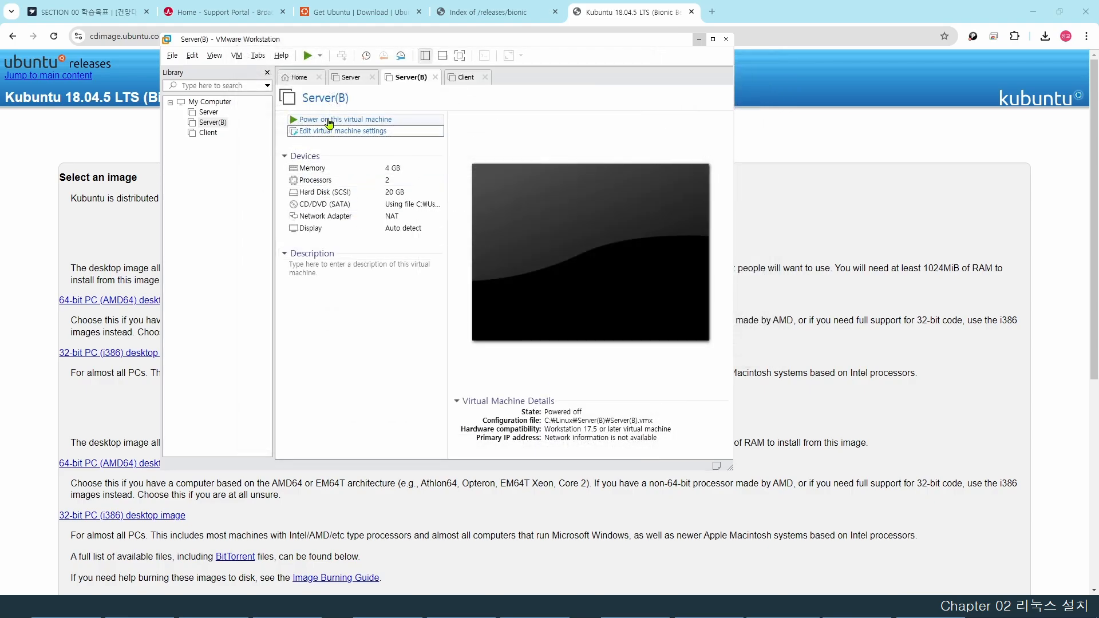
click(329, 120)
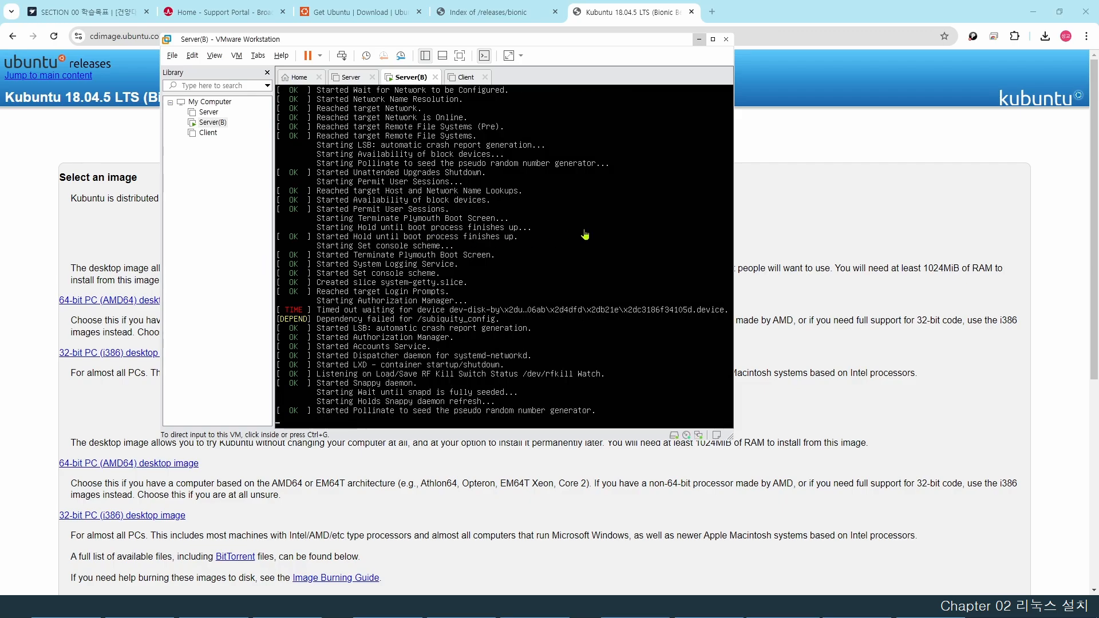
- Focus the Server(B) console and wait for boot to reach the installer language screen
click(596, 196)
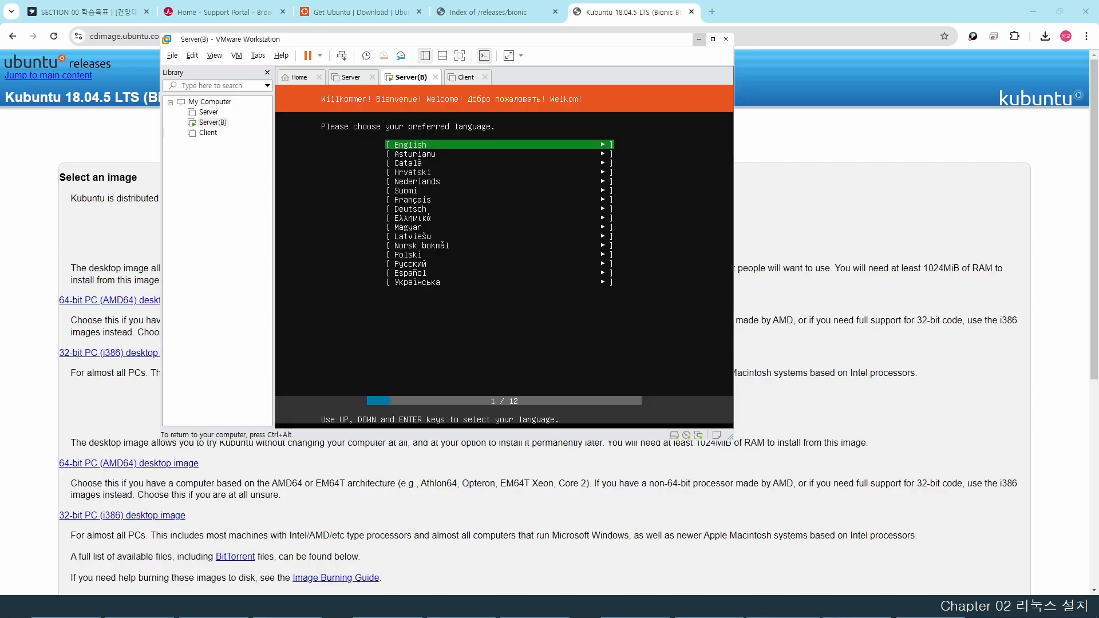
- Accept English, US keyboard, Install Ubuntu, default DHCP network, no proxy and default mirror
key(Return)
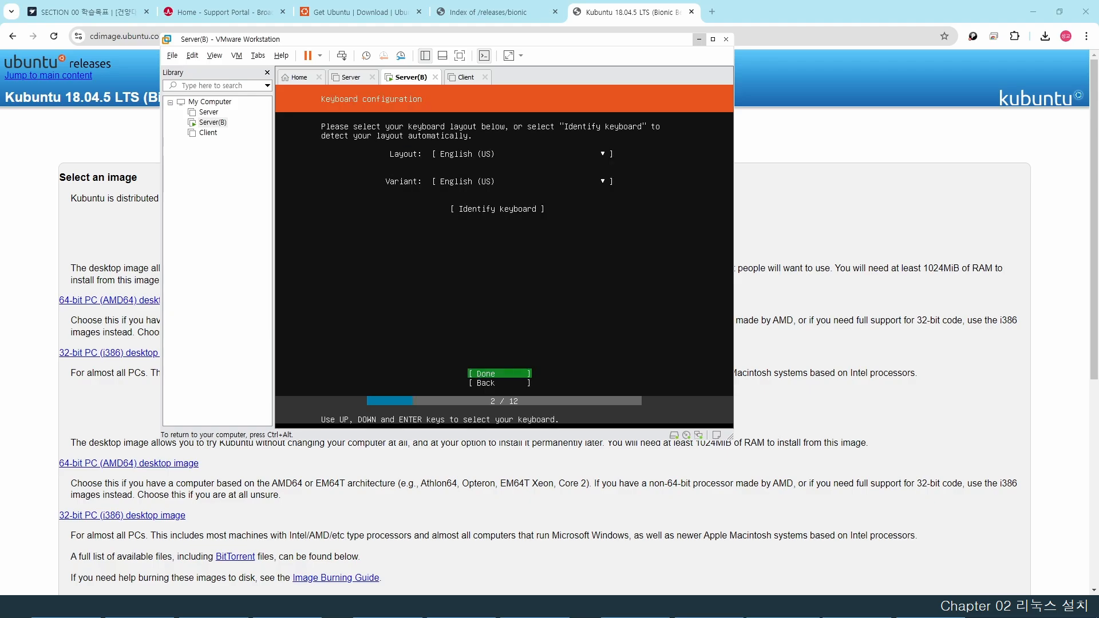
key(Return)
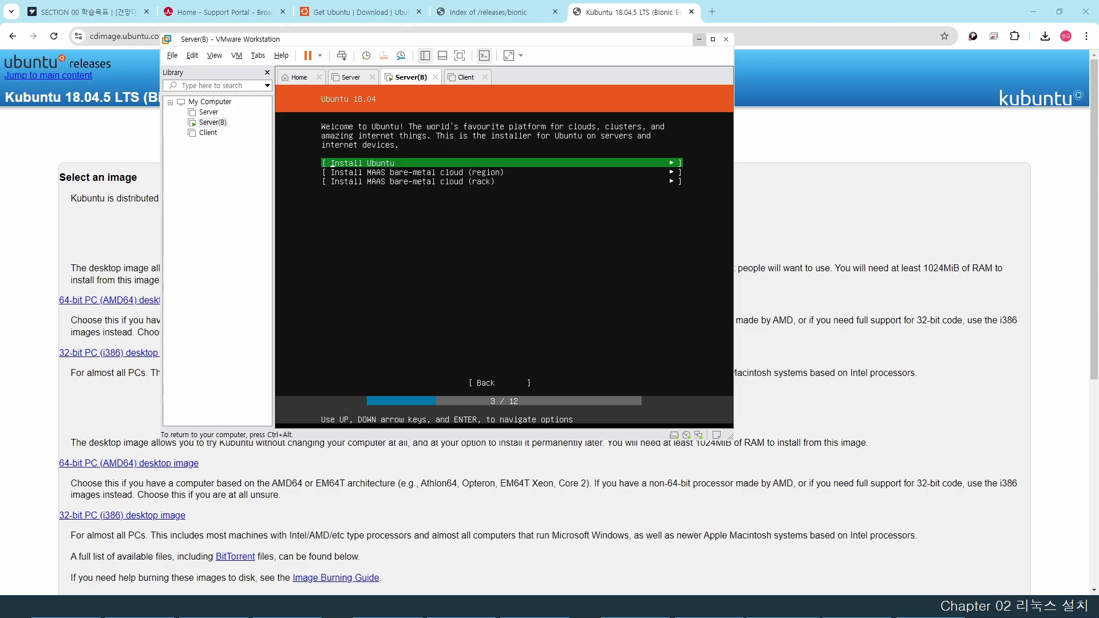
key(Return)
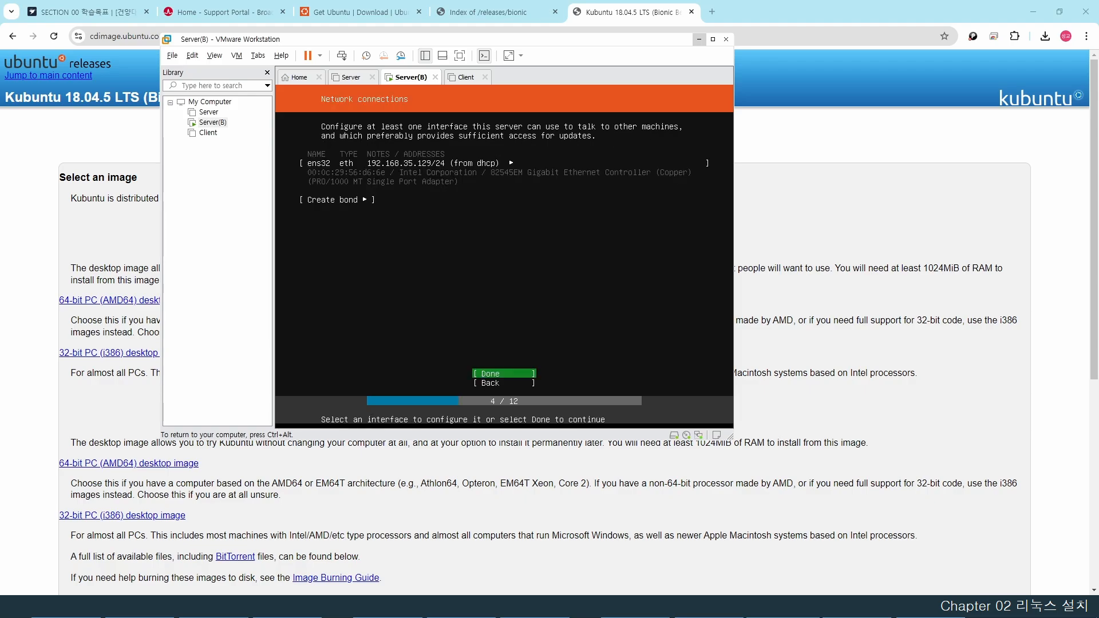
key(Return)
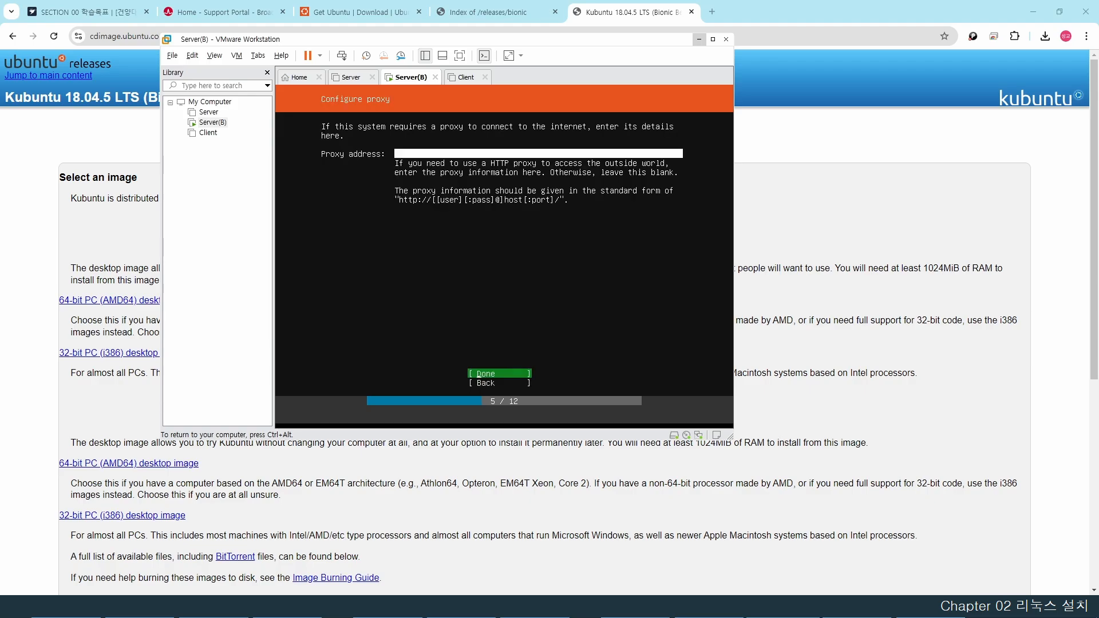
key(Return)
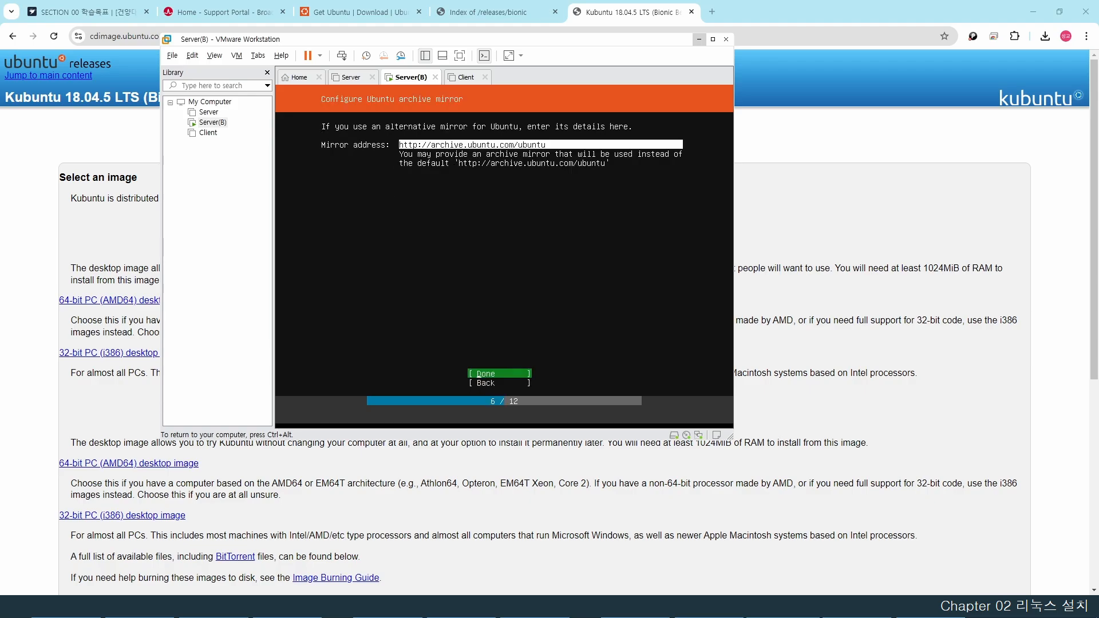
key(Return)
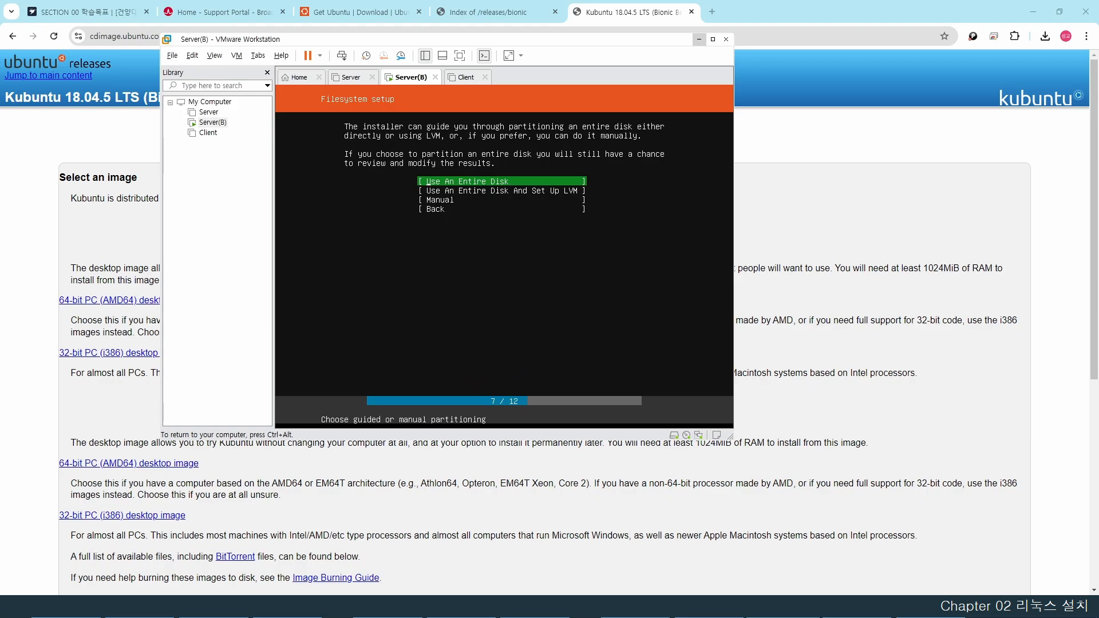
- Install onto the entire /dev/sda disk, accept the proposed layout and confirm formatting
key(Return)
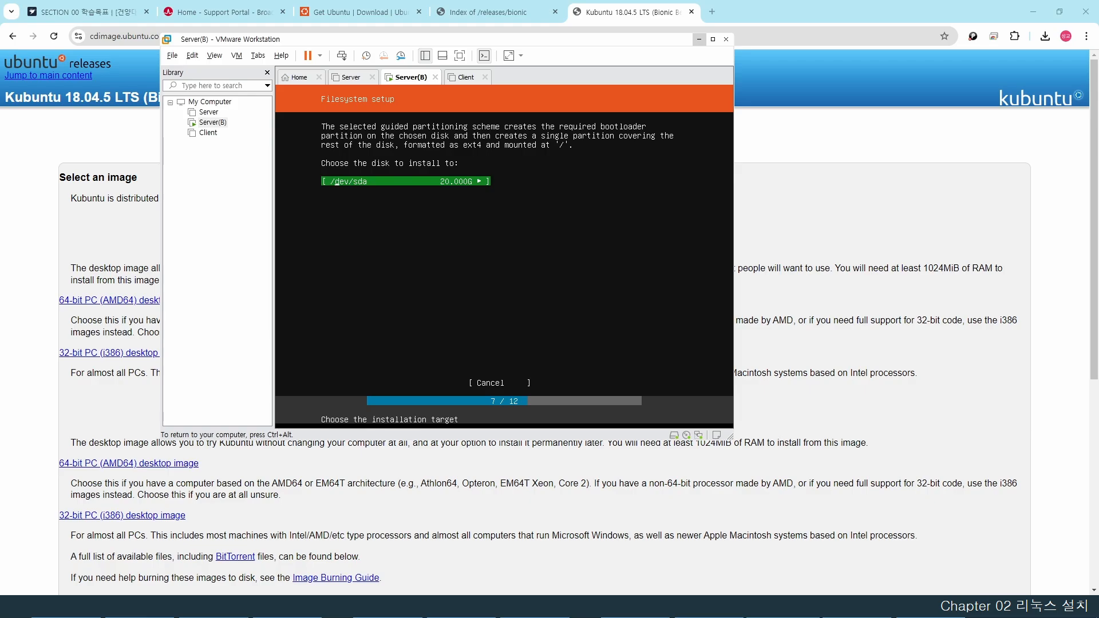
key(Return)
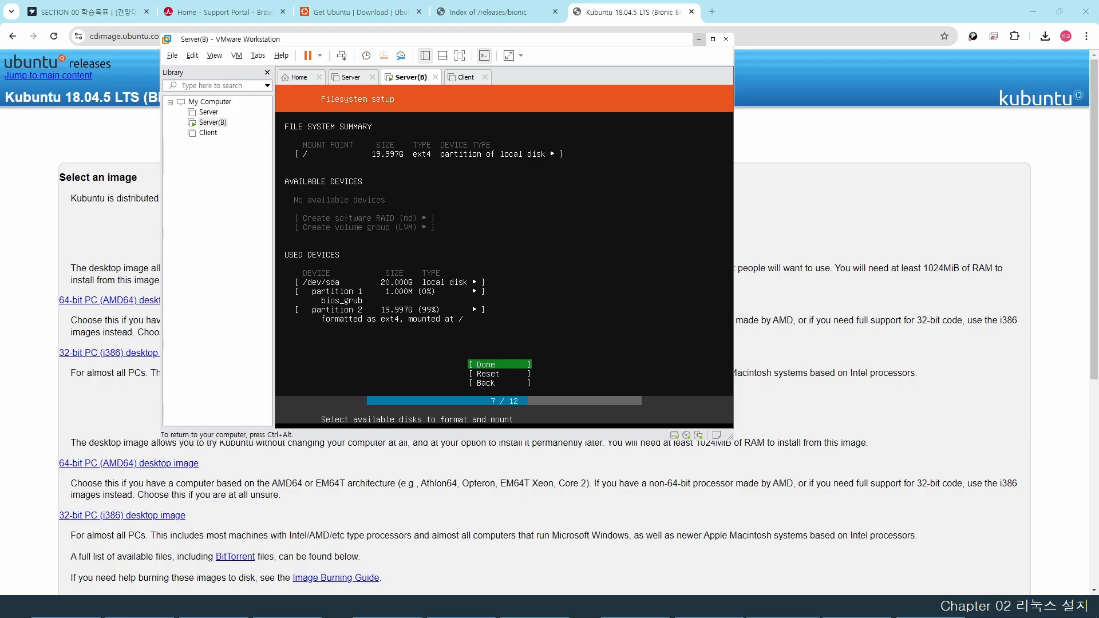
key(Return)
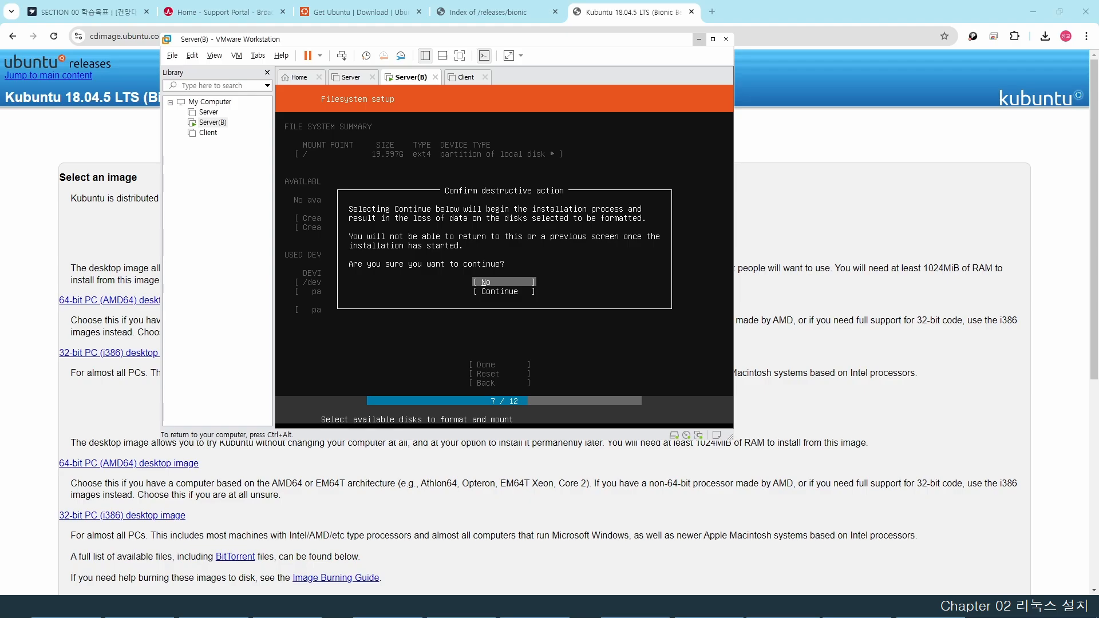
key(Down)
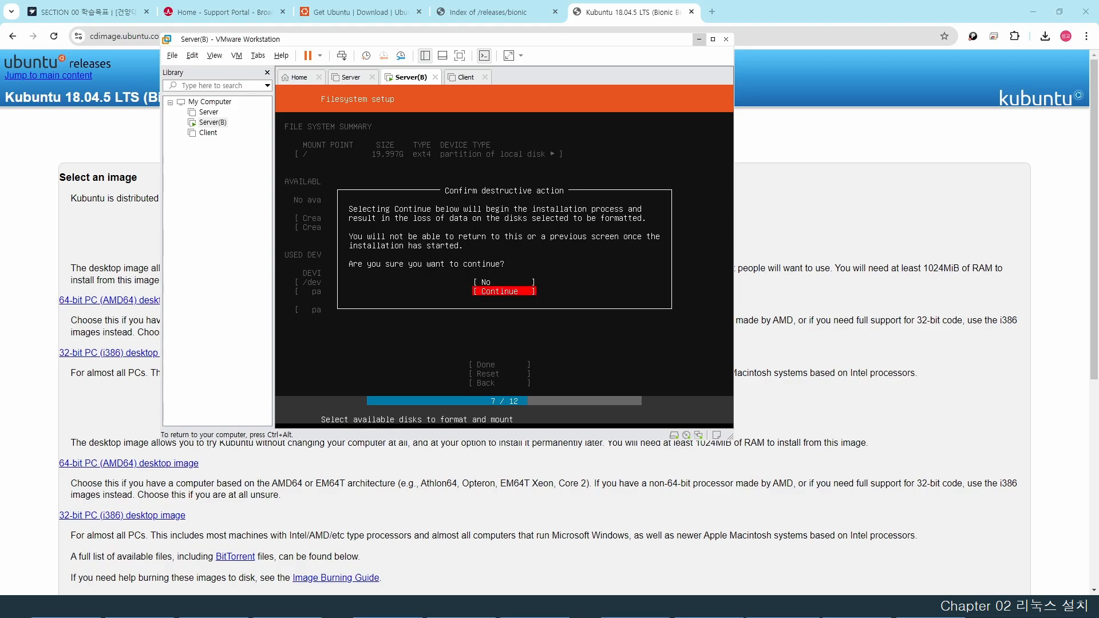
key(Return)
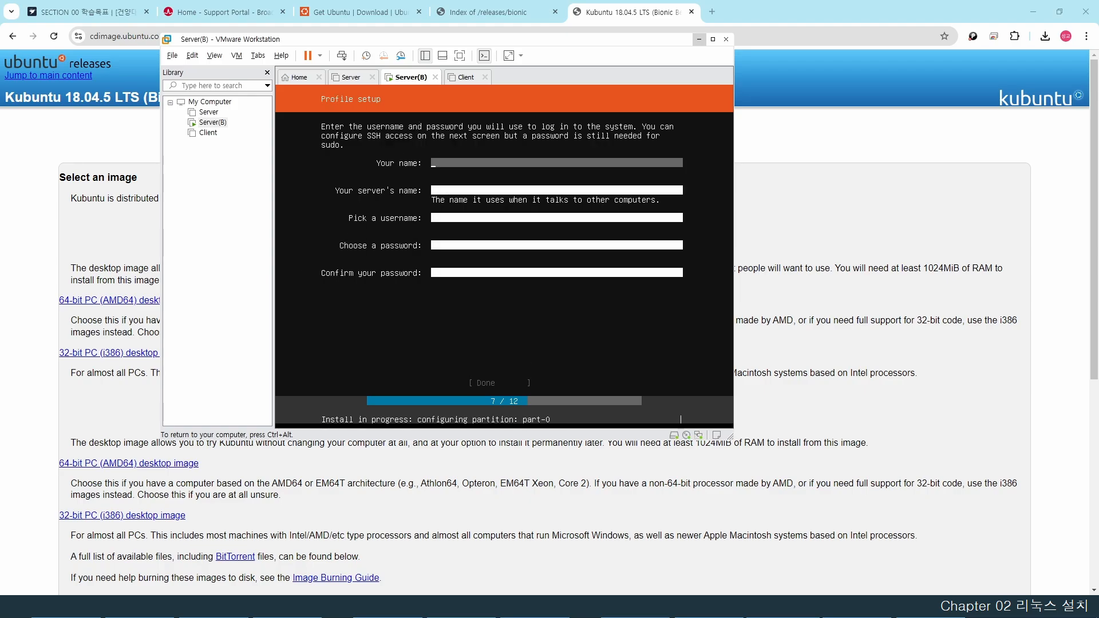
- Enter name ubuntu, server name server-b, username ubuntu, and the password twice
text(ubuntu)
key(Tab)
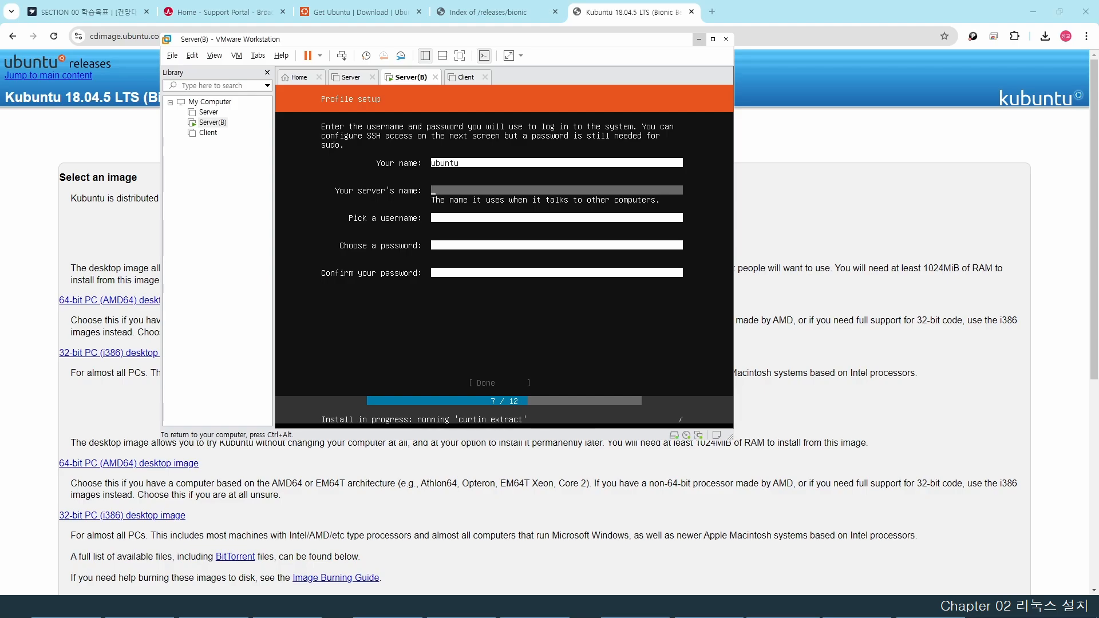
text(server-b)
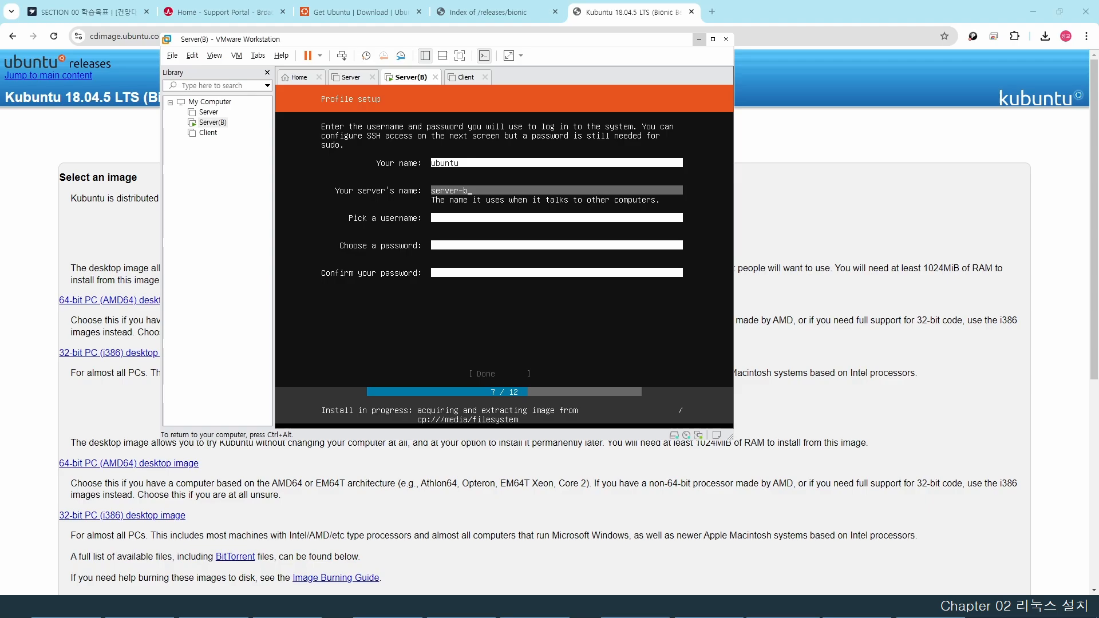
key(Tab)
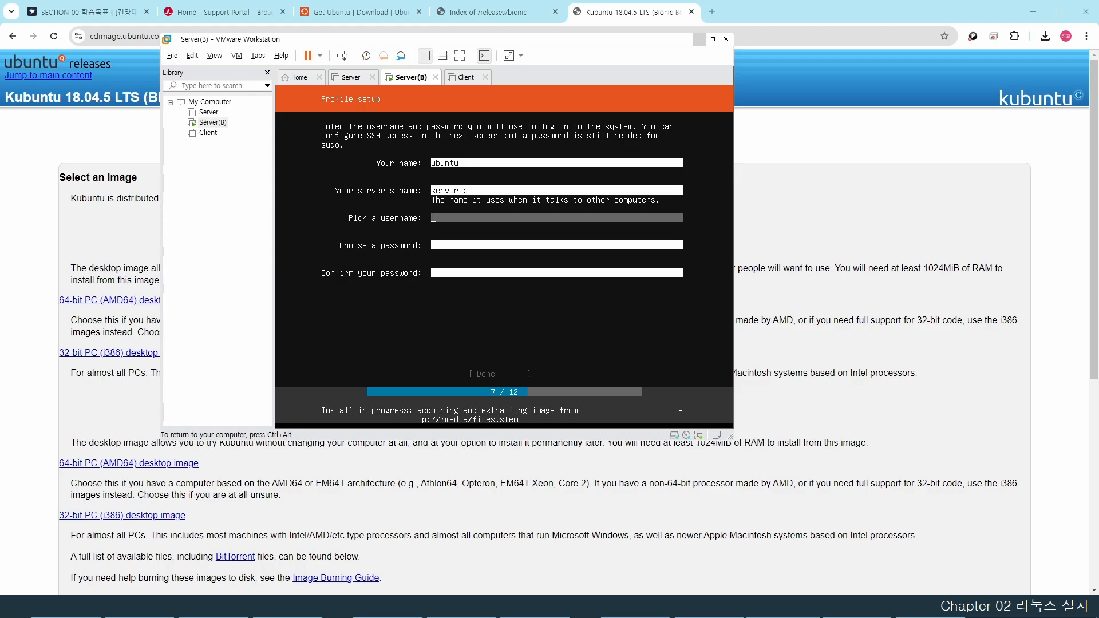
text(ubuntu)
key(Tab)
text(ubuntu)
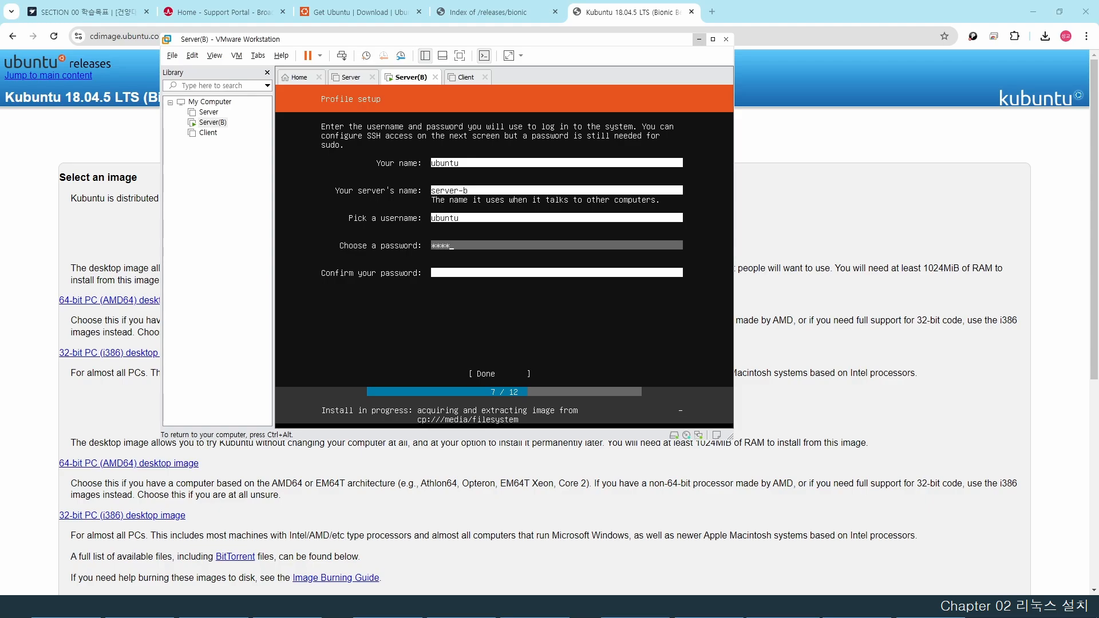
key(Tab)
text(ubuntu)
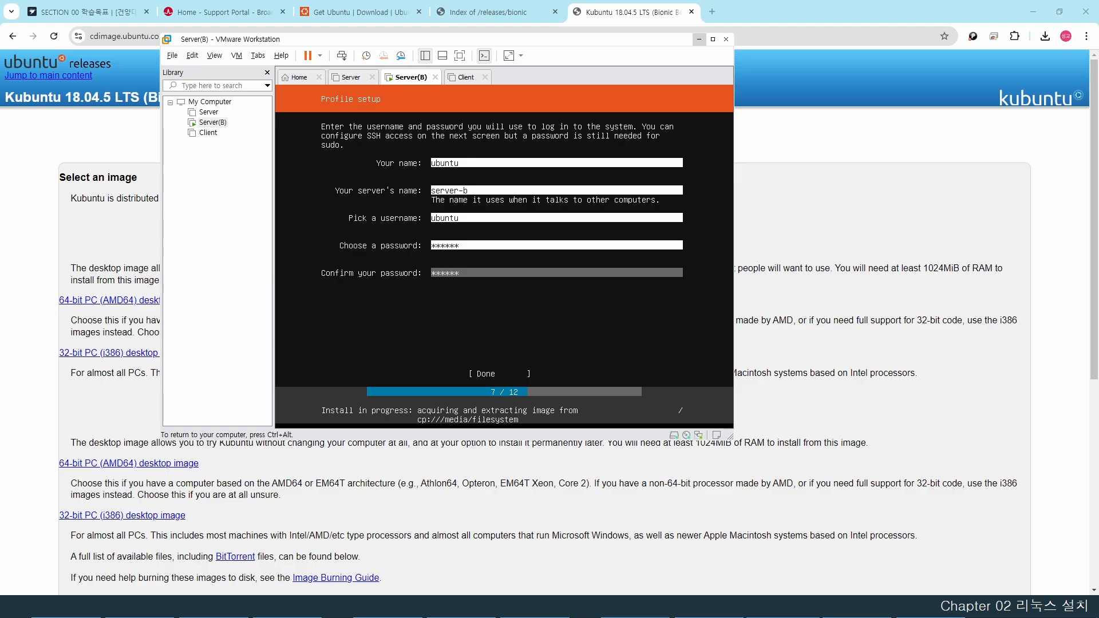
key(Tab)
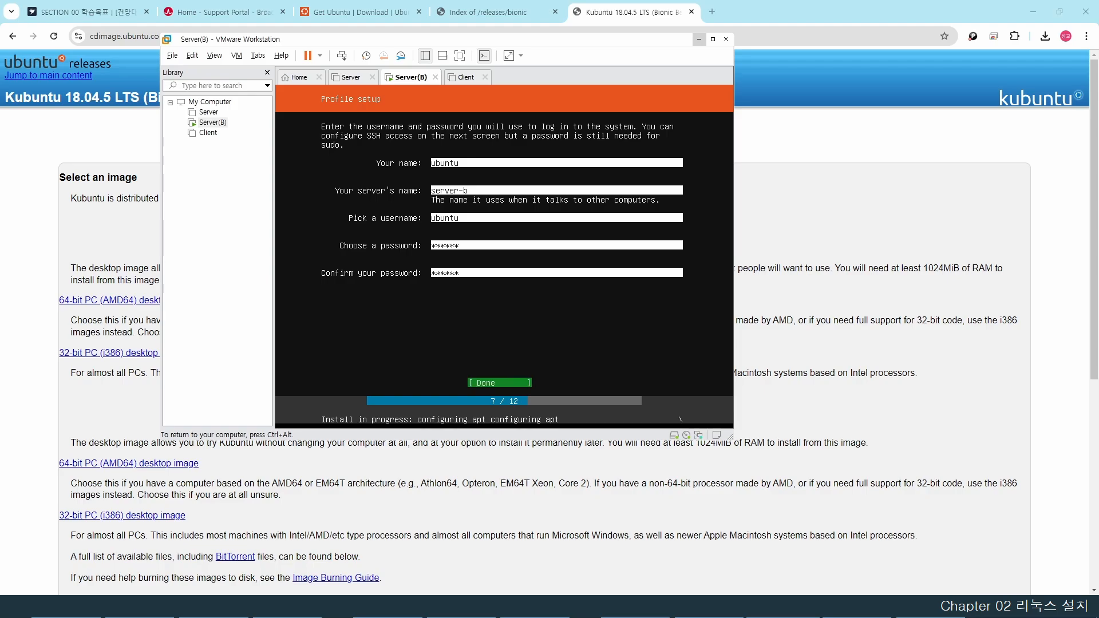
- Submit the profile, skip OpenSSH installation and continue with no featured snaps selected
key(Return)
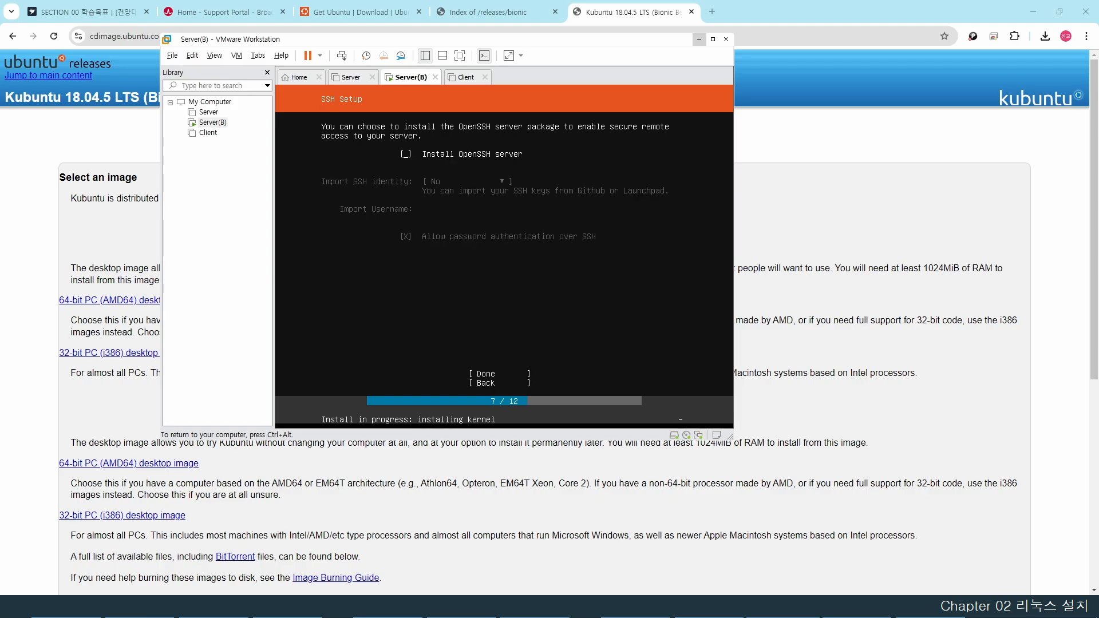
key(Tab)
key(Return)
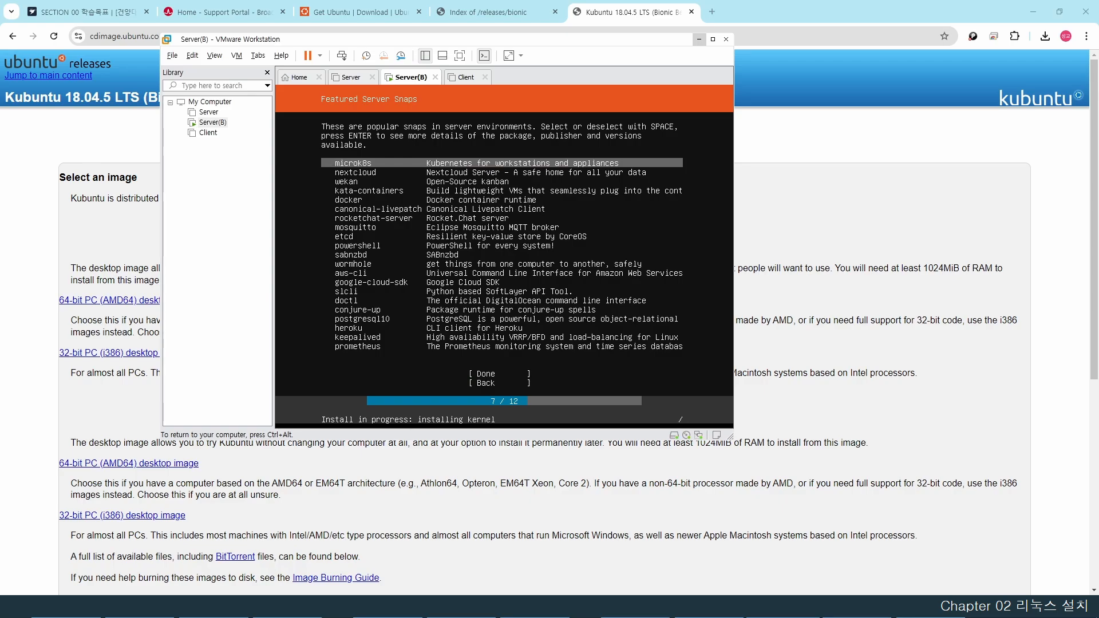
key(Tab)
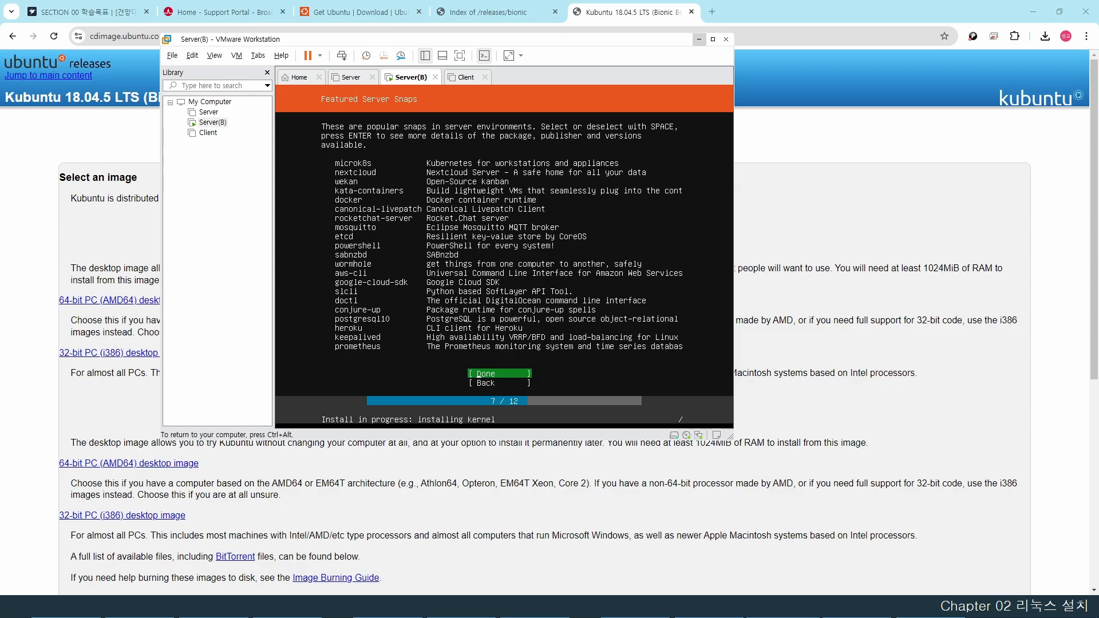
key(Return)
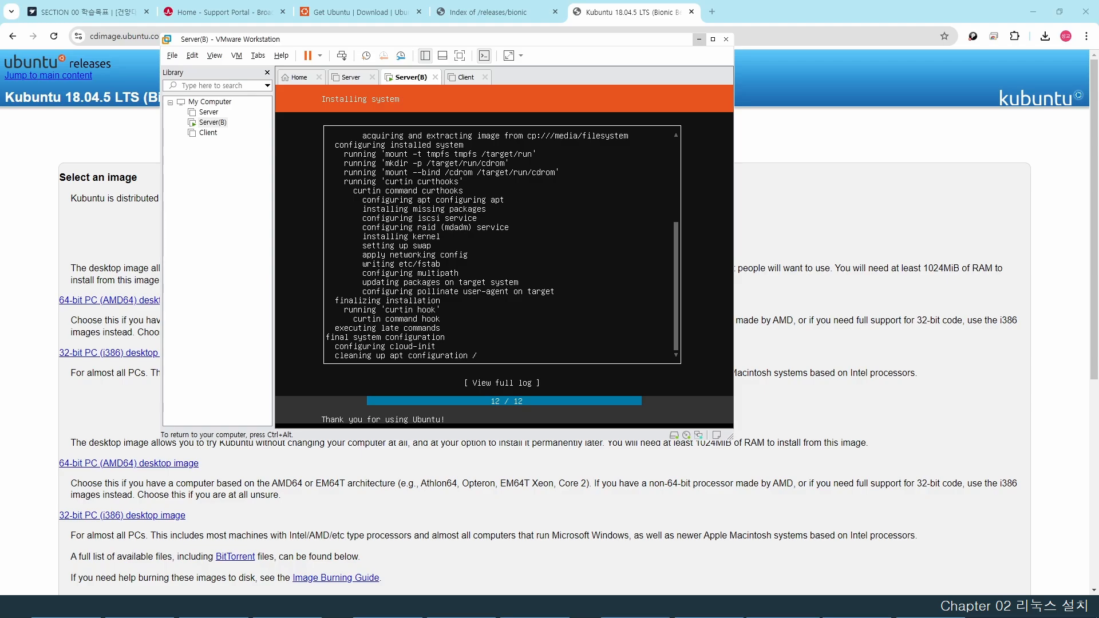
- Return keyboard control to Server(B) with Ctrl+G and choose Reboot Now
key(ctrl+alt)
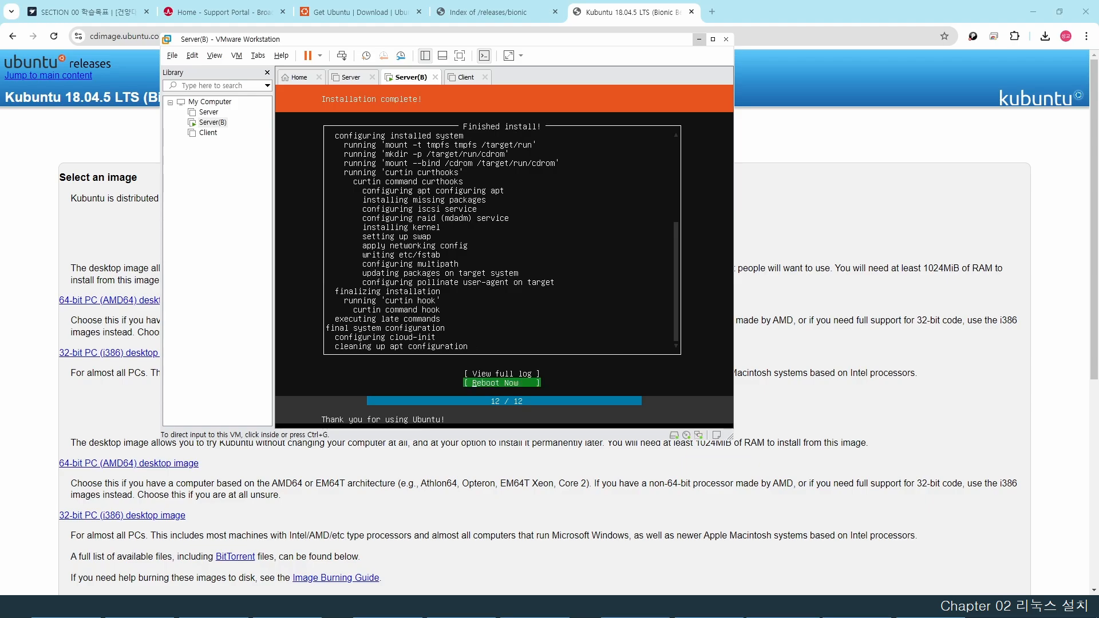
key(ctrl+g)
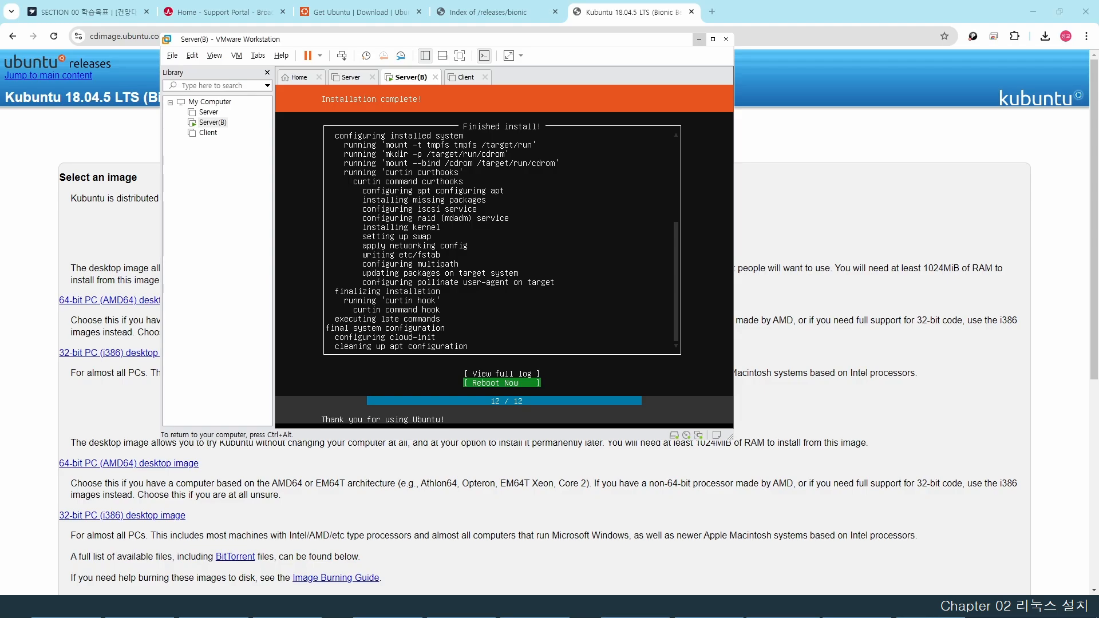
key(Return)
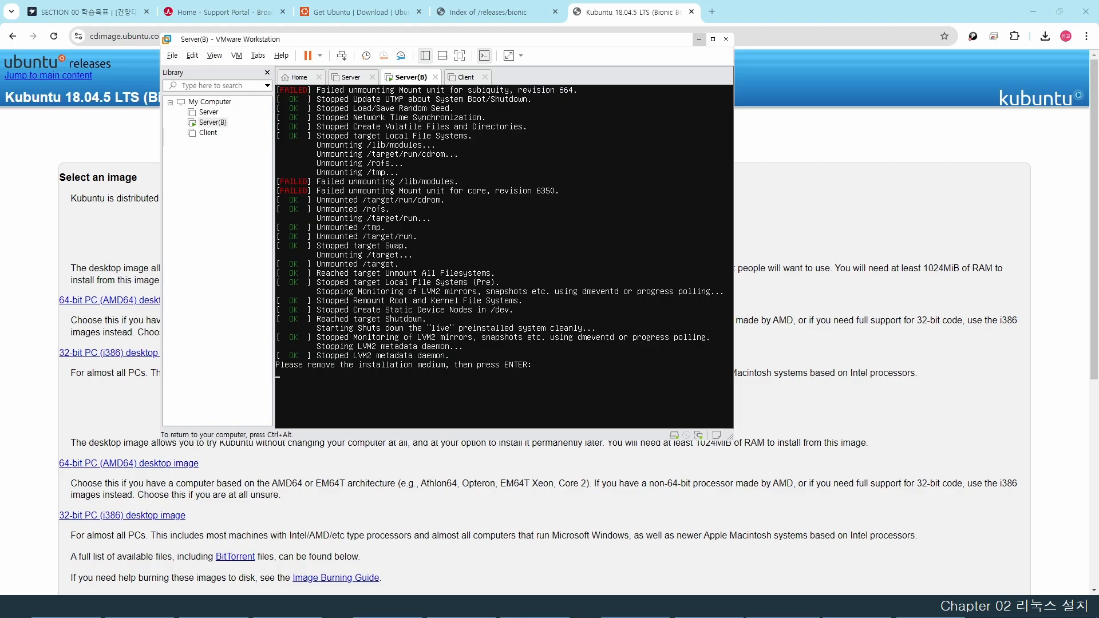
- Finish rebooting, log in as ubuntu with the account password, and run clear
key(Return)
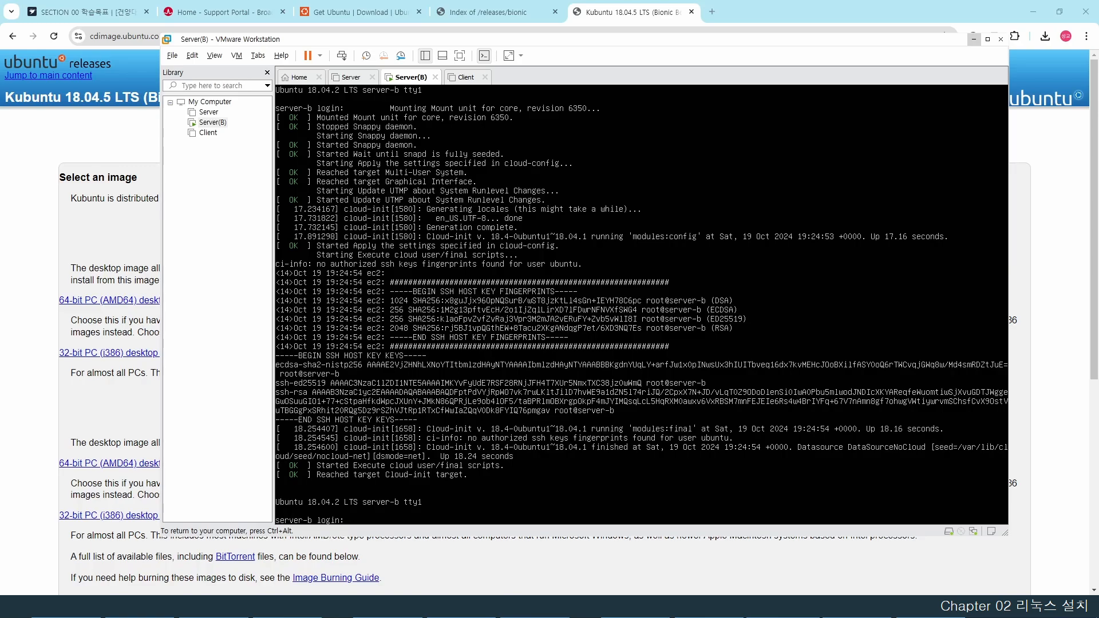
text(ubuntu)
key(Return)
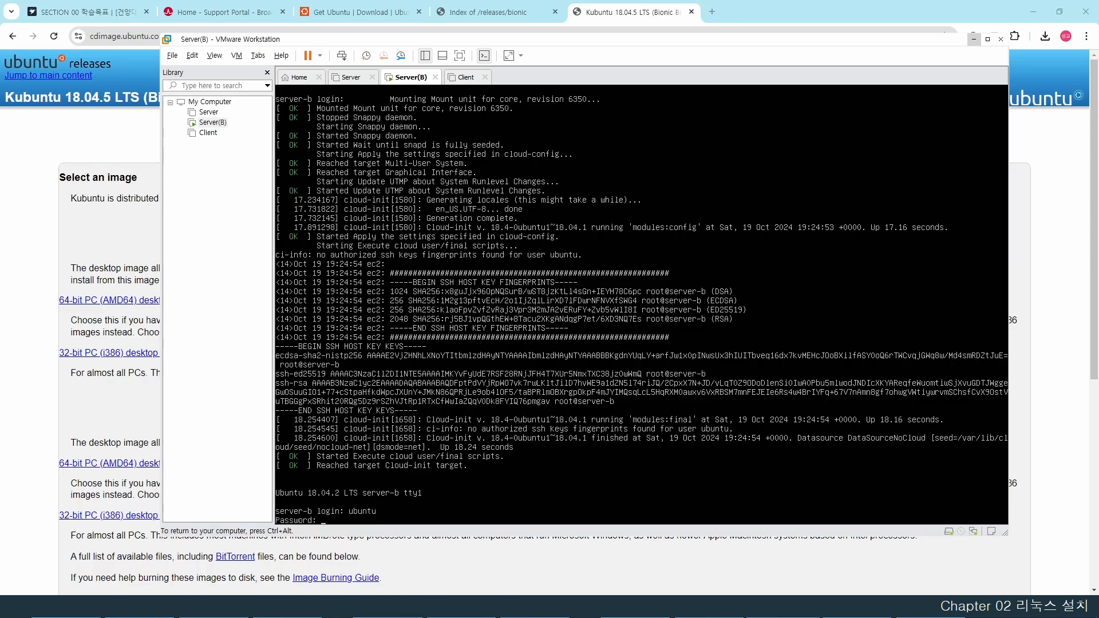
key(Return)
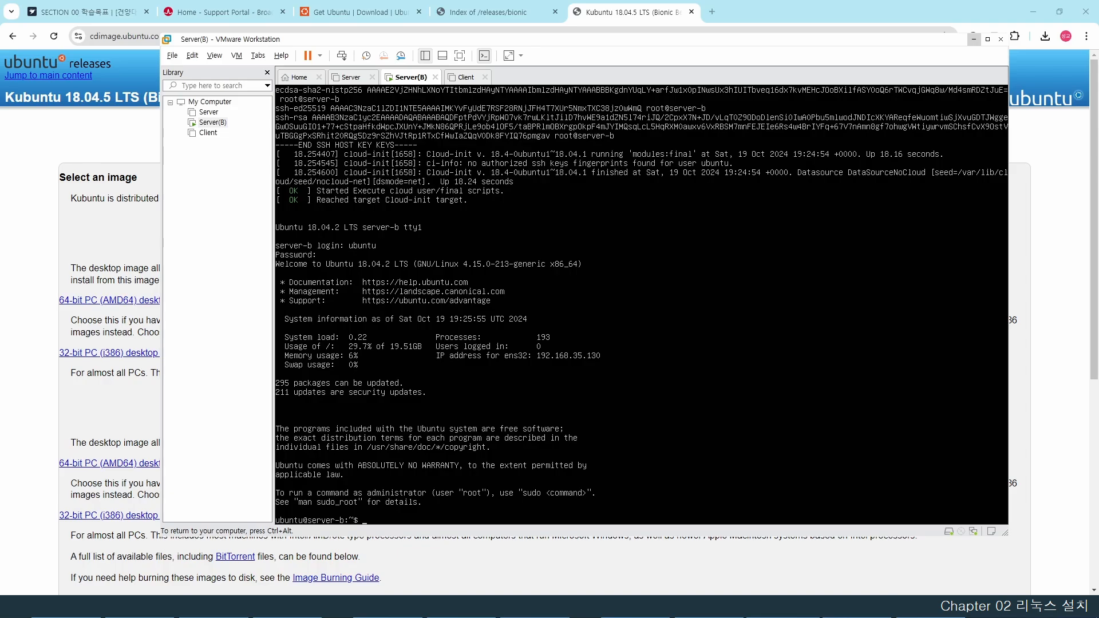
text(clear)
key(Return)
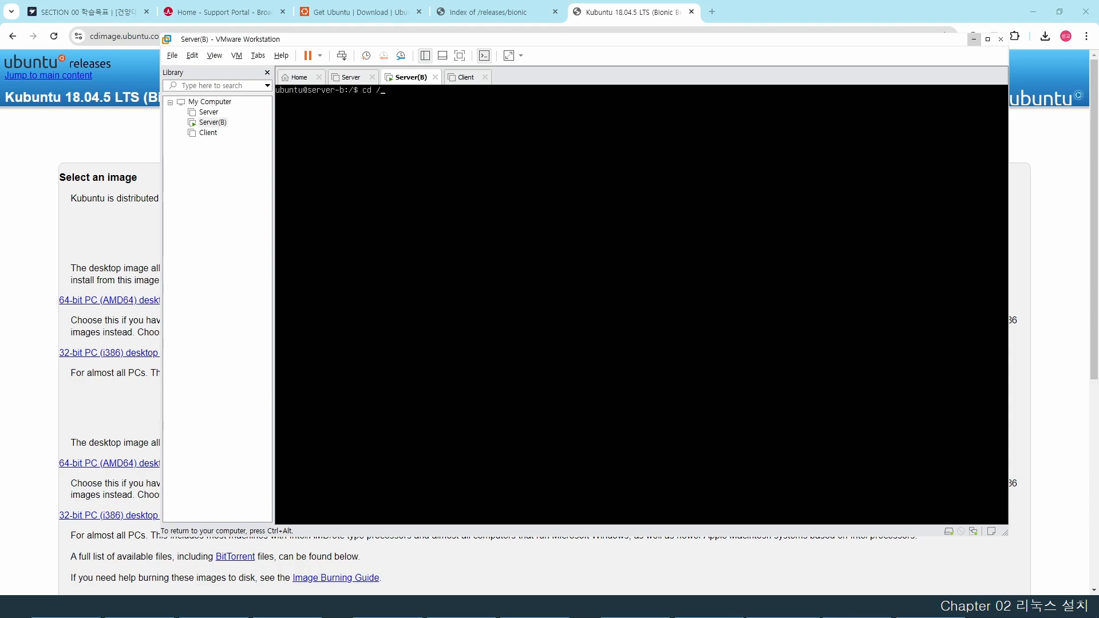
- Move into /etc/apt and list its files
text(c/apt)
key(Return)
text(ls)
key(Return)
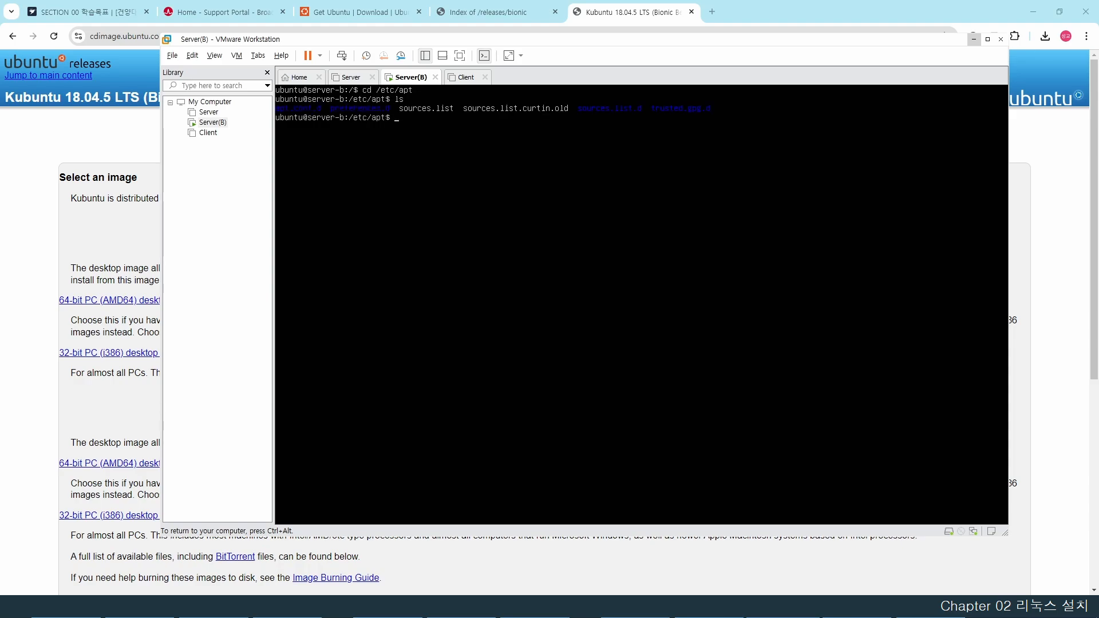
- Rename sources.list to sources.list.bak with sudo, then wget the hanbit 18.04 sources.list
text(sudo mv sources.list s)
key(Tab)
text(.bak)
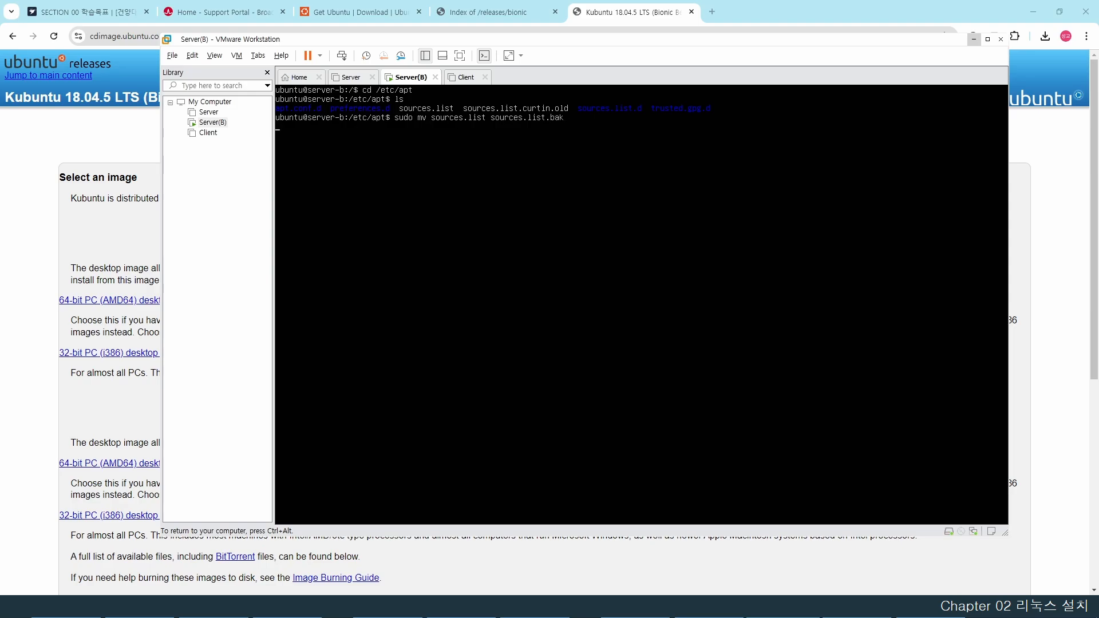
key(Return)
key(Return)
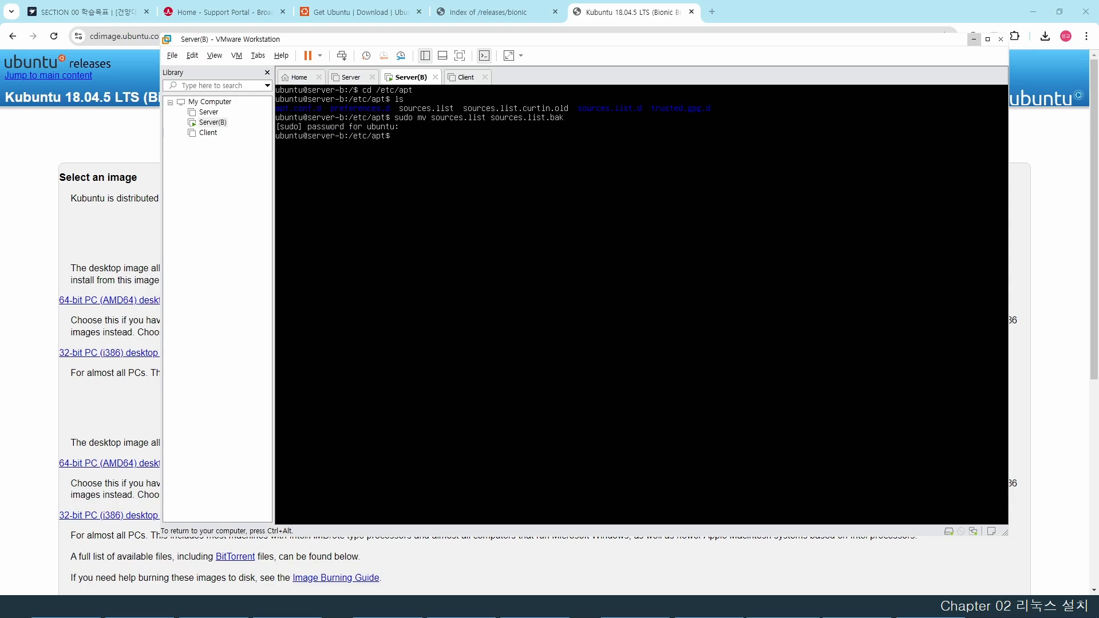
text(ls)
key(Return)
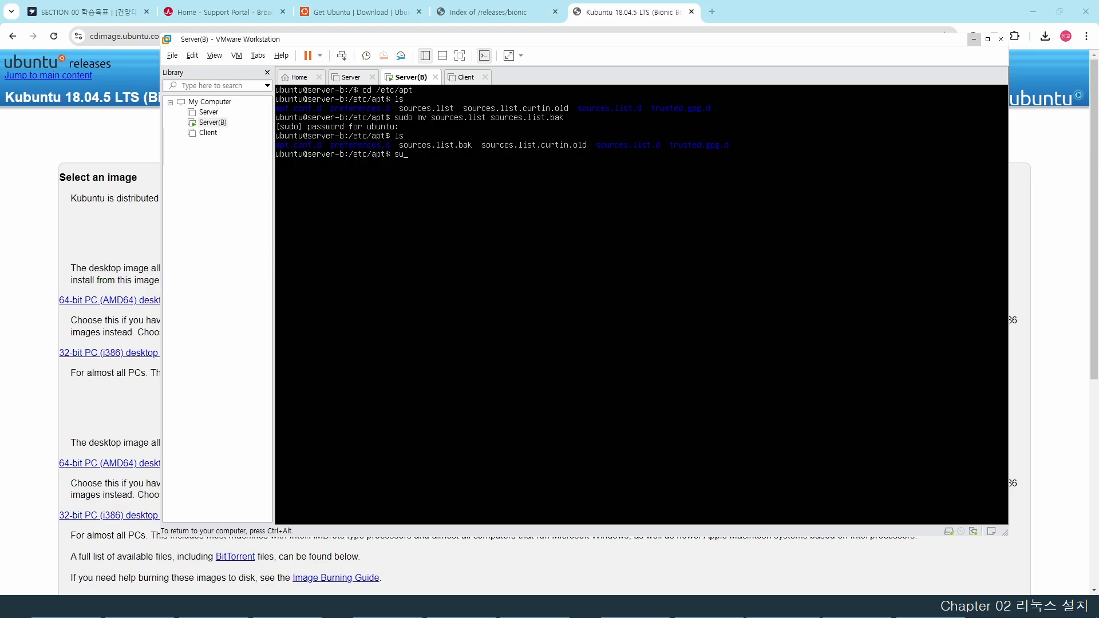
text(do wget http://download.hanbit.co.kr/ubuntu)
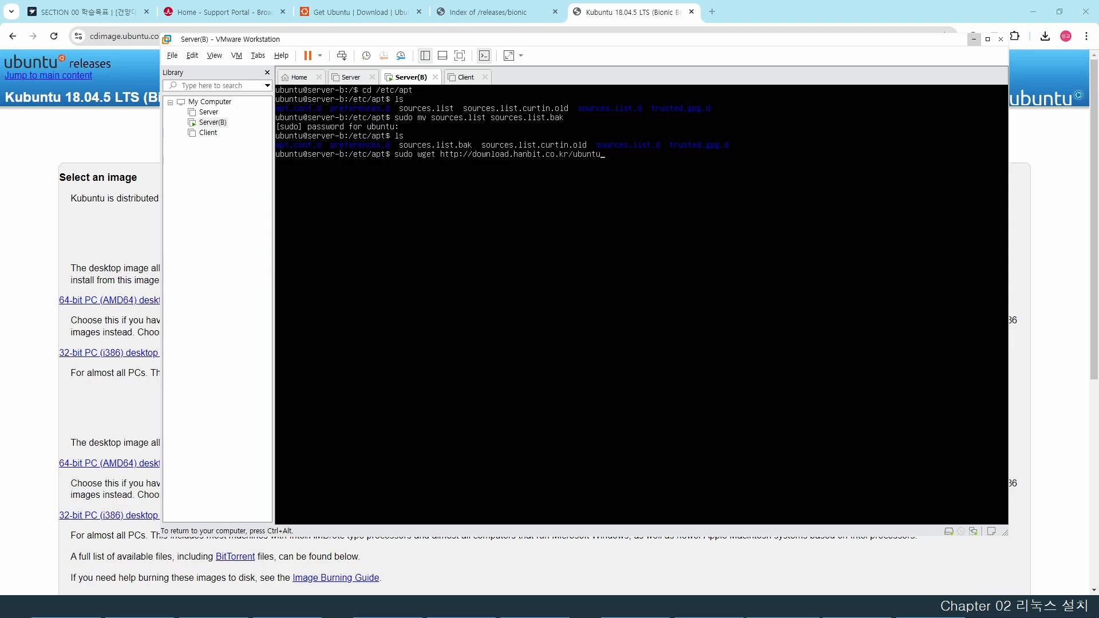
text(/18.04/sources.list)
key(Return)
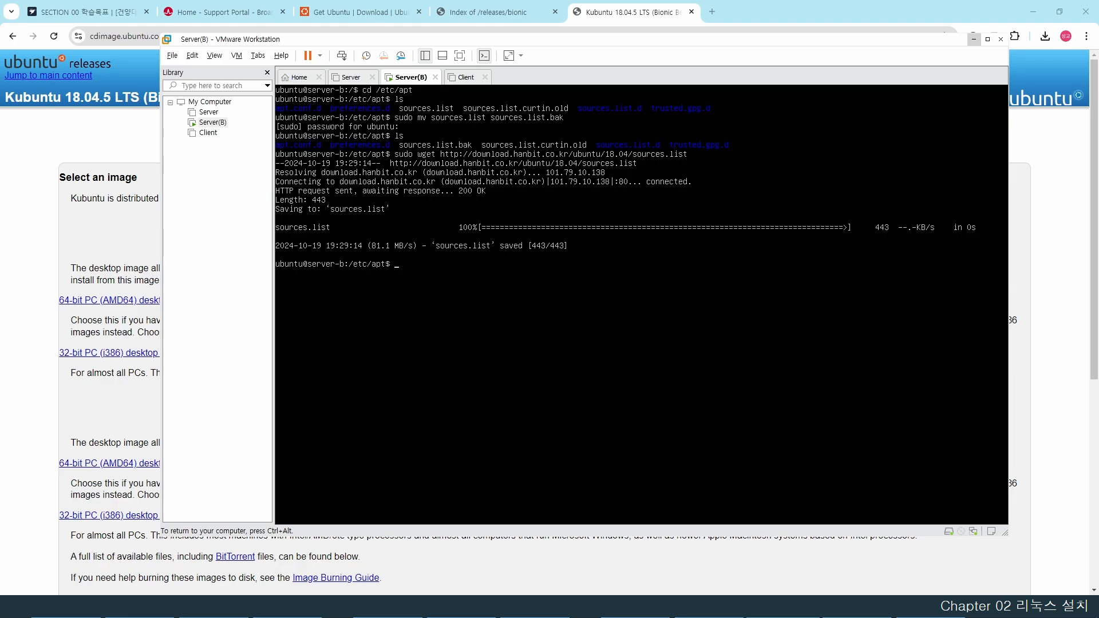
- Run sudo apt-get update against the new mirror, then clear the console
text(sudo apt-get update)
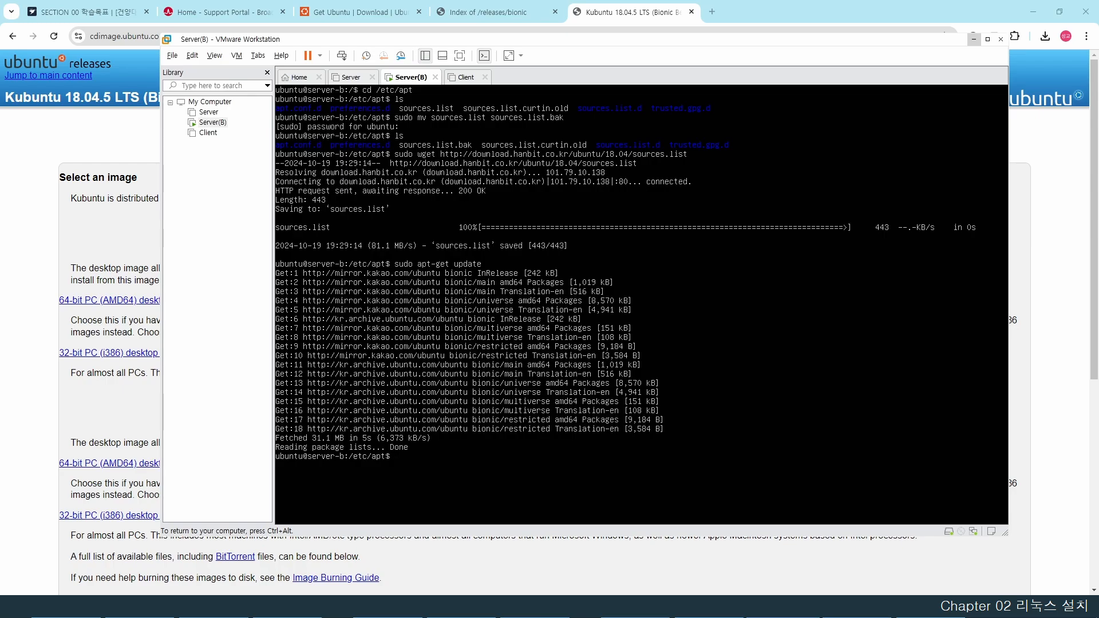
text(lear)
key(Return)
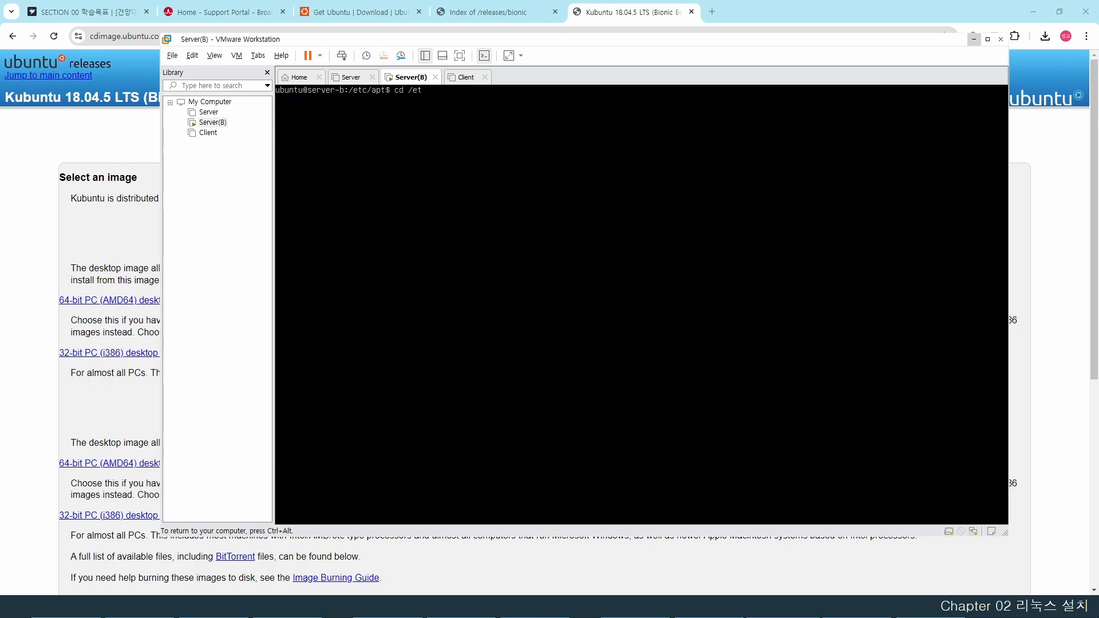
- Go to /etc/default, list it, and open grub with sudo vi
text(cd /etc/default)
key(Return)
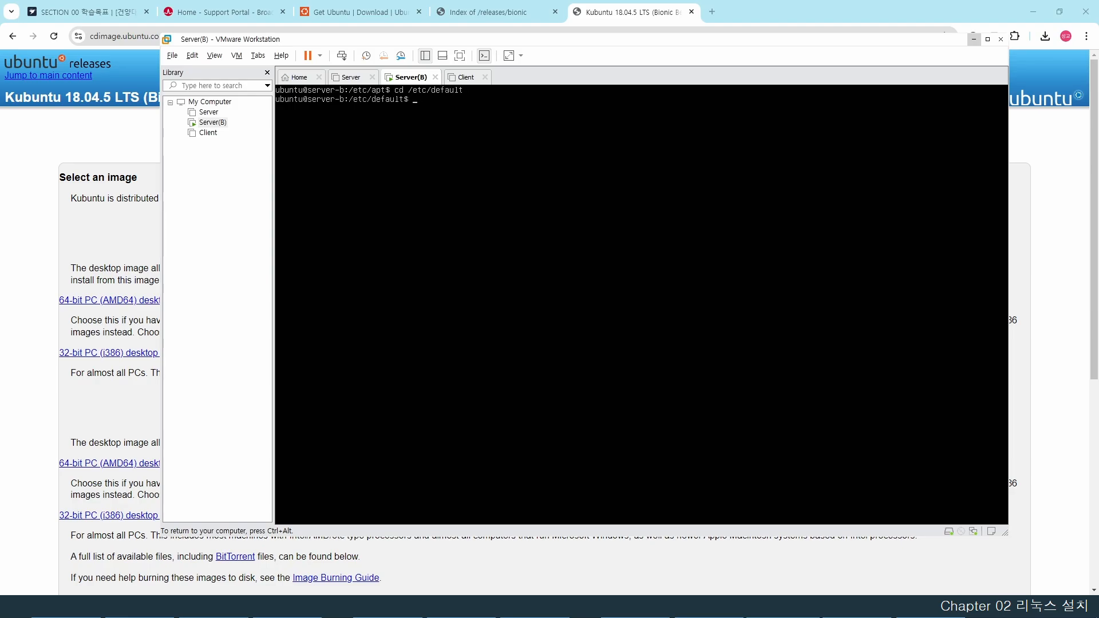
key(Return)
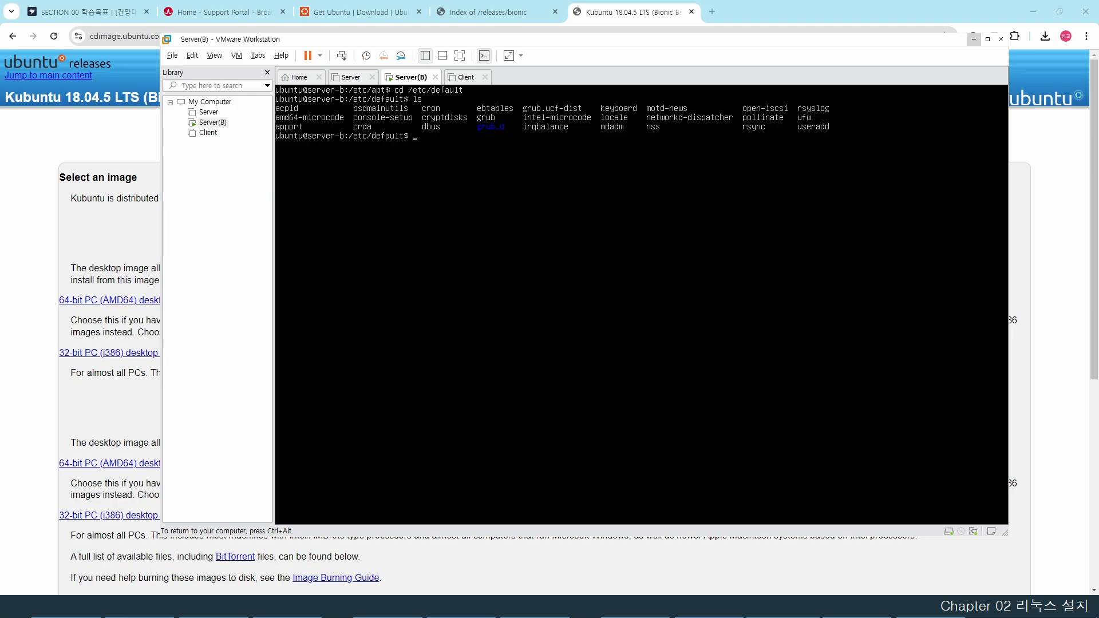
text(sudo vi grub)
key(Return)
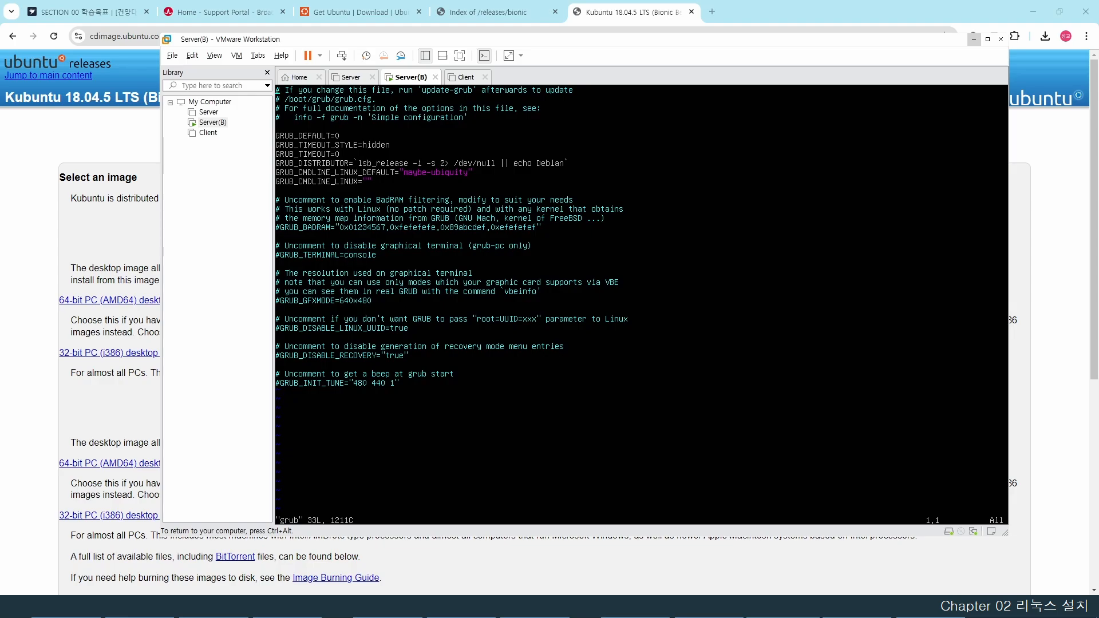
- Replace the maybe-ubiquity kernel option with nomodeset in GRUB_CMDLINE_LINUX_DEFAULT
key(a)
key(ctrl+alt)
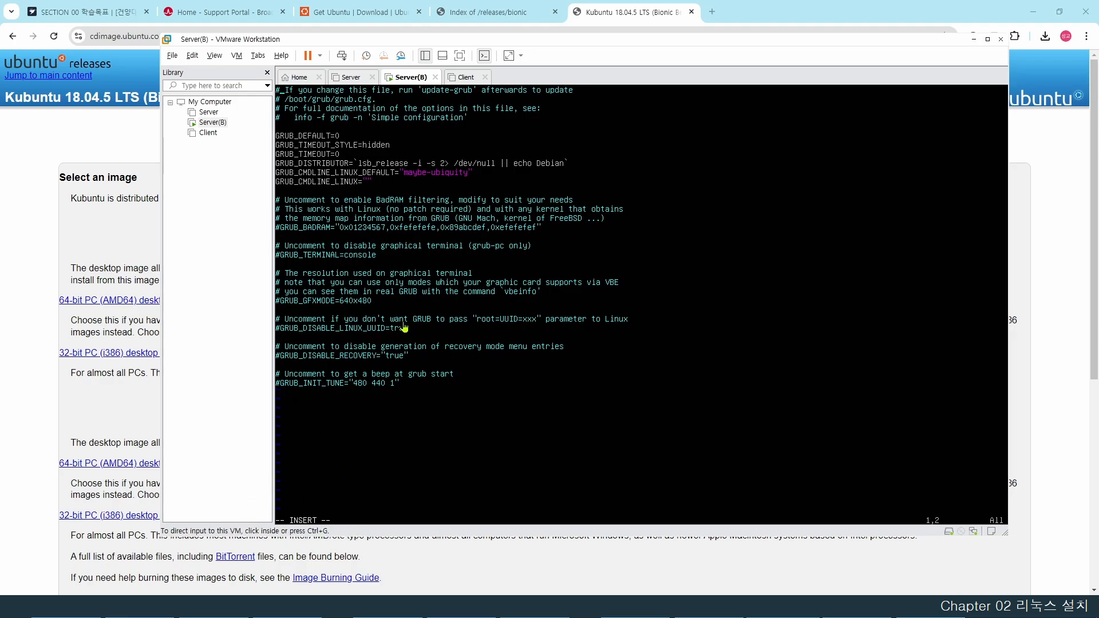
click(716, 164)
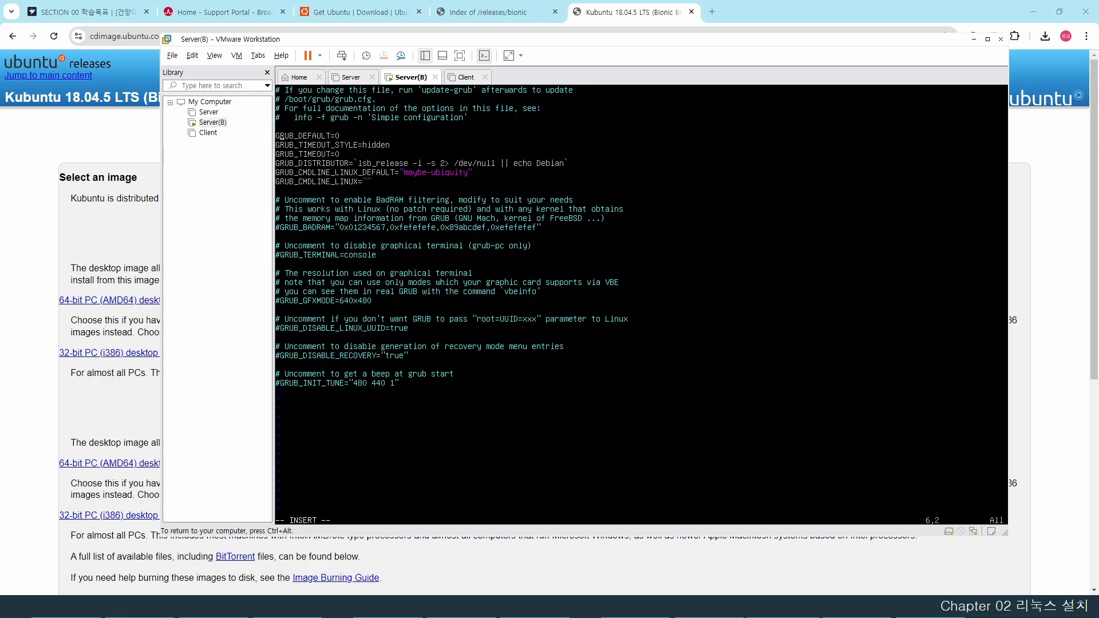
key(Down)
key(Down)
key(Down)
key(Down)
key(Right)
key(Right)
key(Right)
key(Right)
key(Right)
key(Right)
key(Right)
key(Right)
key(Right)
key(Right)
key(Right)
key(Right)
key(Right)
key(Right)
key(Right)
key(Right)
key(Right)
key(Right)
key(Right)
key(Right)
key(Right)
key(Right)
key(Right)
key(Right)
key(Right)
key(Right)
key(Right)
key(BackSpace)
key(BackSpace)
key(BackSpace)
key(BackSpace)
key(BackSpace)
key(BackSpace)
key(BackSpace)
key(BackSpace)
key(BackSpace)
key(BackSpace)
key(BackSpace)
key(BackSpace)
text(nomodeset)
- Add the line GRUB_GFXPAYLOAD_LINUX=800x600 and save the file with :wq
key(Return)
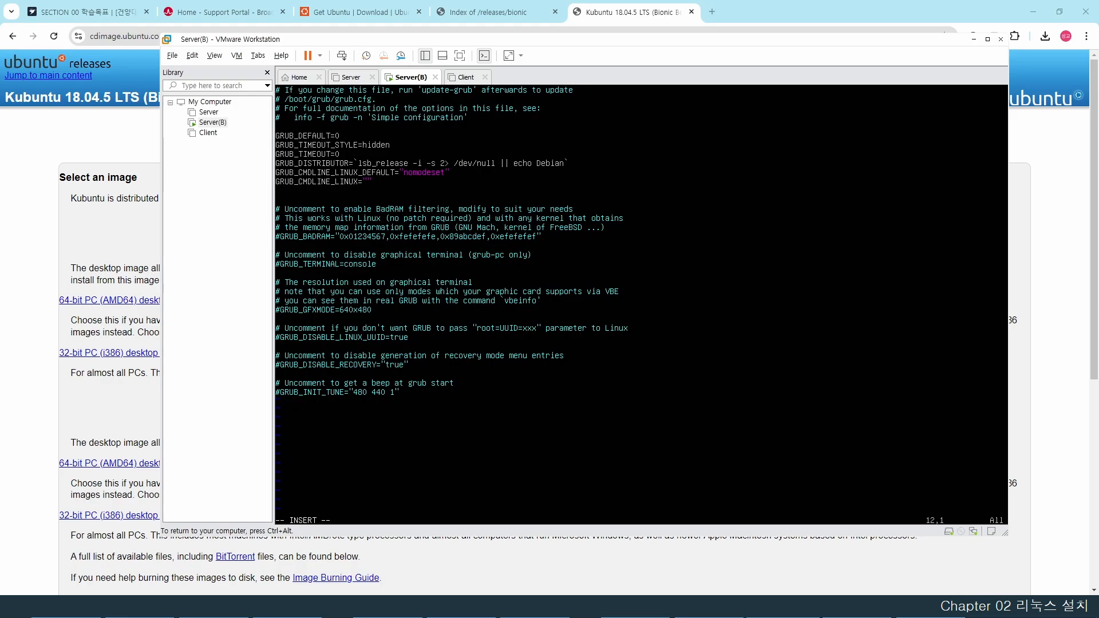
text(GRUB)
text(_GFX)
text(PAYLOAD)
text(_LIN)
text(UX=800)
text(X)
text(x600)
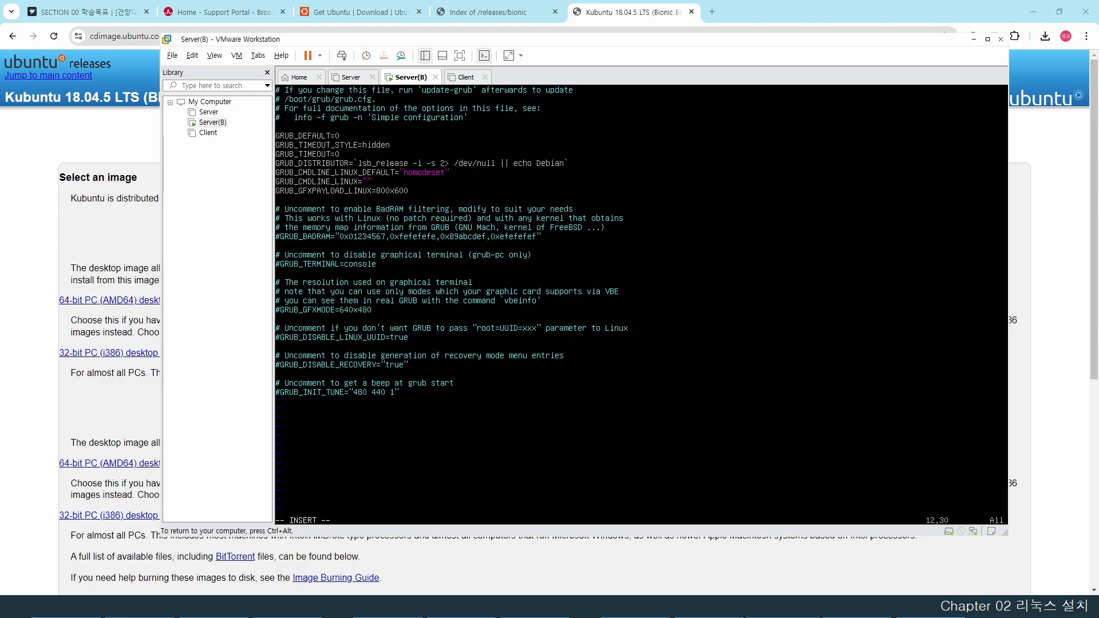
key(Escape)
text(:)
text(wq)
key(Return)
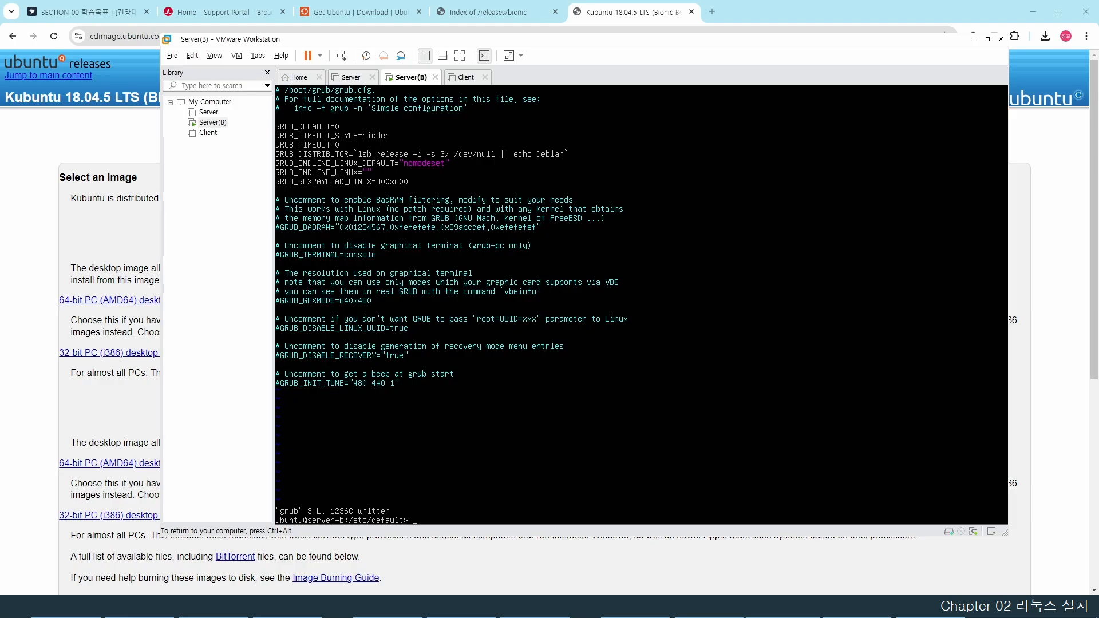
- Clear the console and switch to root with sudo su - root
text(clear)
key(Return)
text(sudo su)
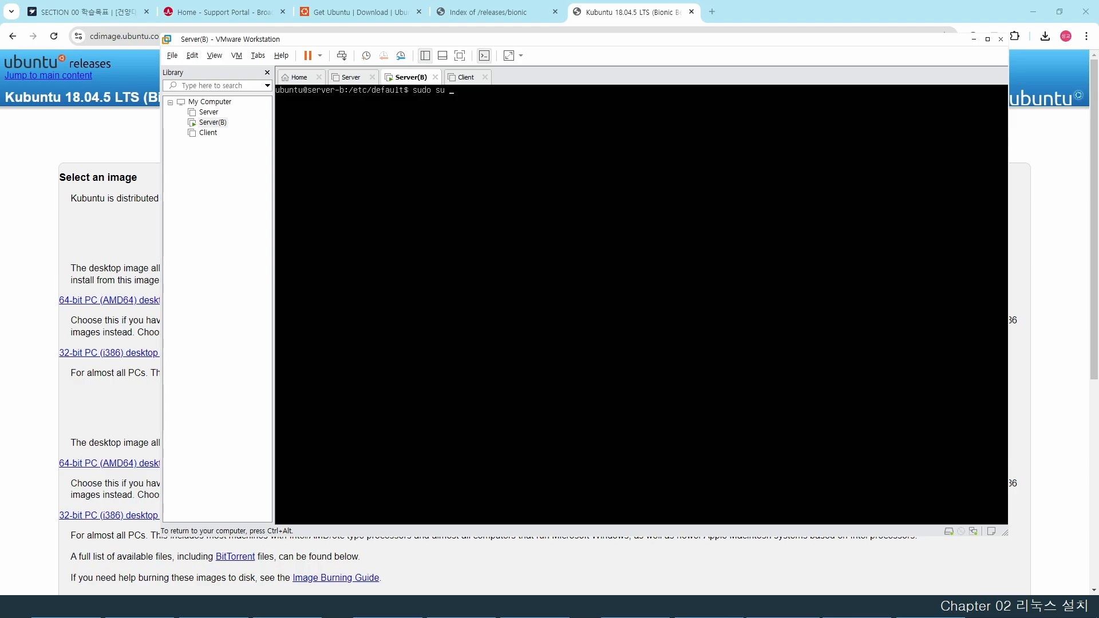
text( - root)
key(Return)
- Set a new root password with passwd, then enter the ufw enable command
text(passwd)
key(Return)
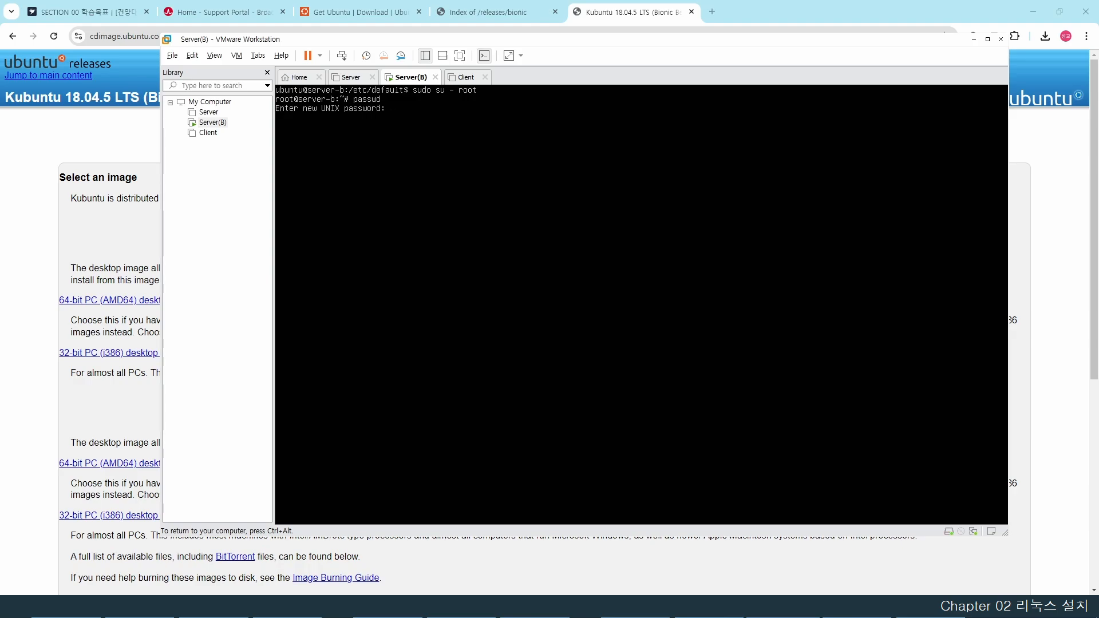
key(Return)
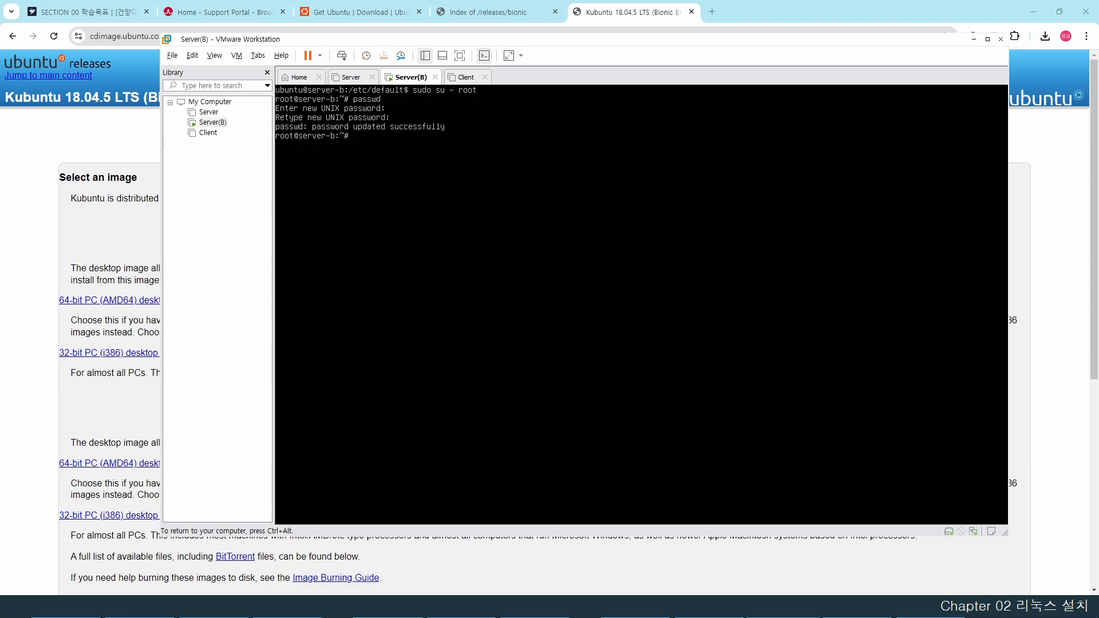
text(fw enable)
- Enable the ufw firewall and shut Server(B) down with halt -p
key(Return)
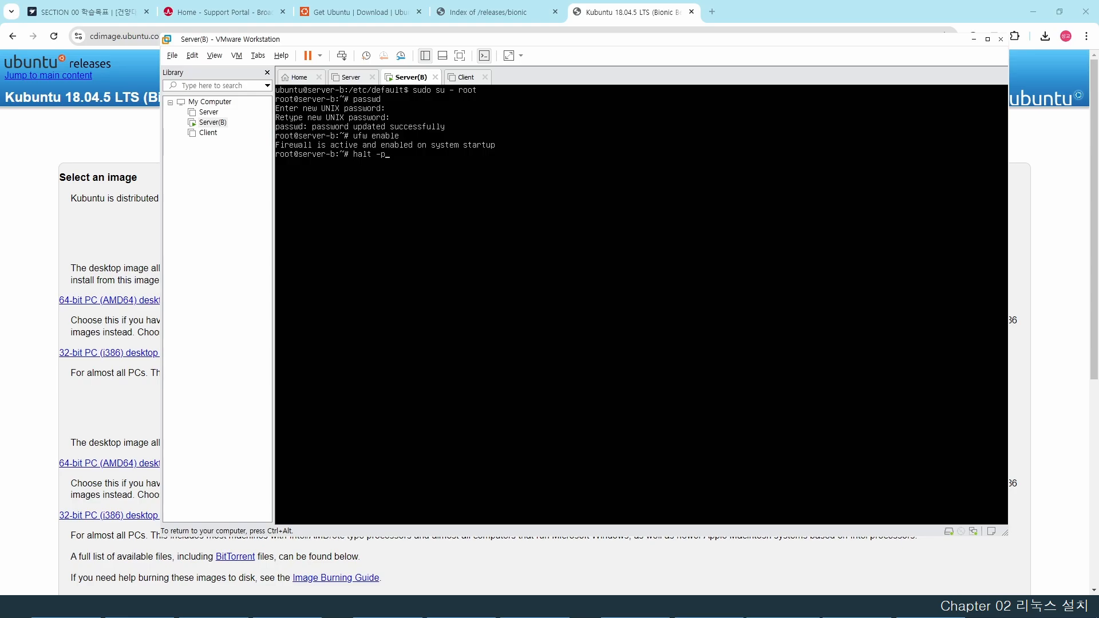
key(Return)
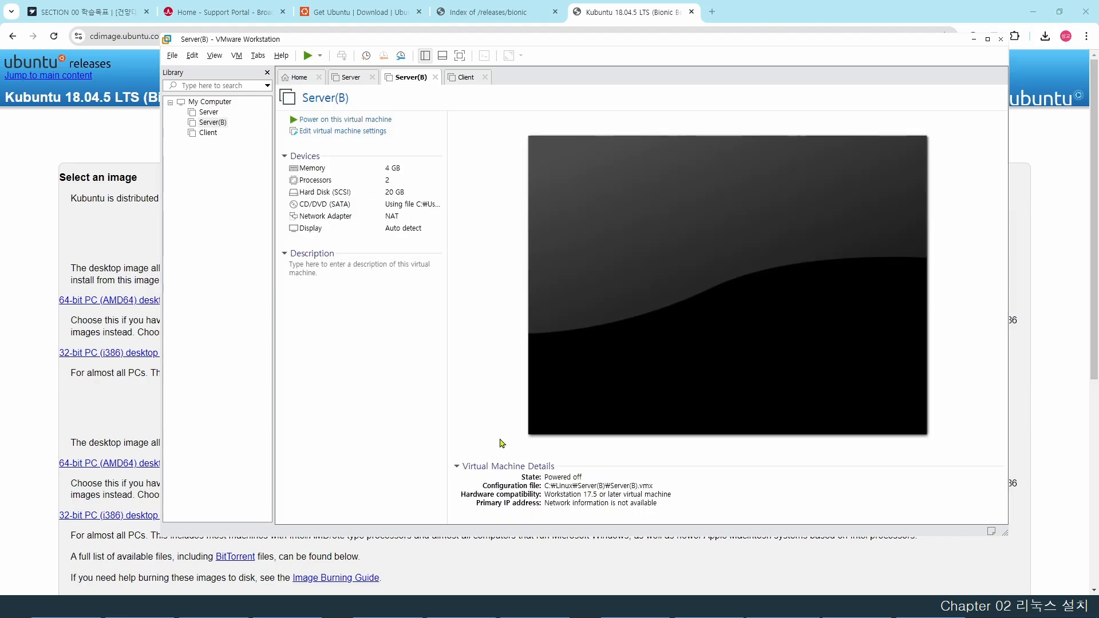
- In Server(B)'s CD/DVD (SATA) settings, untick Connect at power on and select Use physical drive
click(212, 123)
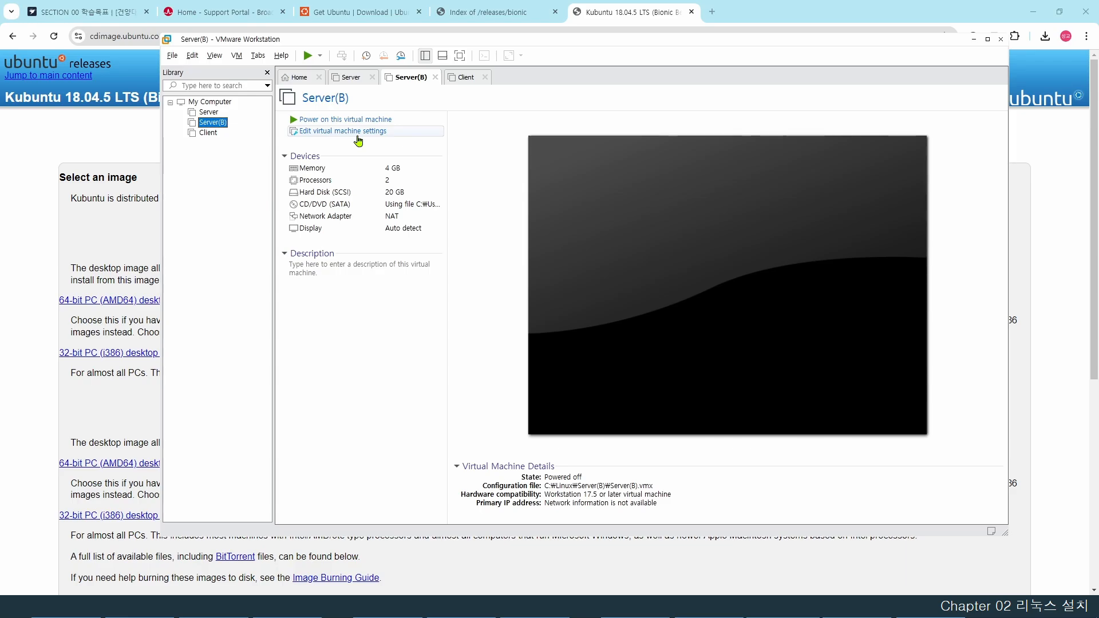
click(357, 136)
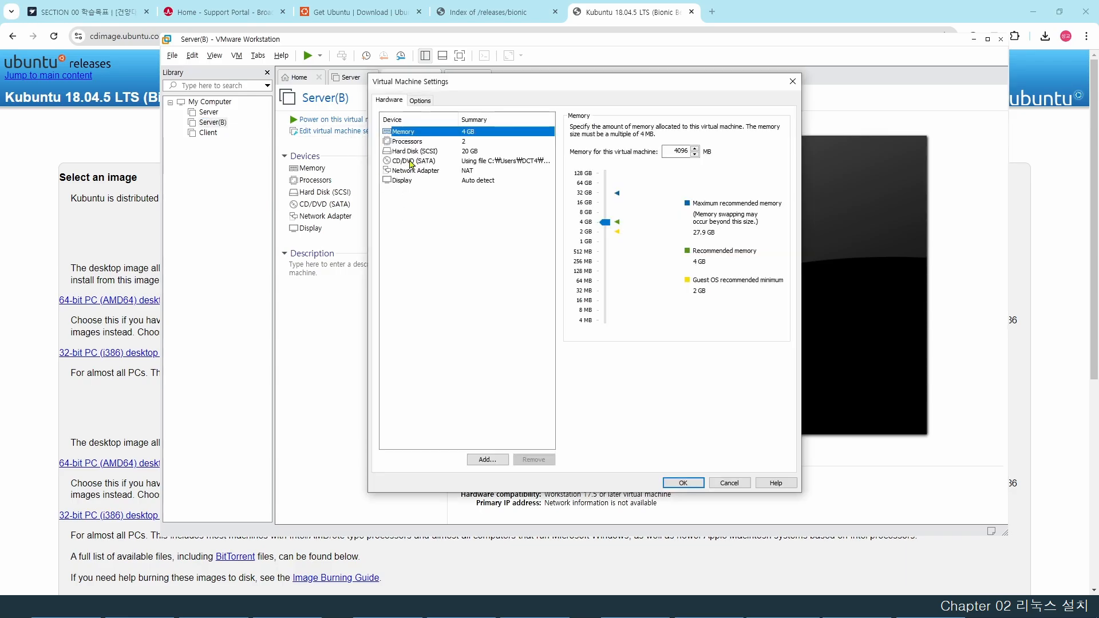
click(410, 162)
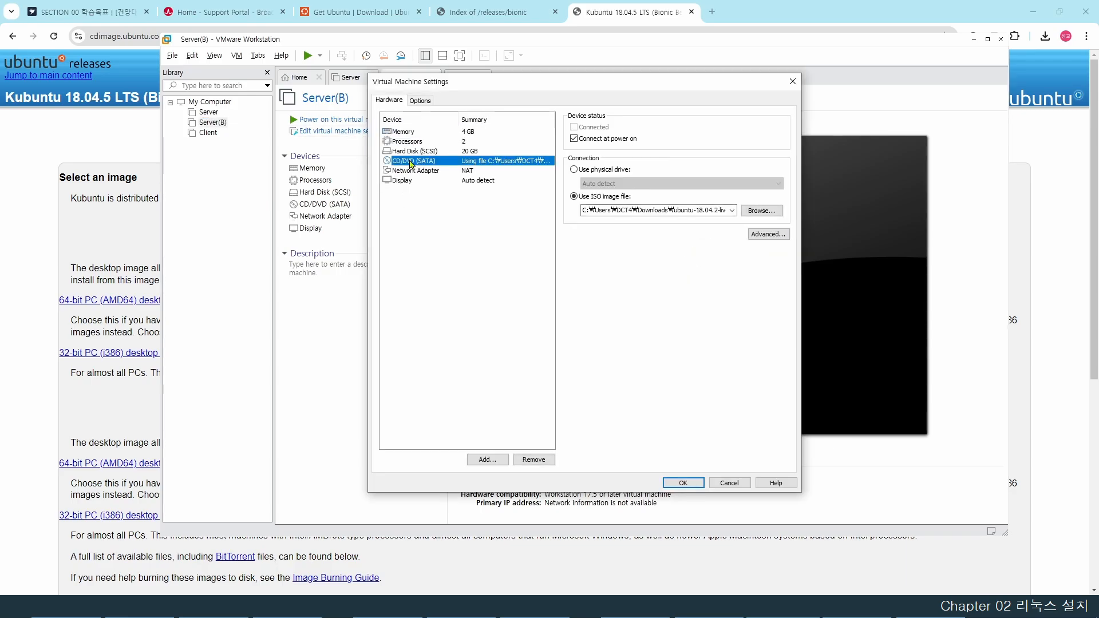
click(574, 139)
click(574, 170)
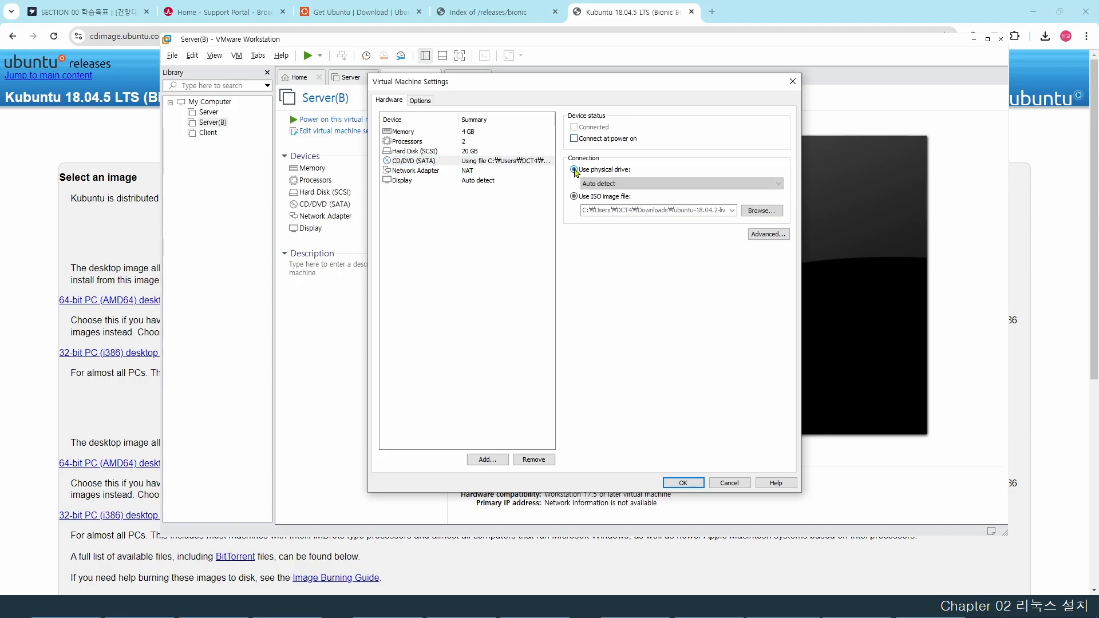
click(683, 483)
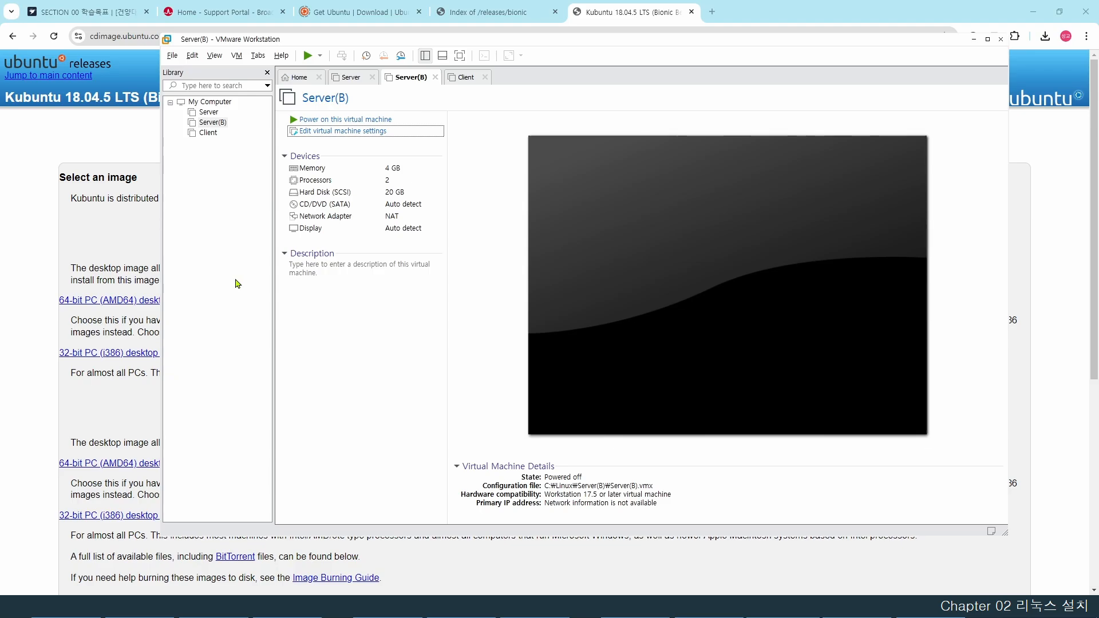
- Point the Client VM's CD/DVD to kubuntu-18.04.5-desktop-amd64.iso in the Downloads folder
click(222, 190)
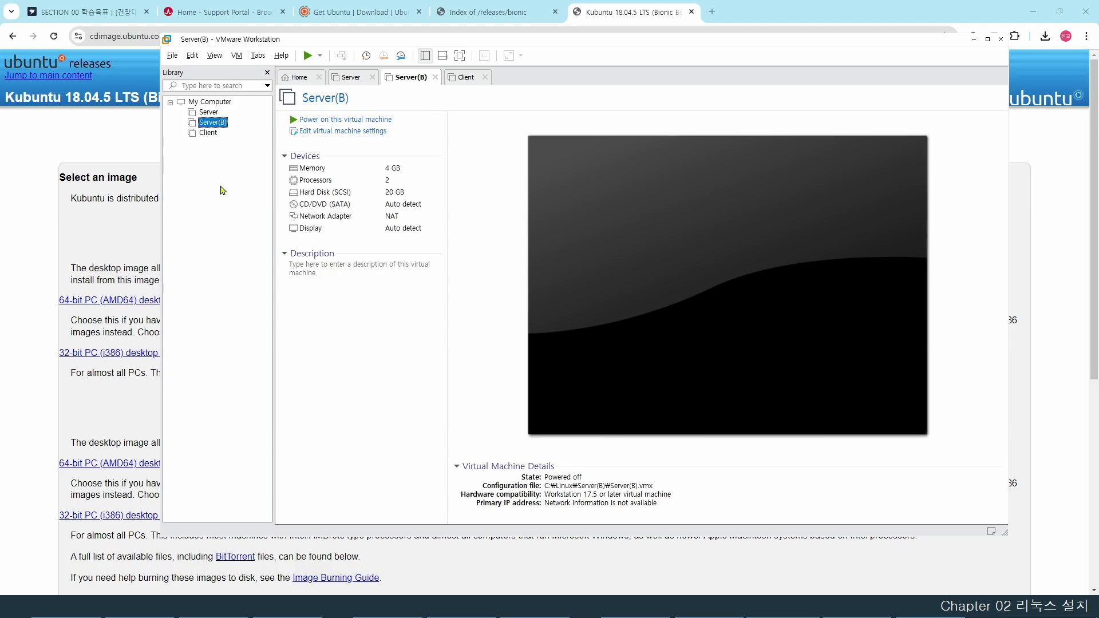
click(213, 137)
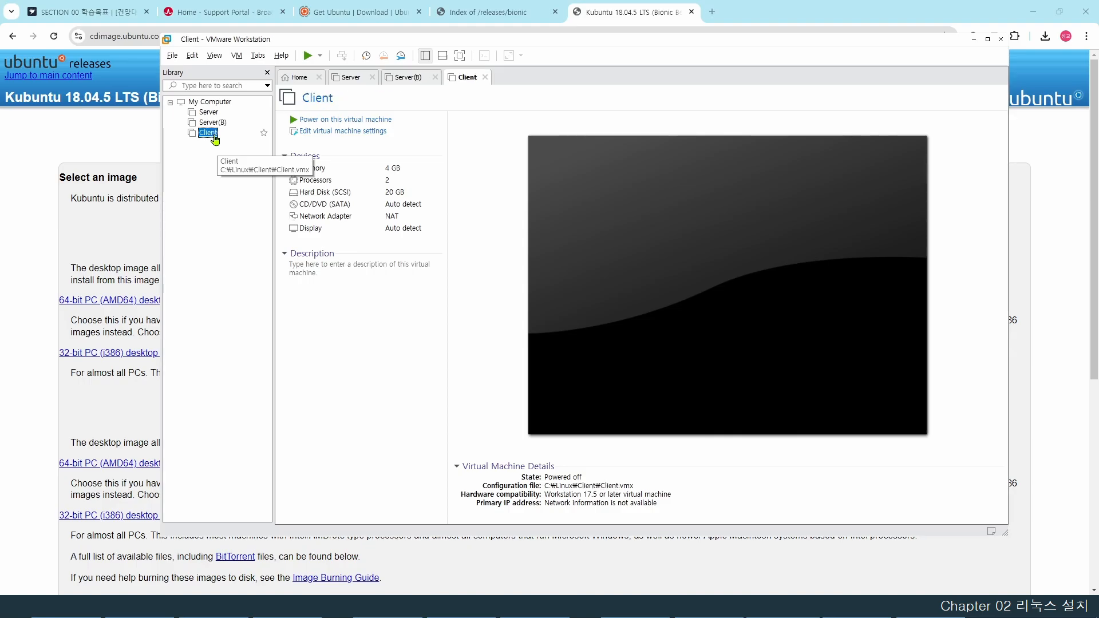
click(348, 133)
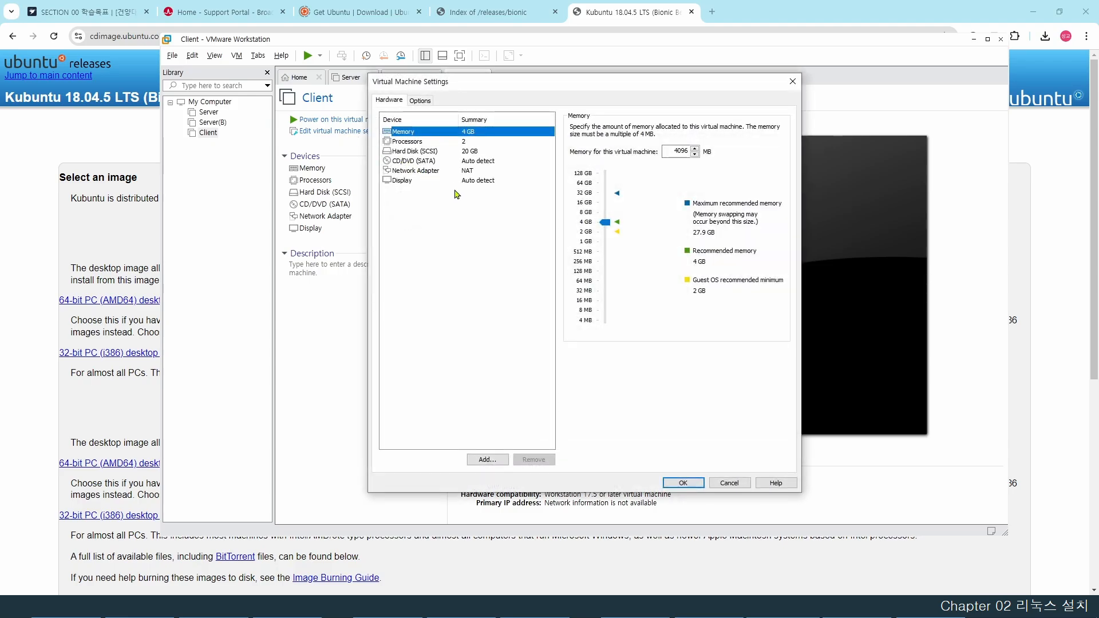
click(429, 162)
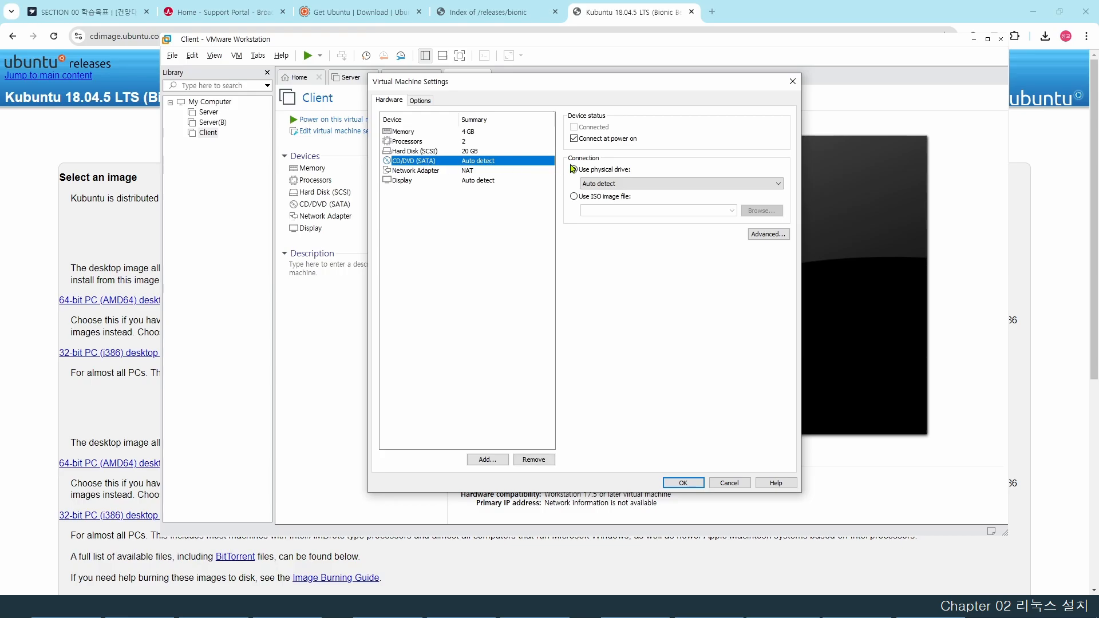
click(573, 196)
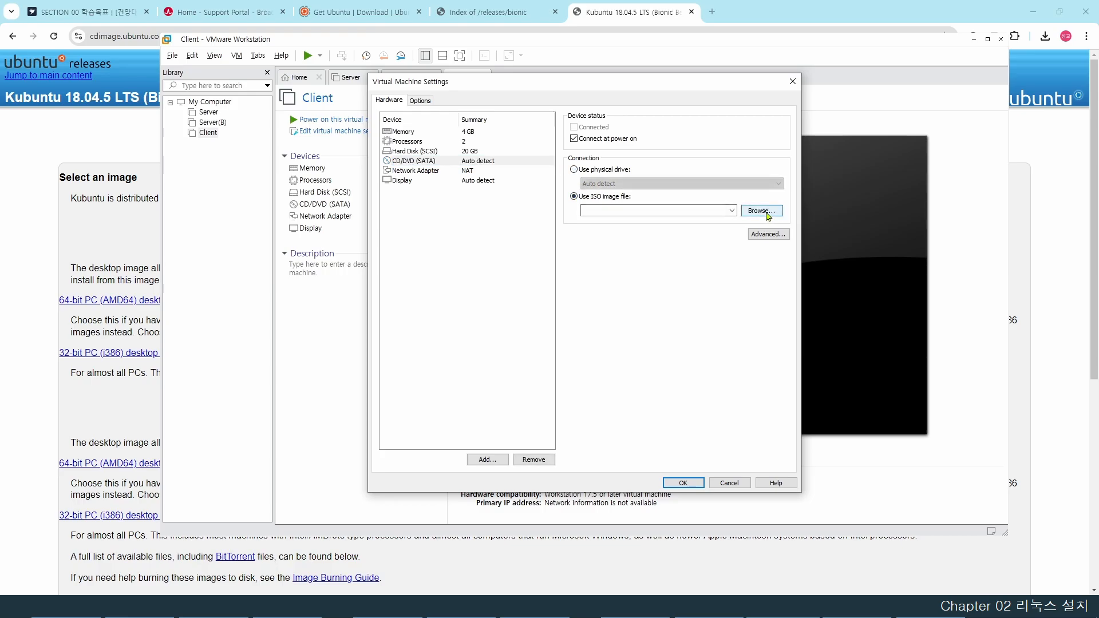
click(761, 211)
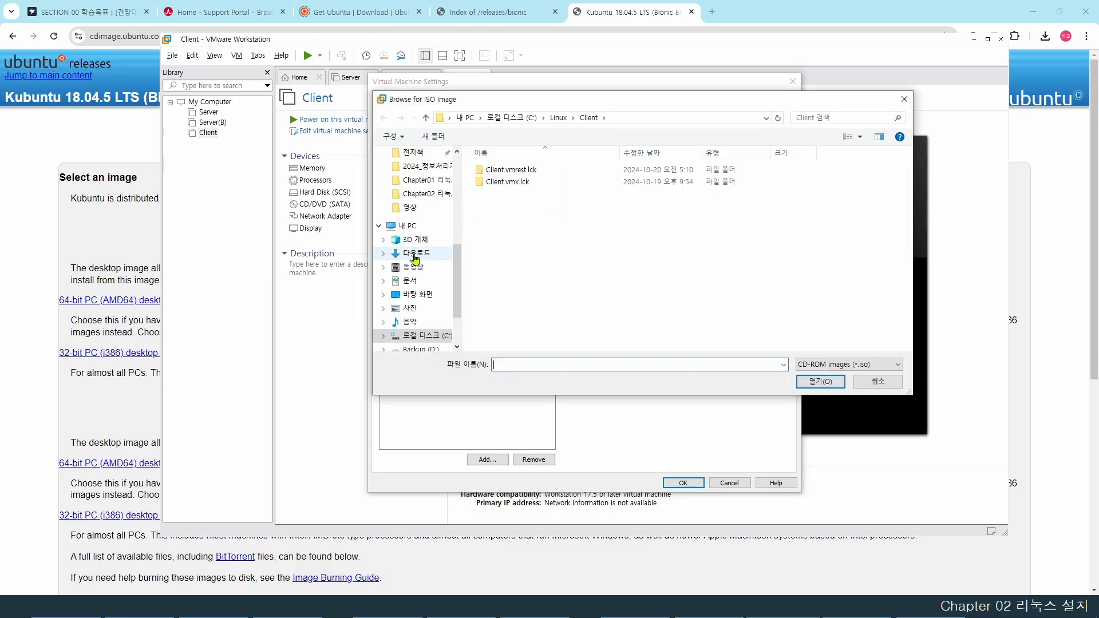
click(416, 256)
click(542, 239)
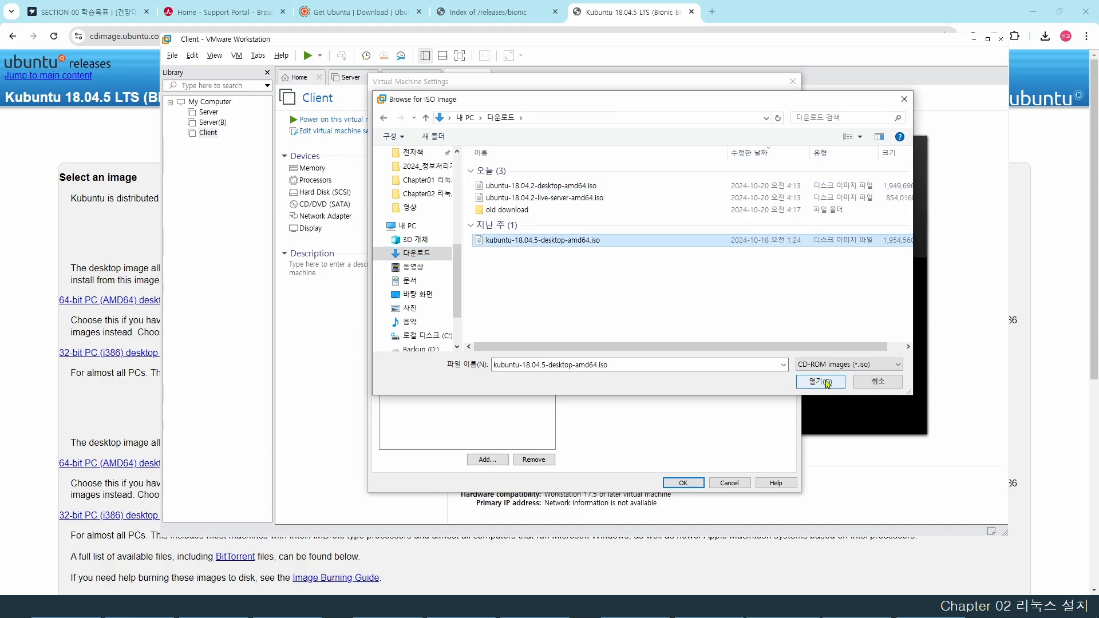
click(820, 382)
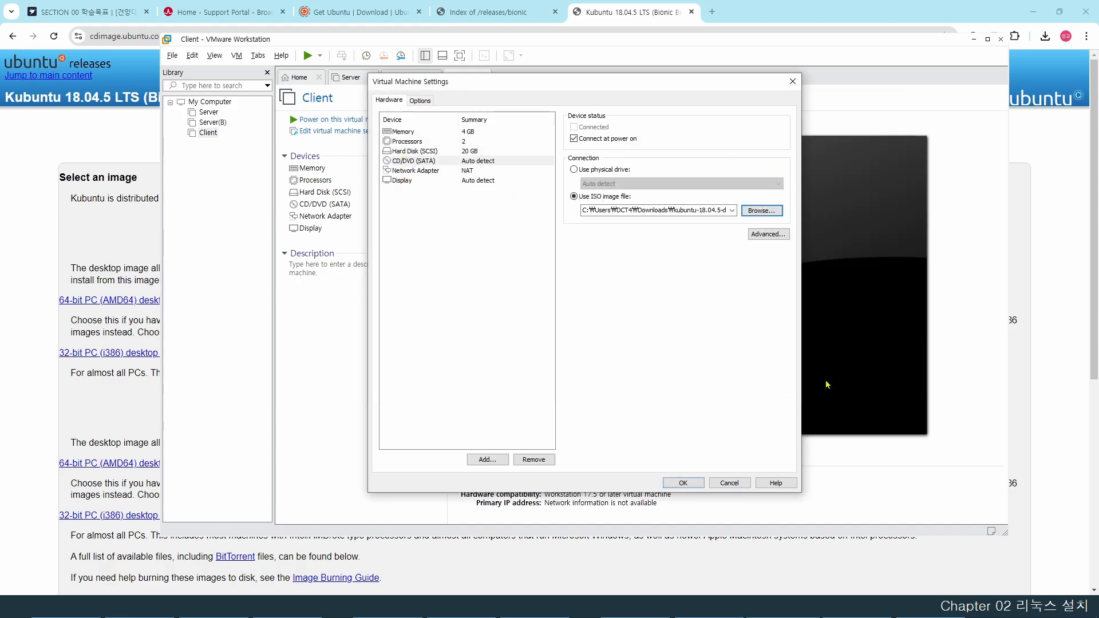
click(691, 484)
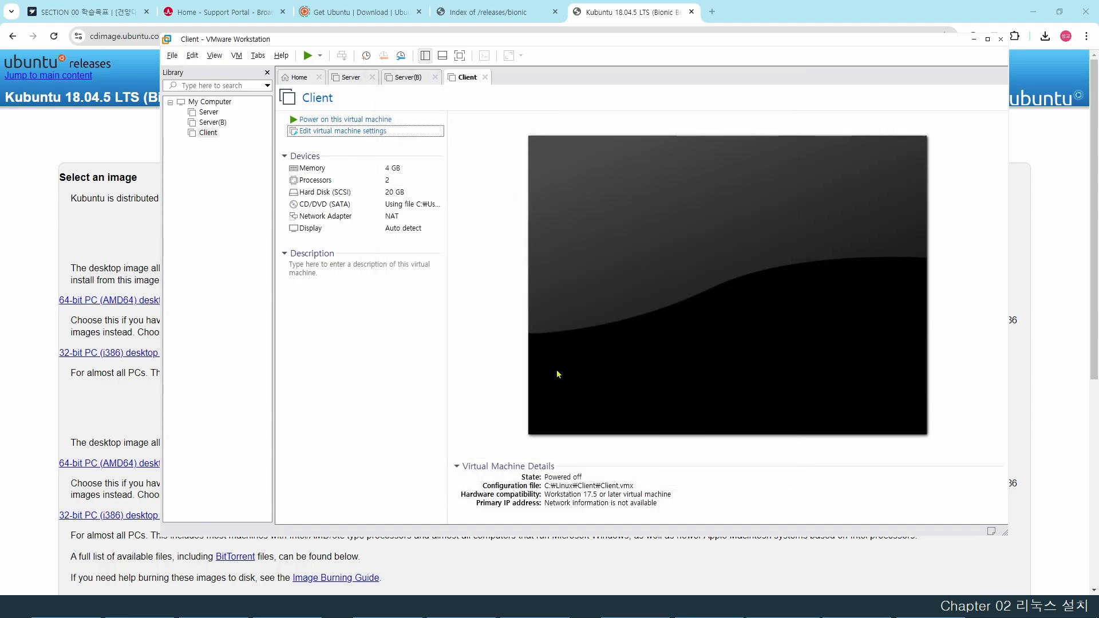
- Power on the Client VM and pick 한국어 from the Kubuntu installer's language list
click(298, 119)
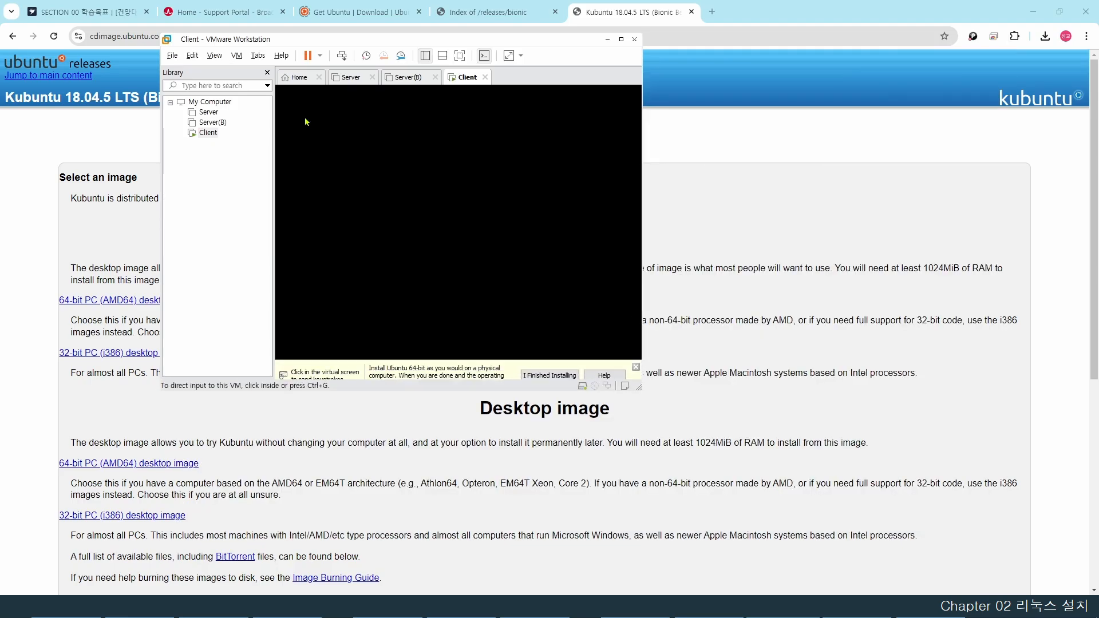
click(305, 122)
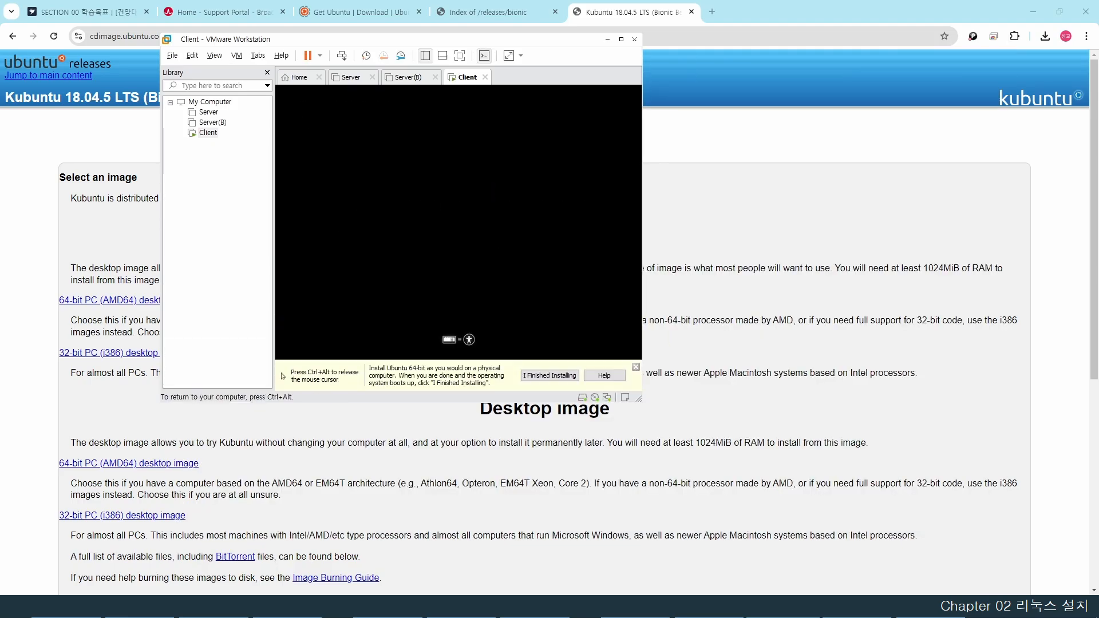
key(ctrl+alt)
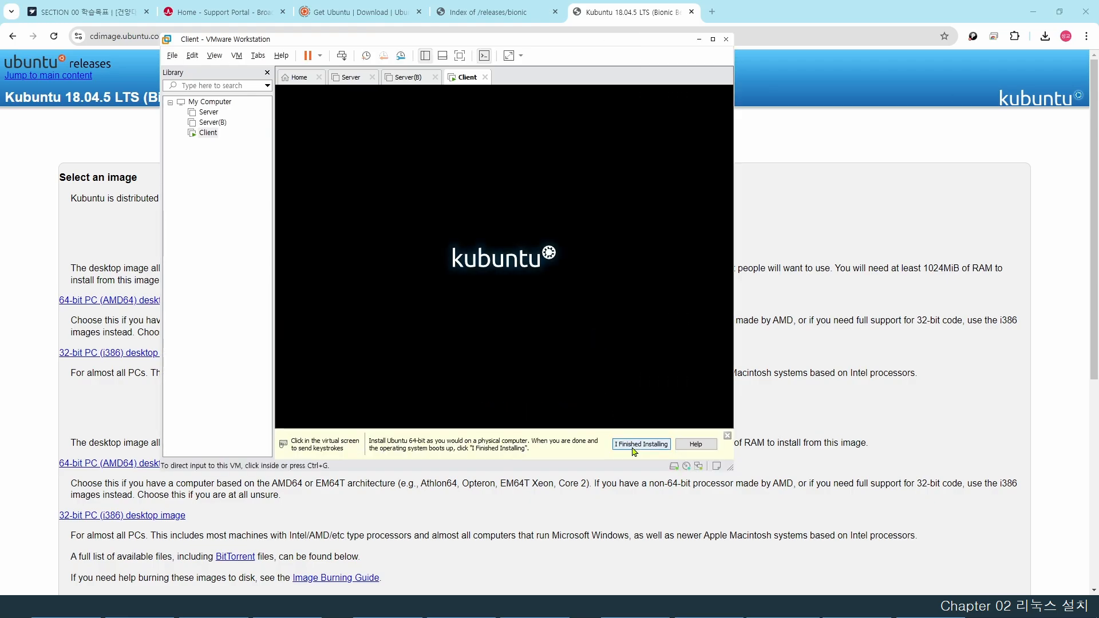
click(531, 269)
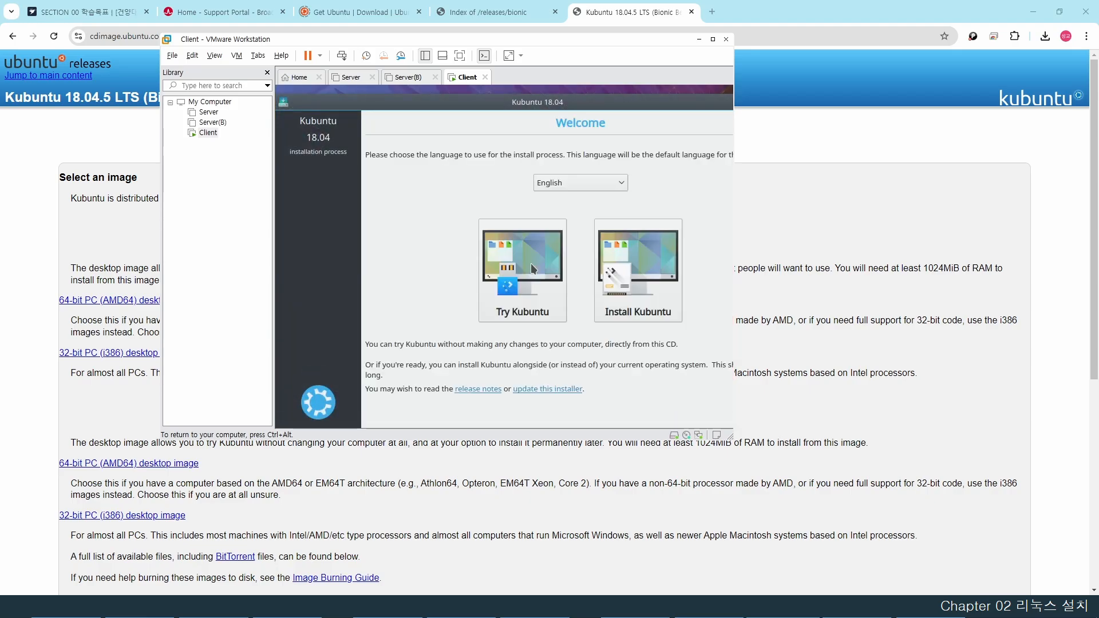
click(561, 183)
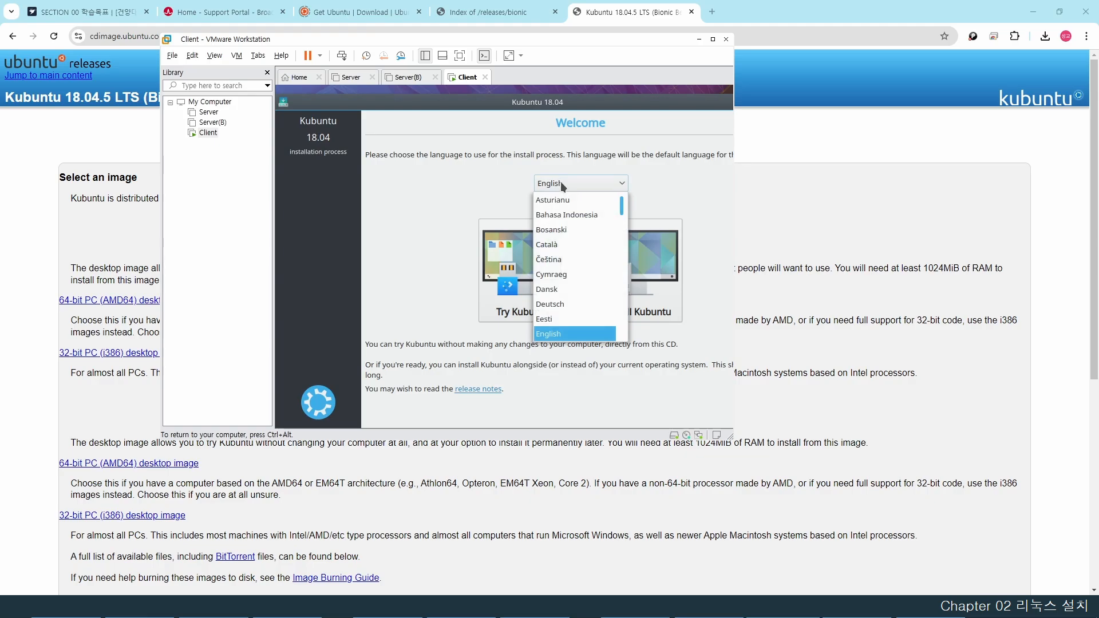
scroll(569, 266, down, 2)
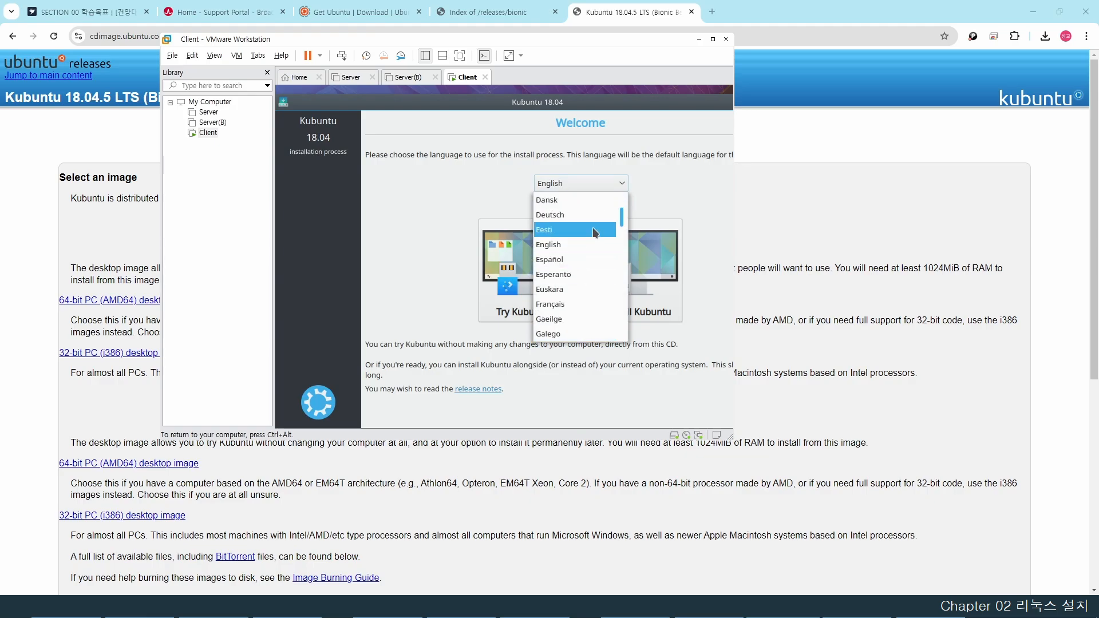
drag(623, 223, 618, 336)
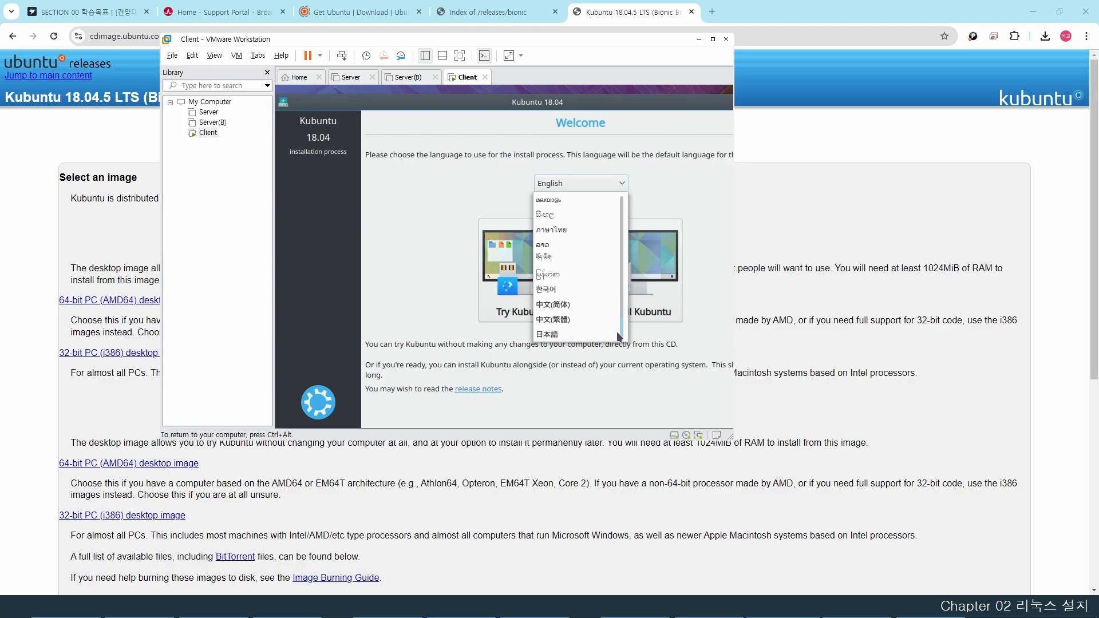
- Start the Kubuntu install in Korean and keep the Korean keyboard layout
click(563, 289)
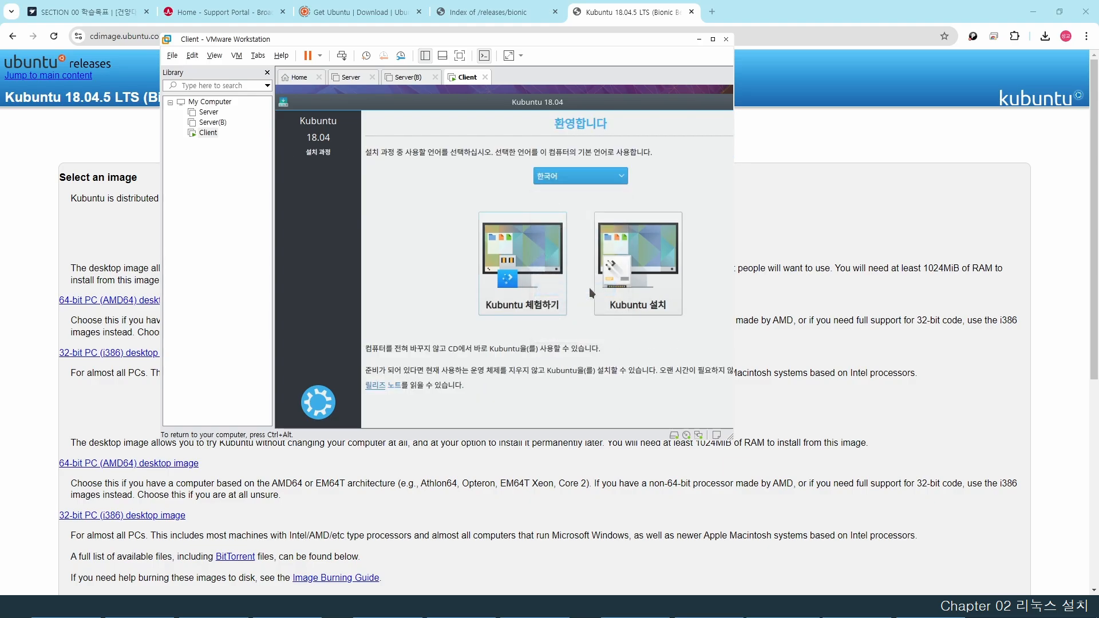
click(640, 277)
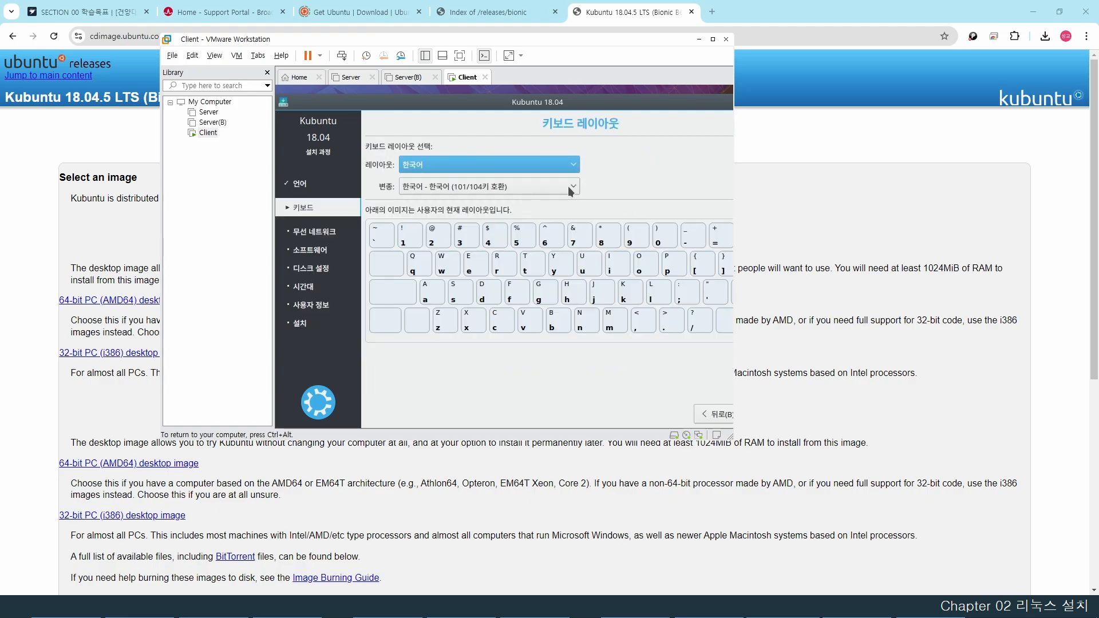
drag(605, 109, 536, 101)
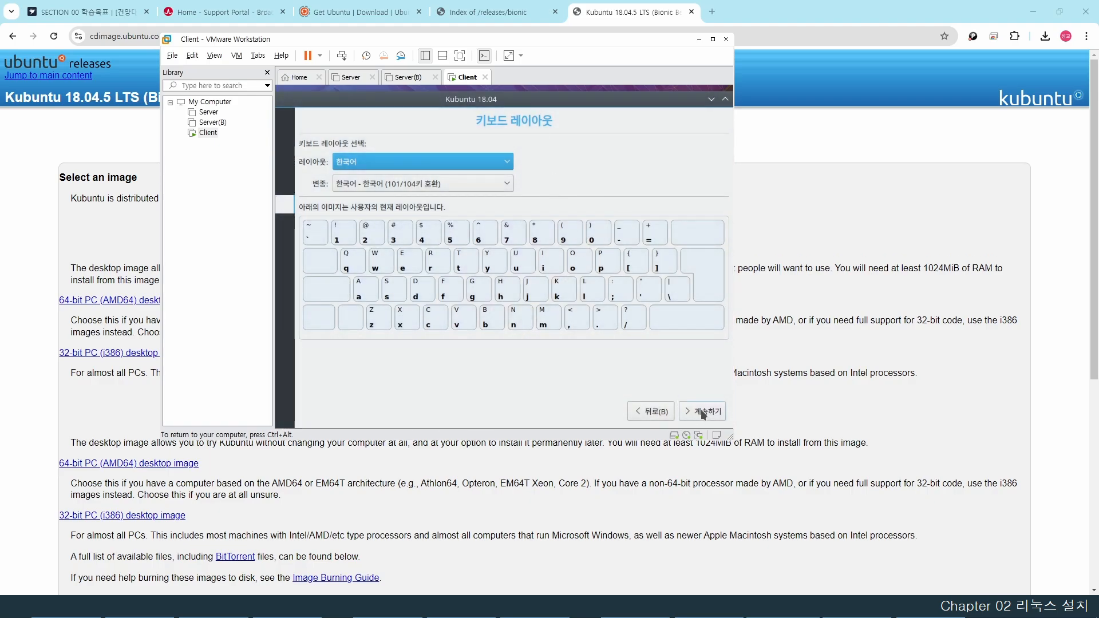
click(703, 412)
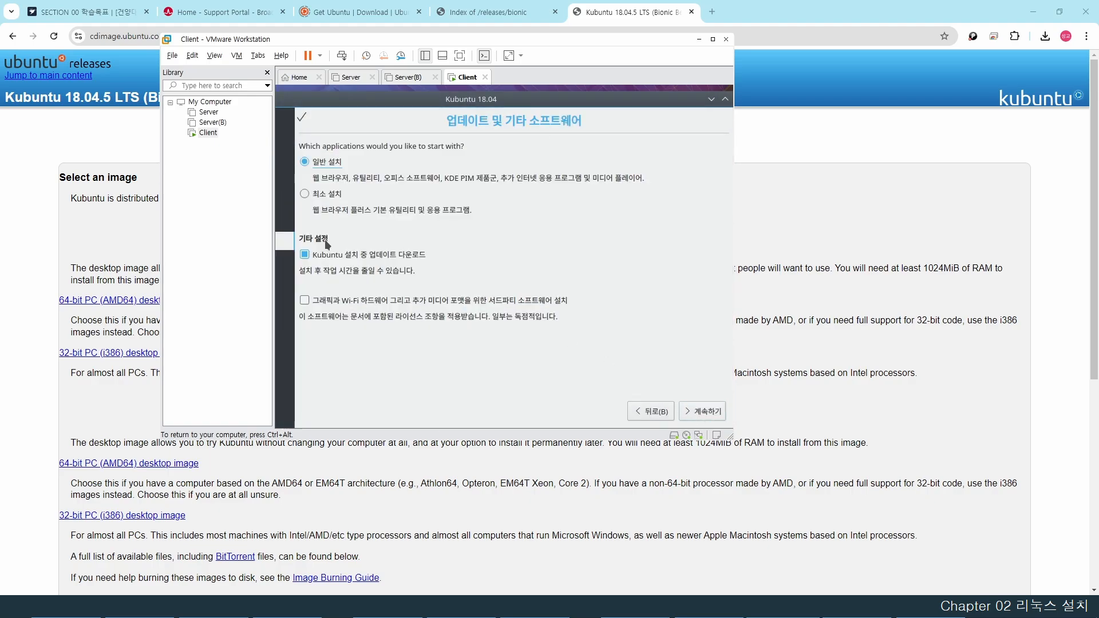
- Skip update downloads, erase the whole disk, and confirm writing the partition changes
click(305, 256)
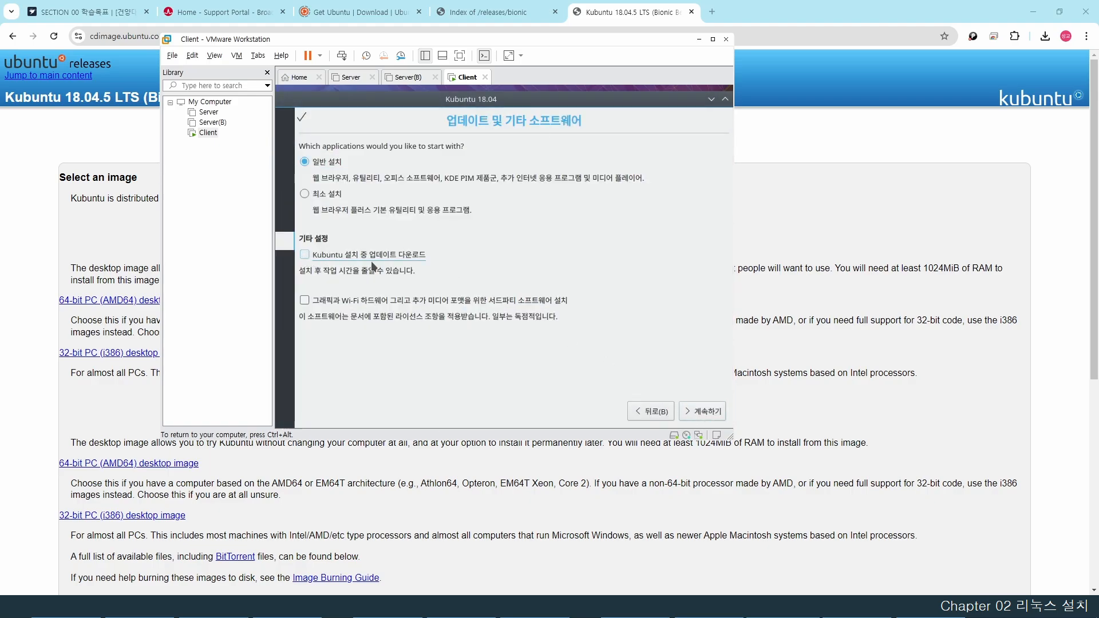
click(701, 410)
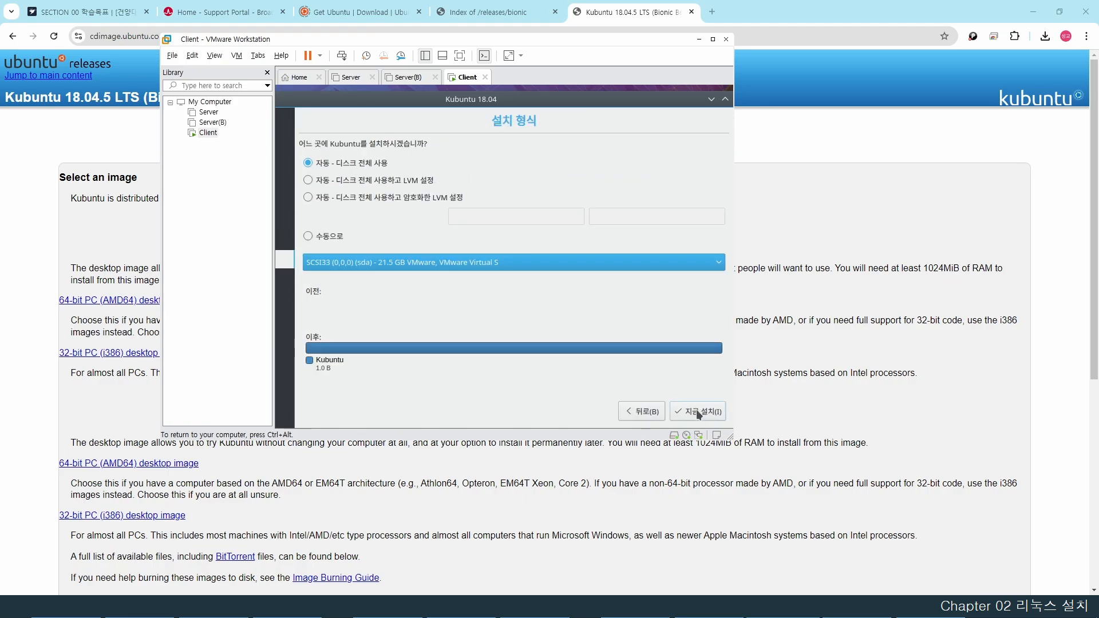
click(694, 409)
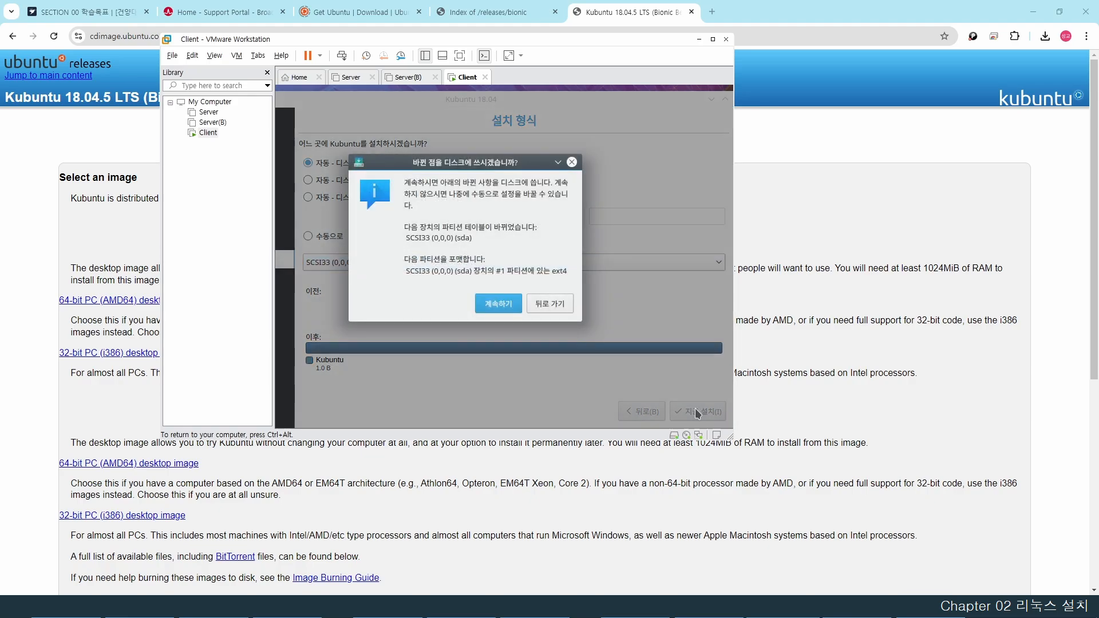
click(492, 303)
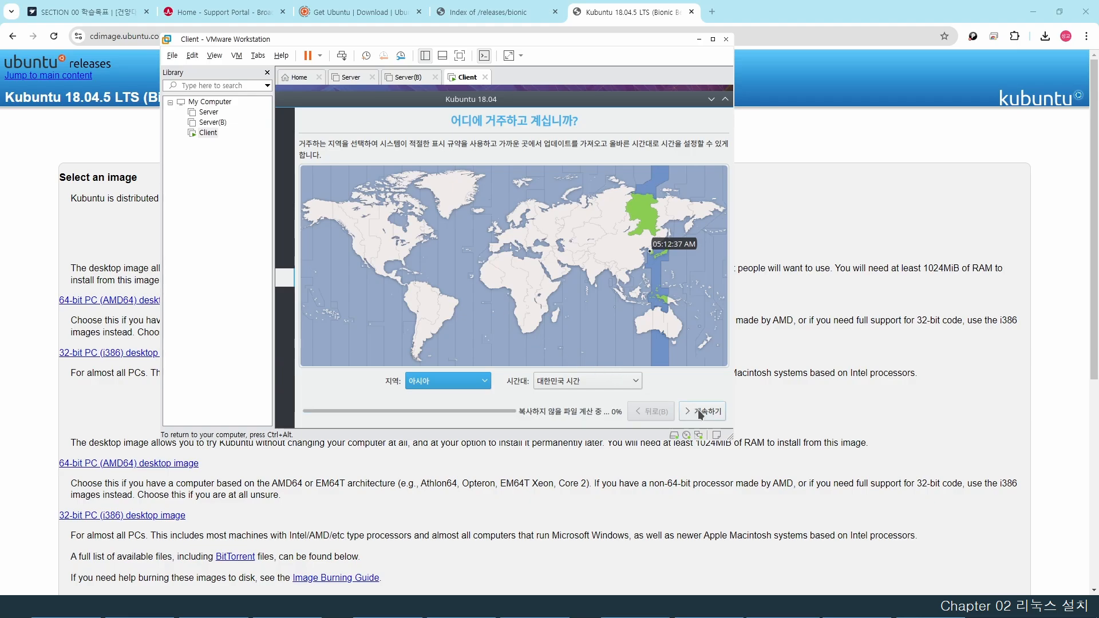
- Accept the Korea time zone and enter ubuntu as the account name
click(698, 410)
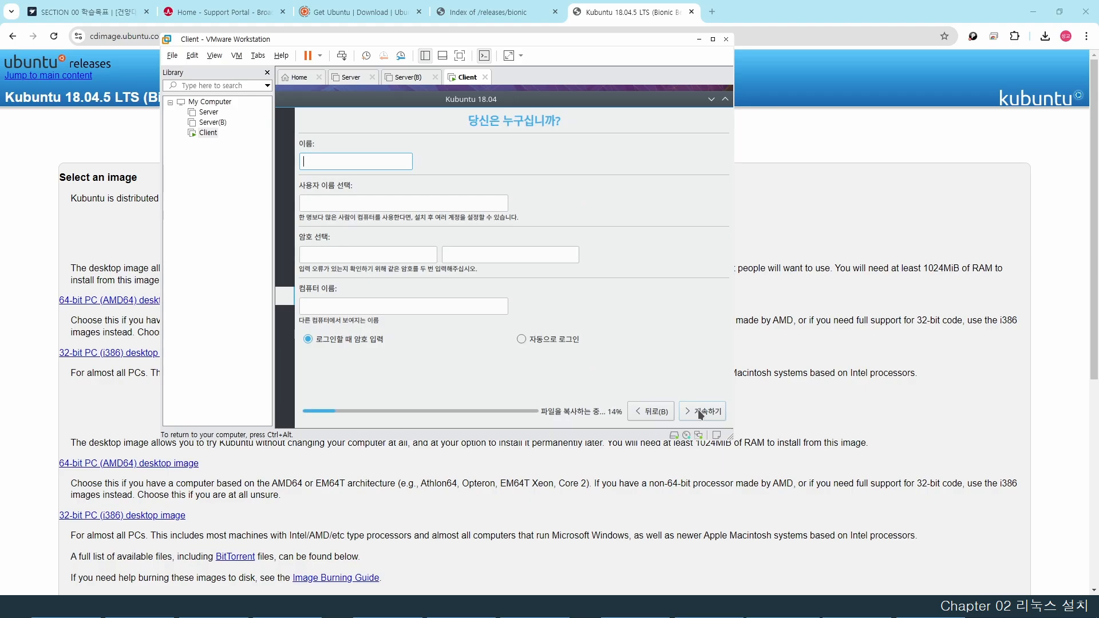
text(ubuntu)
key(Tab)
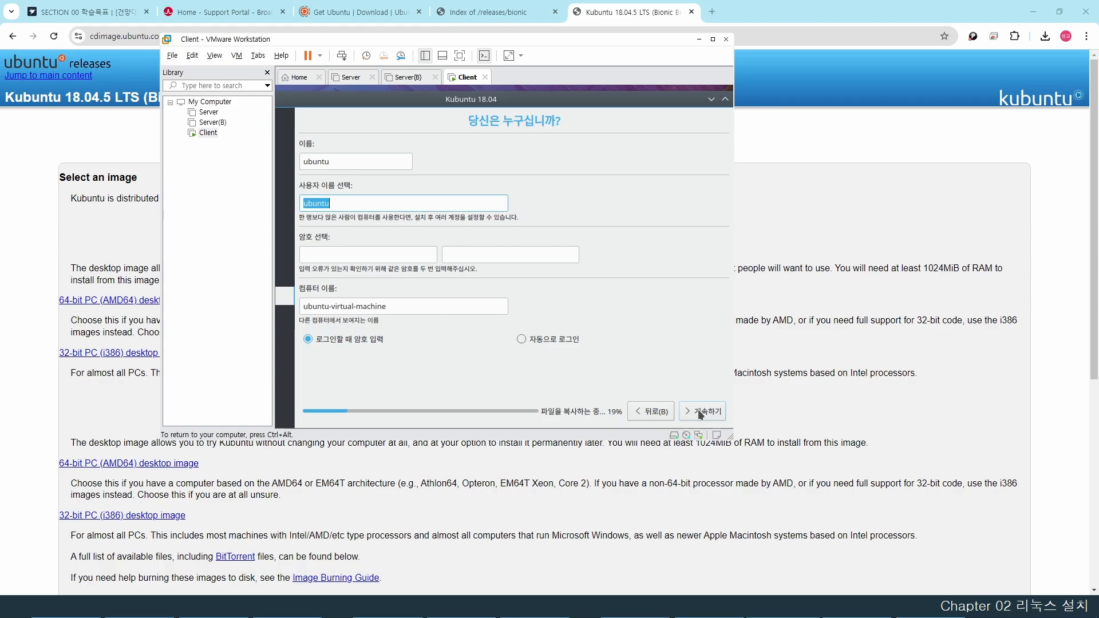
key(Tab)
- Enter the password twice, set computer name client, enable automatic login, and continue
text(ubuntu)
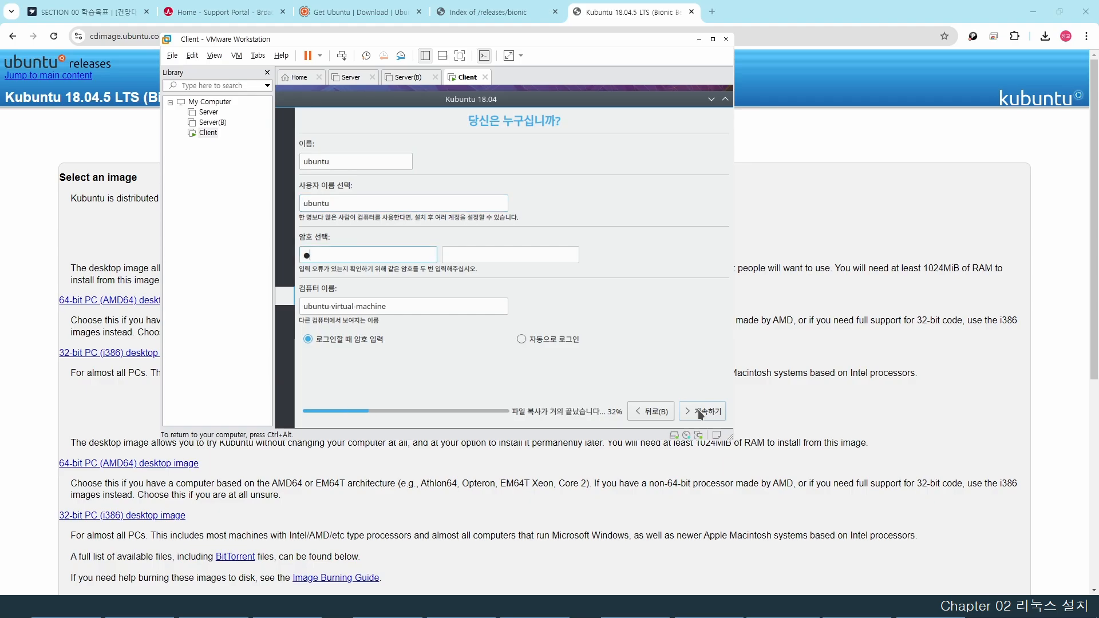
key(Tab)
text(ubuntu)
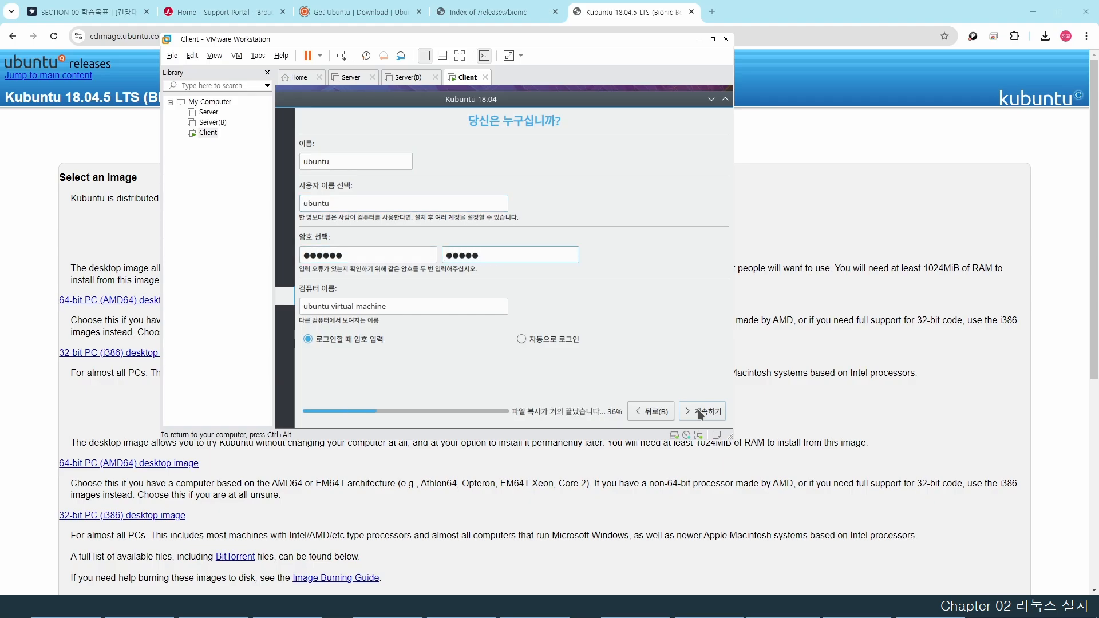
key(Tab)
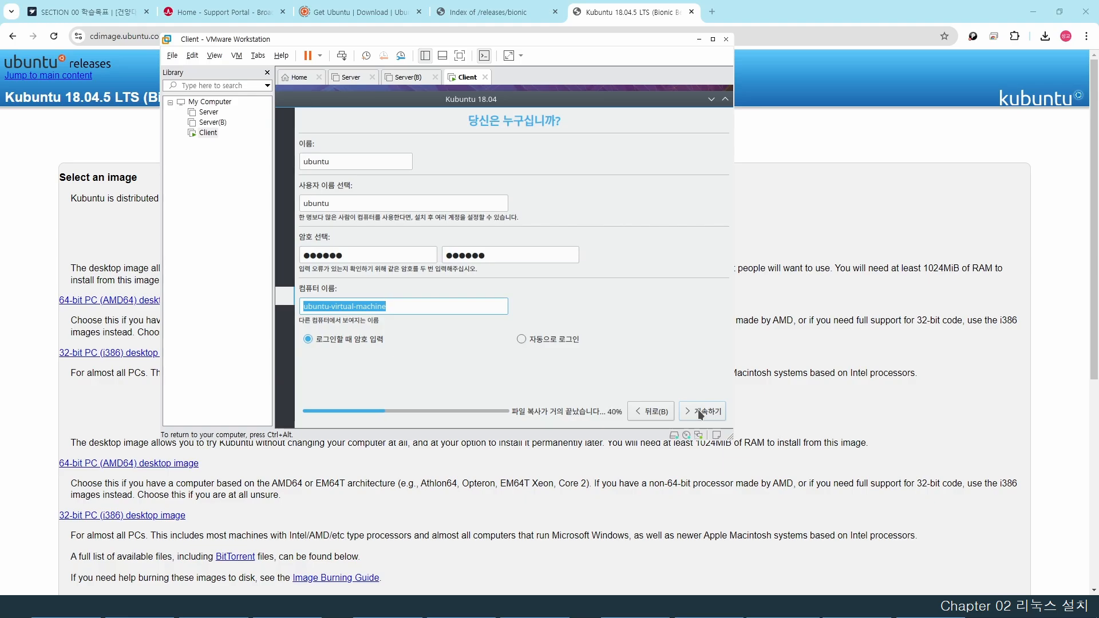
text(client)
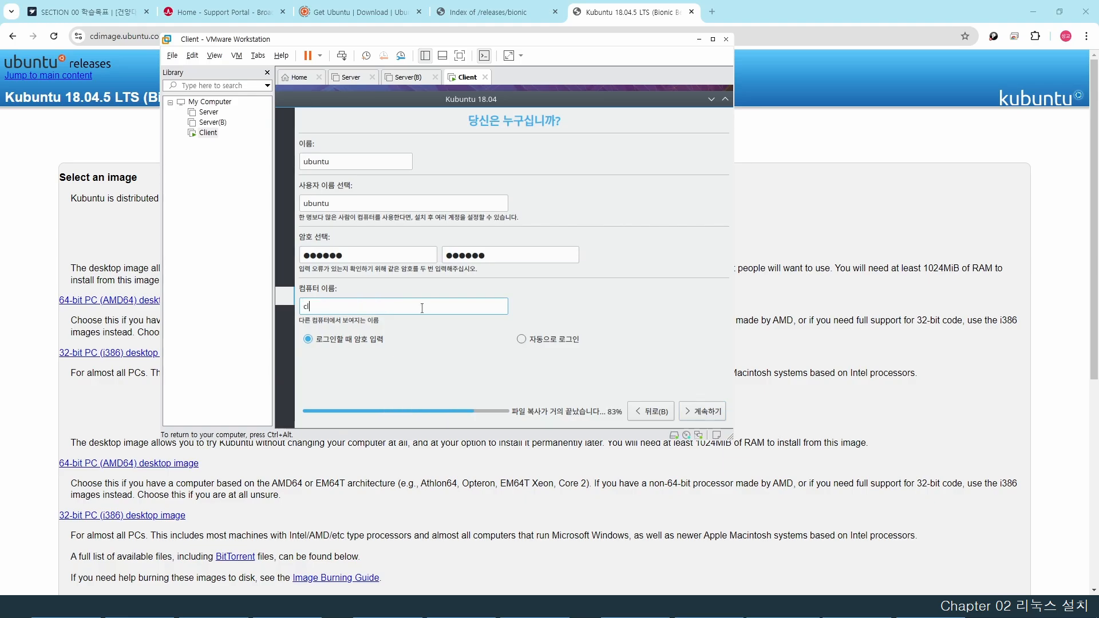
click(520, 339)
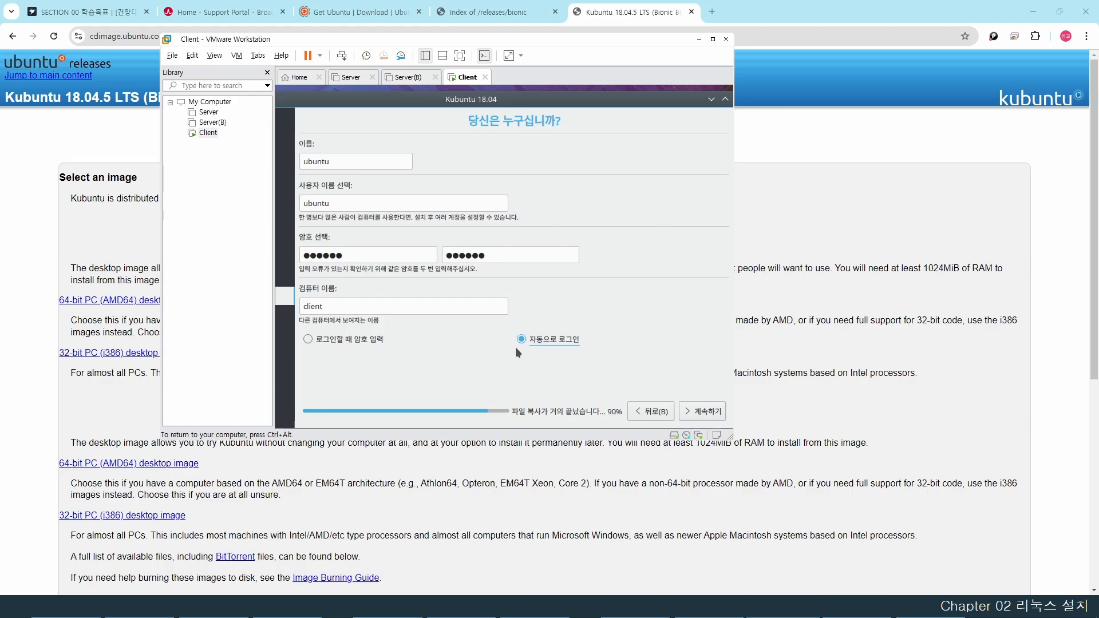
click(702, 411)
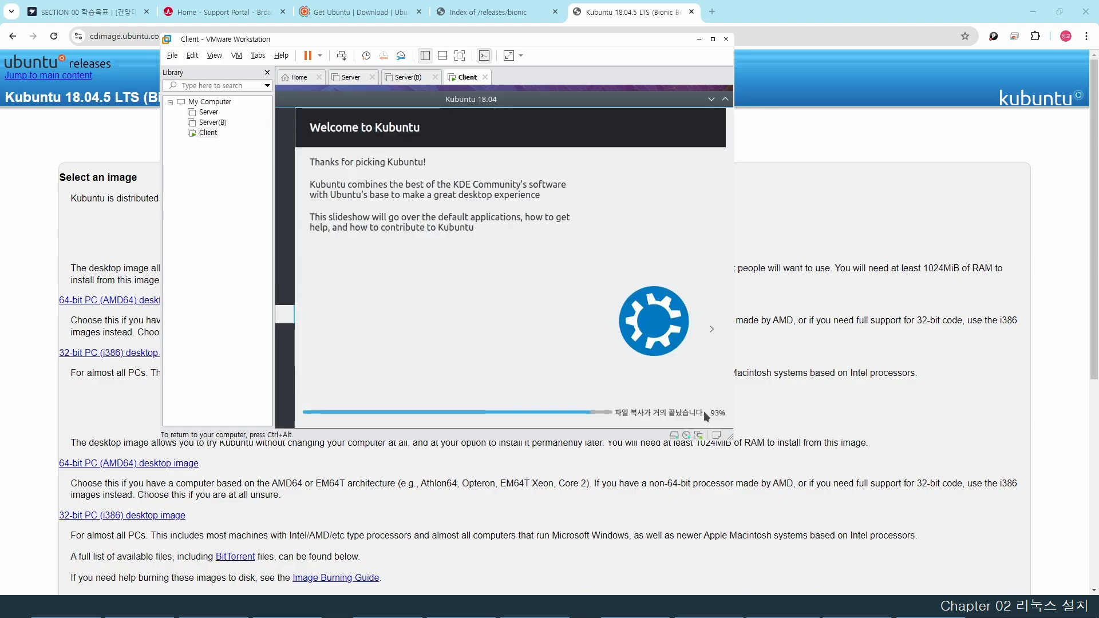
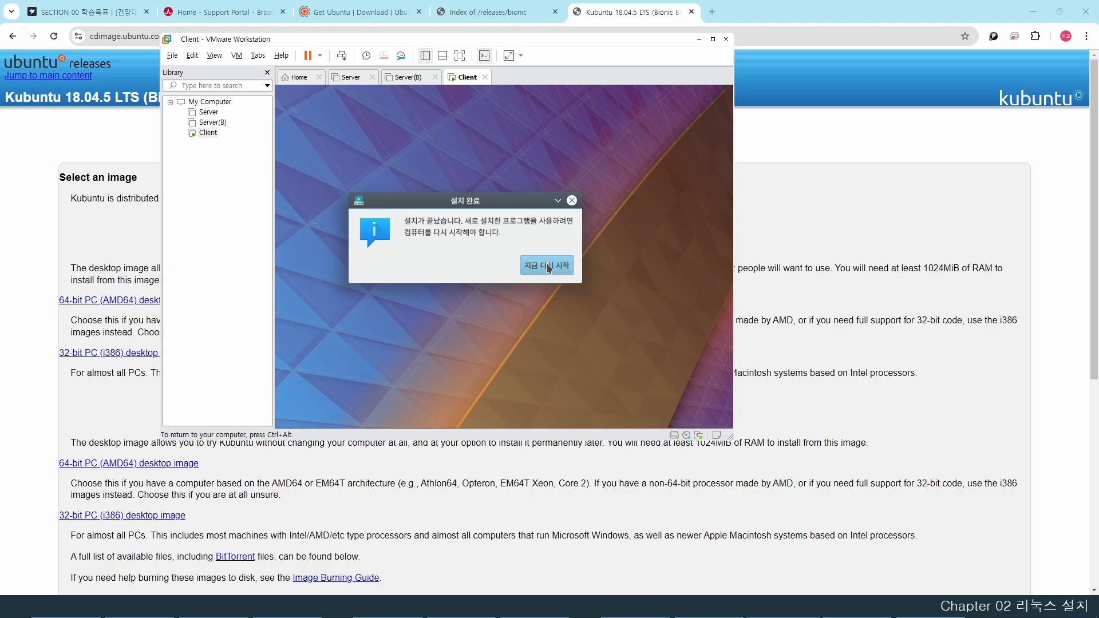
- Restart the Client VM with 지금 다시 시작, confirm medium removal, and boot into Kubuntu
click(546, 264)
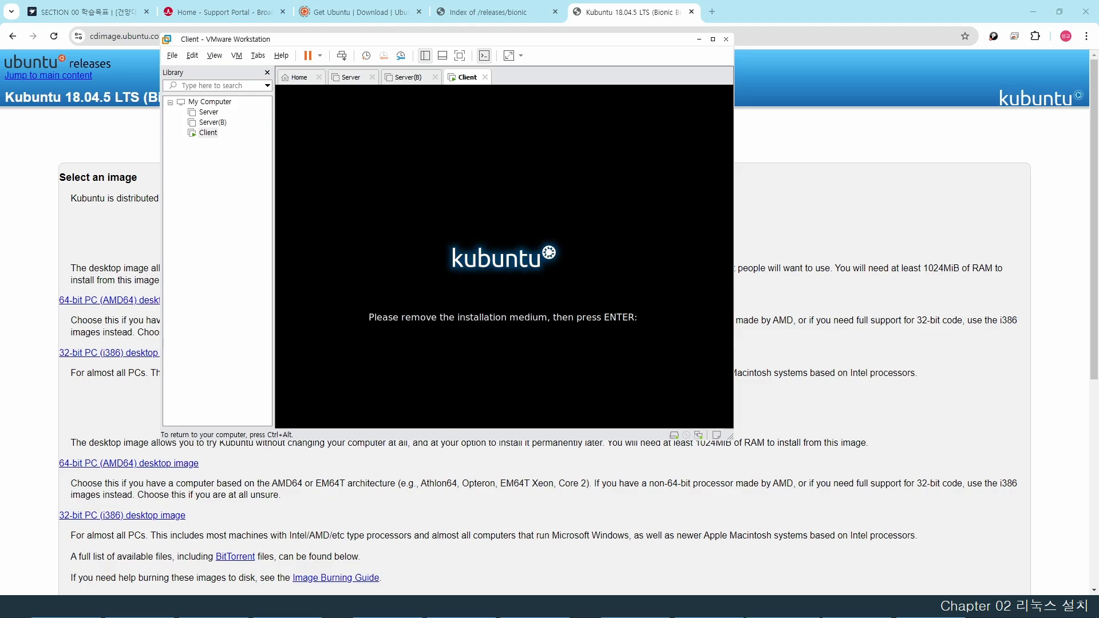
key(Return)
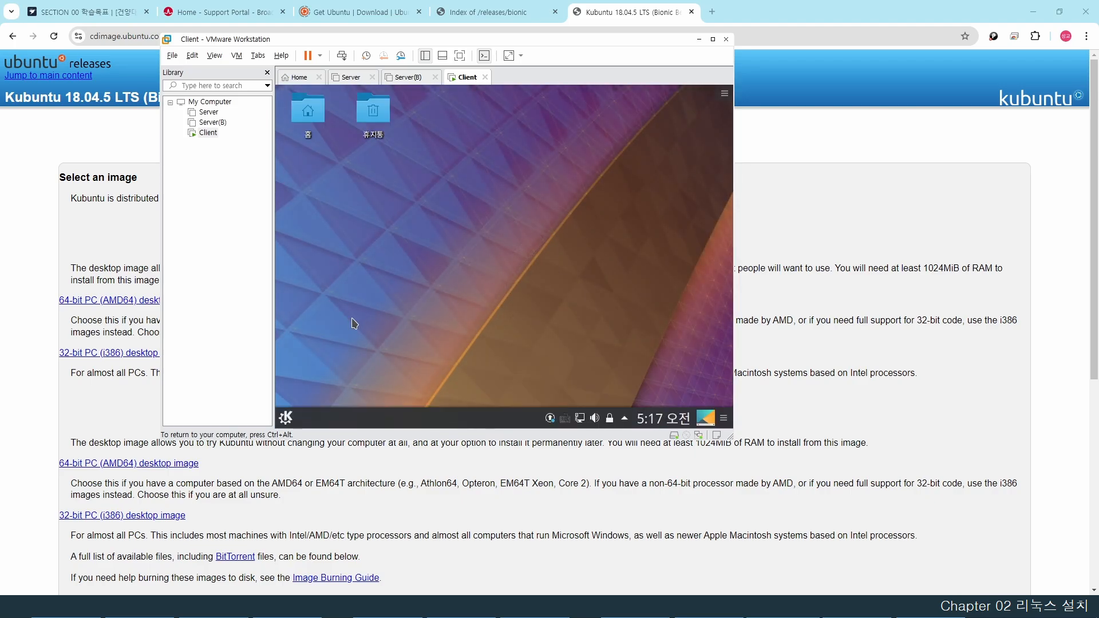
- Set the Virtual1 resolution to 1024x768 under System Settings' Display and Monitor
click(285, 419)
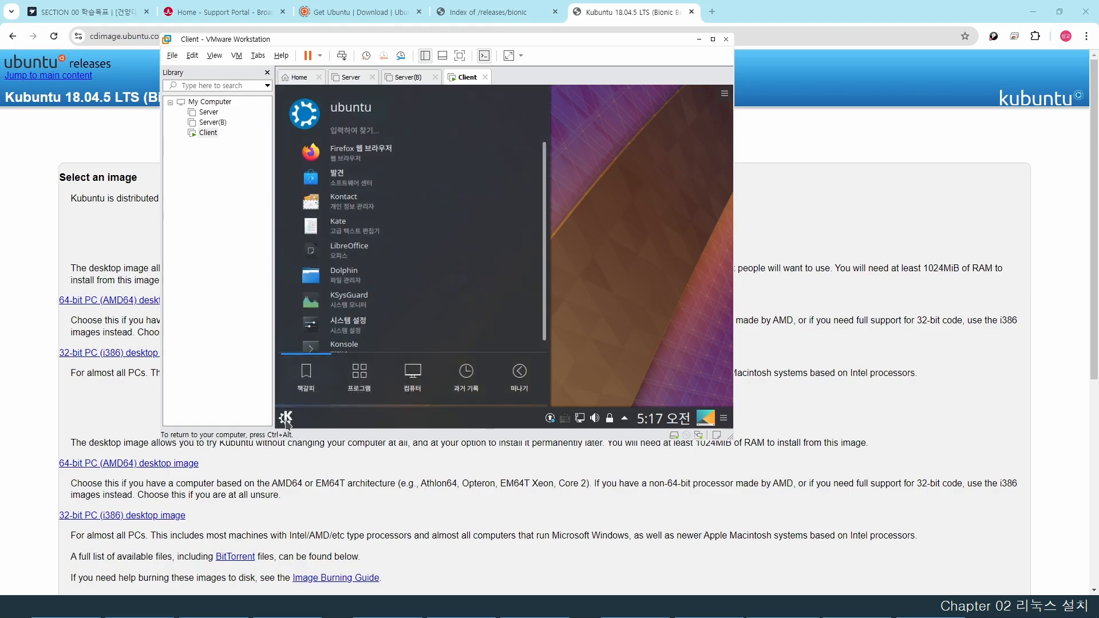
click(359, 321)
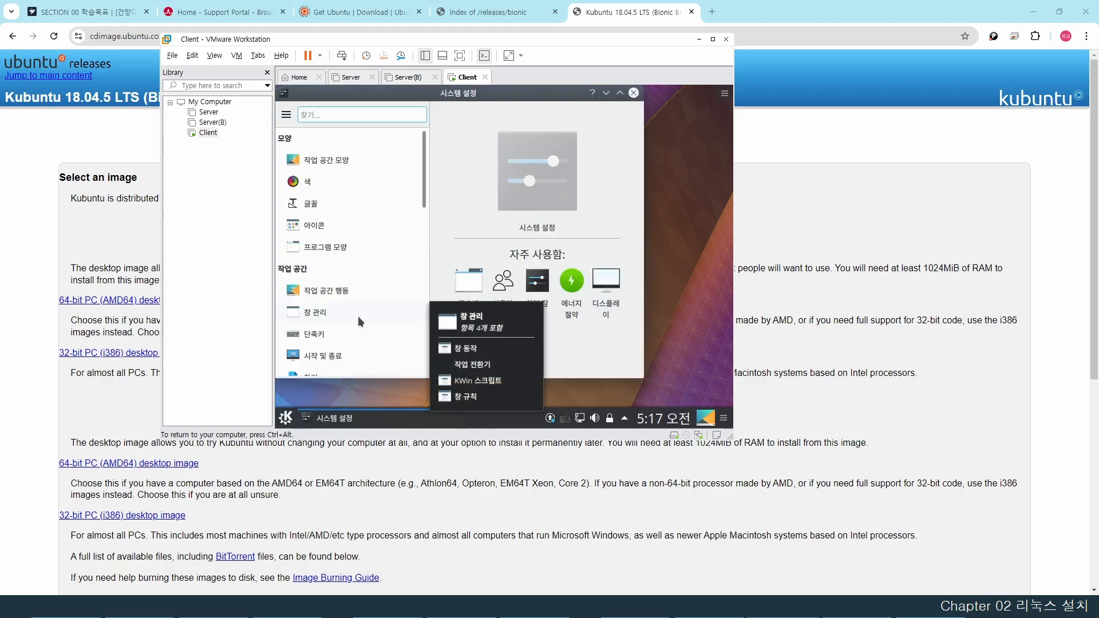
scroll(362, 274, down, 1)
scroll(361, 273, down, 5)
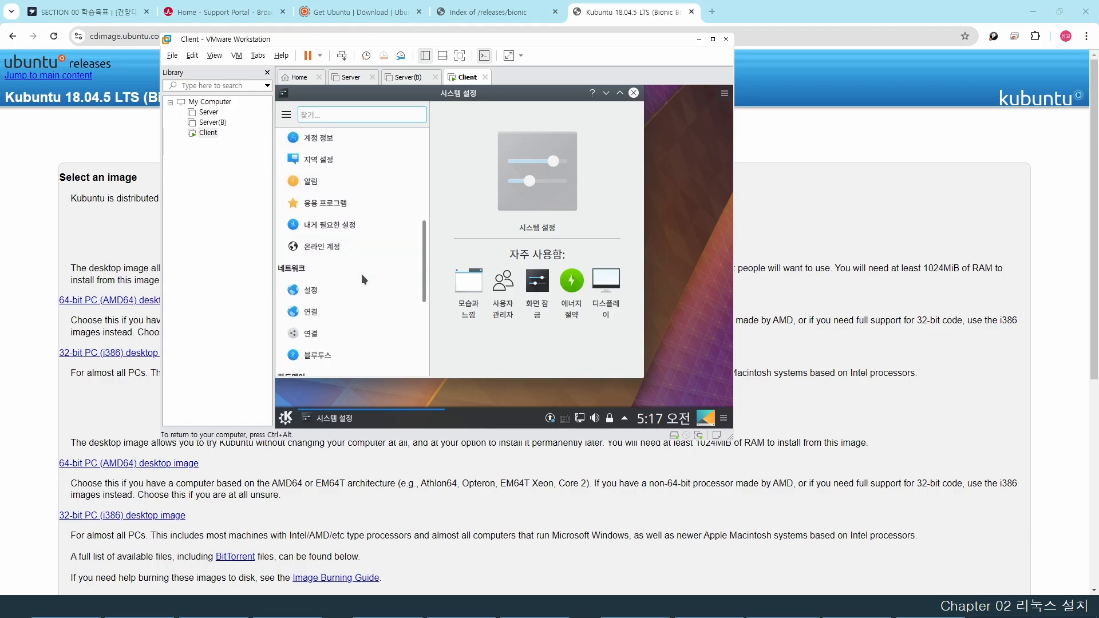
click(359, 265)
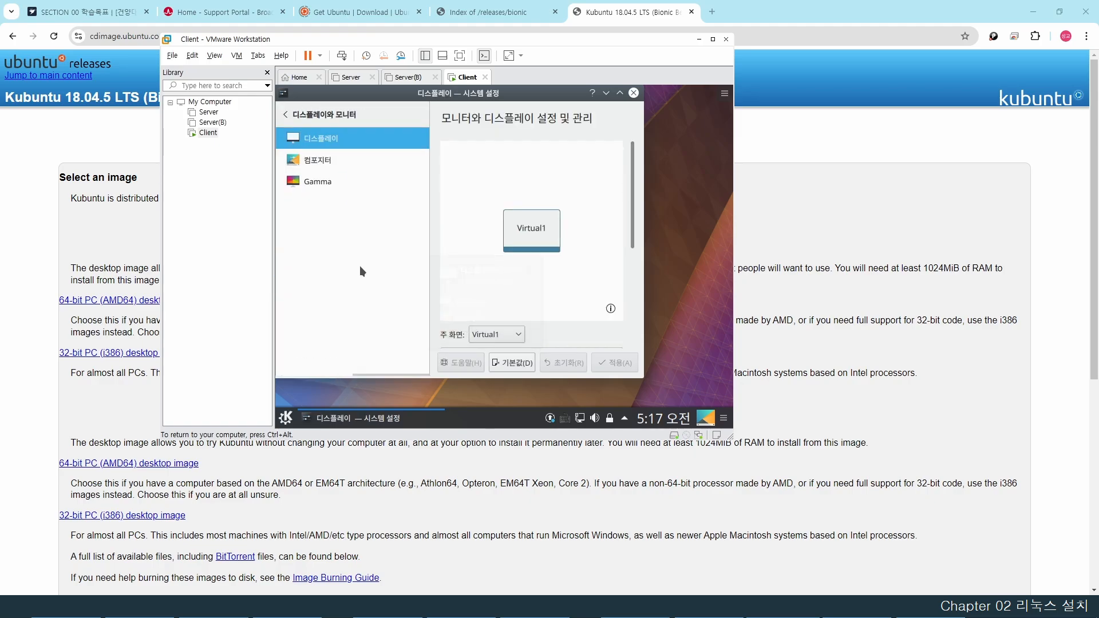
scroll(548, 234, down, 5)
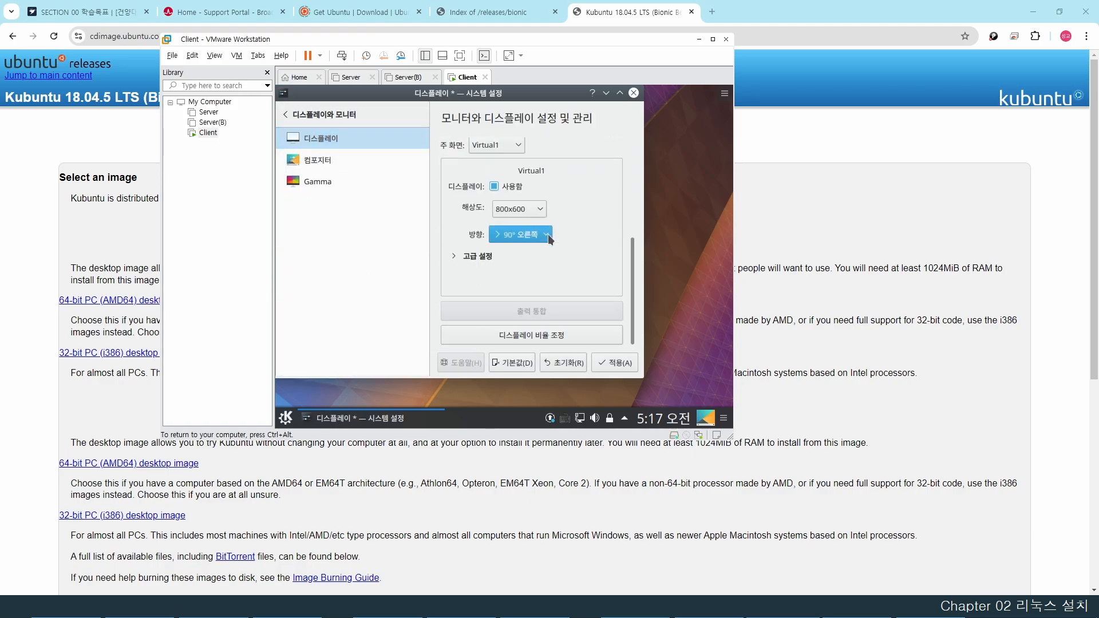
click(520, 210)
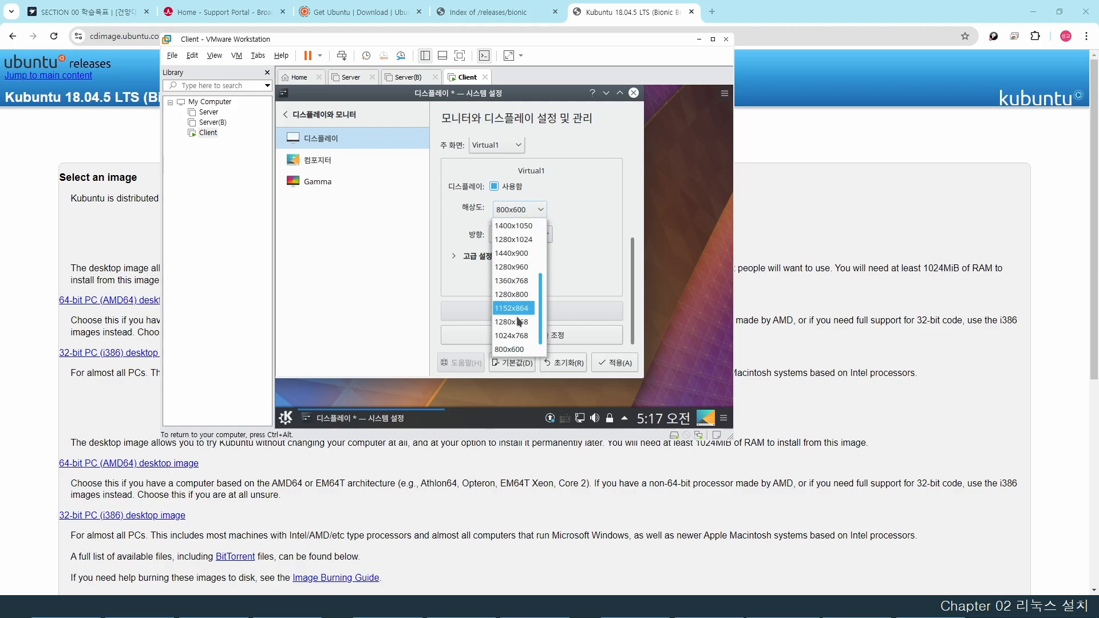
click(517, 336)
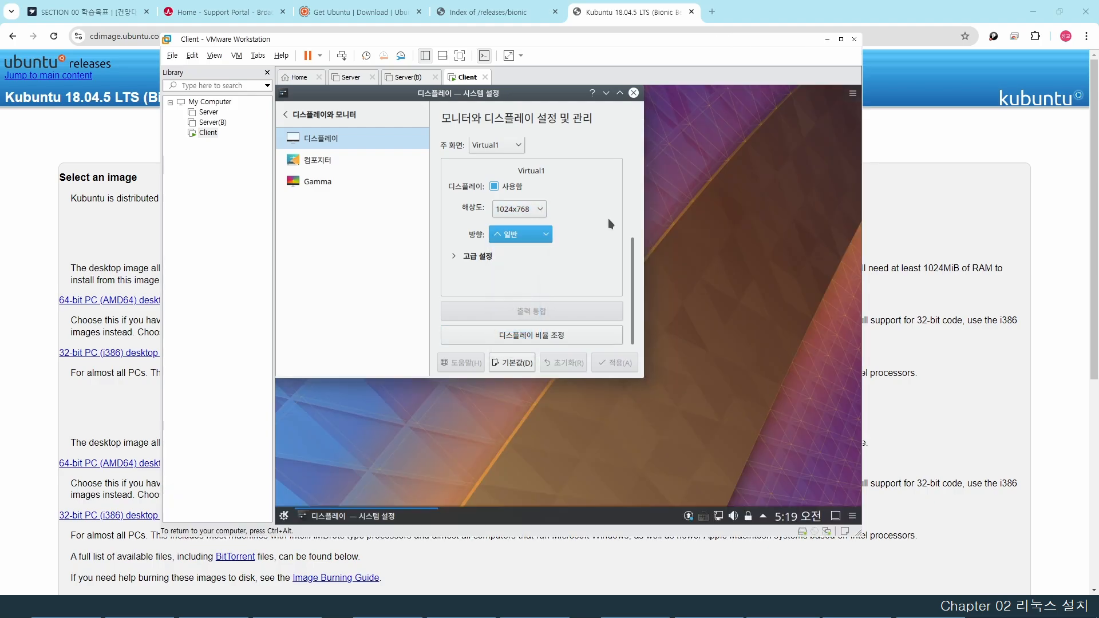
click(633, 94)
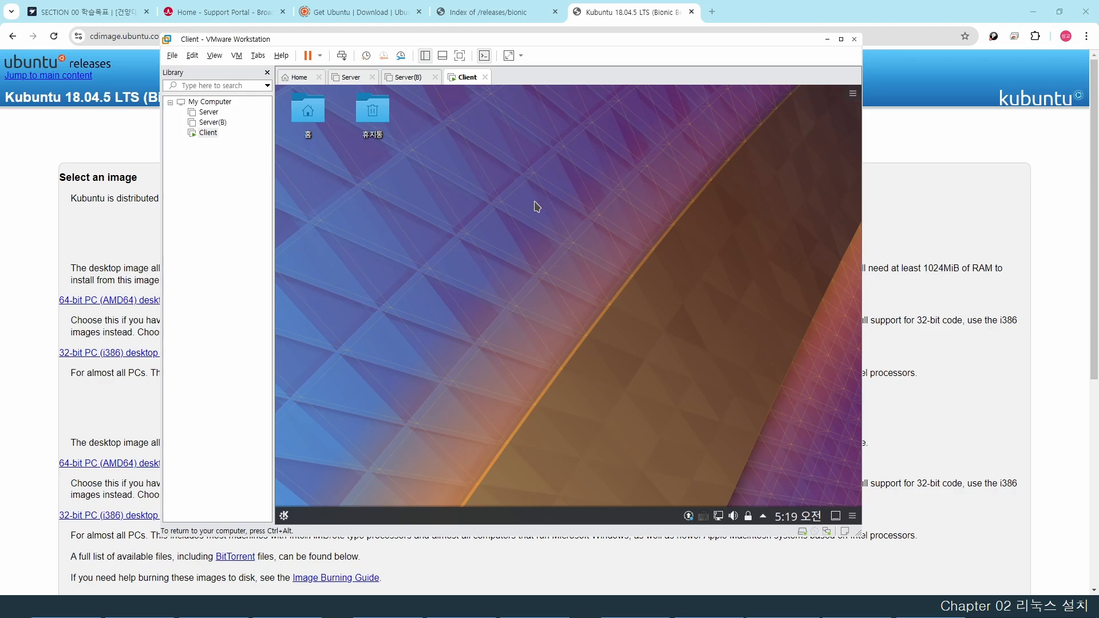
- Open Konsole, change into /etc/apt, and list its files
right_click(533, 210)
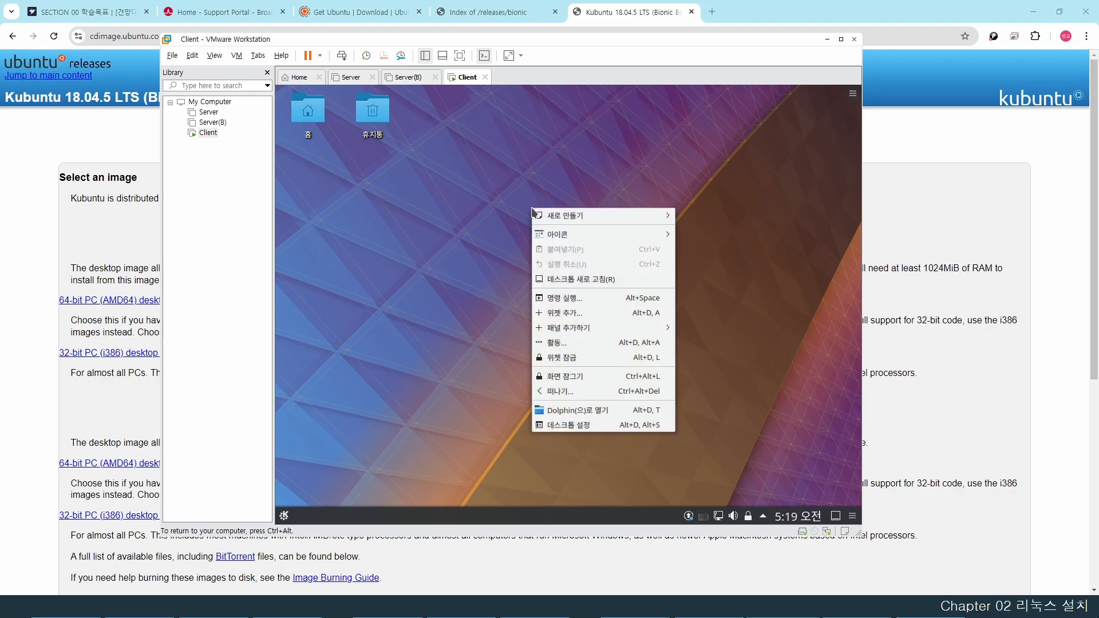
key(Escape)
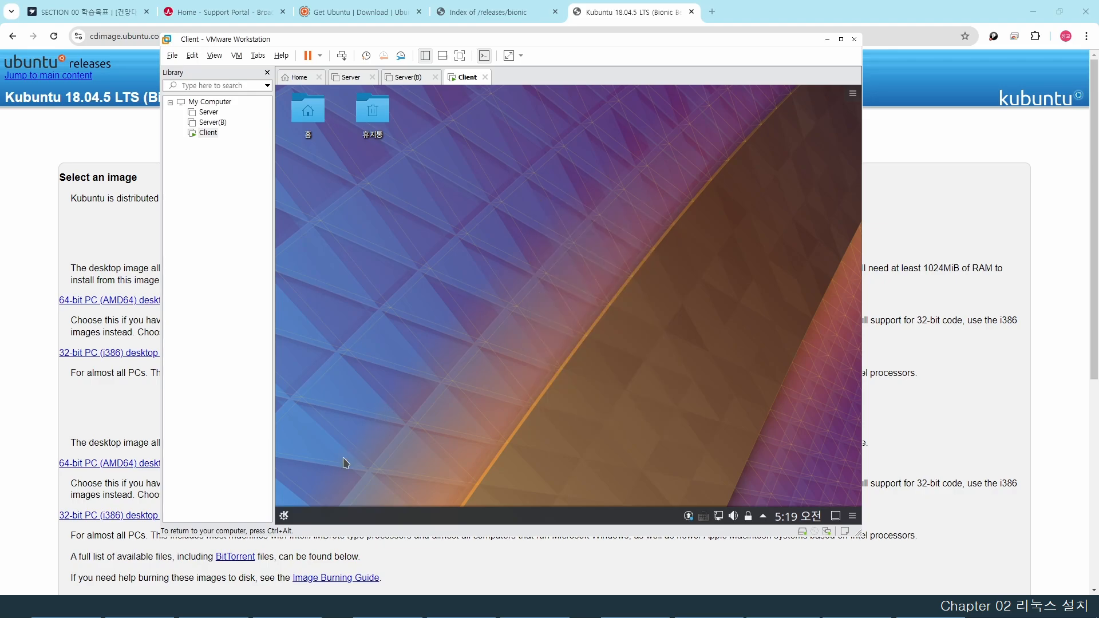
click(285, 516)
click(285, 518)
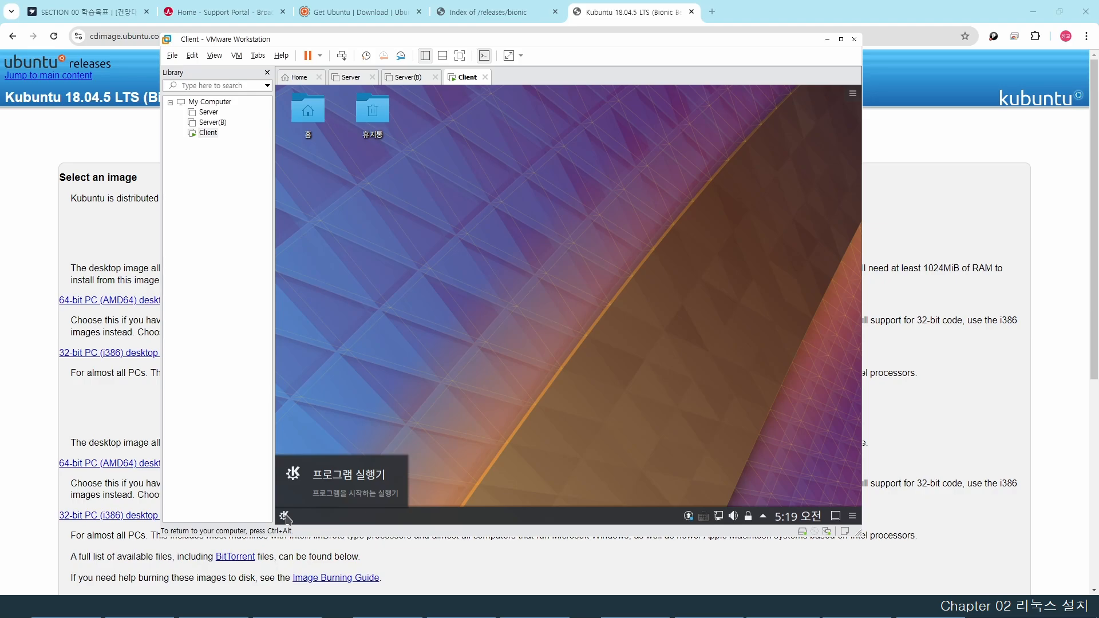
click(285, 517)
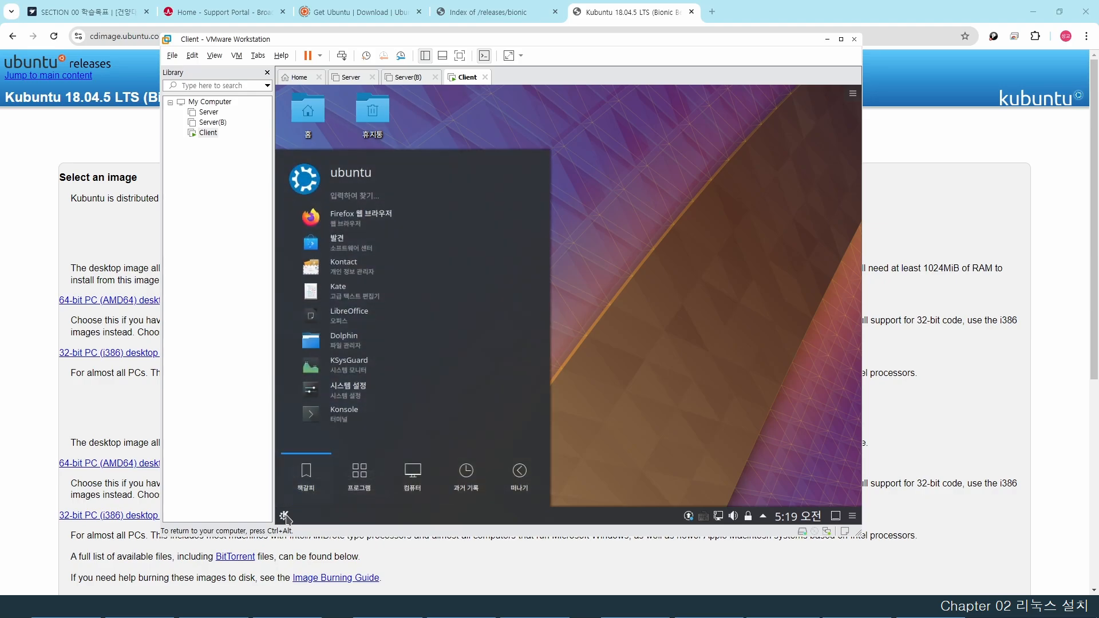
click(320, 418)
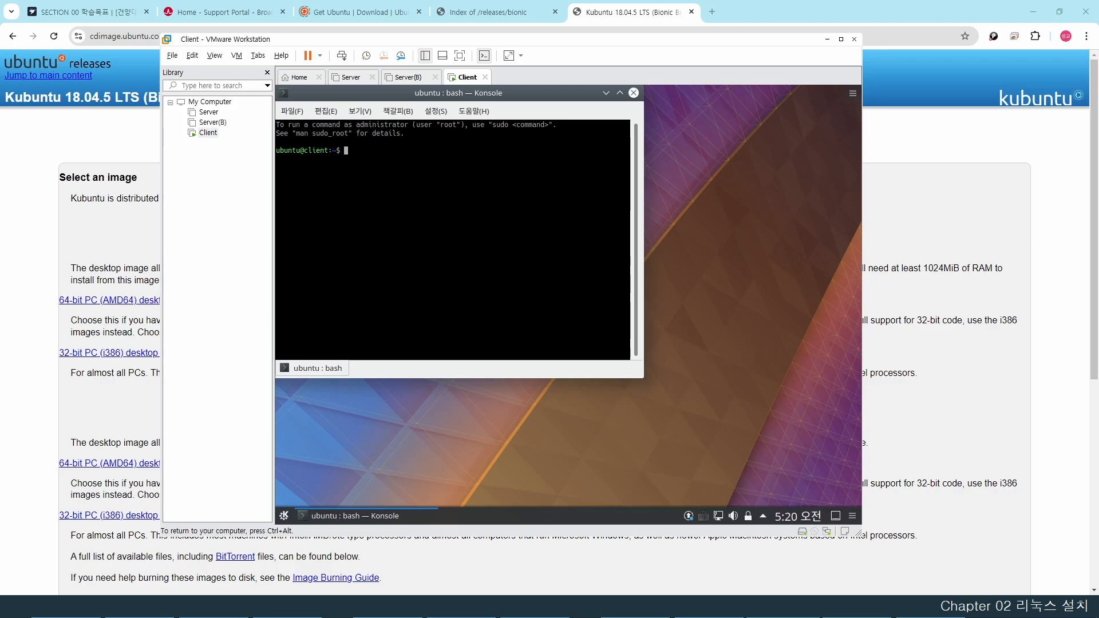
text(cd /etc/apt)
key(Return)
text(ls)
key(Return)
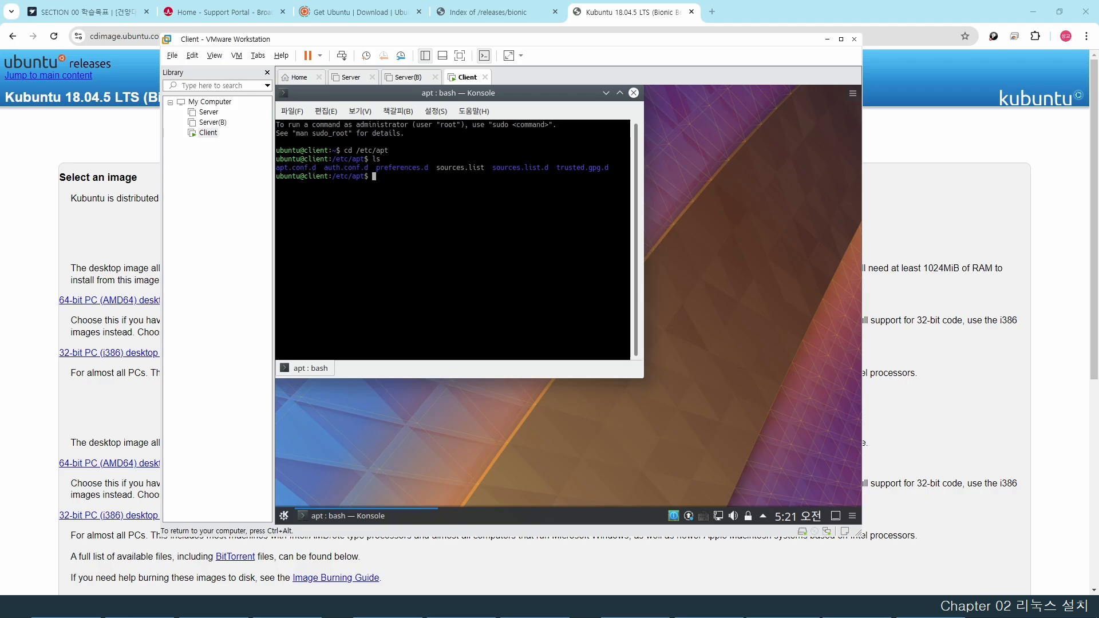
- Rename sources.list to sources.list.bak with sudo and confirm the backup exists
text(sudo mv so)
key(Tab)
text(so)
key(Tab)
text(.bak)
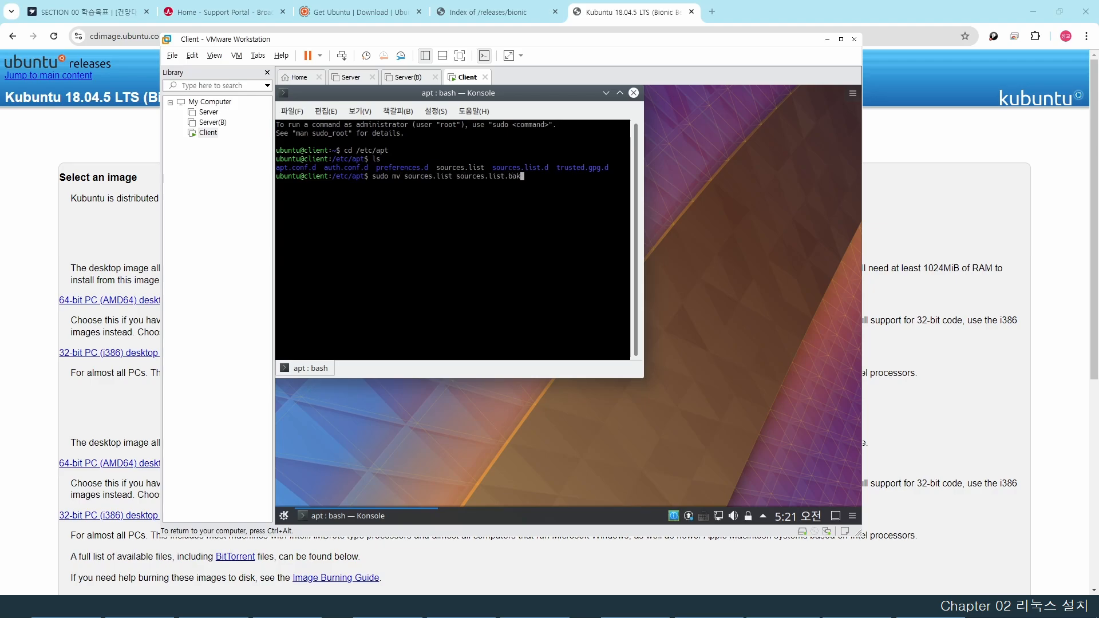
key(Return)
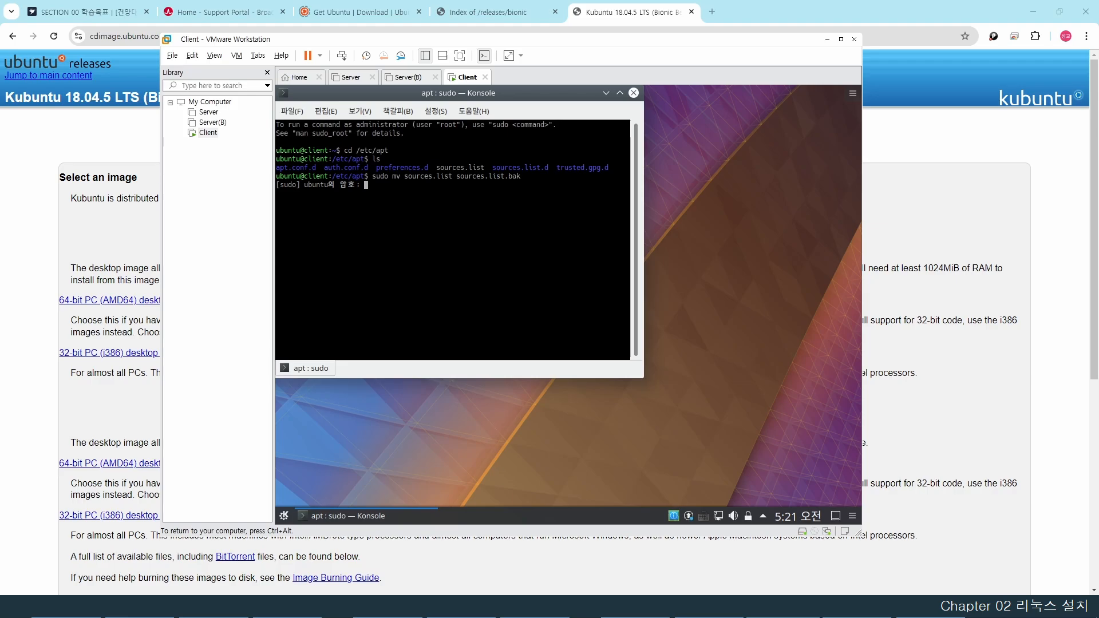
key(Return)
text(ls)
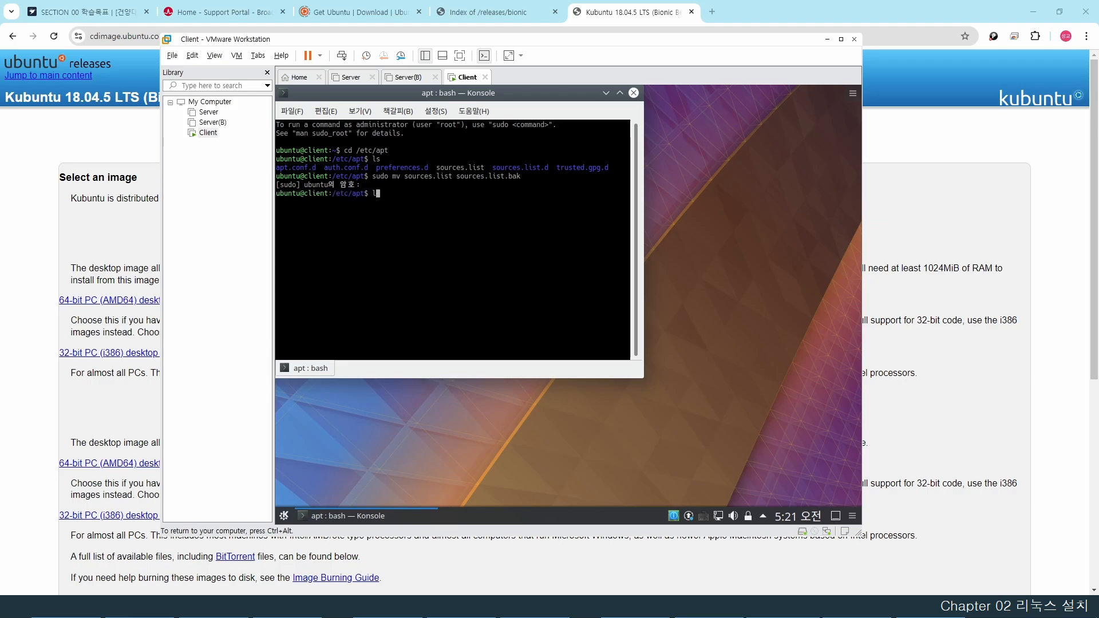
key(Return)
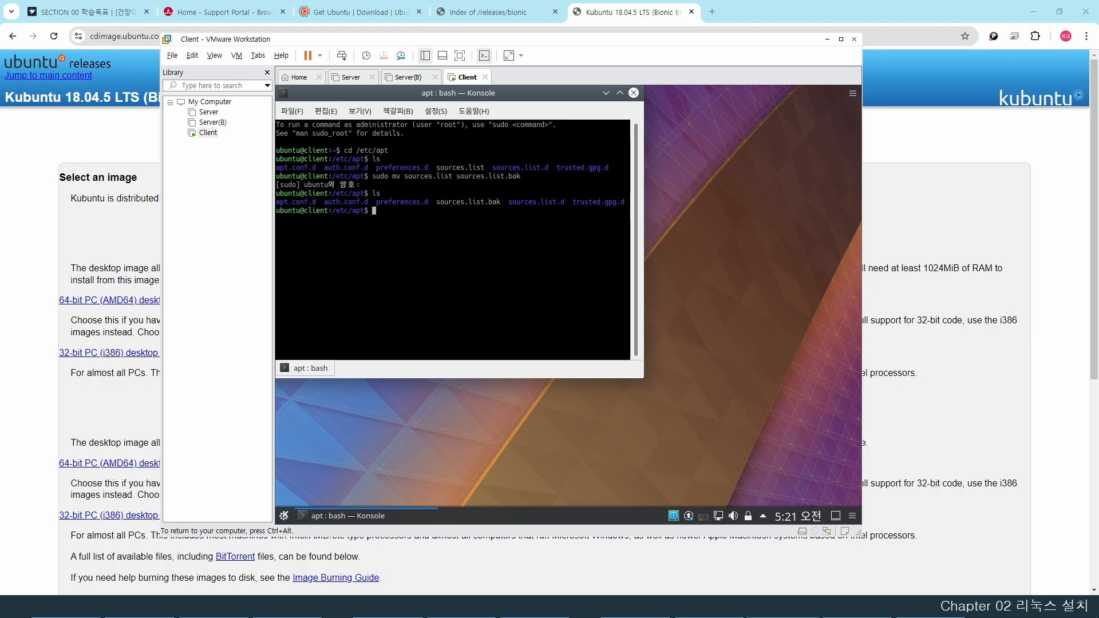
- Download the hanbit 18.04 sources.list with sudo wget, run apt-get update, then exit
text(sudo wget http://download.hanbit.co.kr/)
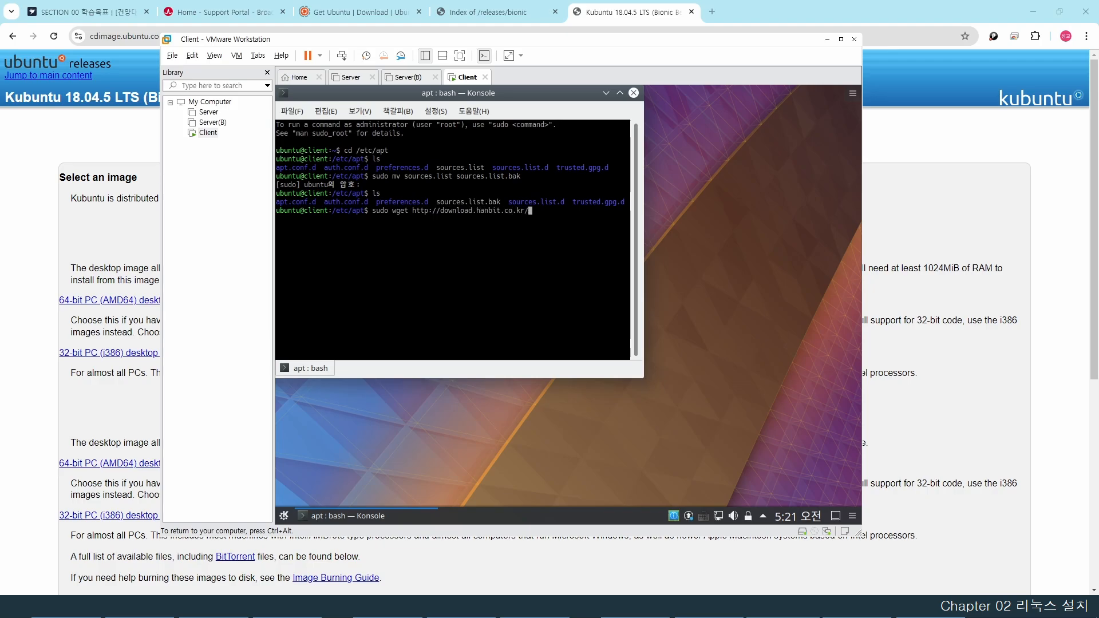
text(ubuntu/18.04/sources.list)
key(Return)
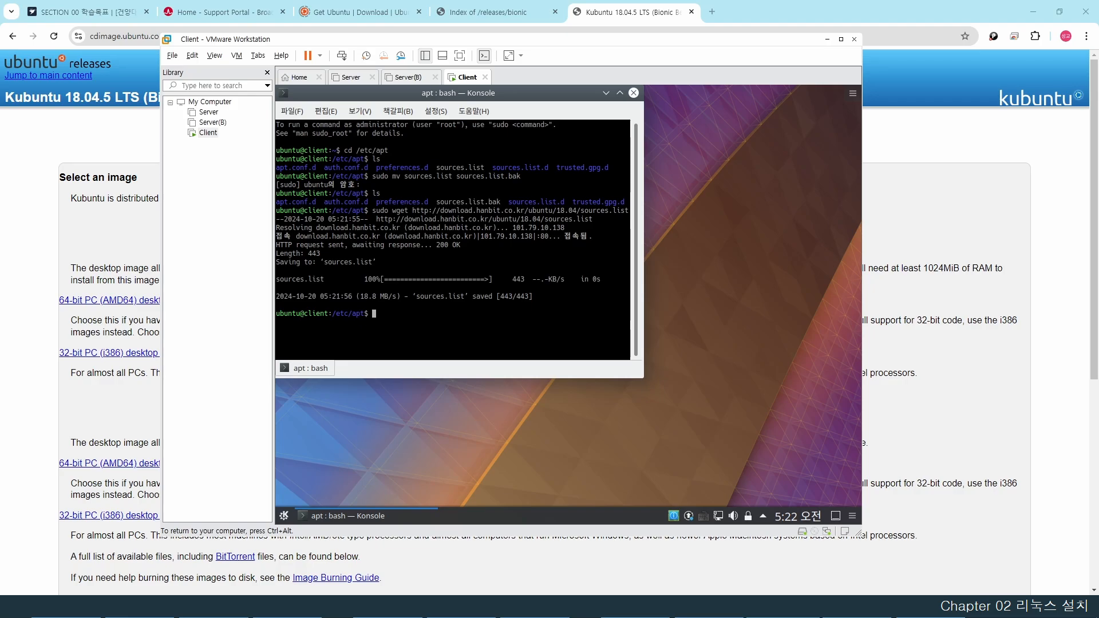
text(sudo apt)
text(-get updata)
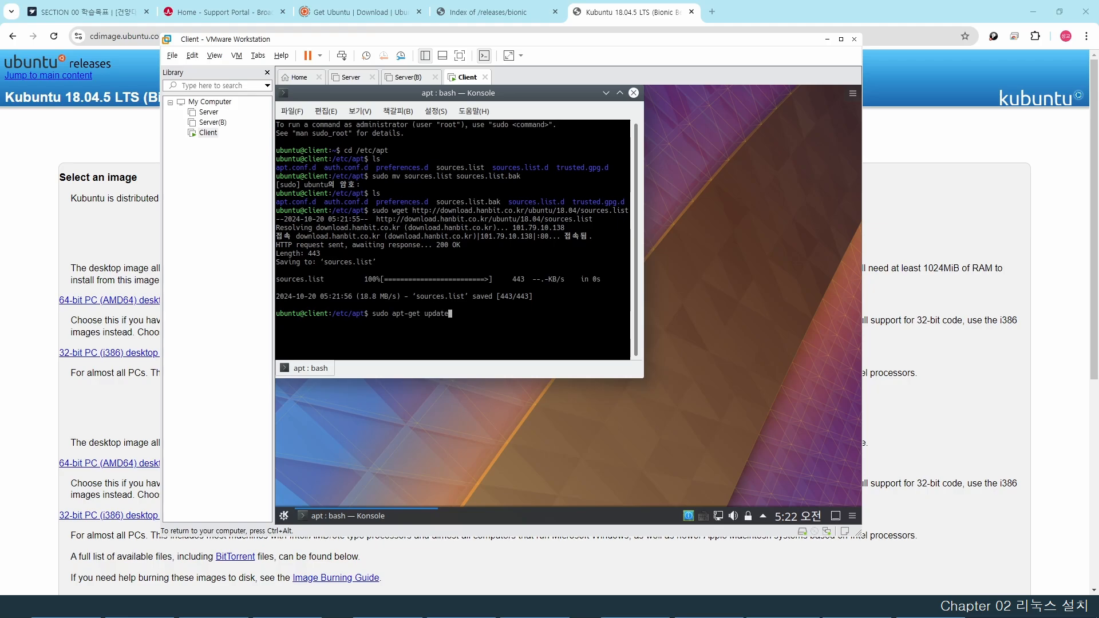
key(Return)
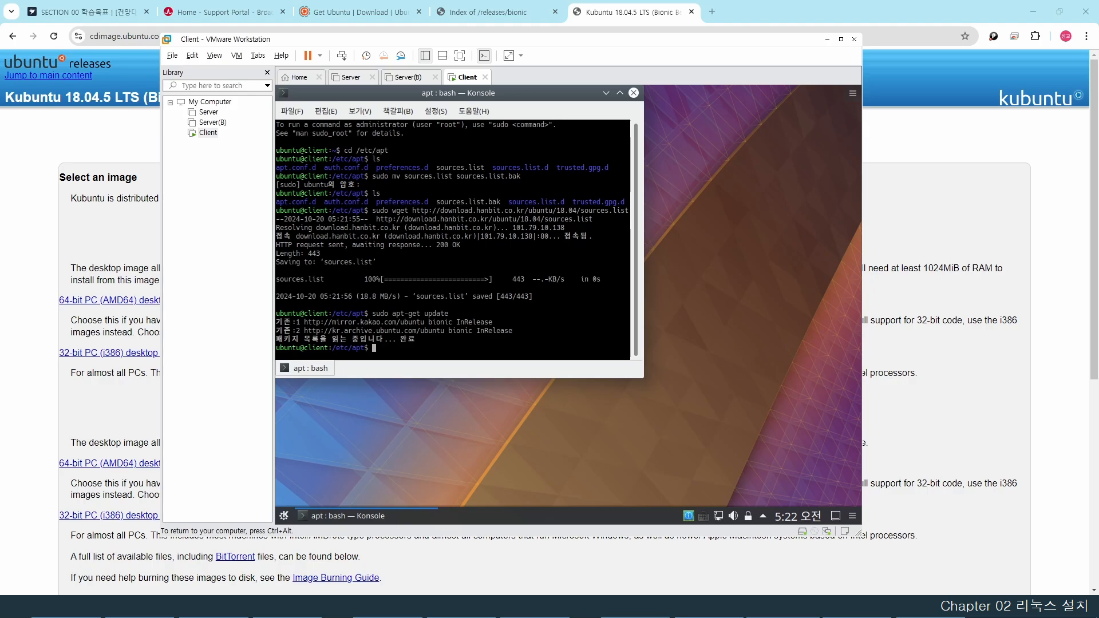
text(exit)
key(Return)
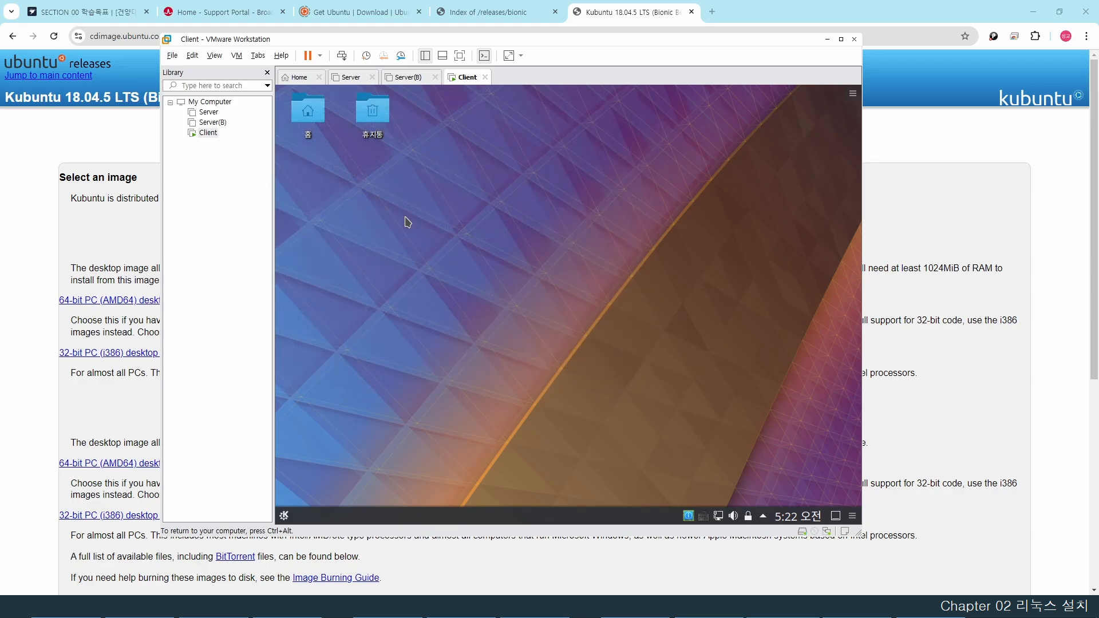
- Uncheck 화면 에너지 절약 in 전원 관리 settings and apply the change
click(284, 517)
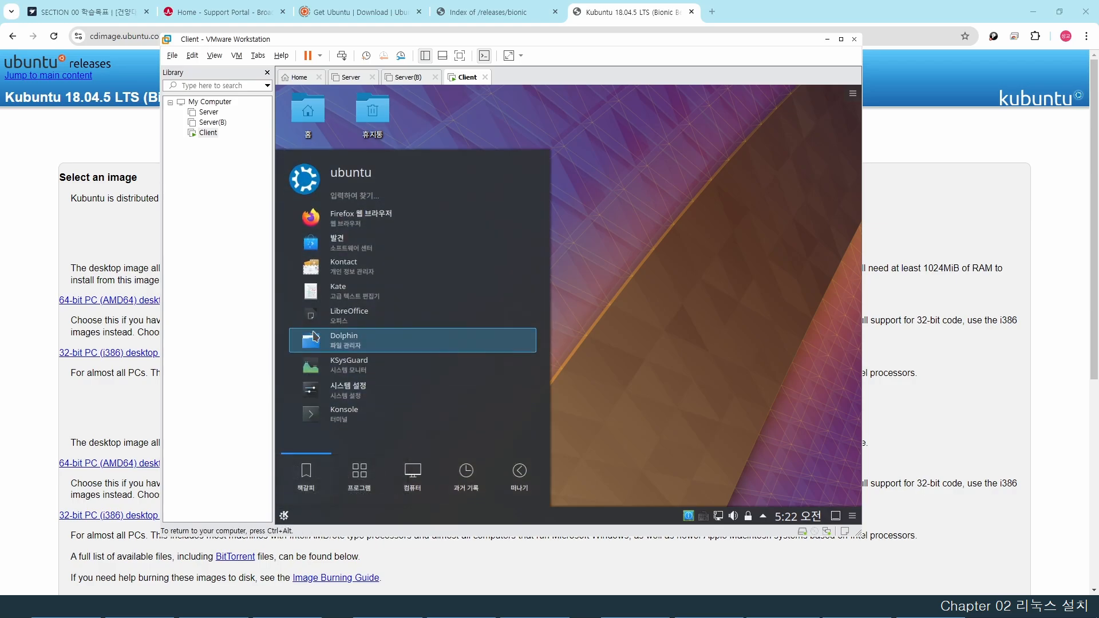
click(325, 395)
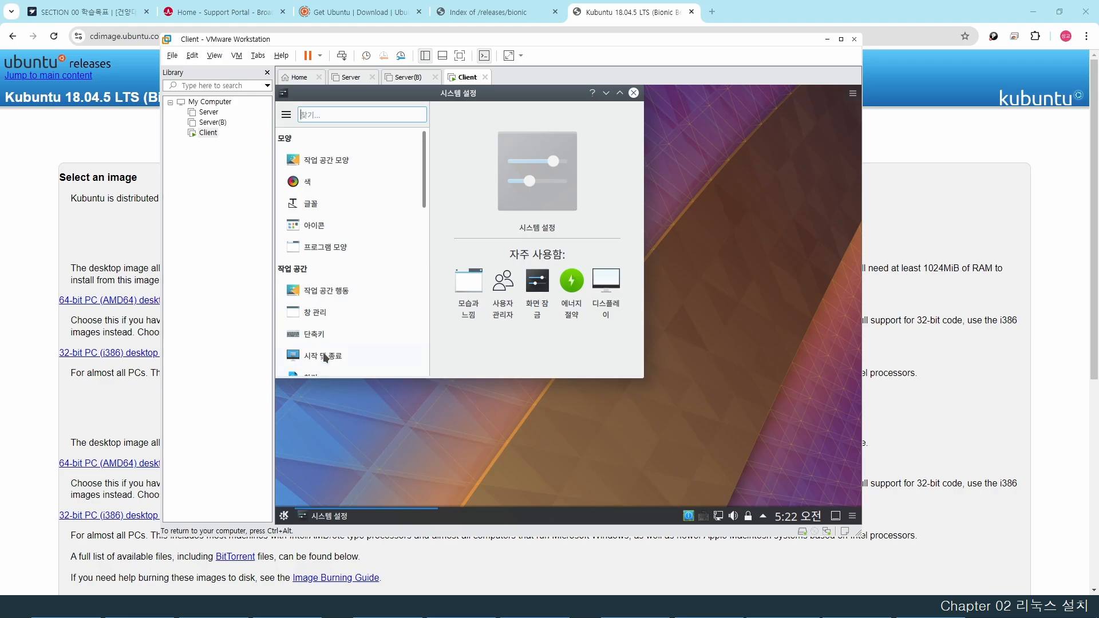
scroll(338, 281, down, 1)
scroll(337, 279, down, 6)
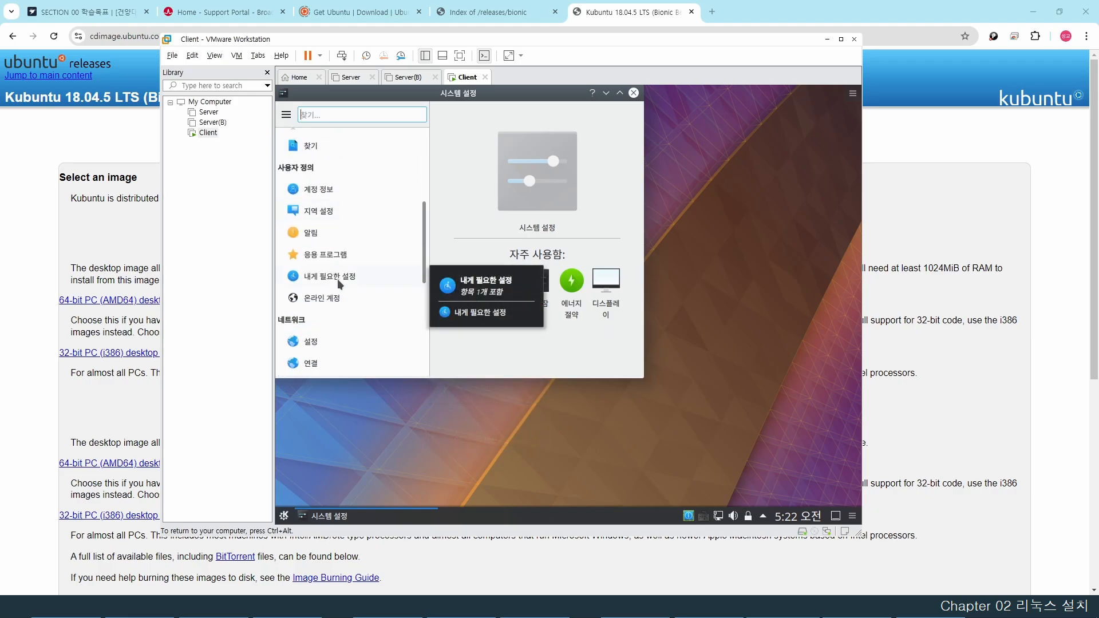
scroll(338, 279, down, 5)
scroll(340, 283, down, 2)
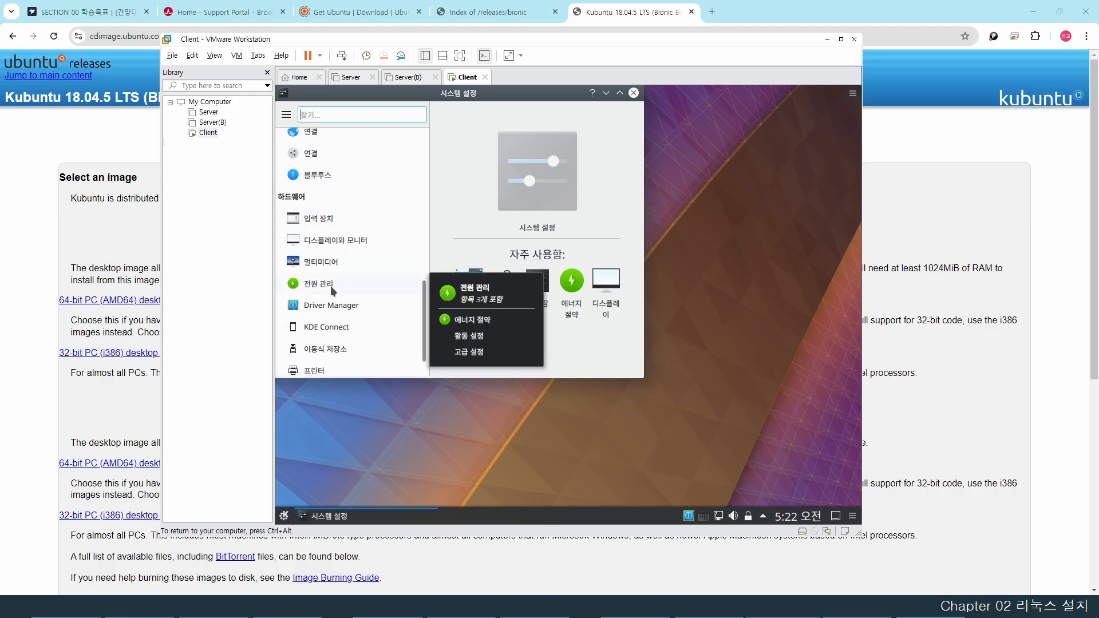
click(330, 286)
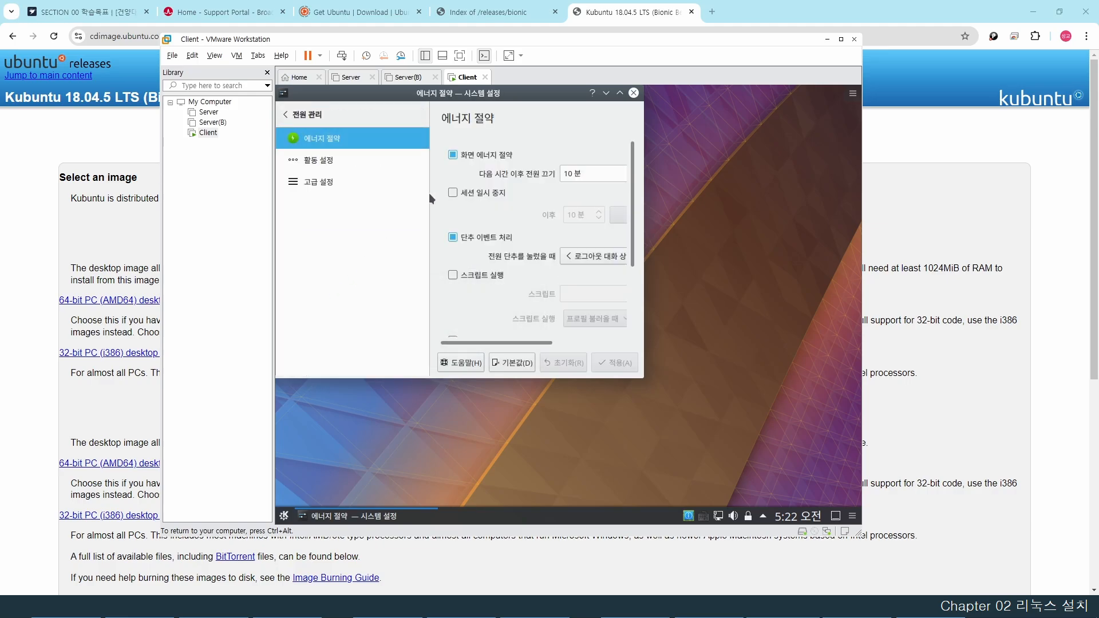
click(452, 155)
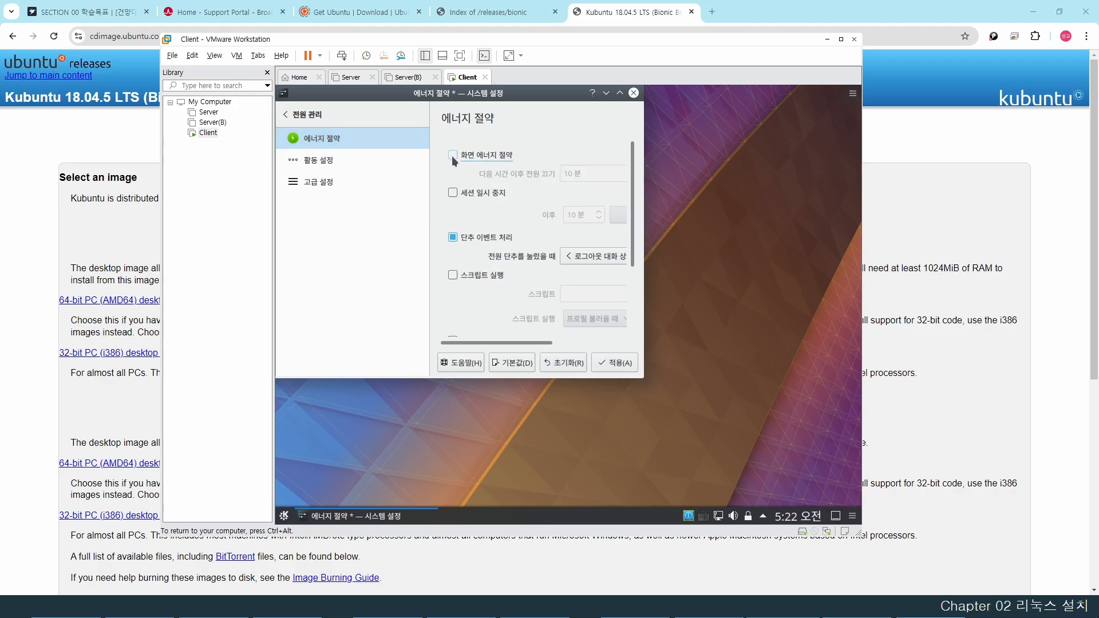
click(616, 364)
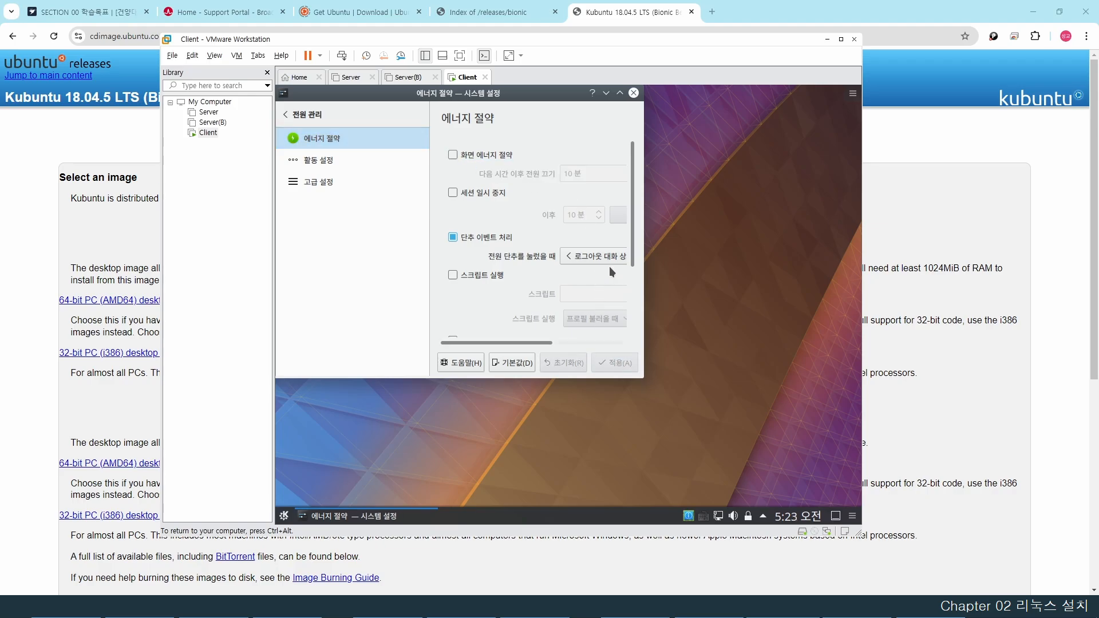
click(632, 94)
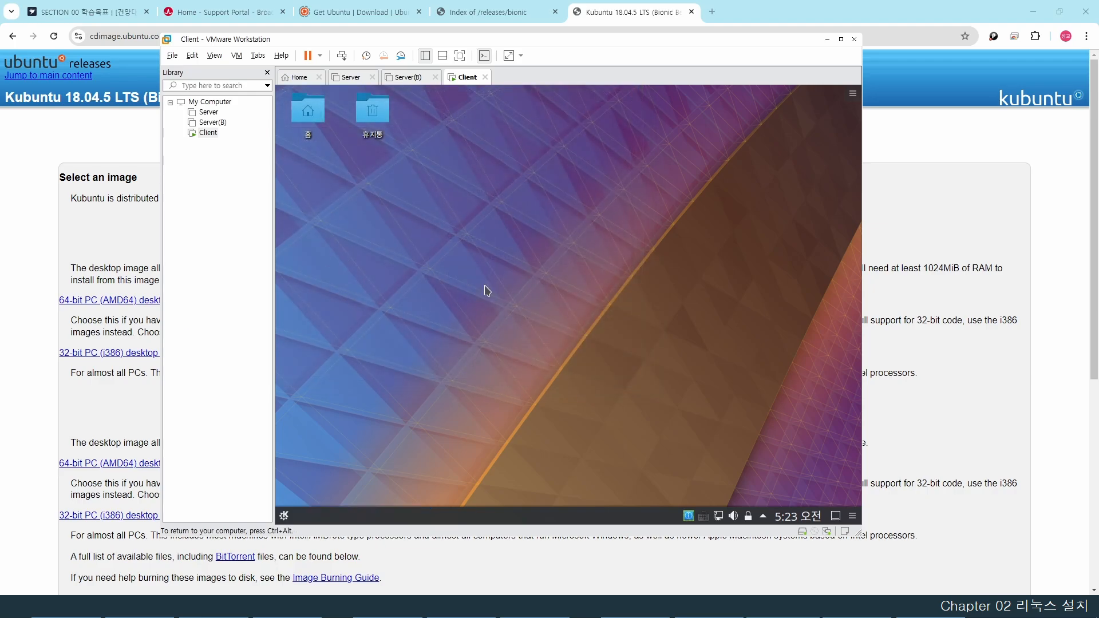
- Open a terminal and type Korean text '한글로 밝뀜' to test Korean input
click(285, 516)
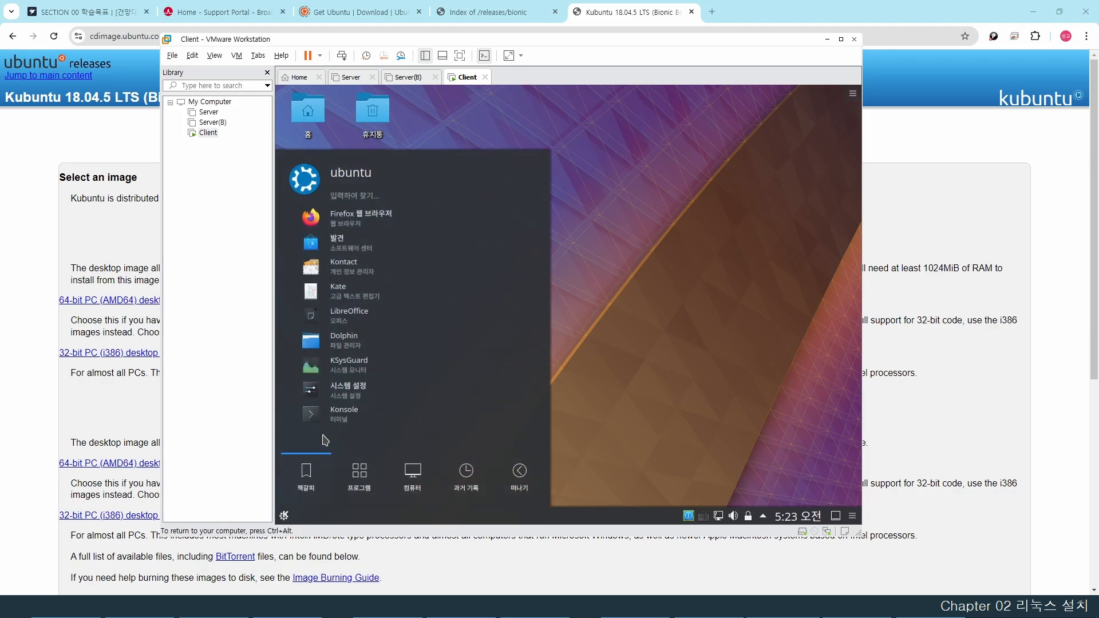
click(344, 412)
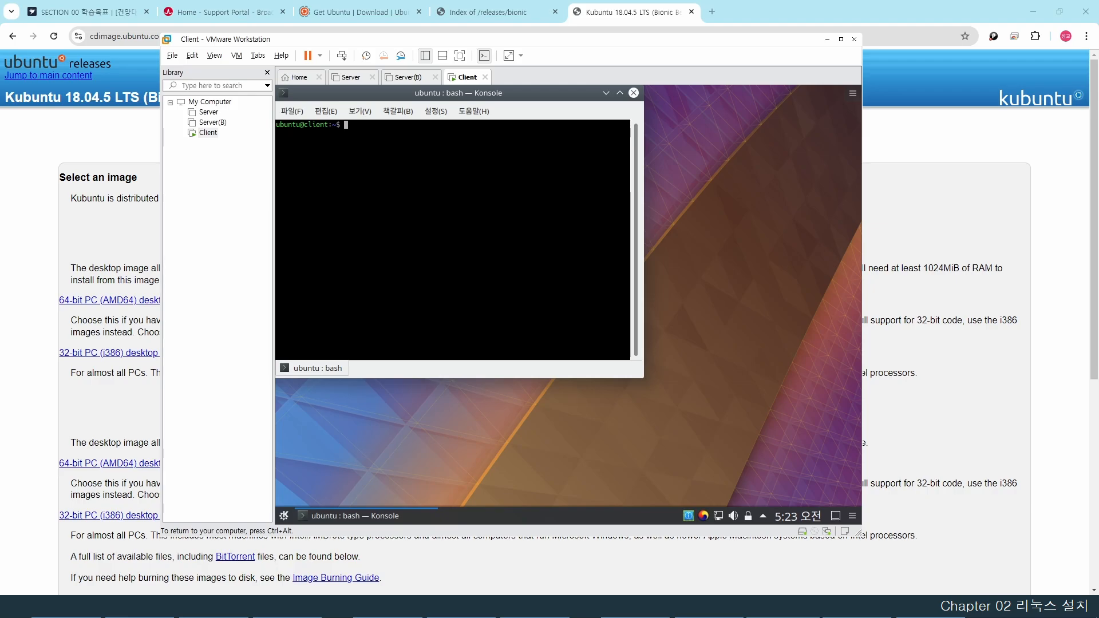
text(한글로 밝)
text(뀜)
key(Return)
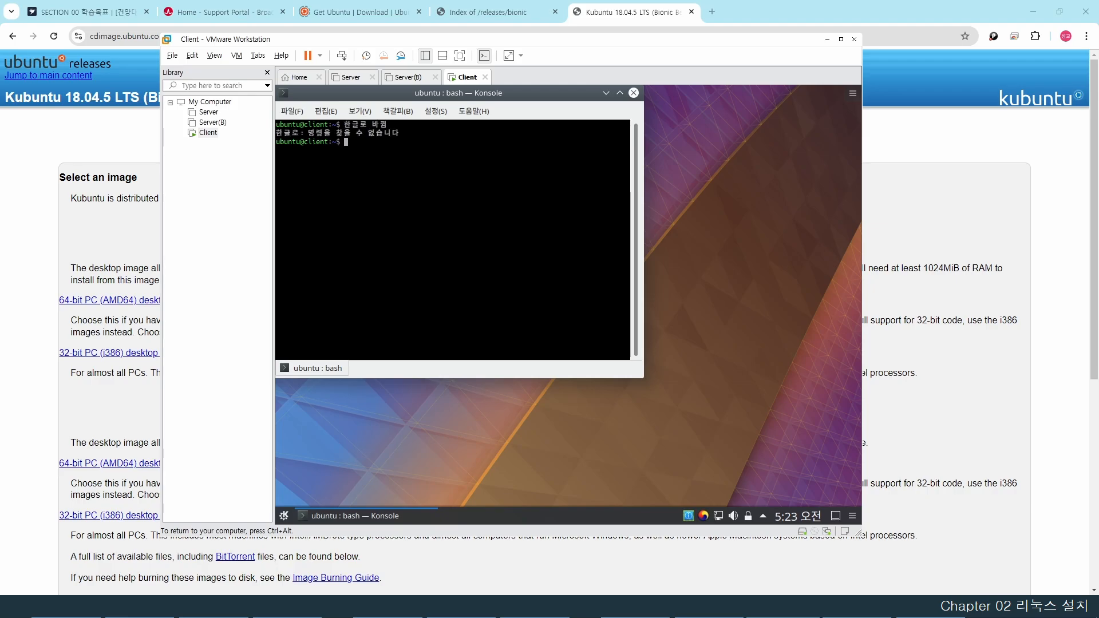
- Switch to English, test with 'abcdefg', switch back, and type halt -p
key(Hangul)
text(abcdefg)
key(Return)
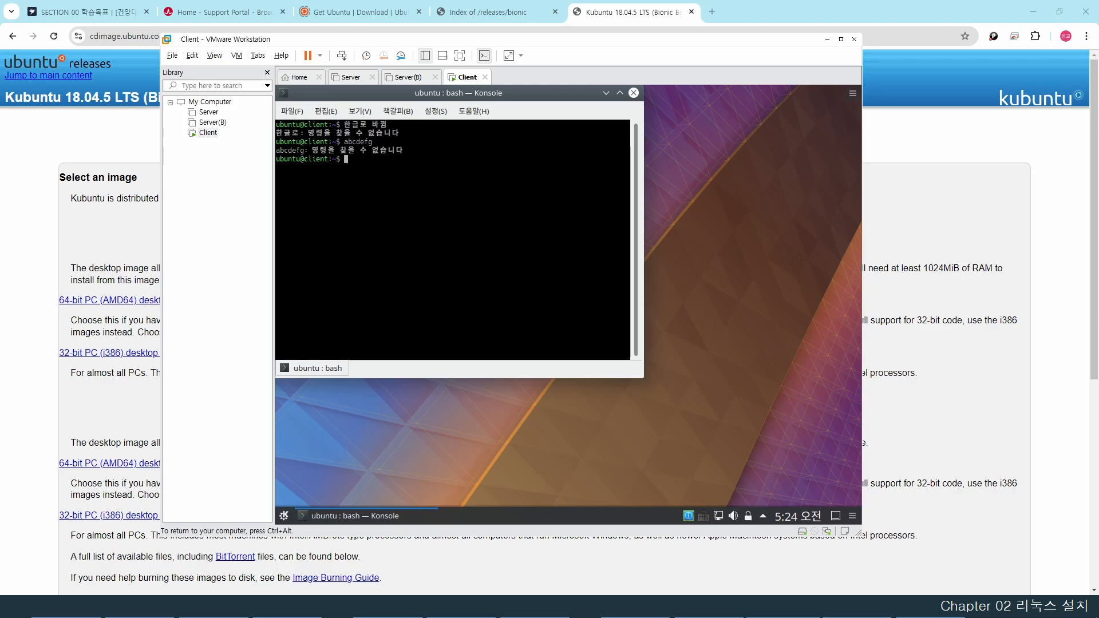
key(Hangul)
key(Hangul)
text(halt -p)
- Power off with halt -p and set CD/DVD (SATA) to the physical drive, Auto detect
key(Return)
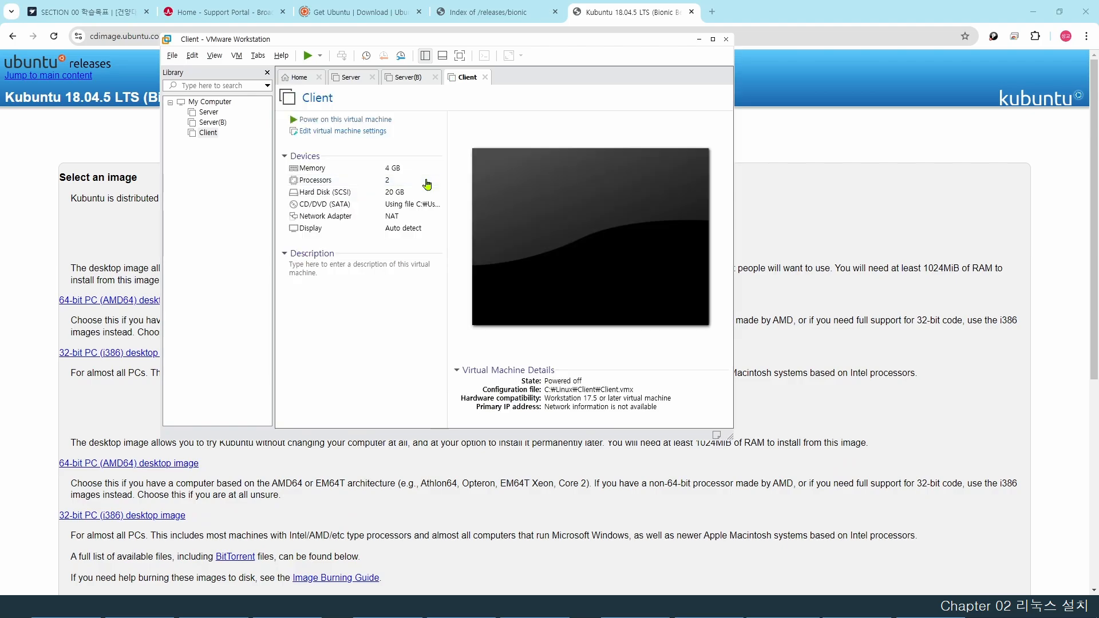
click(373, 133)
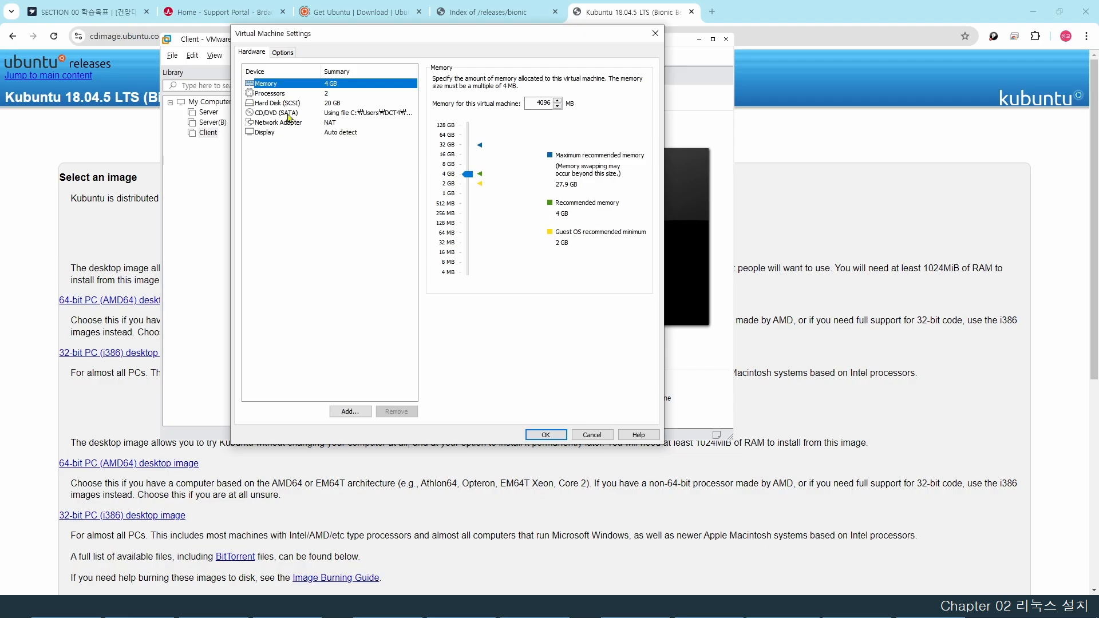
click(288, 117)
click(437, 90)
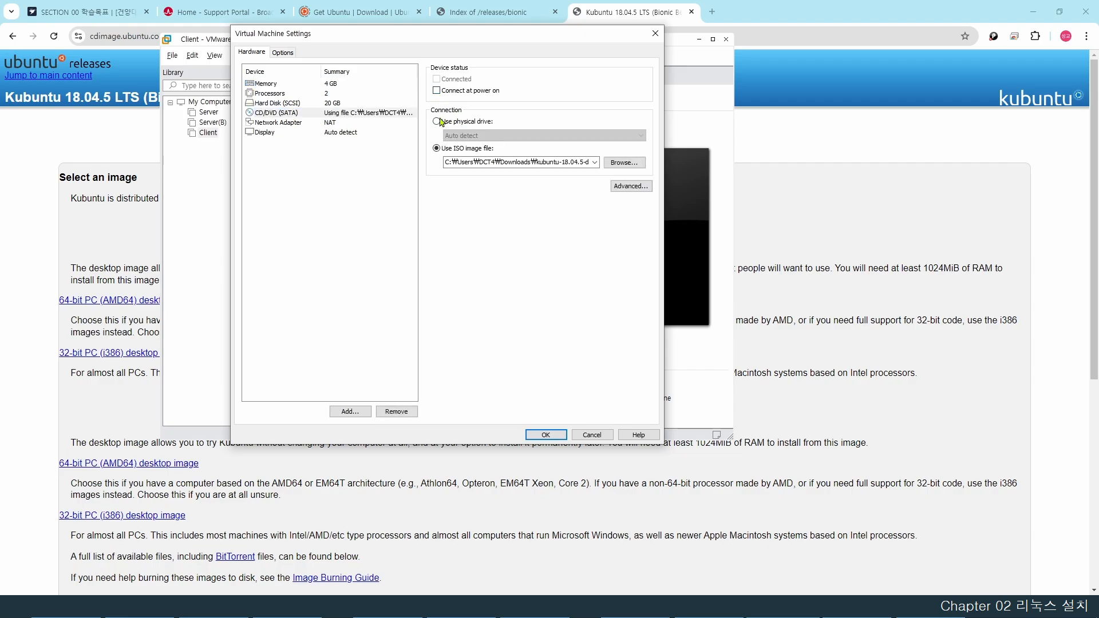
click(438, 121)
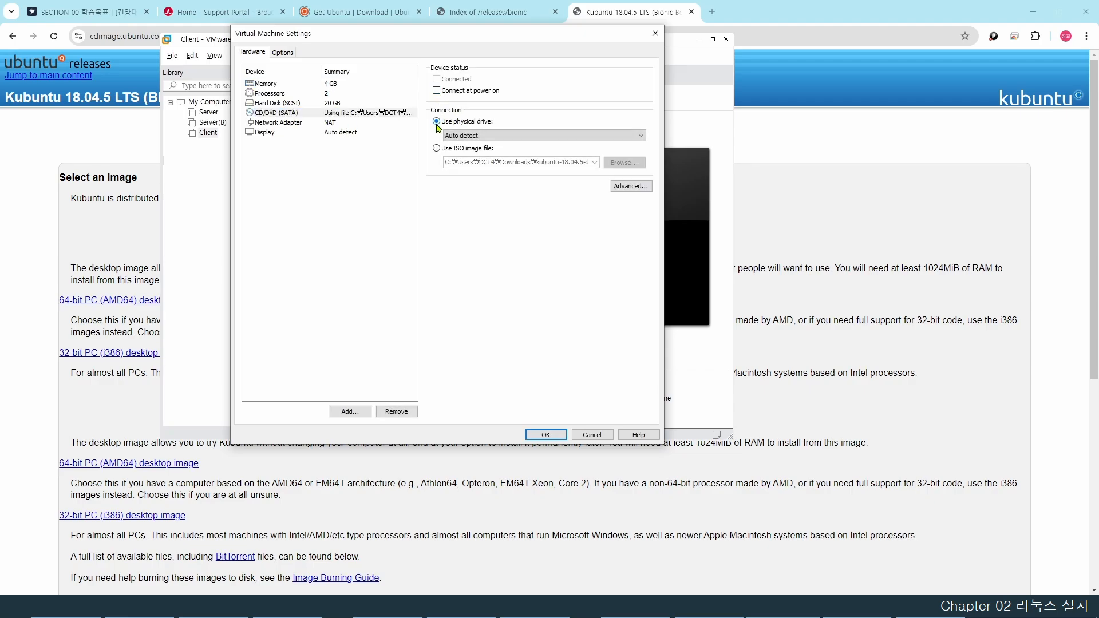
click(546, 435)
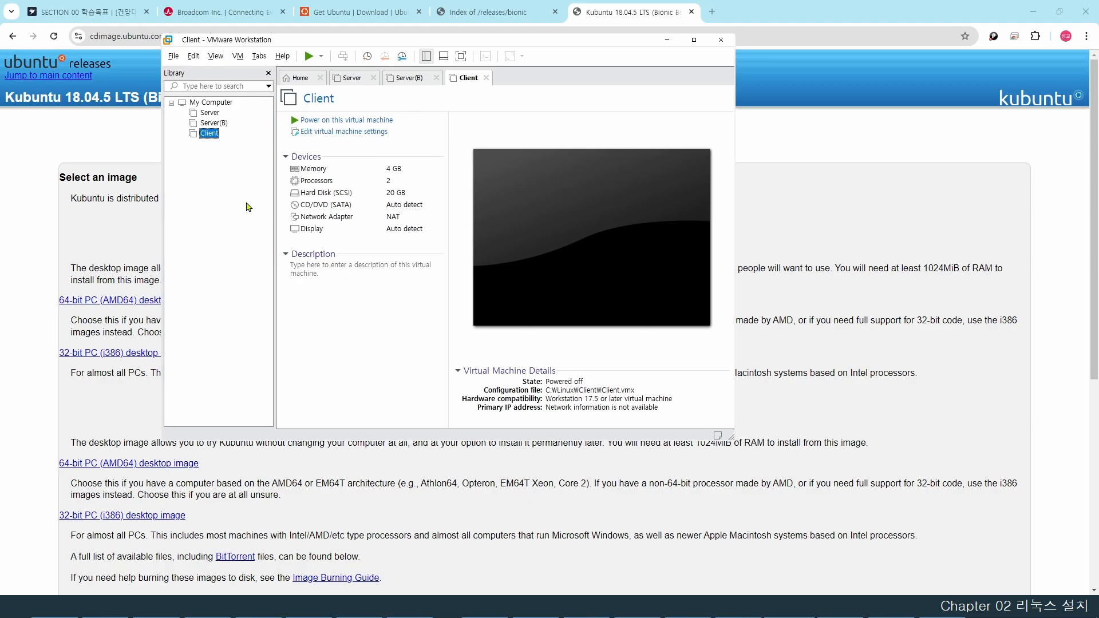
- Open the SECTION 04 요약 lesson, expand its full content, and highlight 'old ubuntu'
click(104, 12)
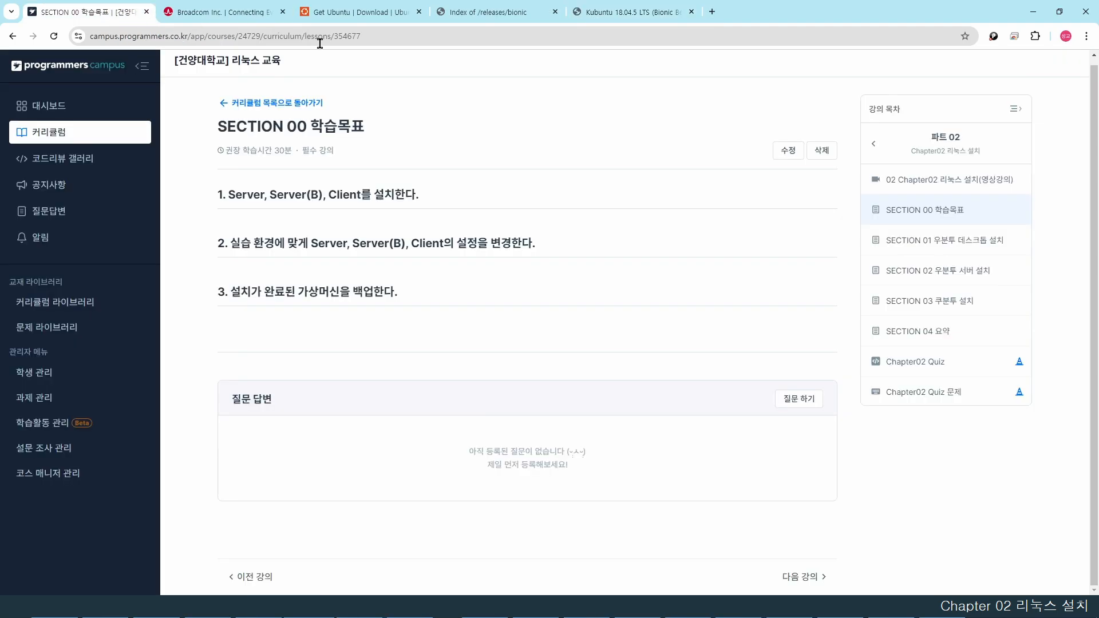
click(927, 335)
click(231, 316)
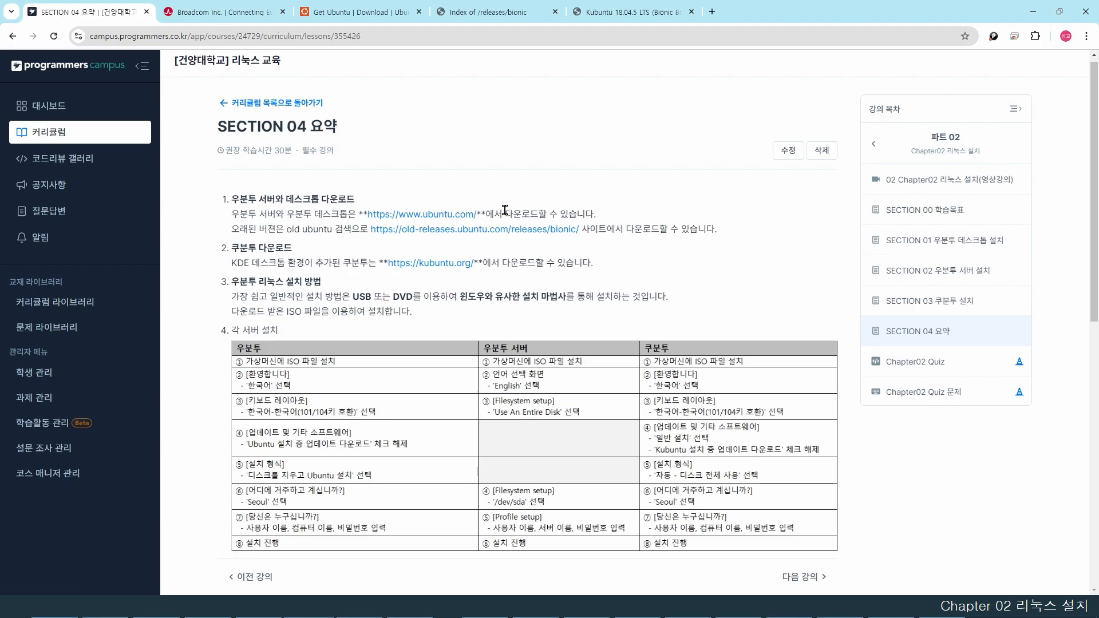
drag(286, 229, 351, 229)
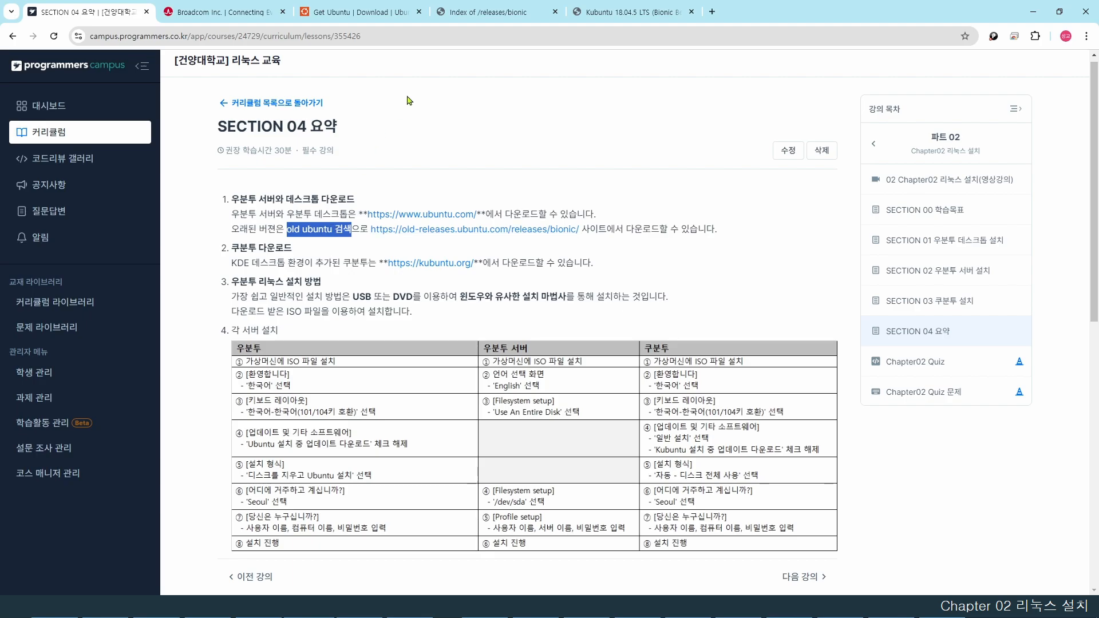
- Check the old Ubuntu releases and Kubuntu 18.04.5 pages, returning to the lesson
click(487, 12)
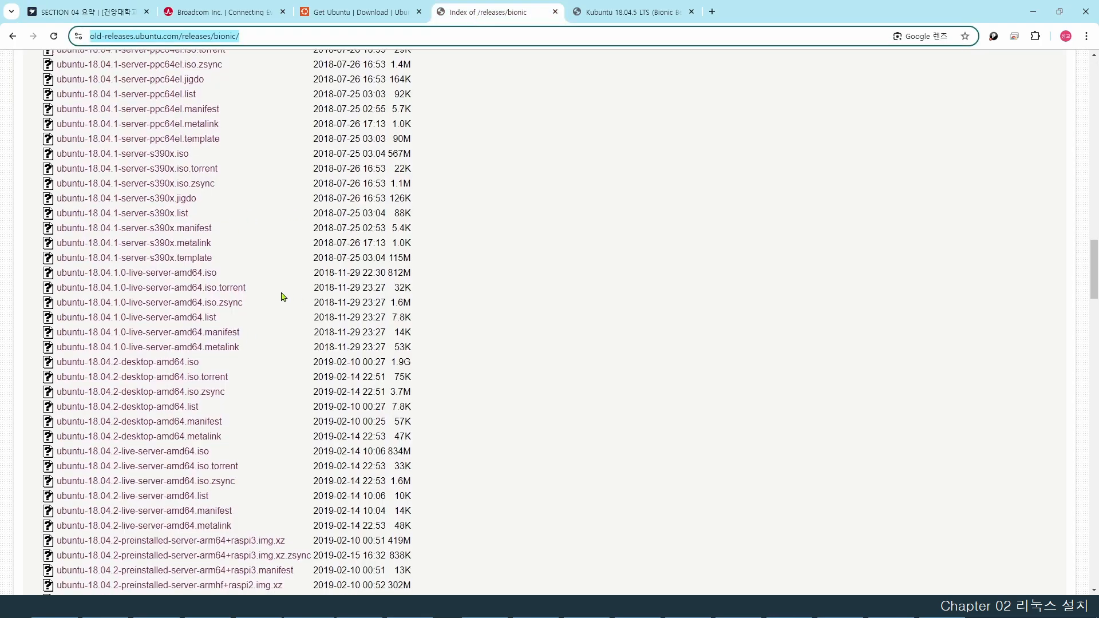
scroll(280, 296, up, 20)
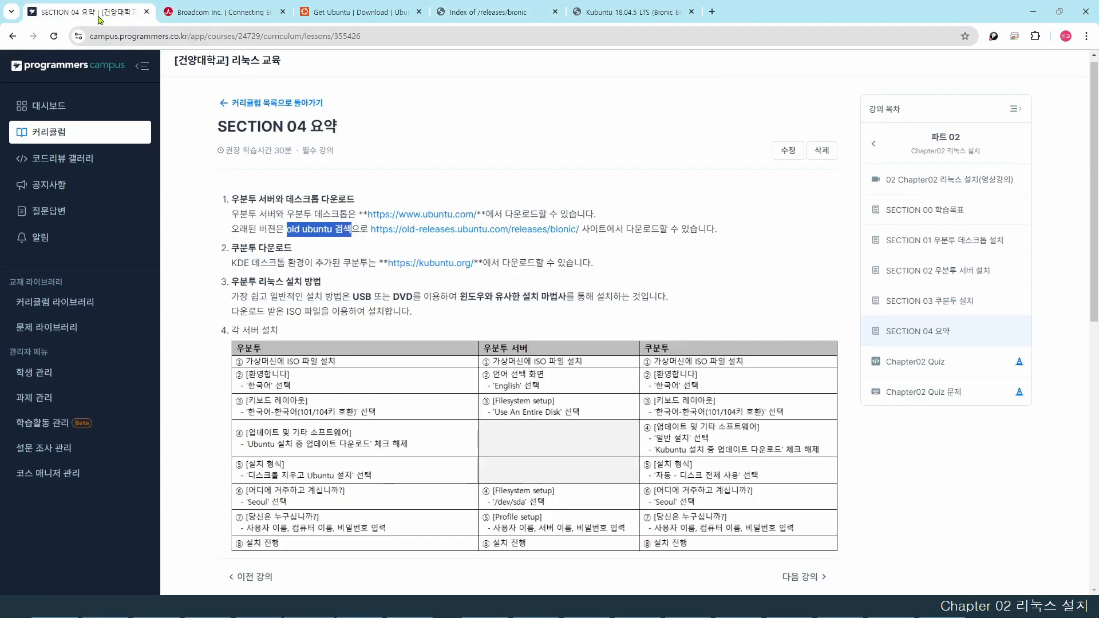
click(109, 12)
click(374, 249)
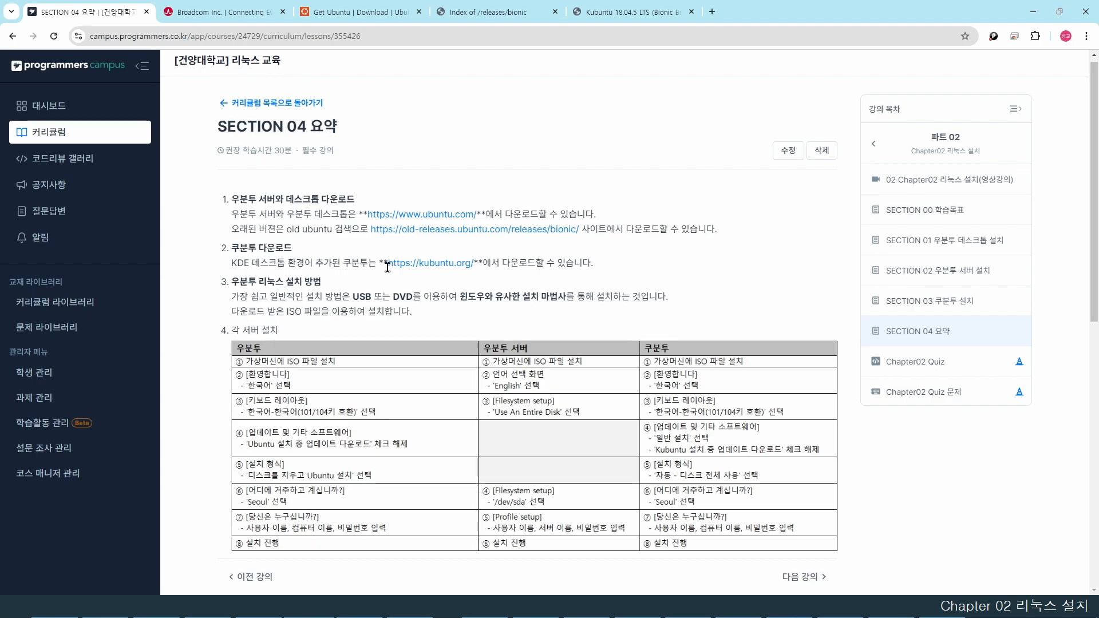
click(598, 12)
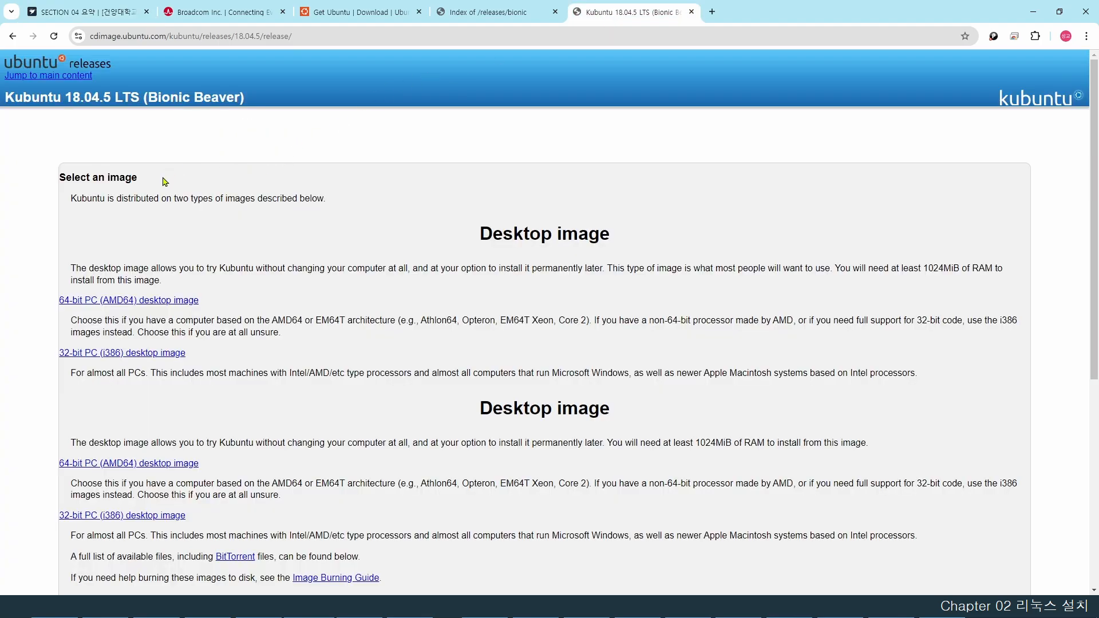
click(130, 12)
scroll(426, 282, down, 1)
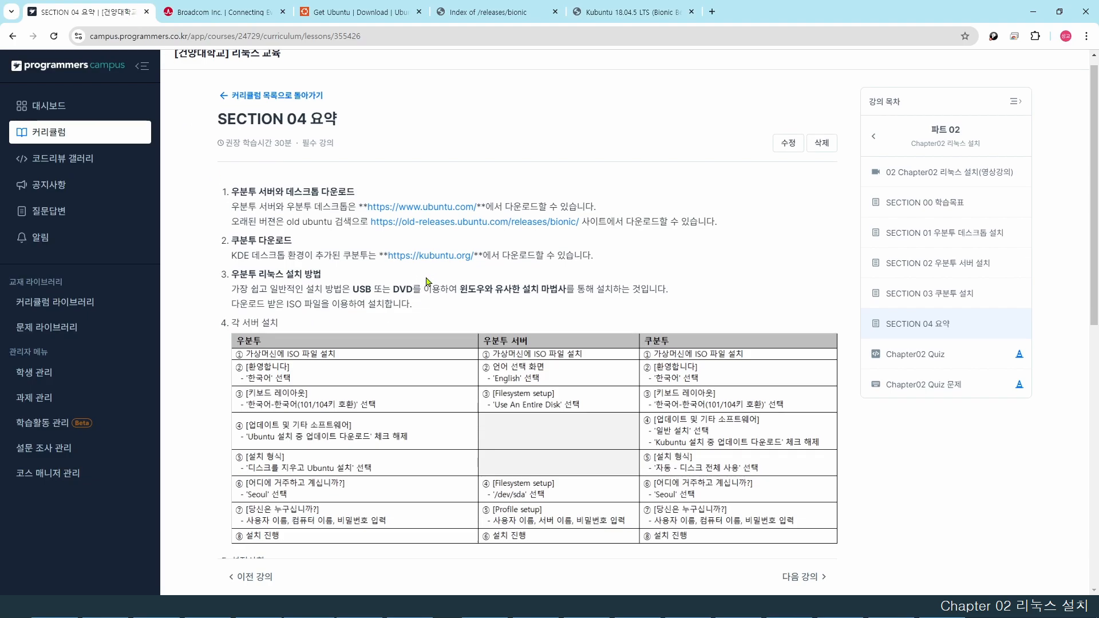
scroll(426, 281, down, 1)
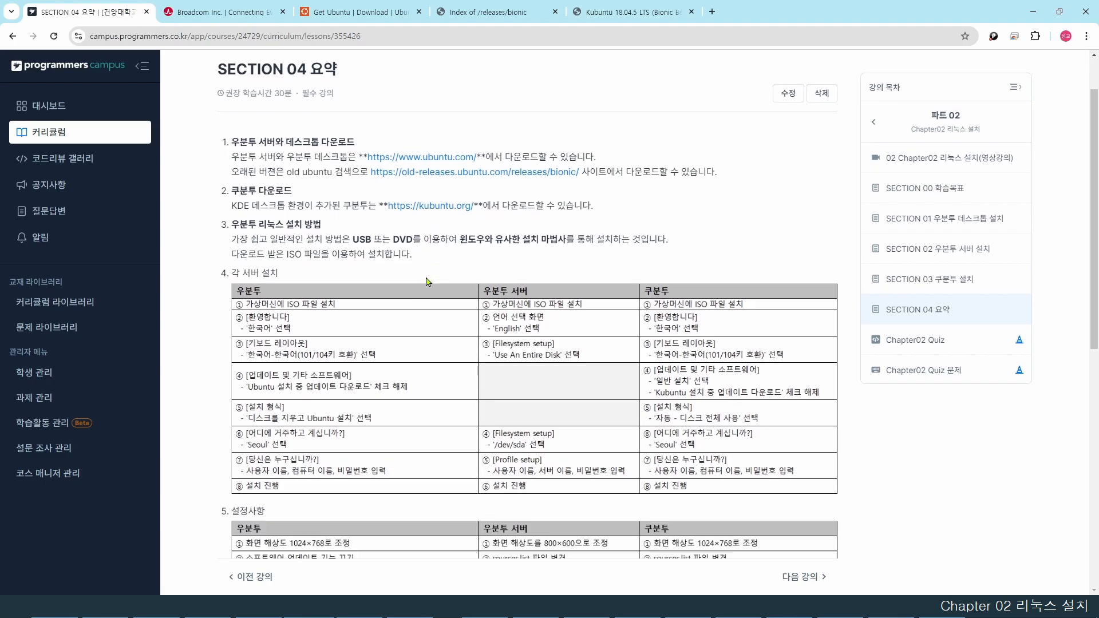
drag(391, 239, 566, 235)
click(553, 256)
drag(233, 253, 466, 261)
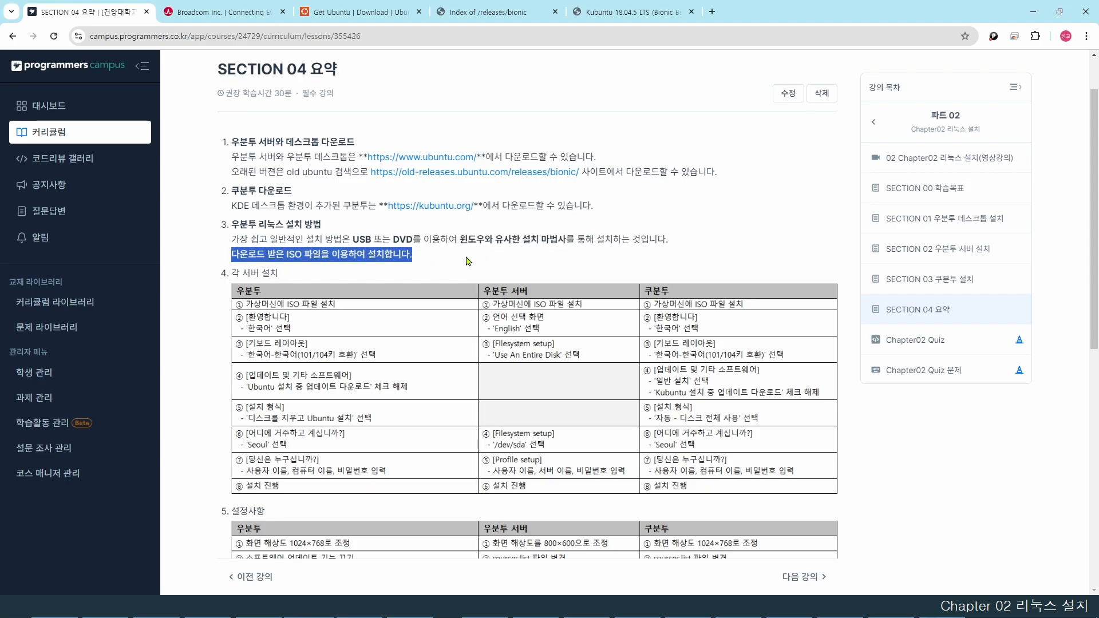
click(469, 257)
scroll(486, 235, down, 2)
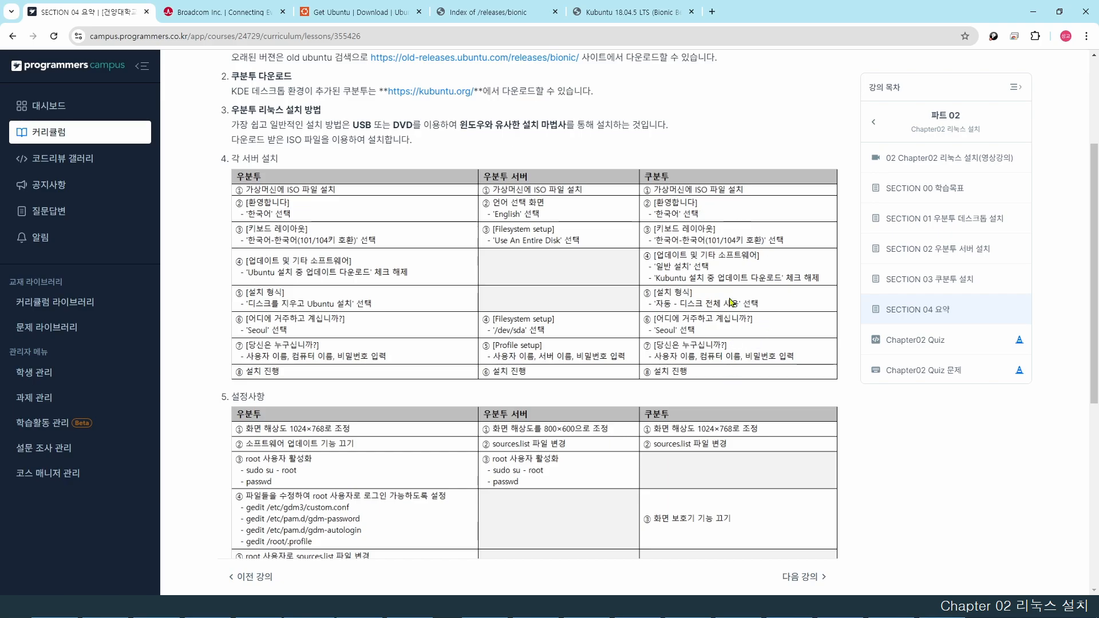
scroll(738, 285, down, 4)
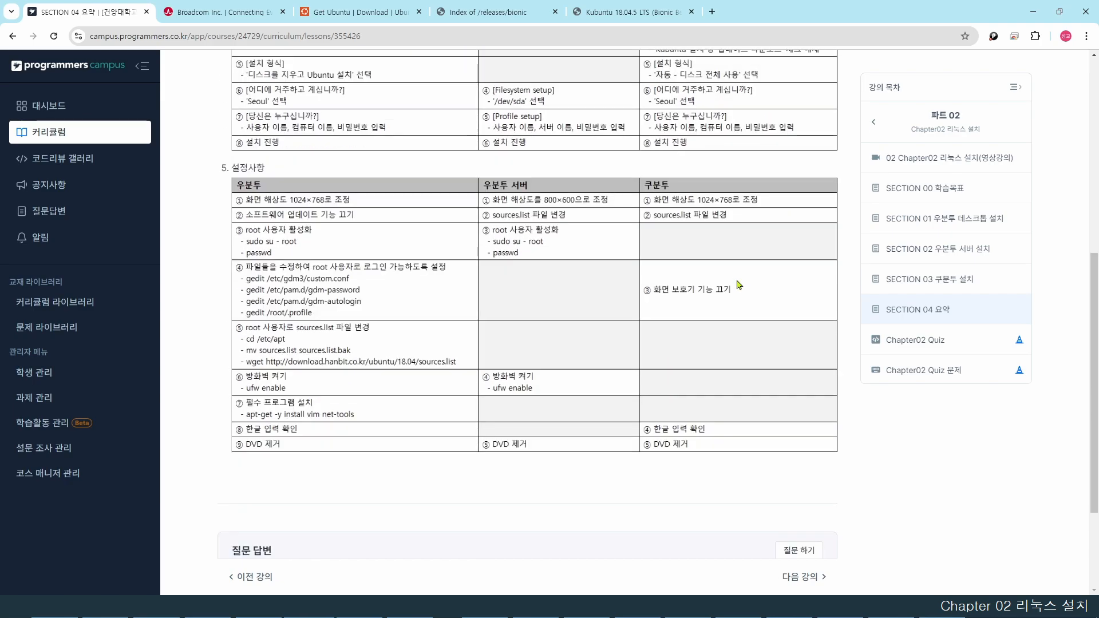